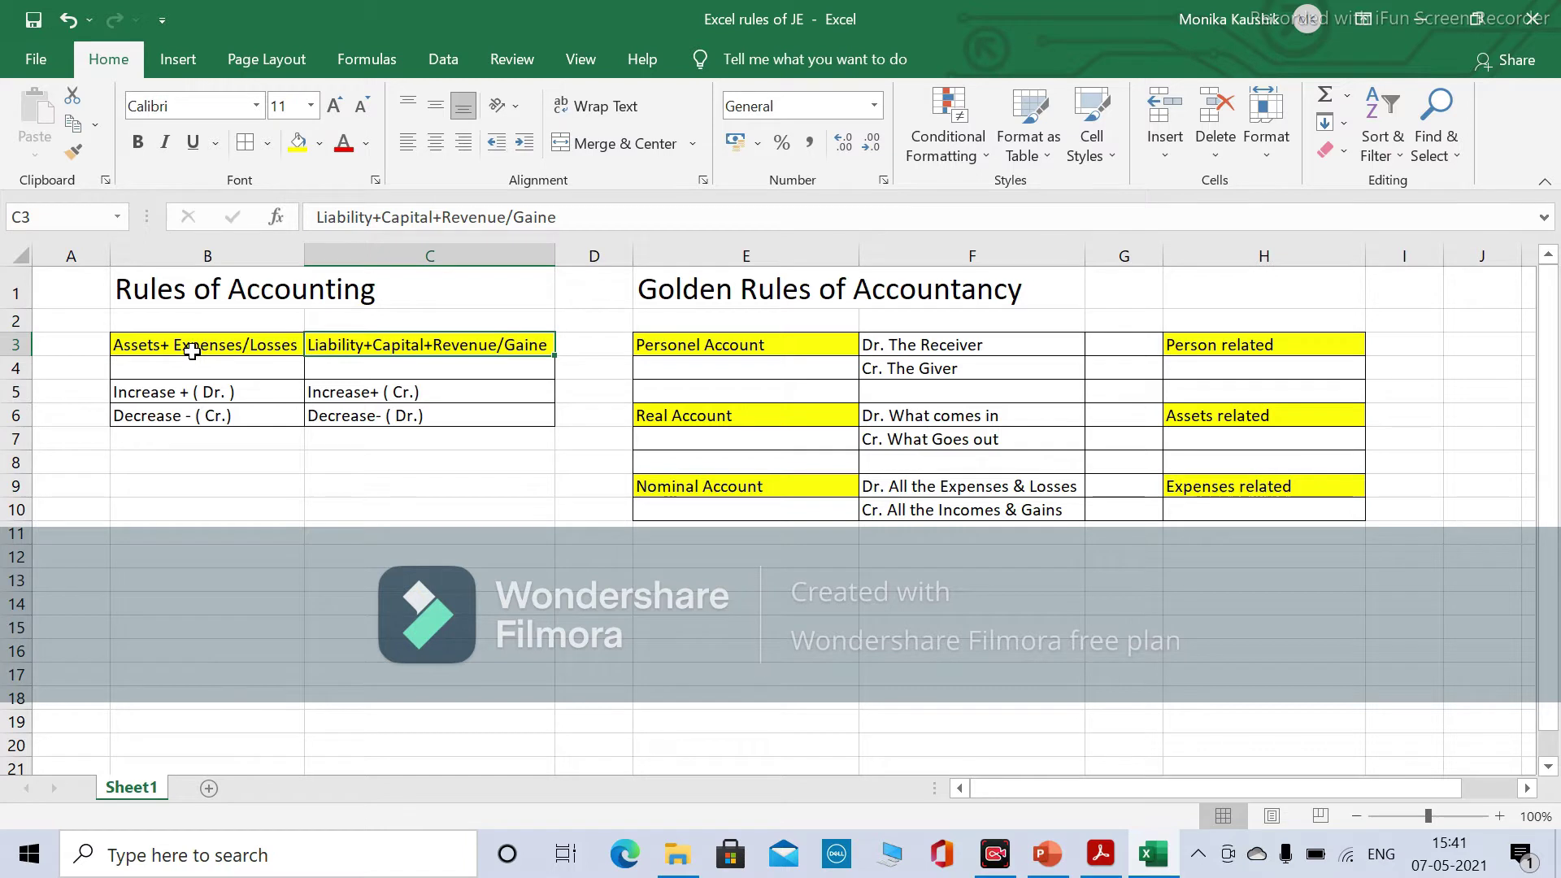
Compare the Assets+ Expenses/Losses heading with the Liability+Capital+Revenue heading in row 3 of the Rules of Accounting table.
{"action": "left_click", "coordinate": [192, 351]}
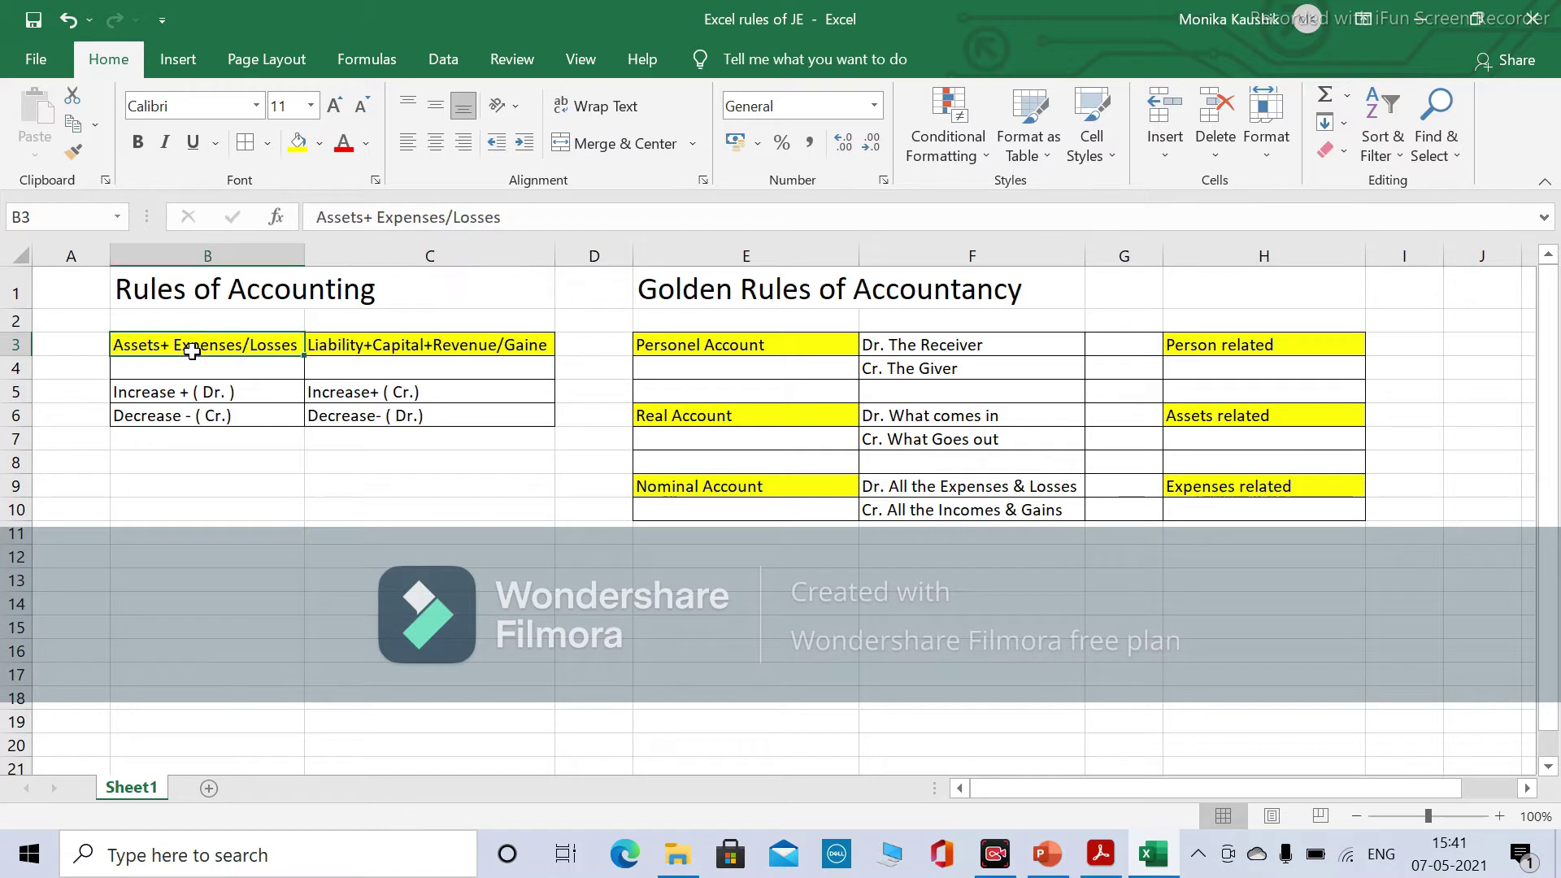
{"action": "left_click", "coordinate": [371, 349]}
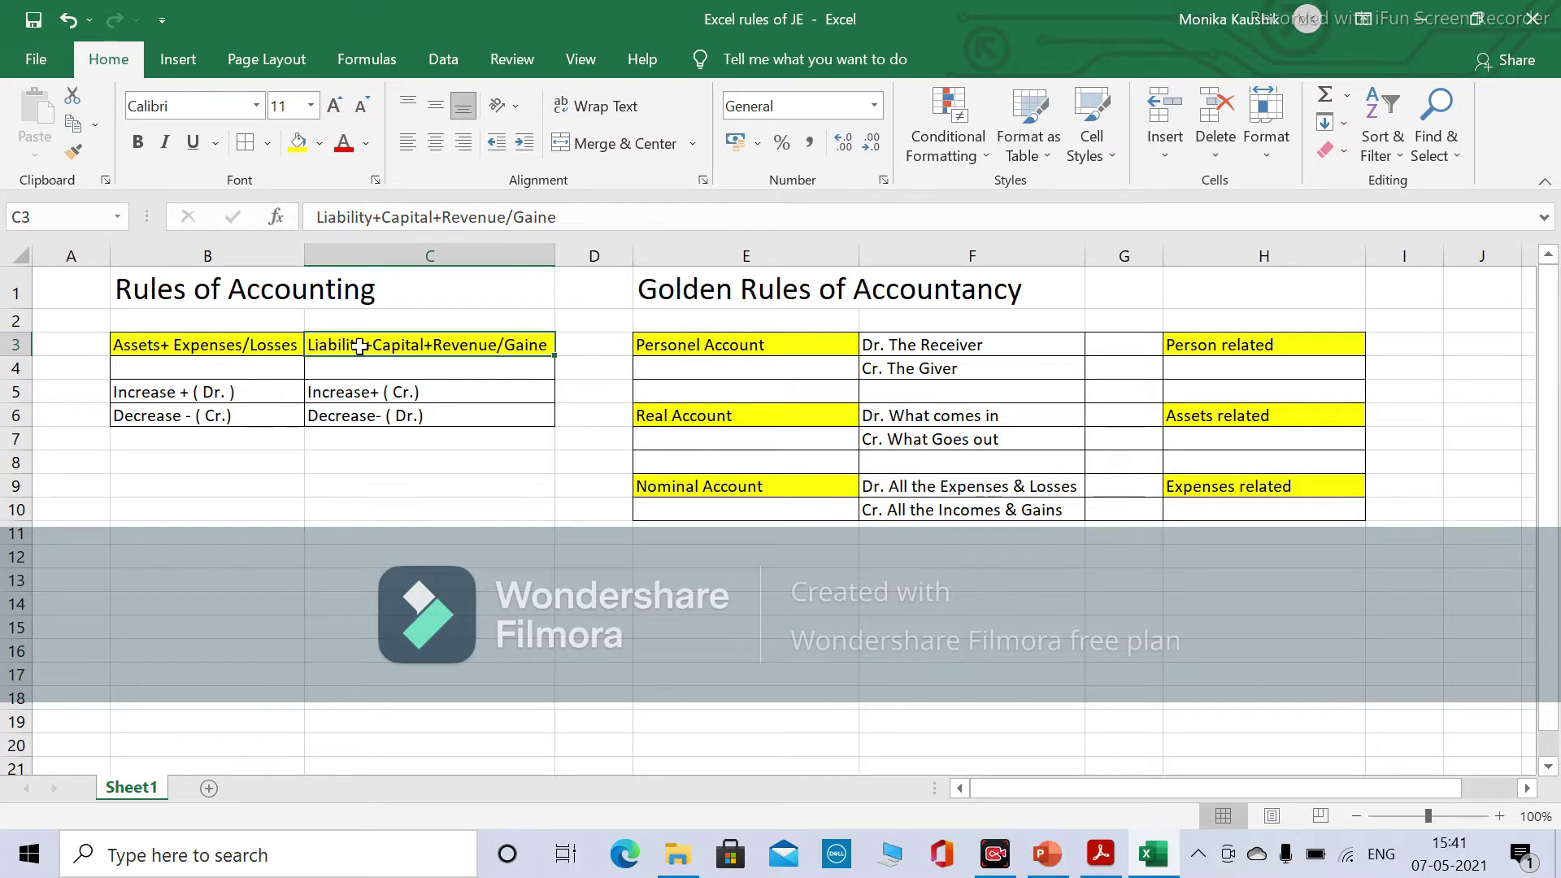
{"action": "left_click", "coordinate": [213, 339]}
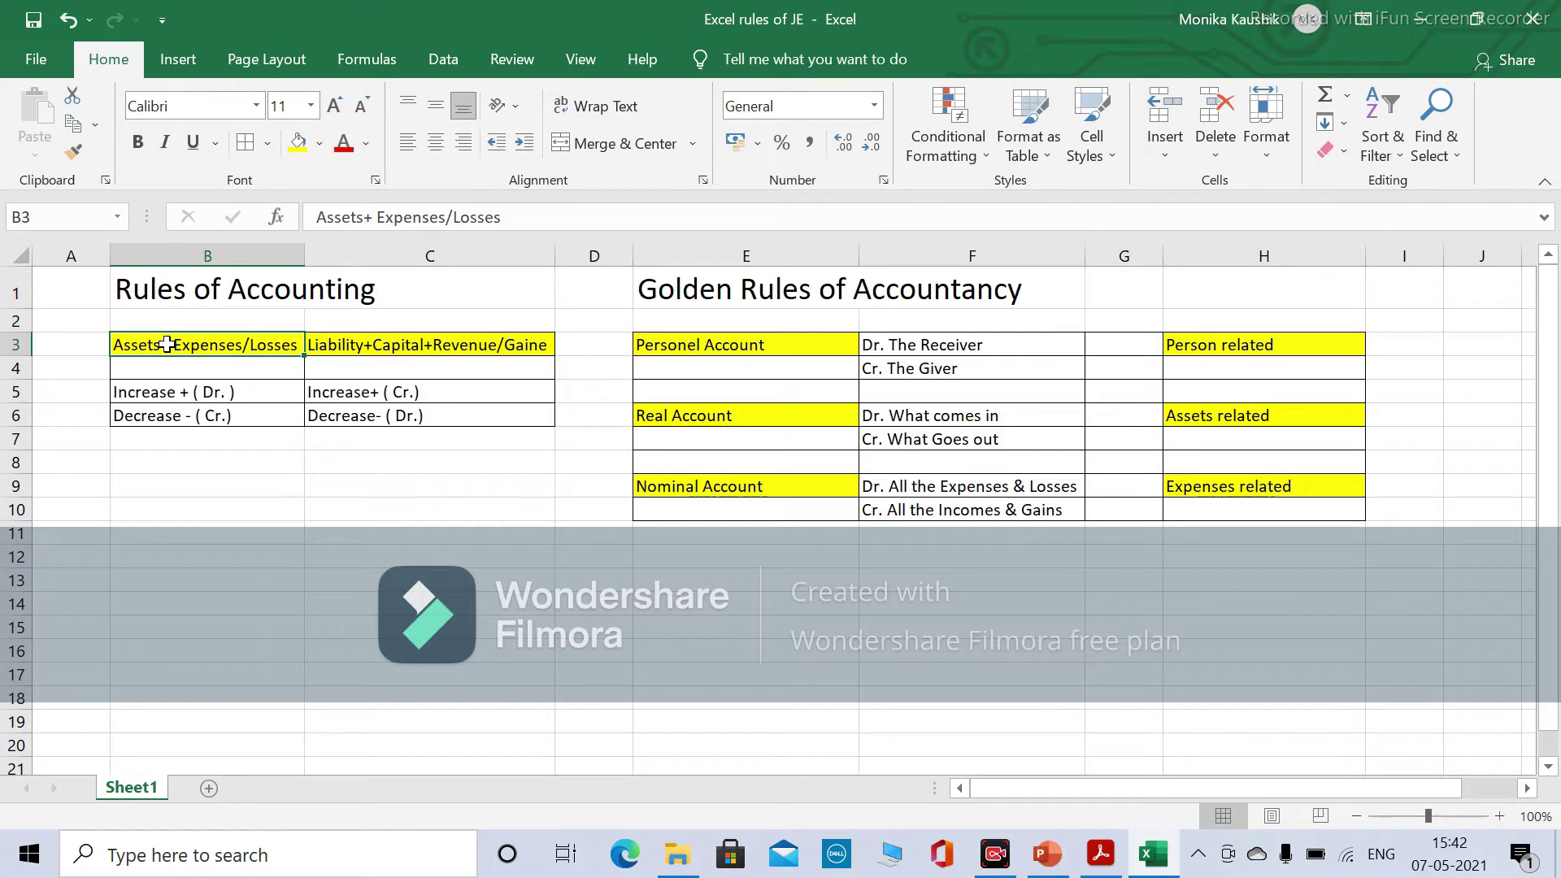
{"action": "left_click", "coordinate": [384, 345]}
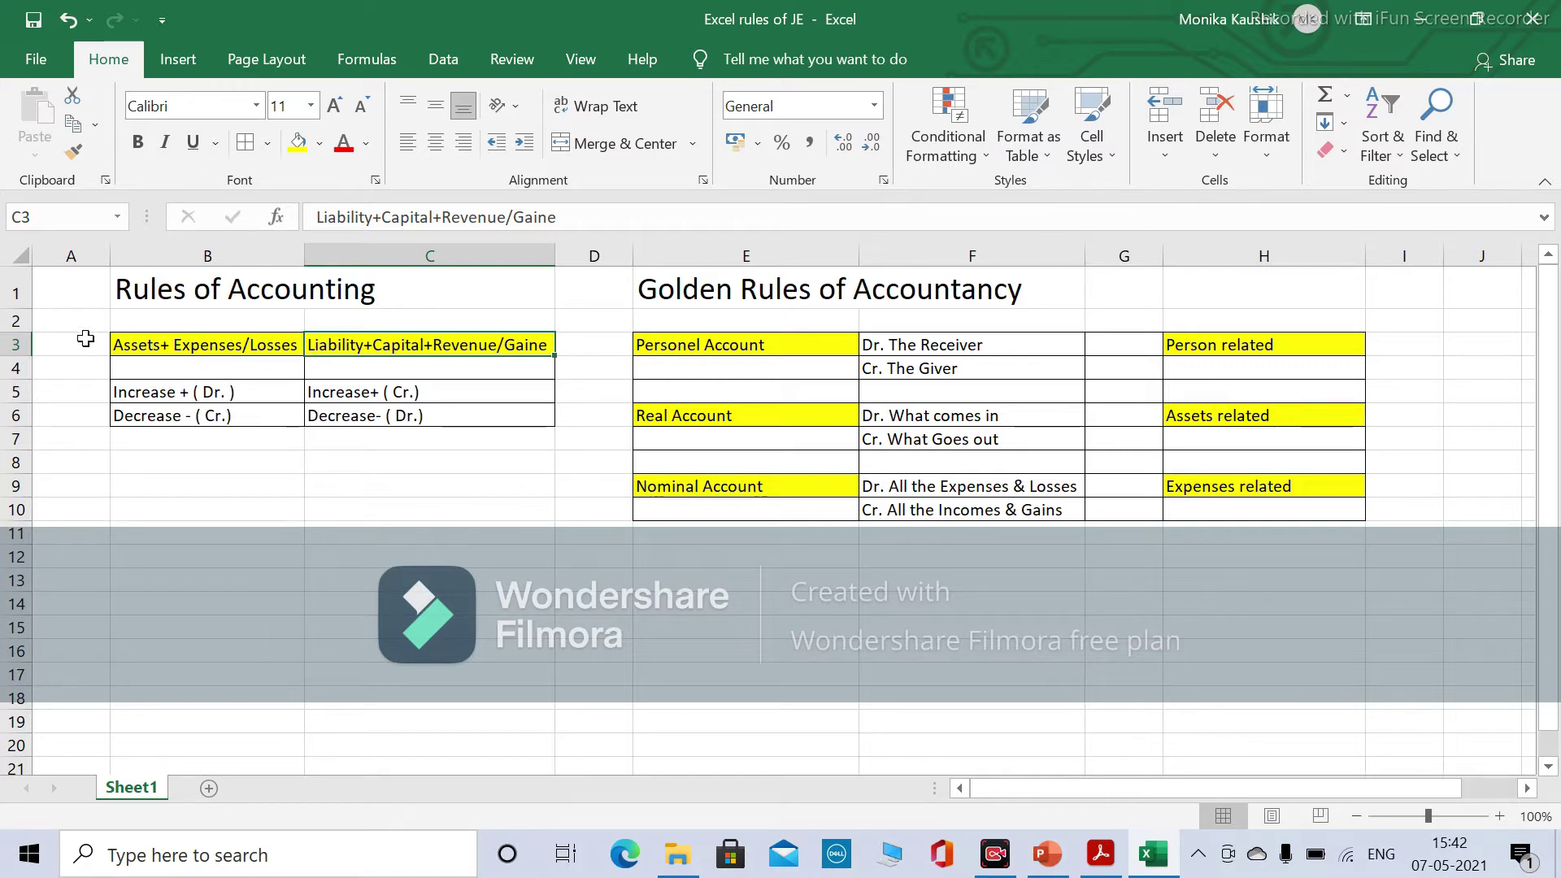
{"action": "left_click", "coordinate": [164, 348]}
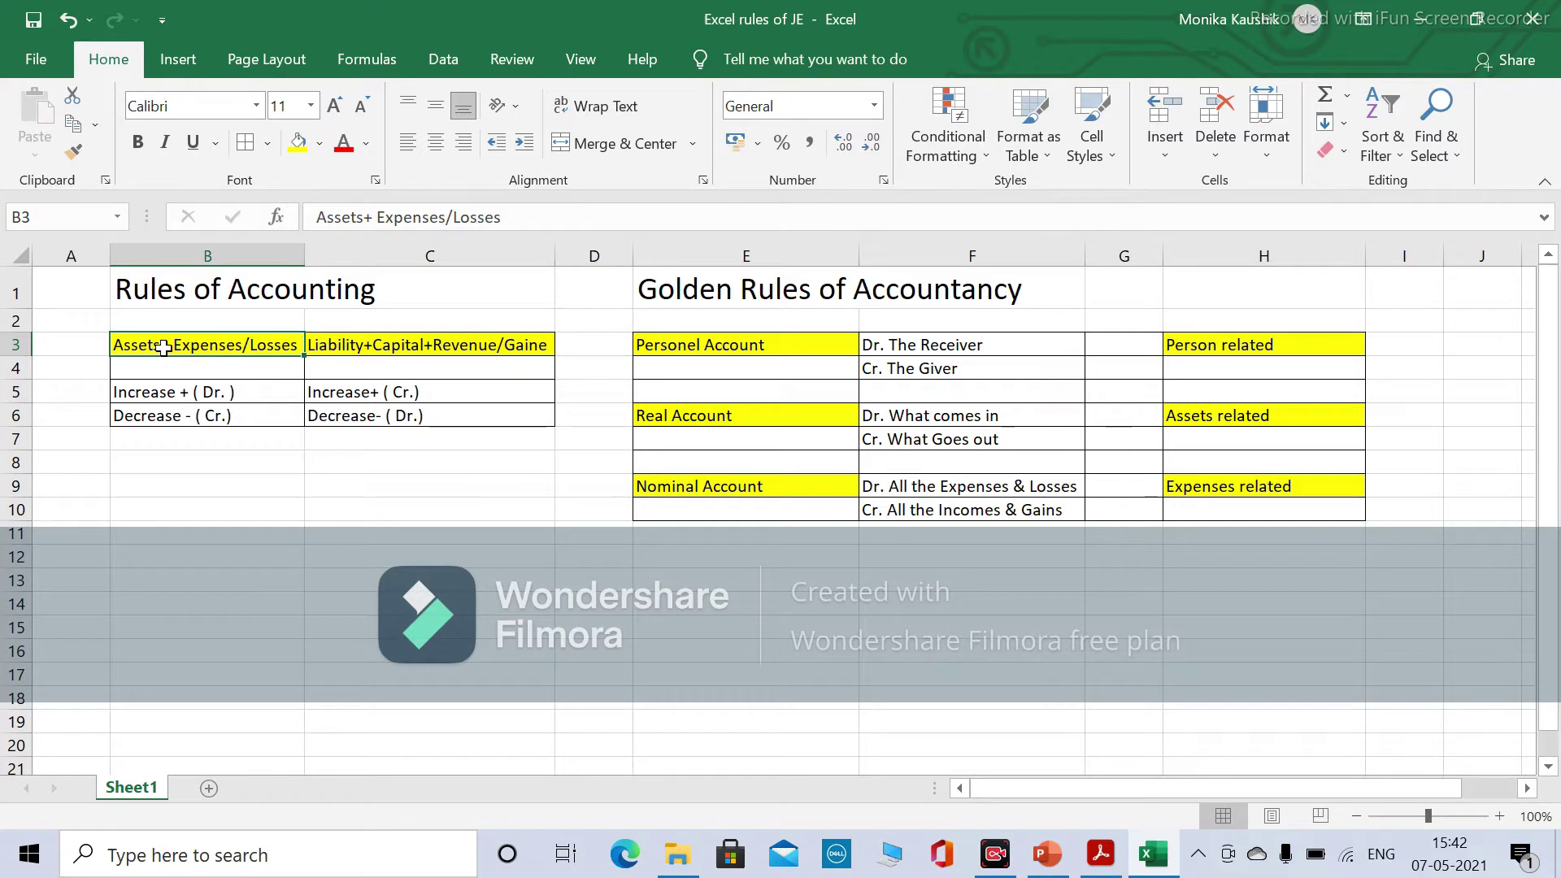
Enter the abbreviations A+E in cell B2 and L+C+R in cell C2 above the Rules of Accounting headings.
{"action": "left_click", "coordinate": [218, 319]}
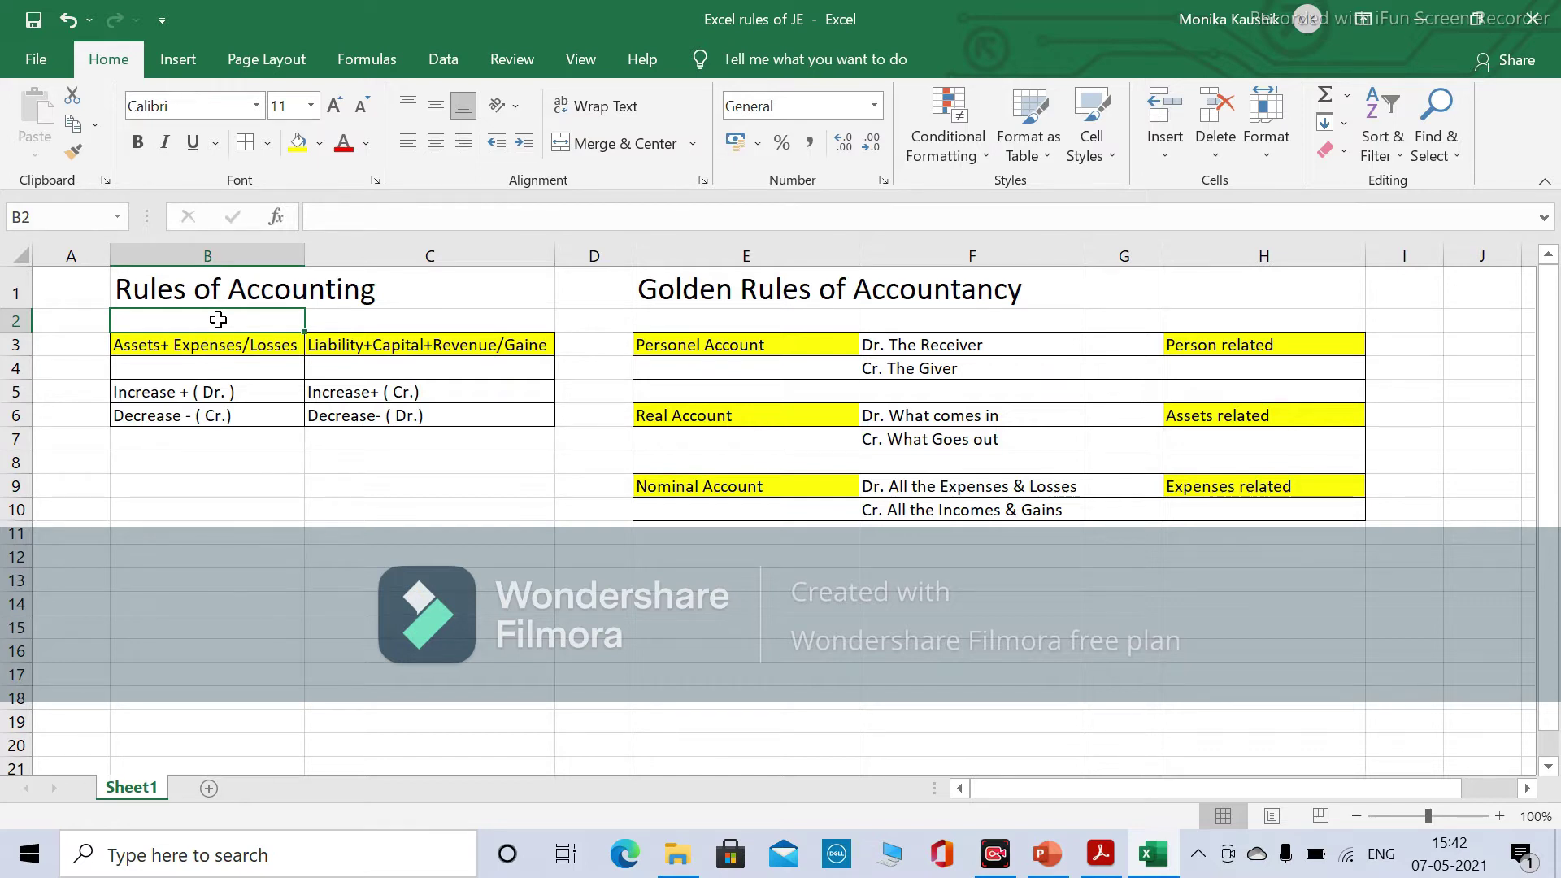
{"action": "type", "text": "A"}
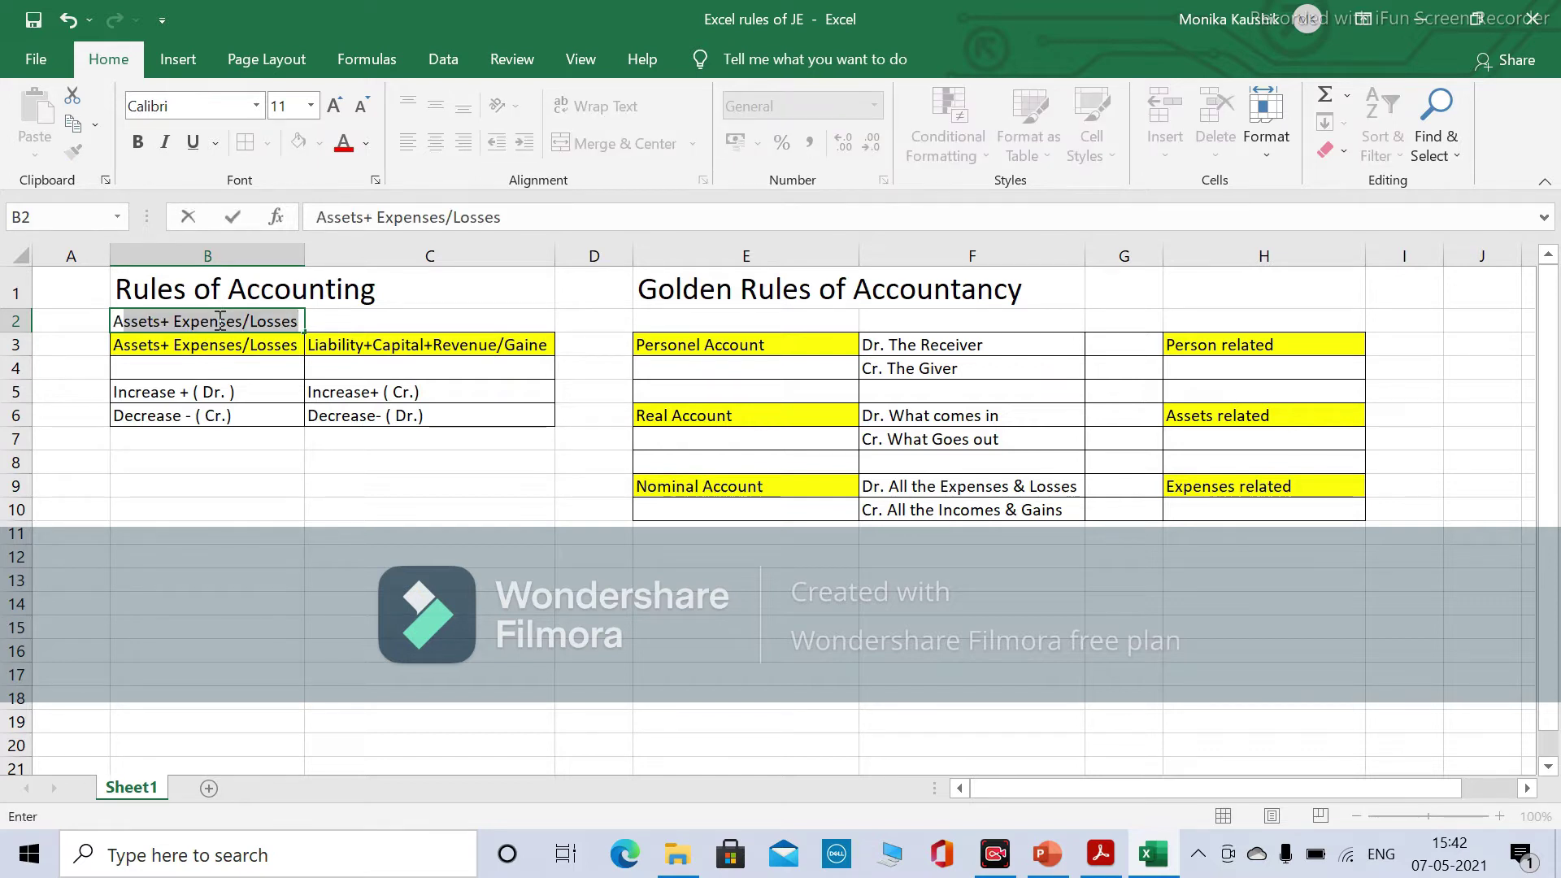
{"action": "type", "text": "+E"}
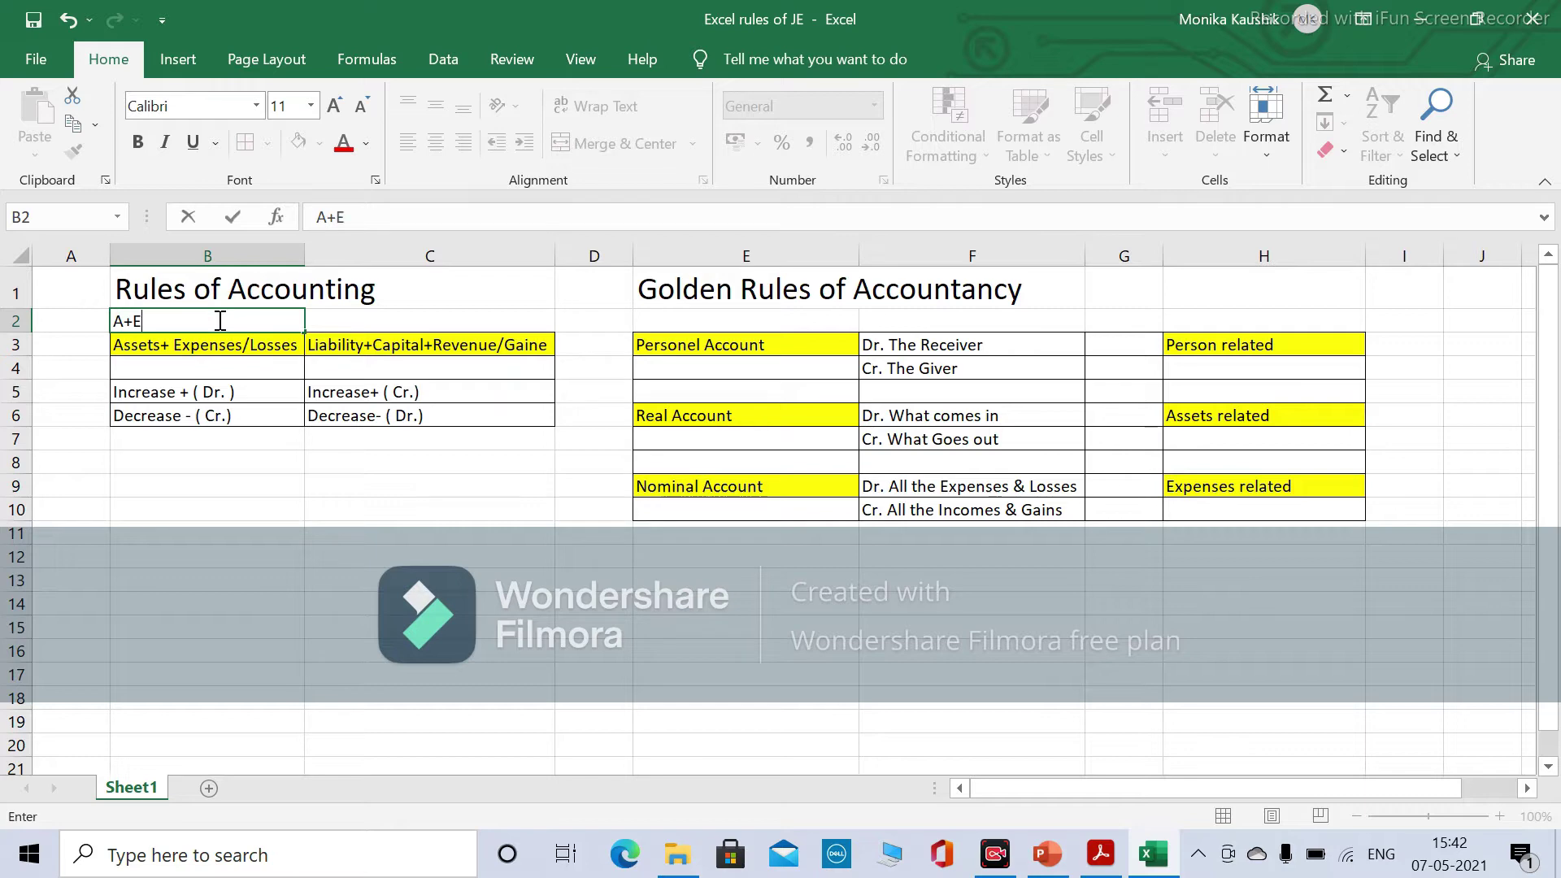
{"action": "key", "text": "Tab"}
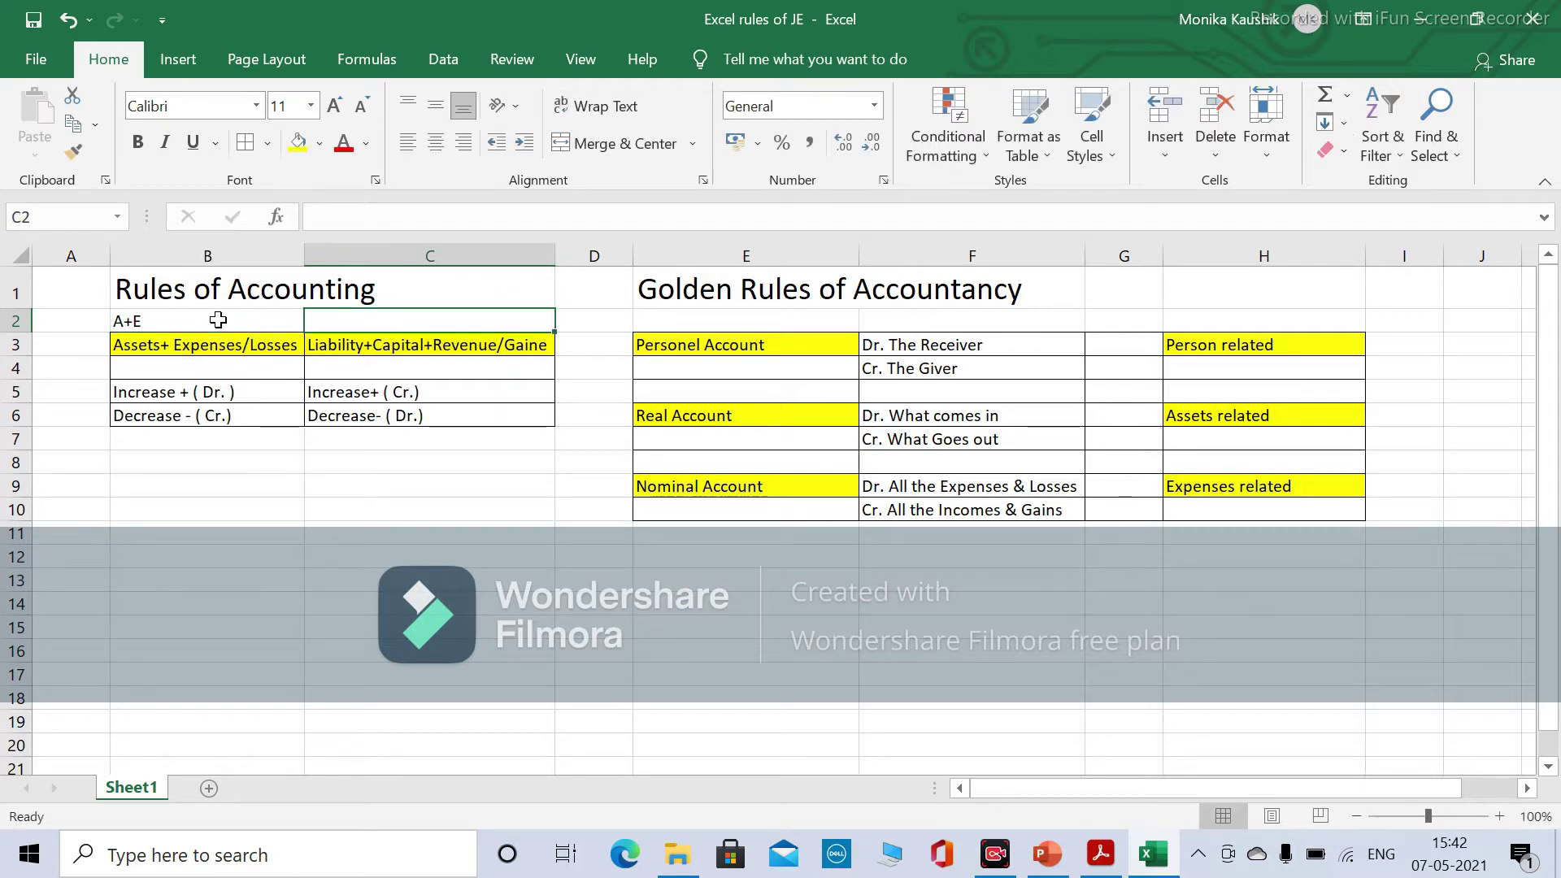
{"action": "type", "text": "L+"}
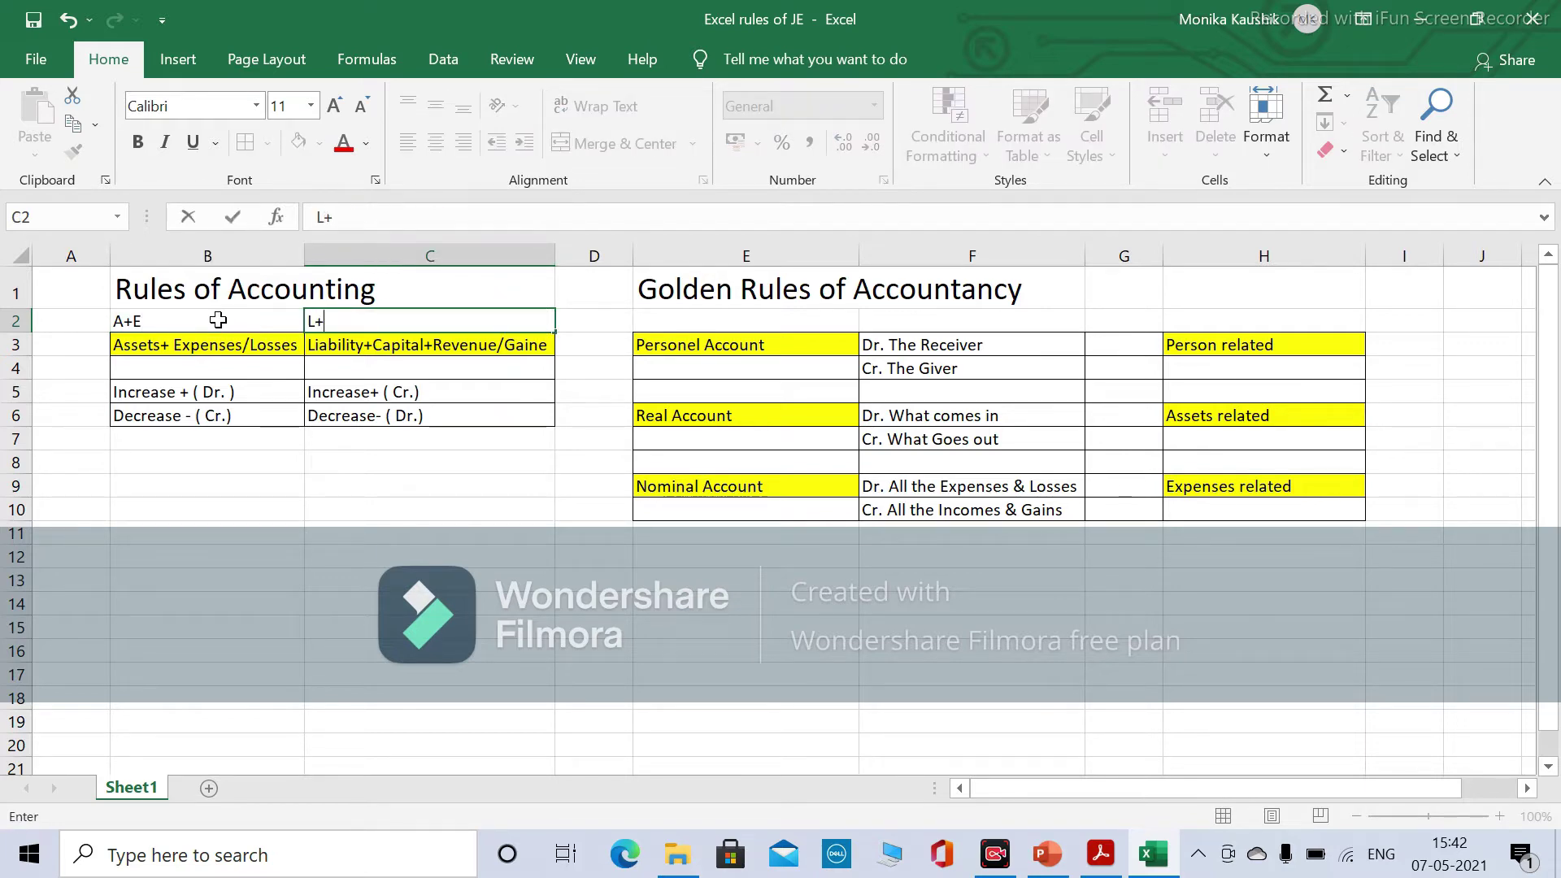
{"action": "type", "text": "C+R"}
{"action": "left_click", "coordinate": [337, 527]}
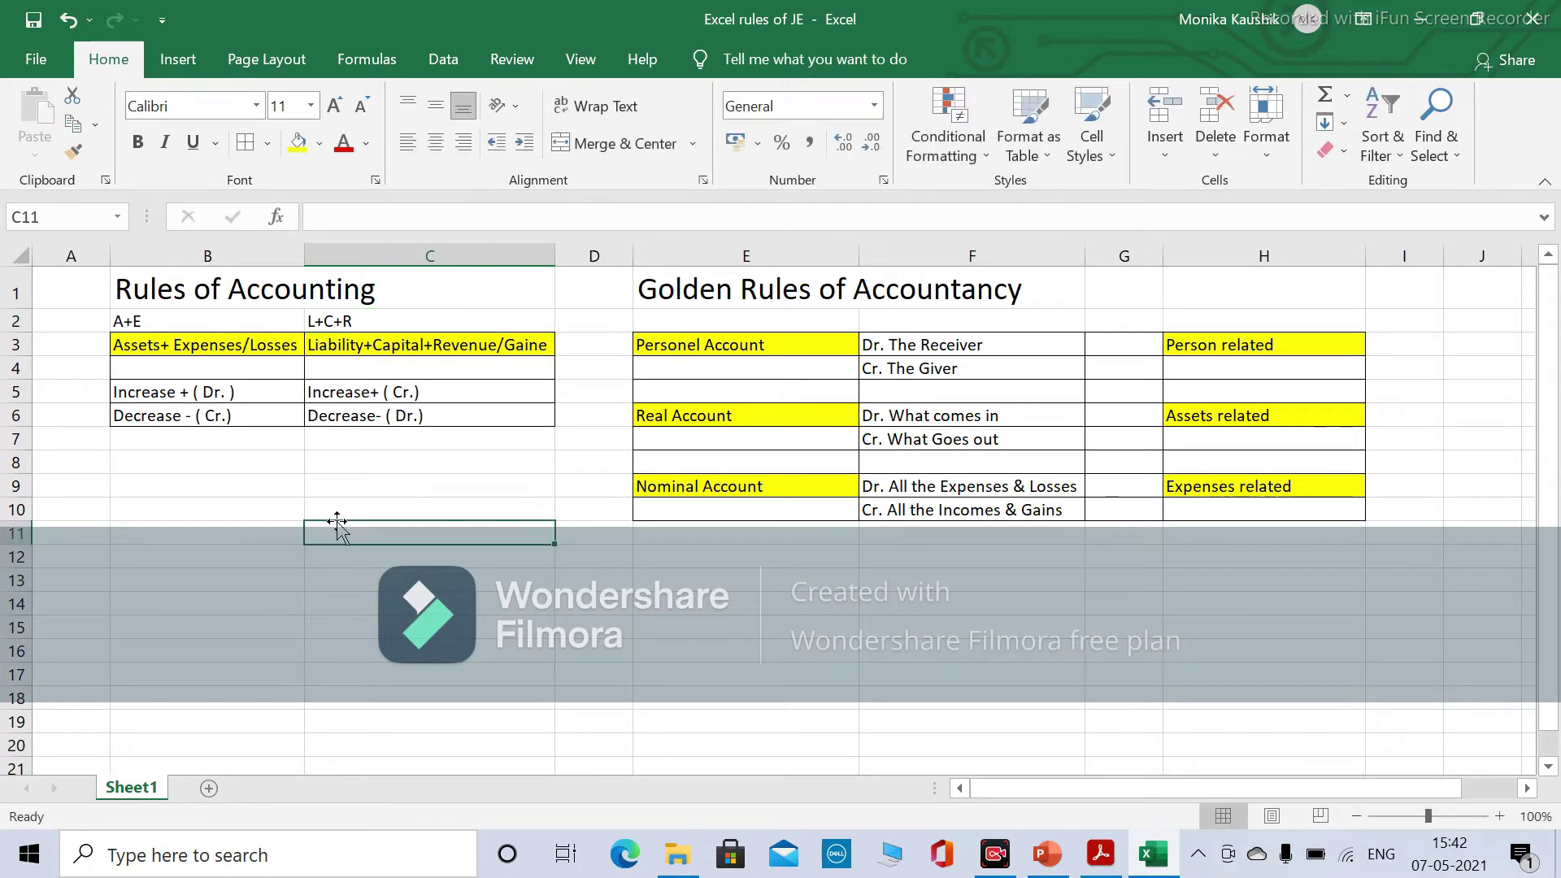
Review the increase and decrease rules listed under A+E in column B of the Rules of Accounting table.
{"action": "left_click", "coordinate": [209, 320]}
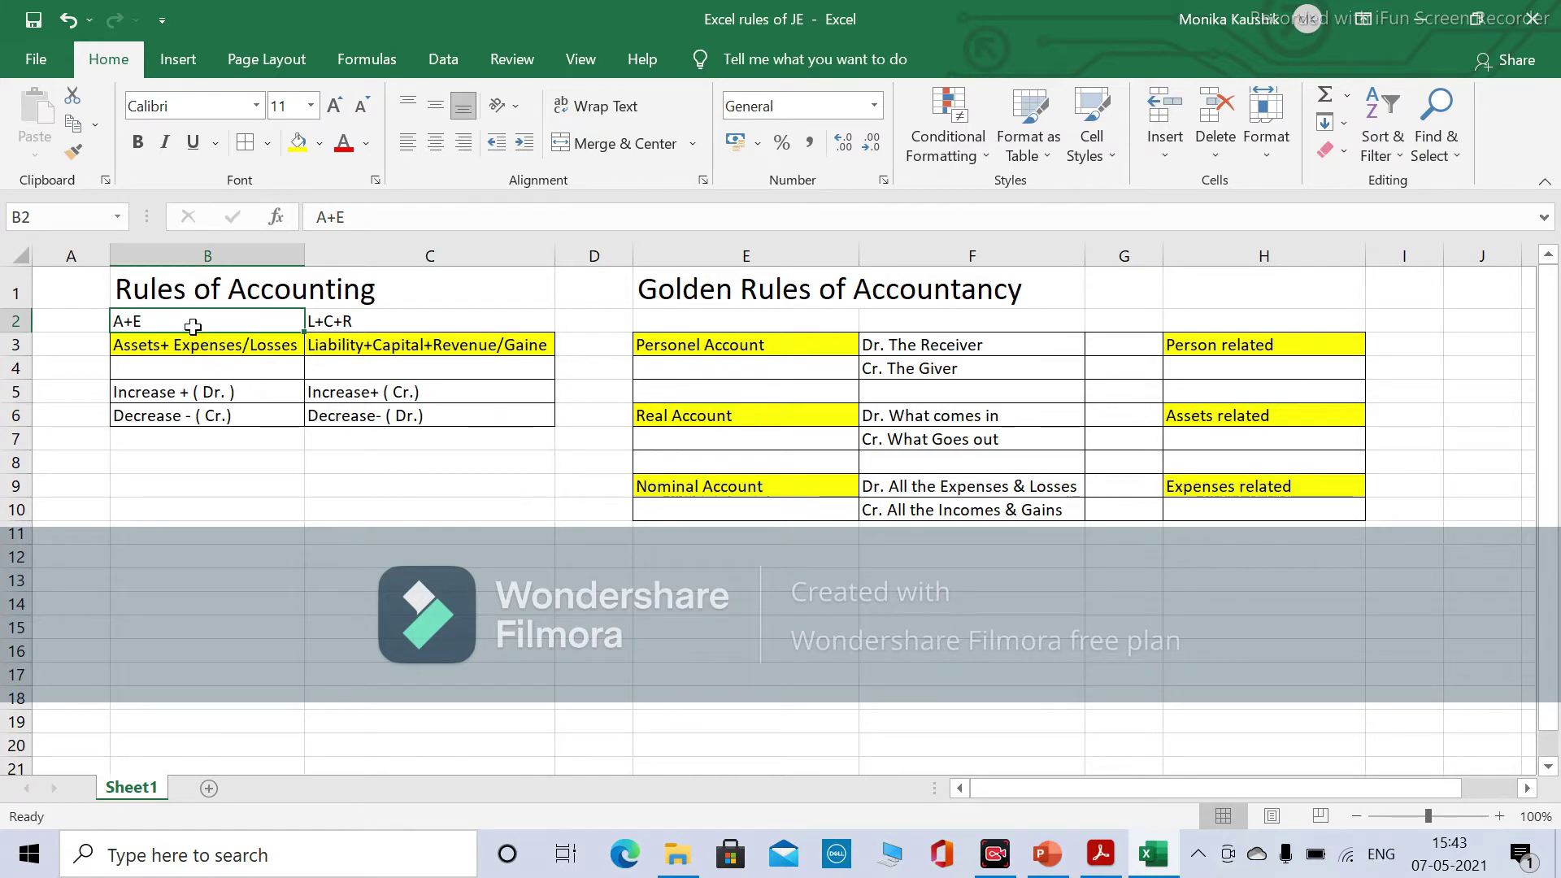
{"action": "key", "text": "Down"}
{"action": "key", "text": "Down"}
{"action": "key", "text": "Down"}
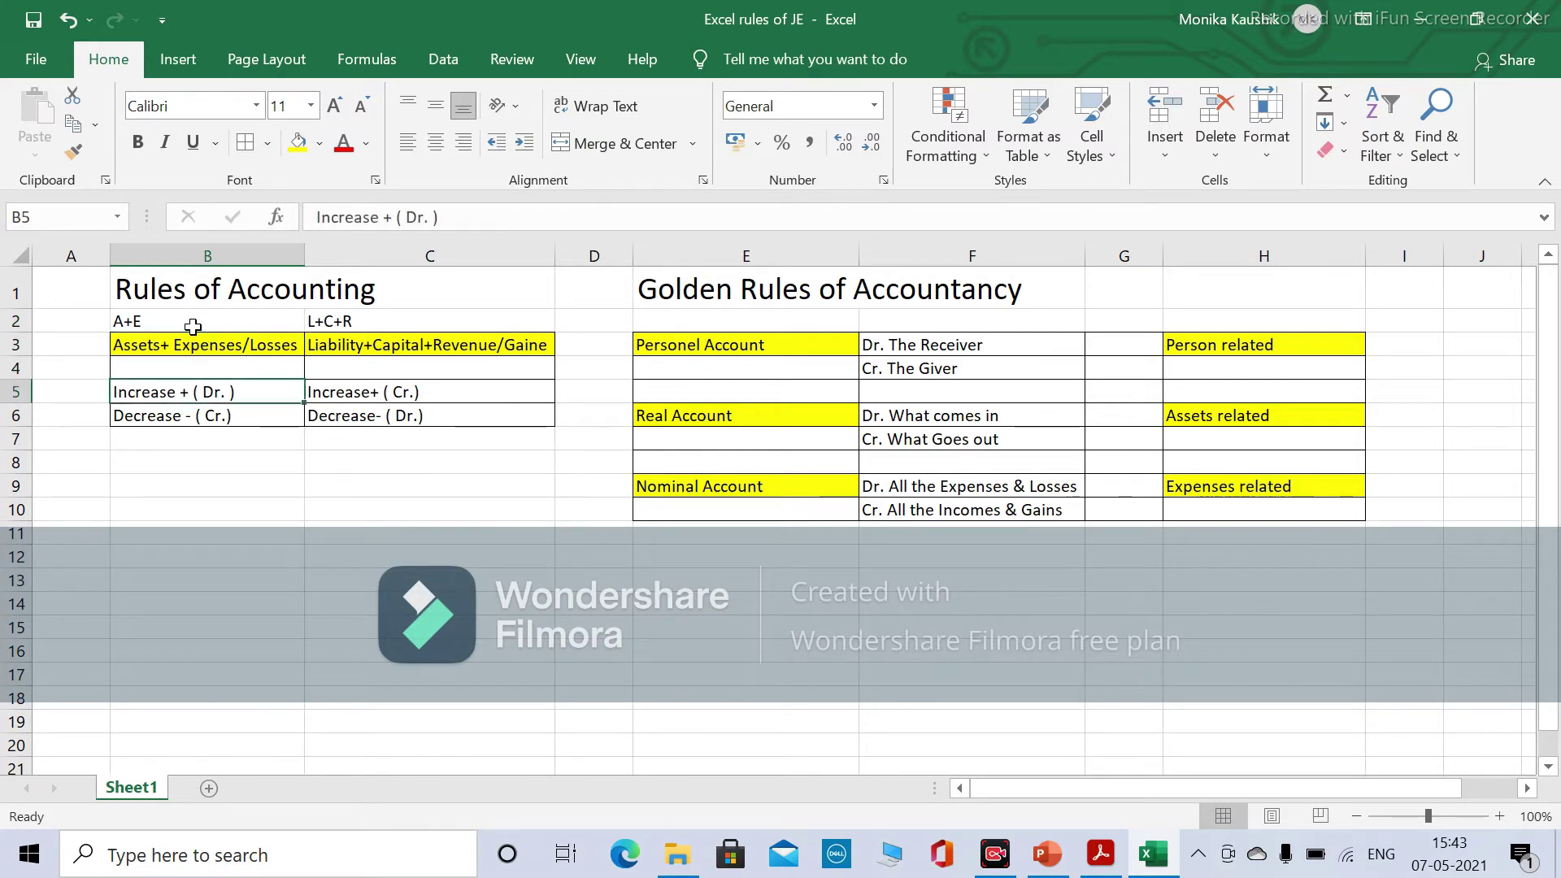
{"action": "key", "text": "Down"}
{"action": "key", "text": "Up"}
{"action": "key", "text": "Up"}
{"action": "key", "text": "Up"}
{"action": "key", "text": "Up"}
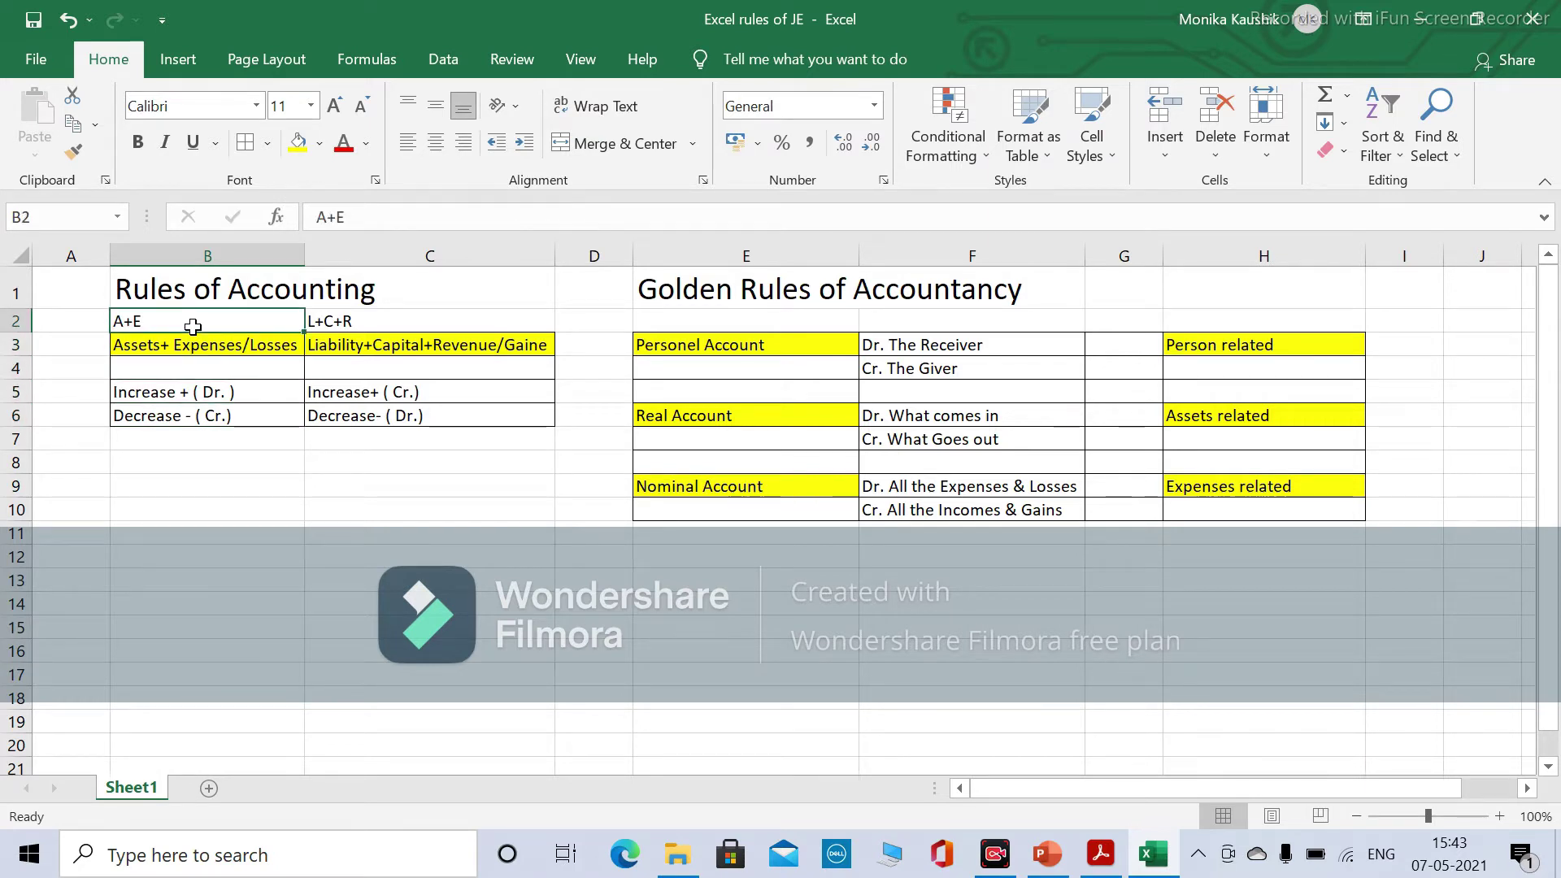
{"action": "key", "text": "Down"}
{"action": "key", "text": "Down"}
{"action": "key", "text": "Down"}
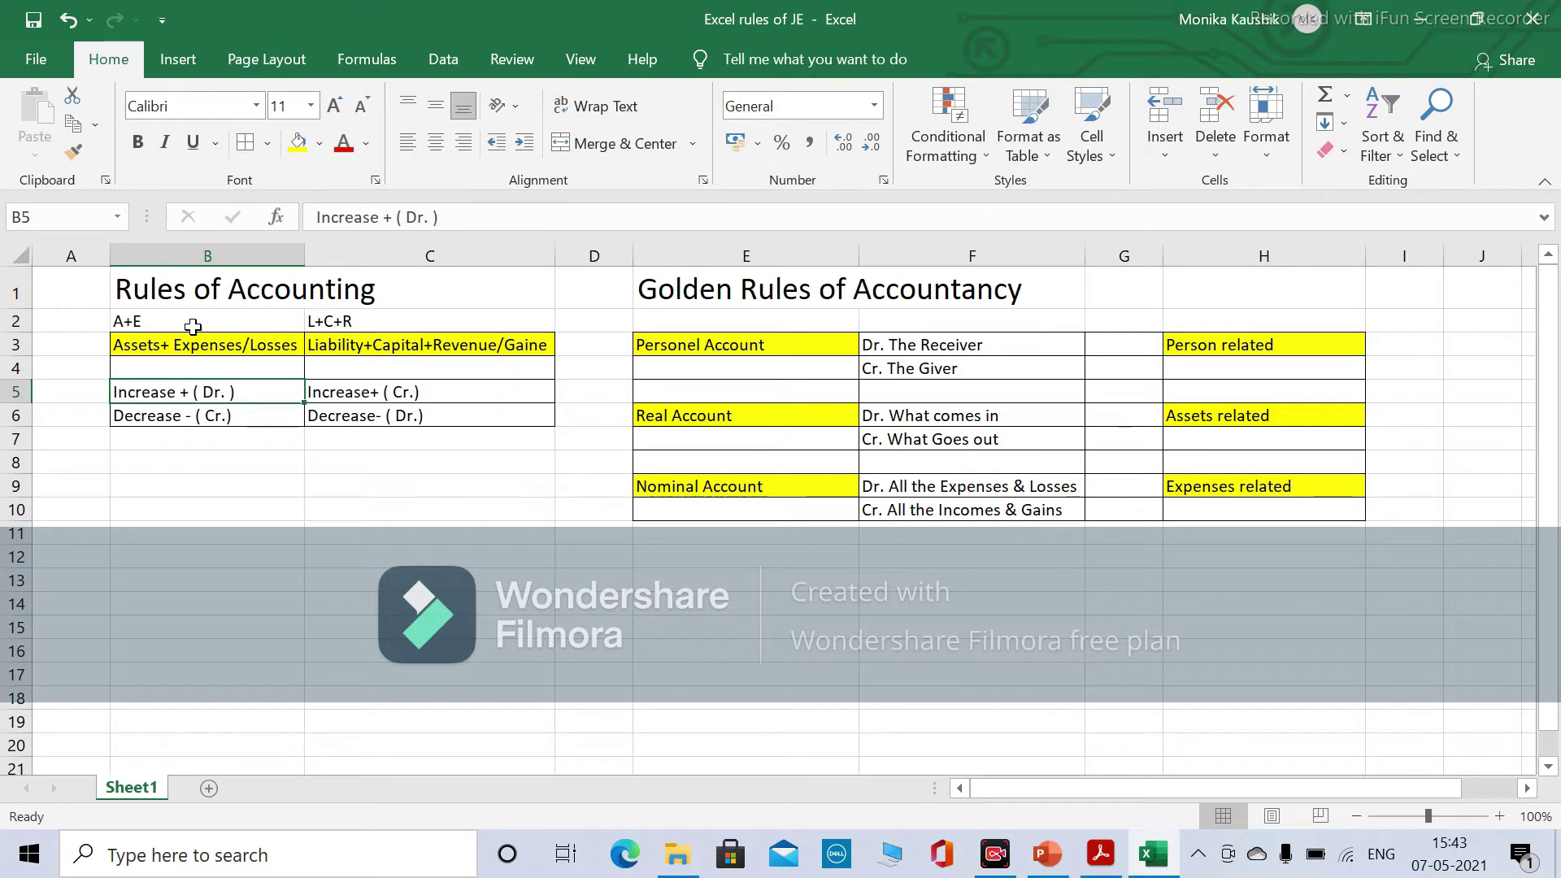
Review the increase and decrease rules listed under L+C+R in column C of the Rules of Accounting table.
{"action": "key", "text": "Right"}
{"action": "key", "text": "Up"}
{"action": "key", "text": "Up"}
{"action": "key", "text": "Up"}
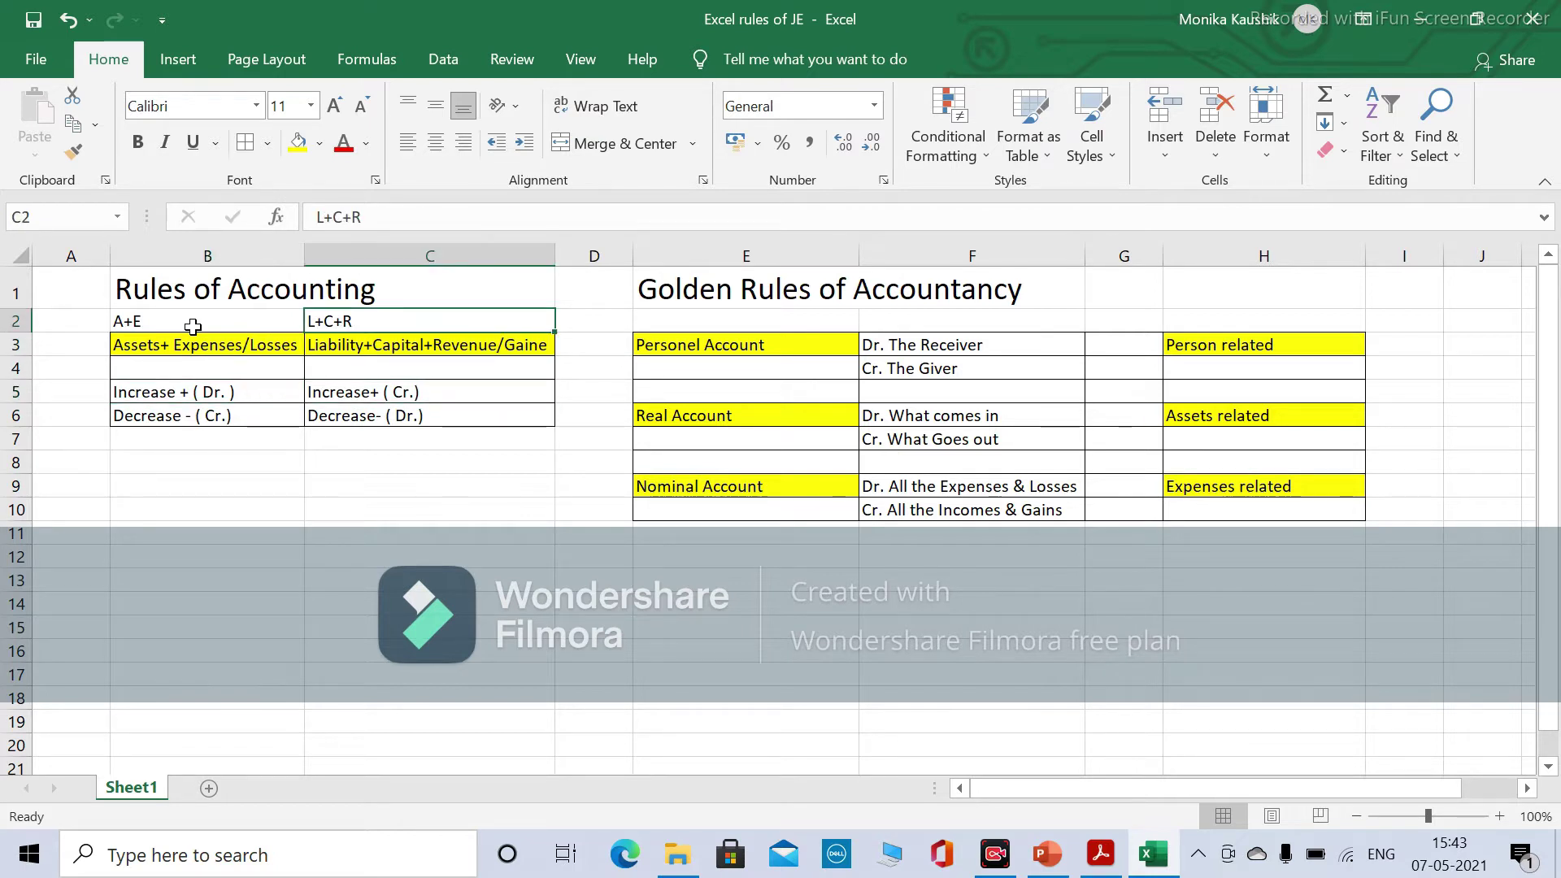
{"action": "key", "text": "Down"}
{"action": "key", "text": "Down"}
{"action": "key", "text": "Down"}
{"action": "key", "text": "Down"}
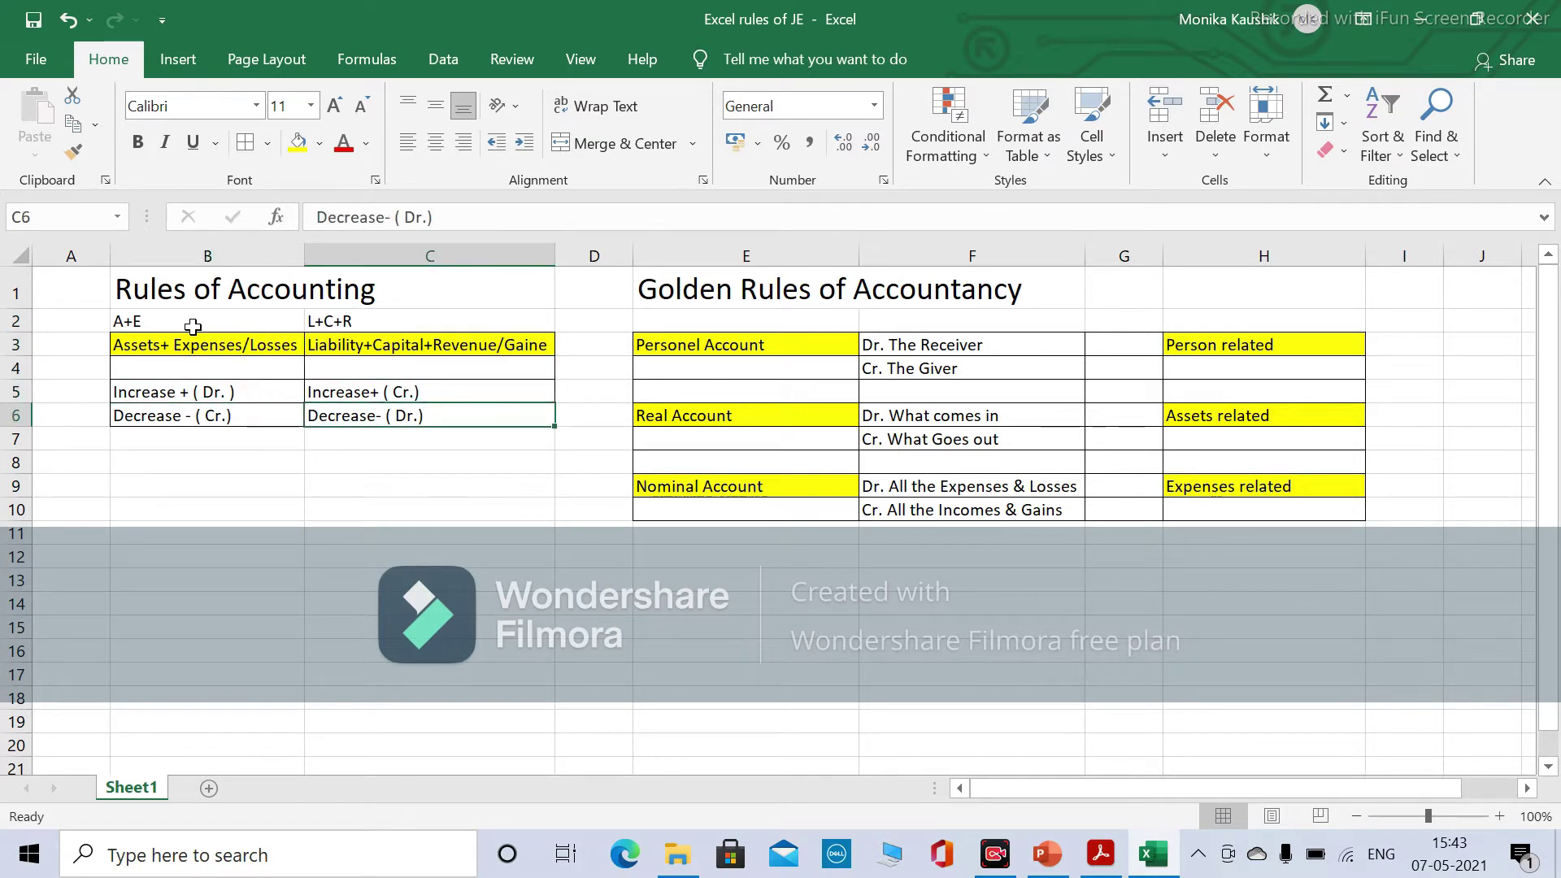
Try fitting column E to the Golden Rules of Accountancy title, and narrow it back to roughly its former width.
{"action": "left_click", "coordinate": [694, 291]}
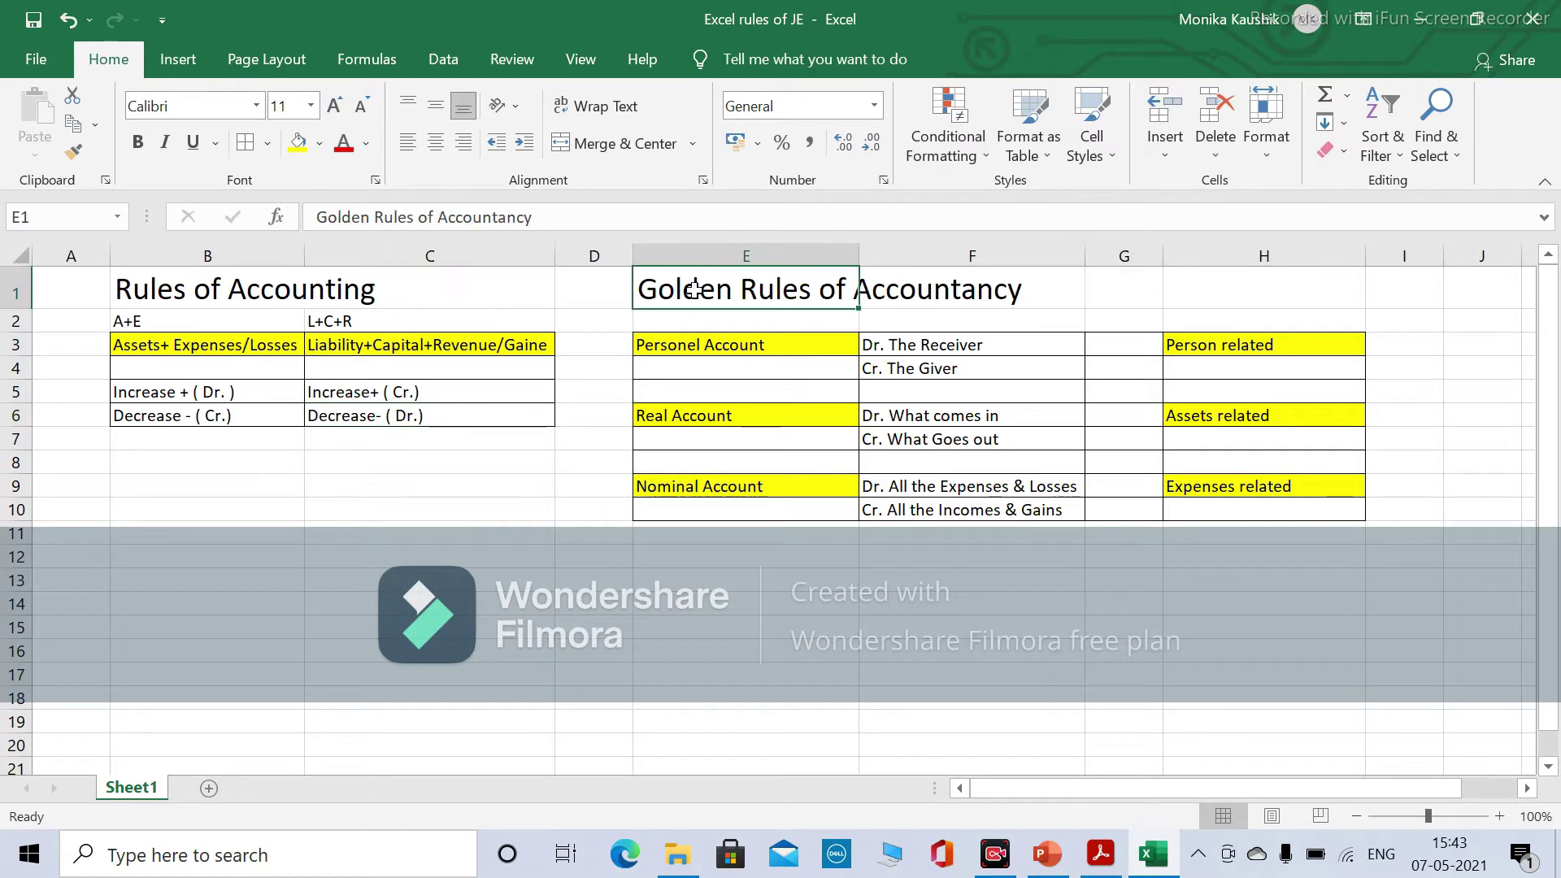
{"action": "double_click", "coordinate": [859, 252]}
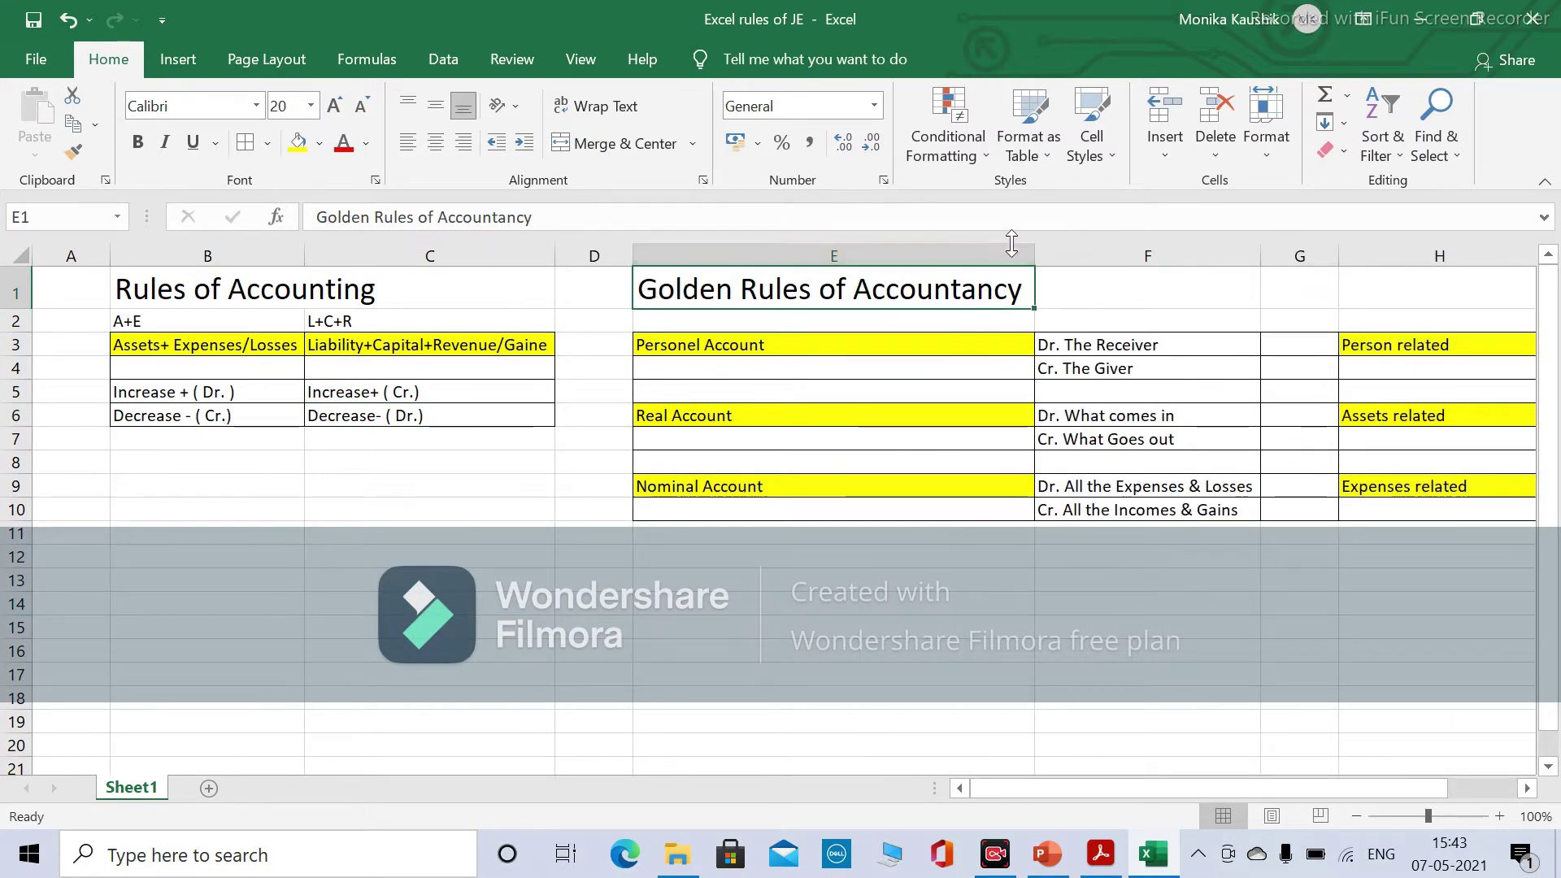
{"action": "left_click_drag", "start_coordinate": [1035, 258], "coordinate": [854, 305]}
{"action": "left_click", "coordinate": [824, 542]}
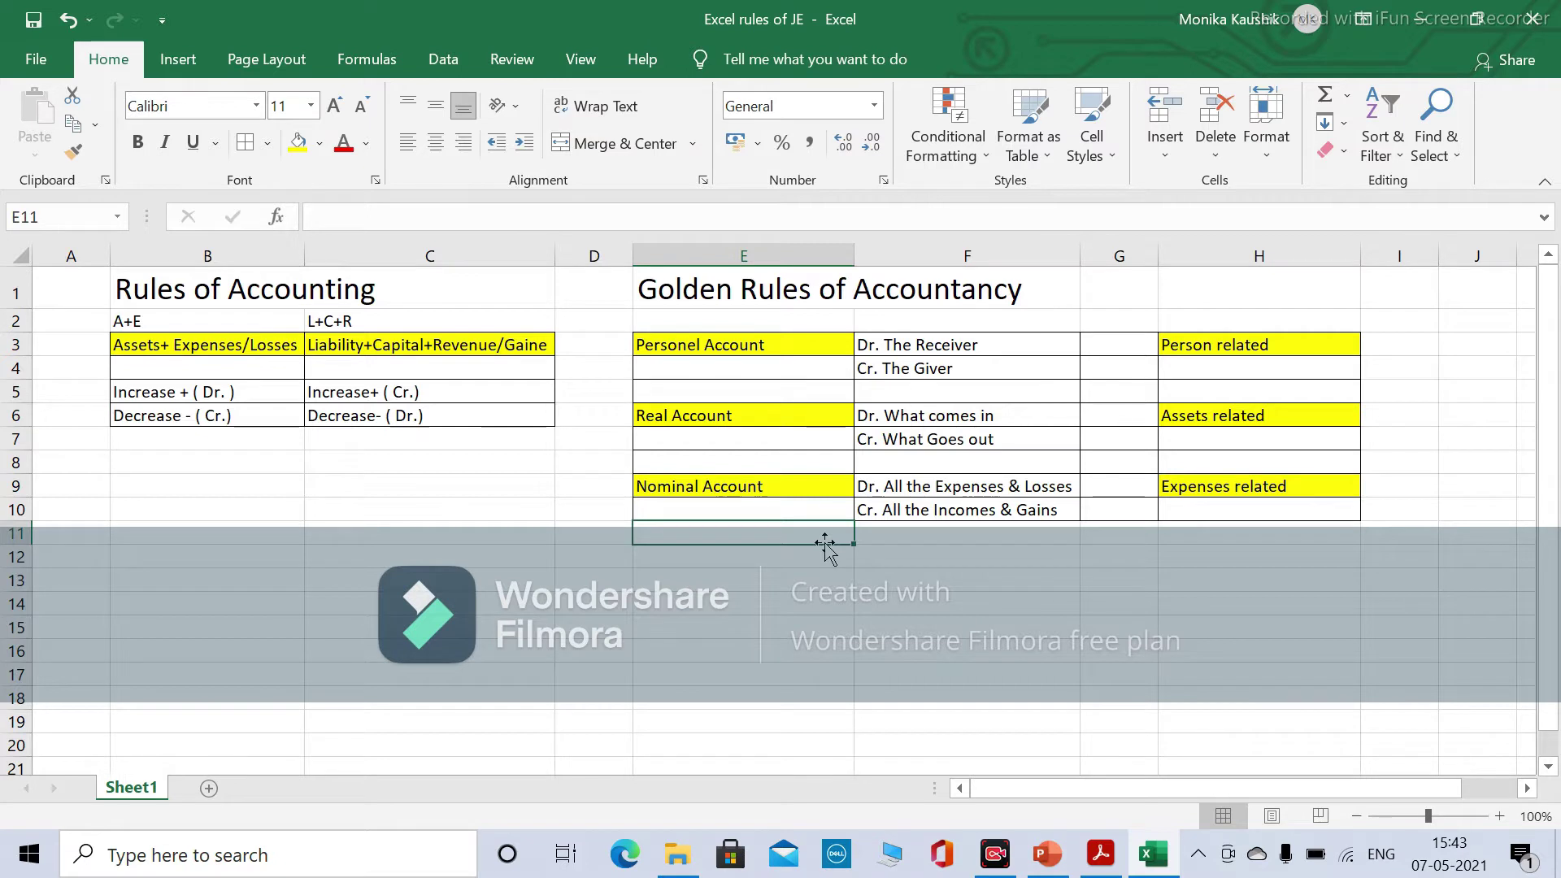
Examine the three account types under Golden Rules of Accountancy and the debit and credit rules for the first one.
{"action": "left_click", "coordinate": [741, 341]}
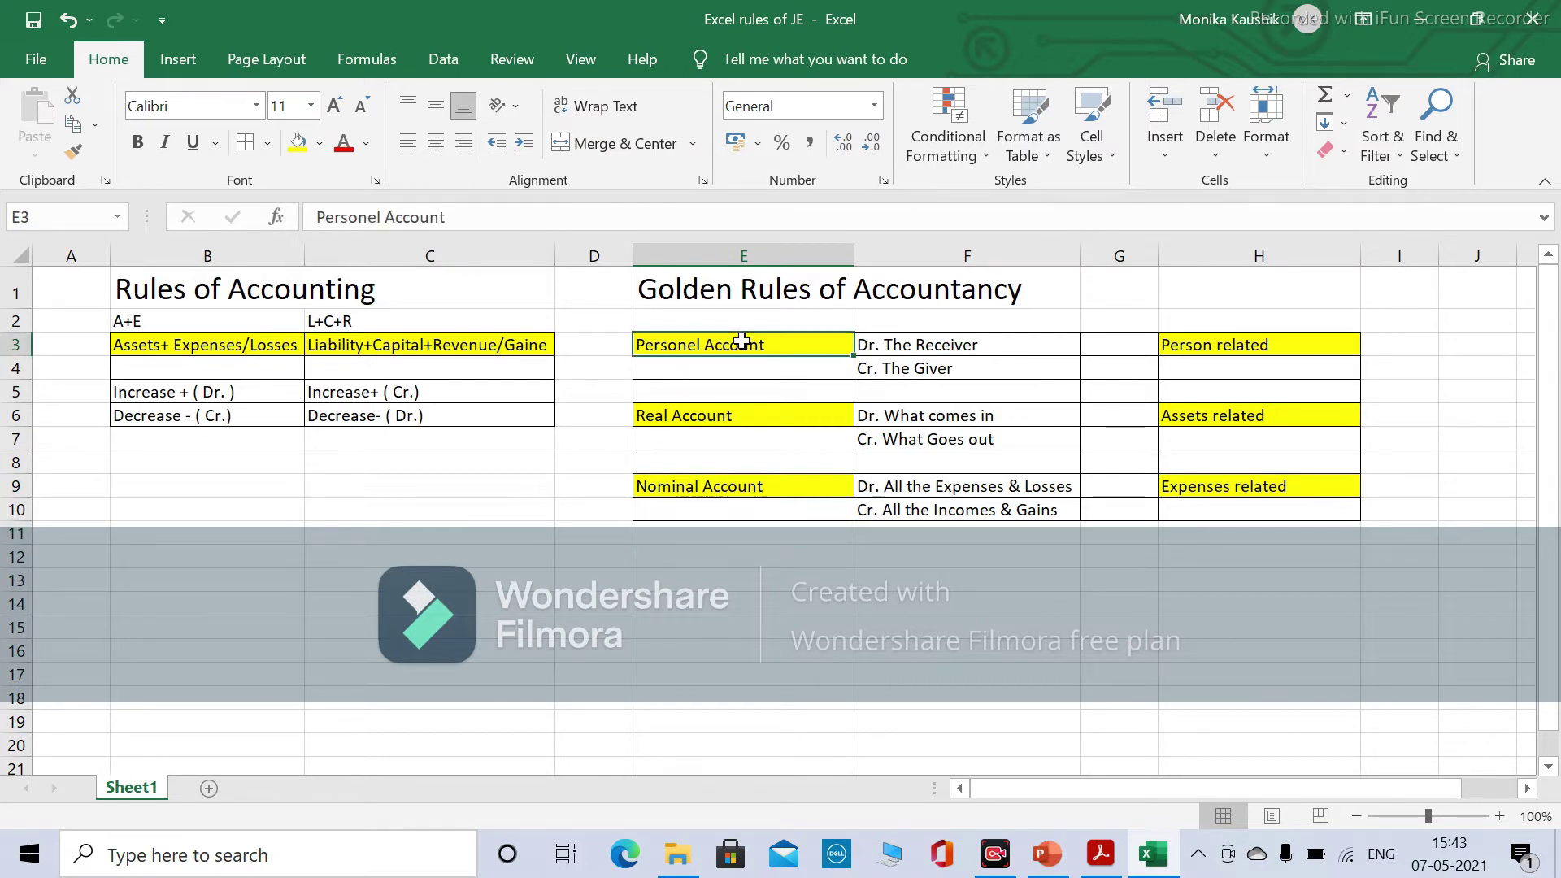
{"action": "left_click", "coordinate": [690, 416]}
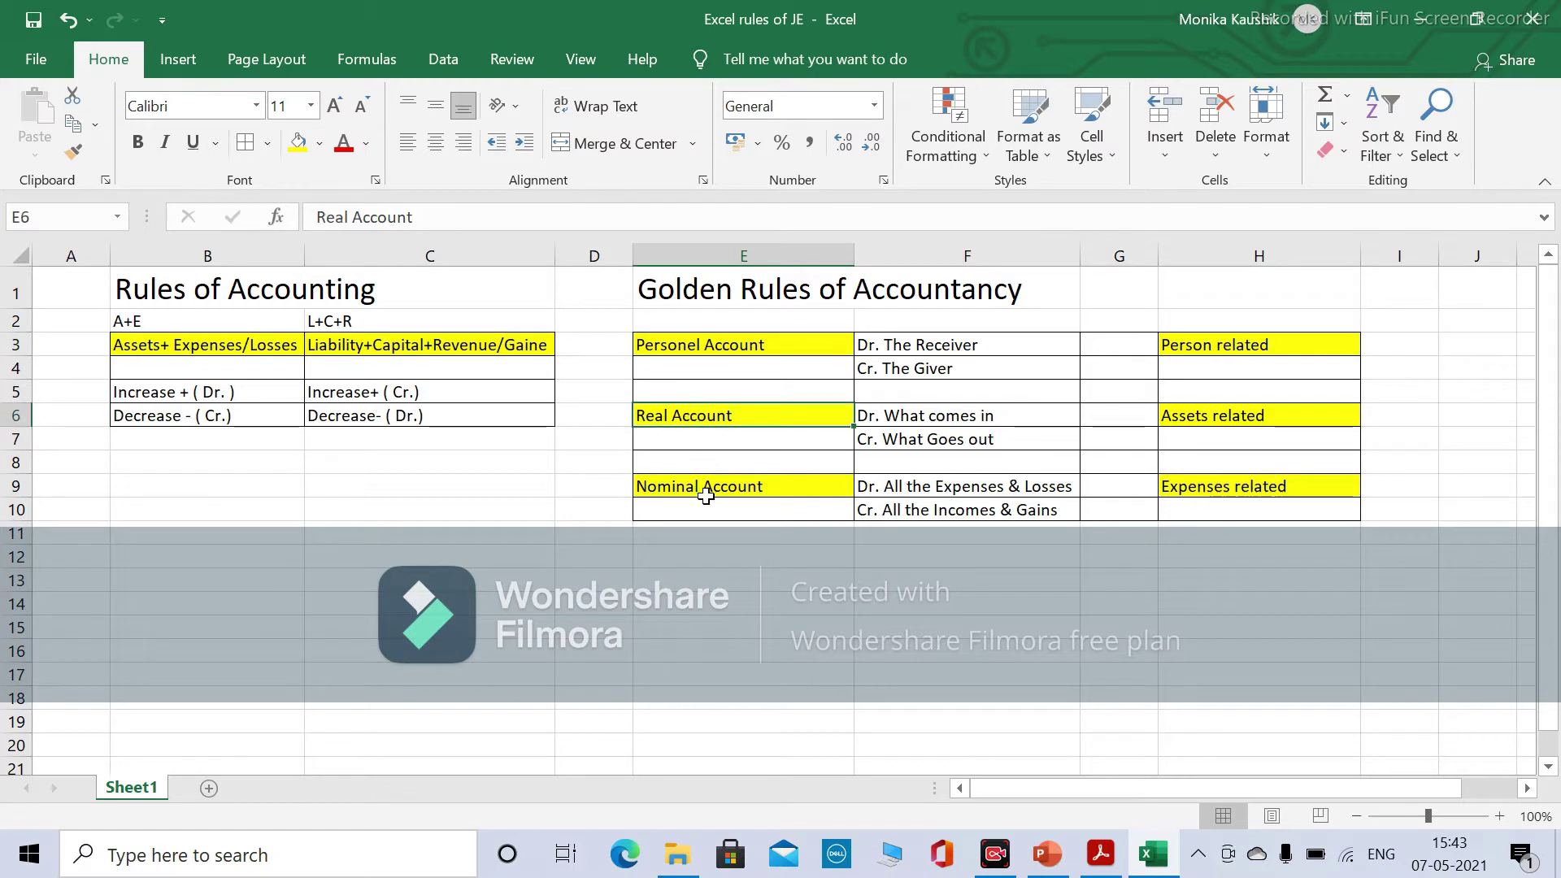
{"action": "left_click", "coordinate": [706, 498]}
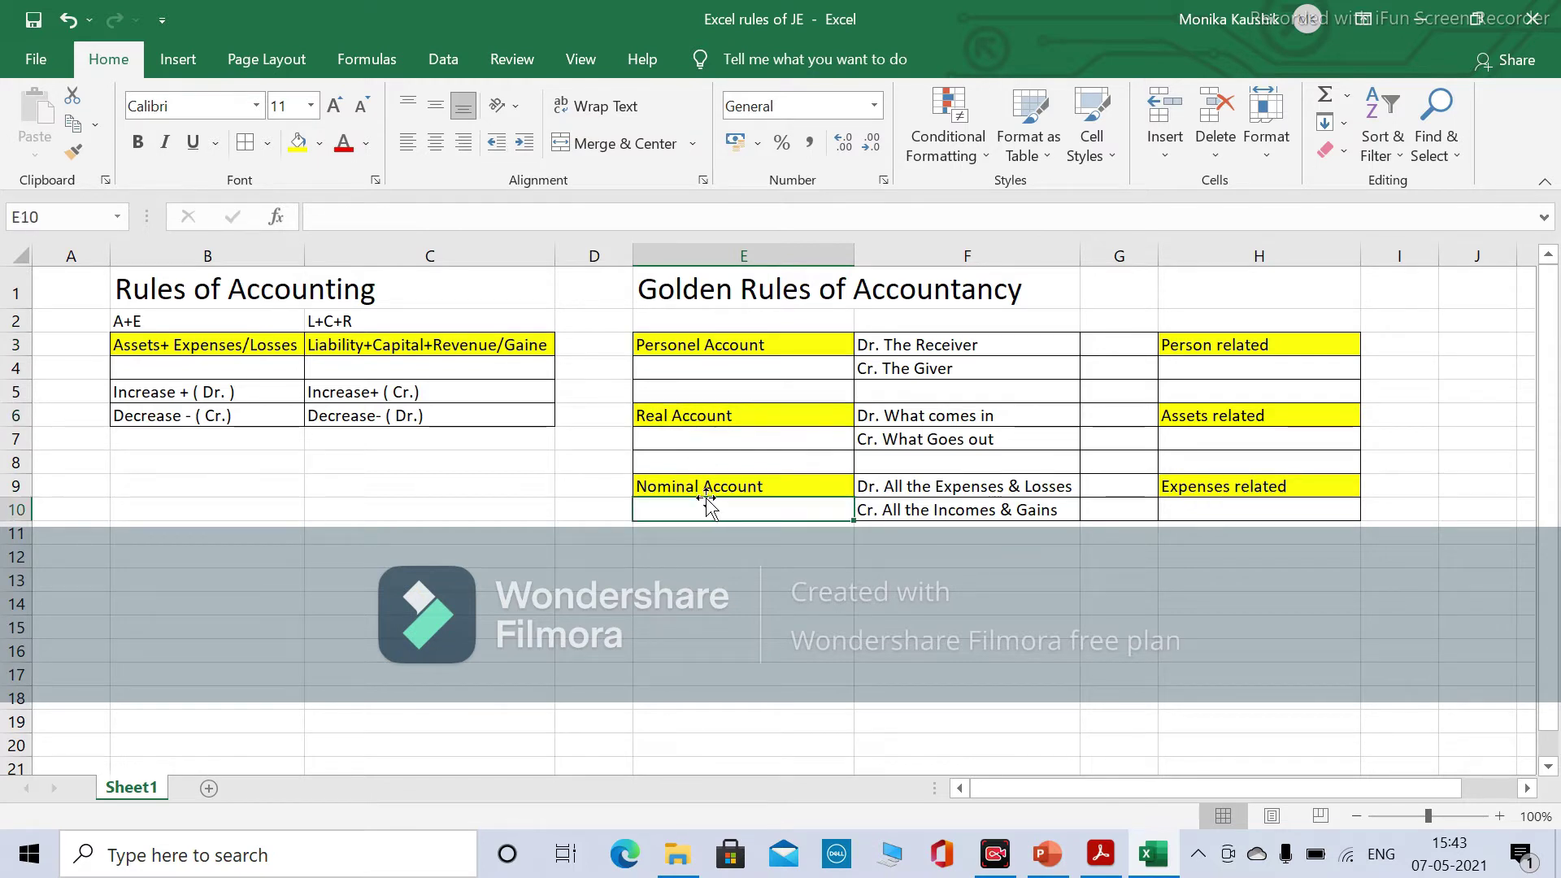
{"action": "left_click", "coordinate": [692, 340]}
{"action": "key", "text": "Down"}
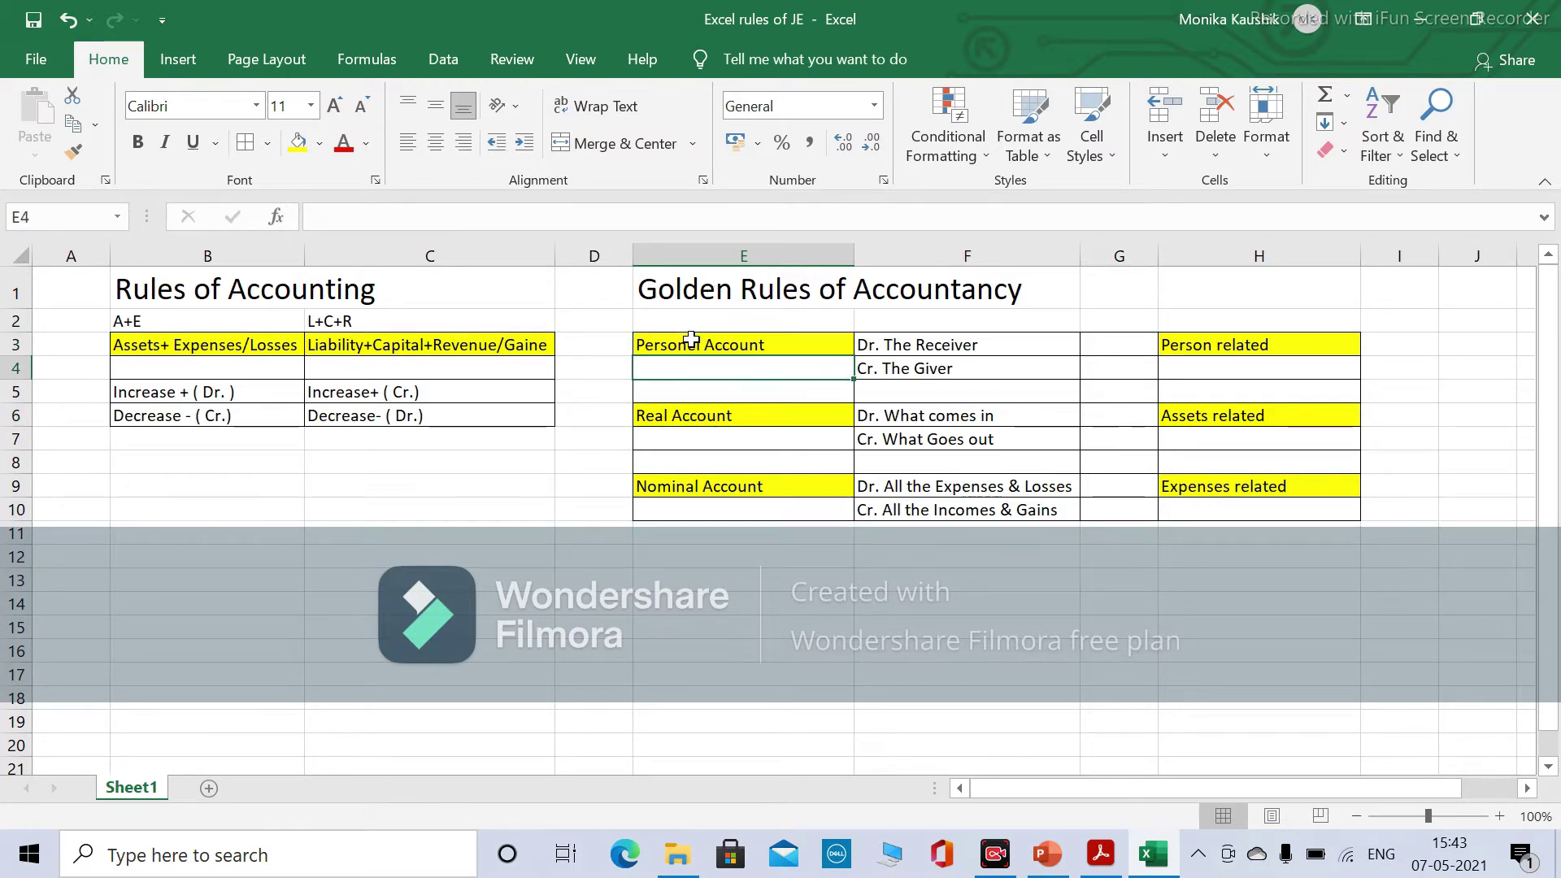
{"action": "key", "text": "Up"}
{"action": "key", "text": "Right"}
{"action": "key", "text": "Left"}
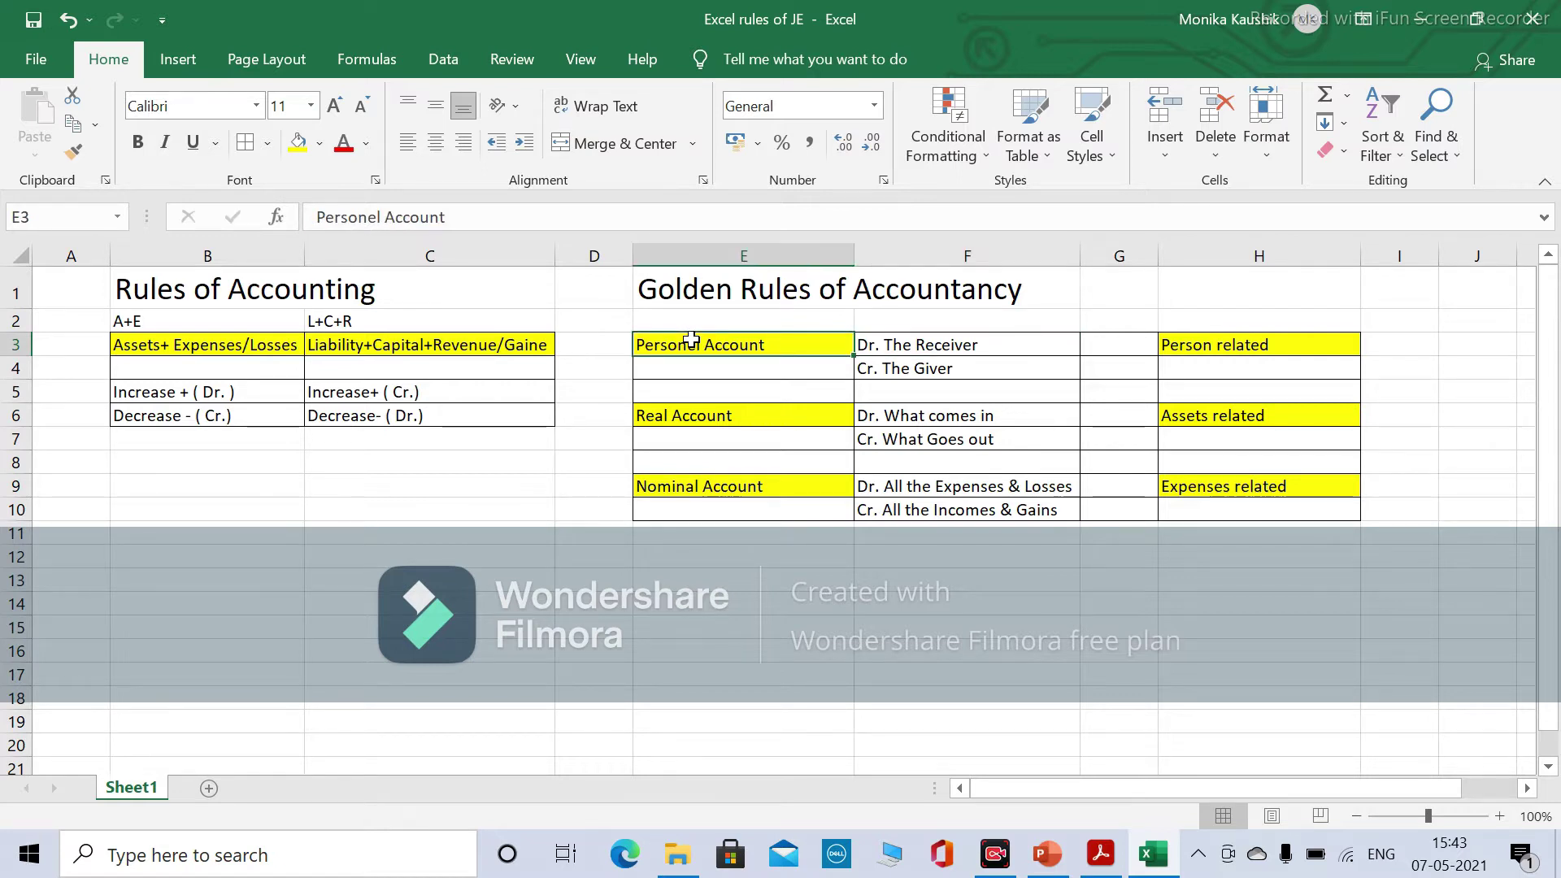
{"action": "key", "text": "Right"}
{"action": "key", "text": "Left"}
{"action": "key", "text": "Right"}
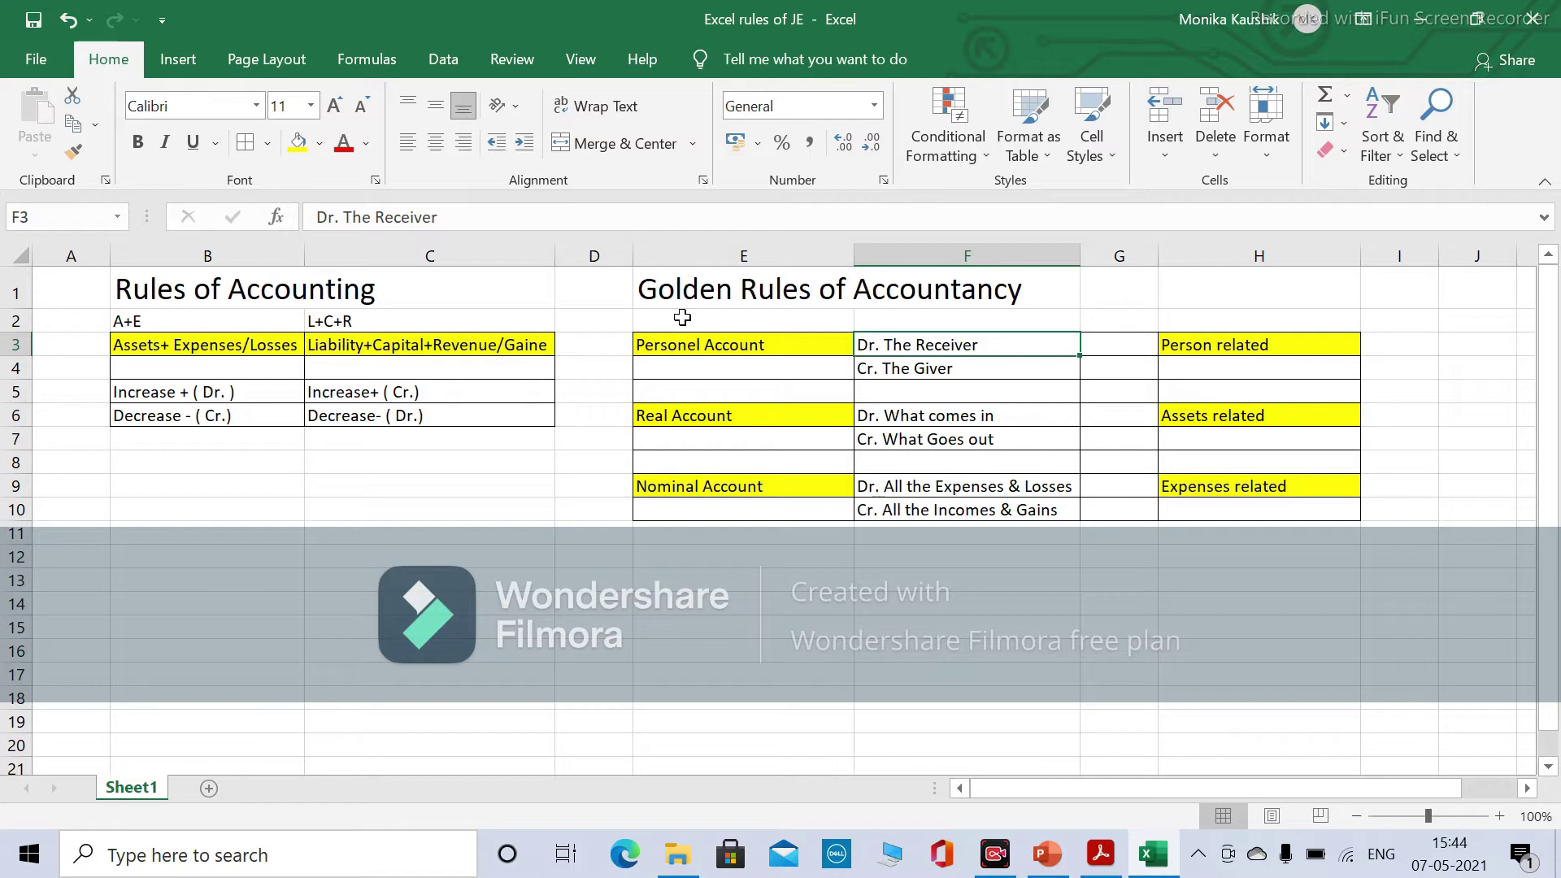
{"action": "key", "text": "Down"}
{"action": "key", "text": "Down"}
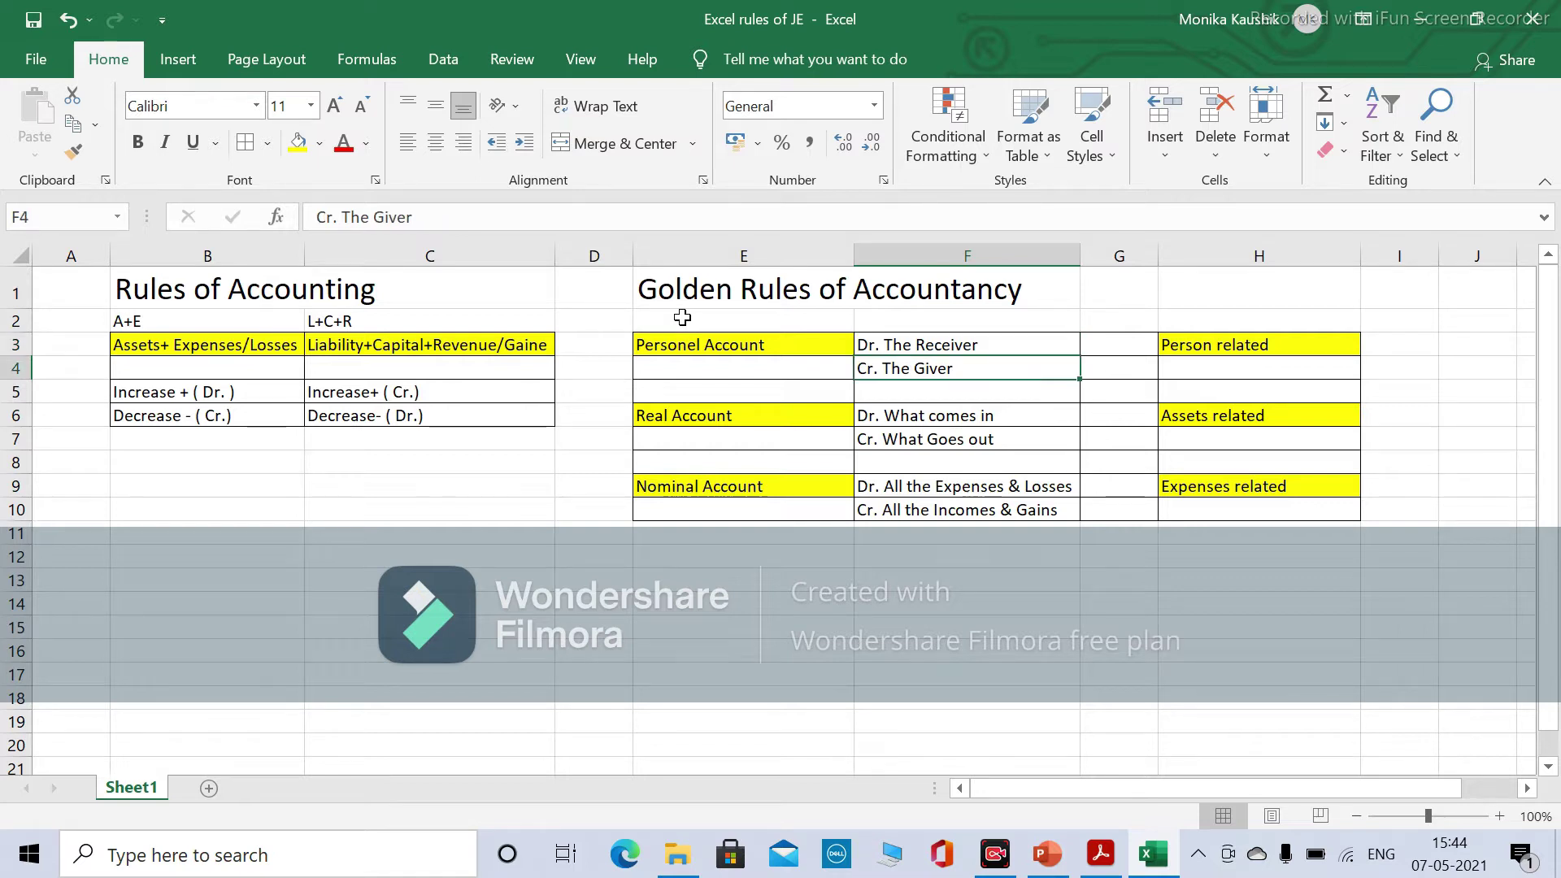
Examine the Real Account entry in row 6, including its related category and its debit and credit rules.
{"action": "key", "text": "Left"}
{"action": "key", "text": "Down"}
{"action": "key", "text": "Right"}
{"action": "key", "text": "Right"}
{"action": "key", "text": "Right"}
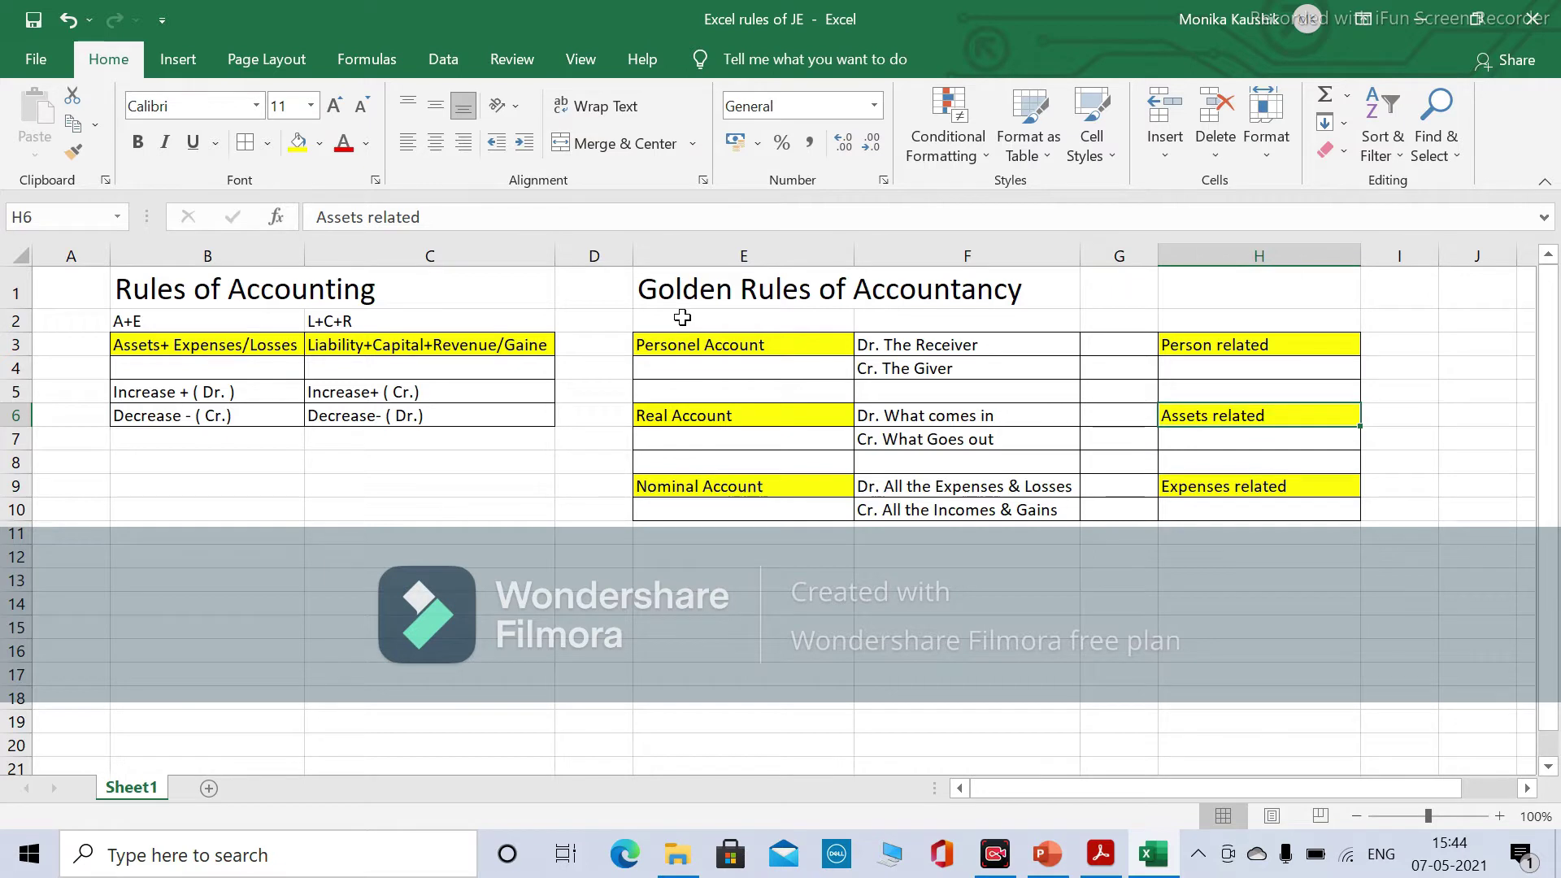
{"action": "key", "text": "Left"}
{"action": "key", "text": "Left"}
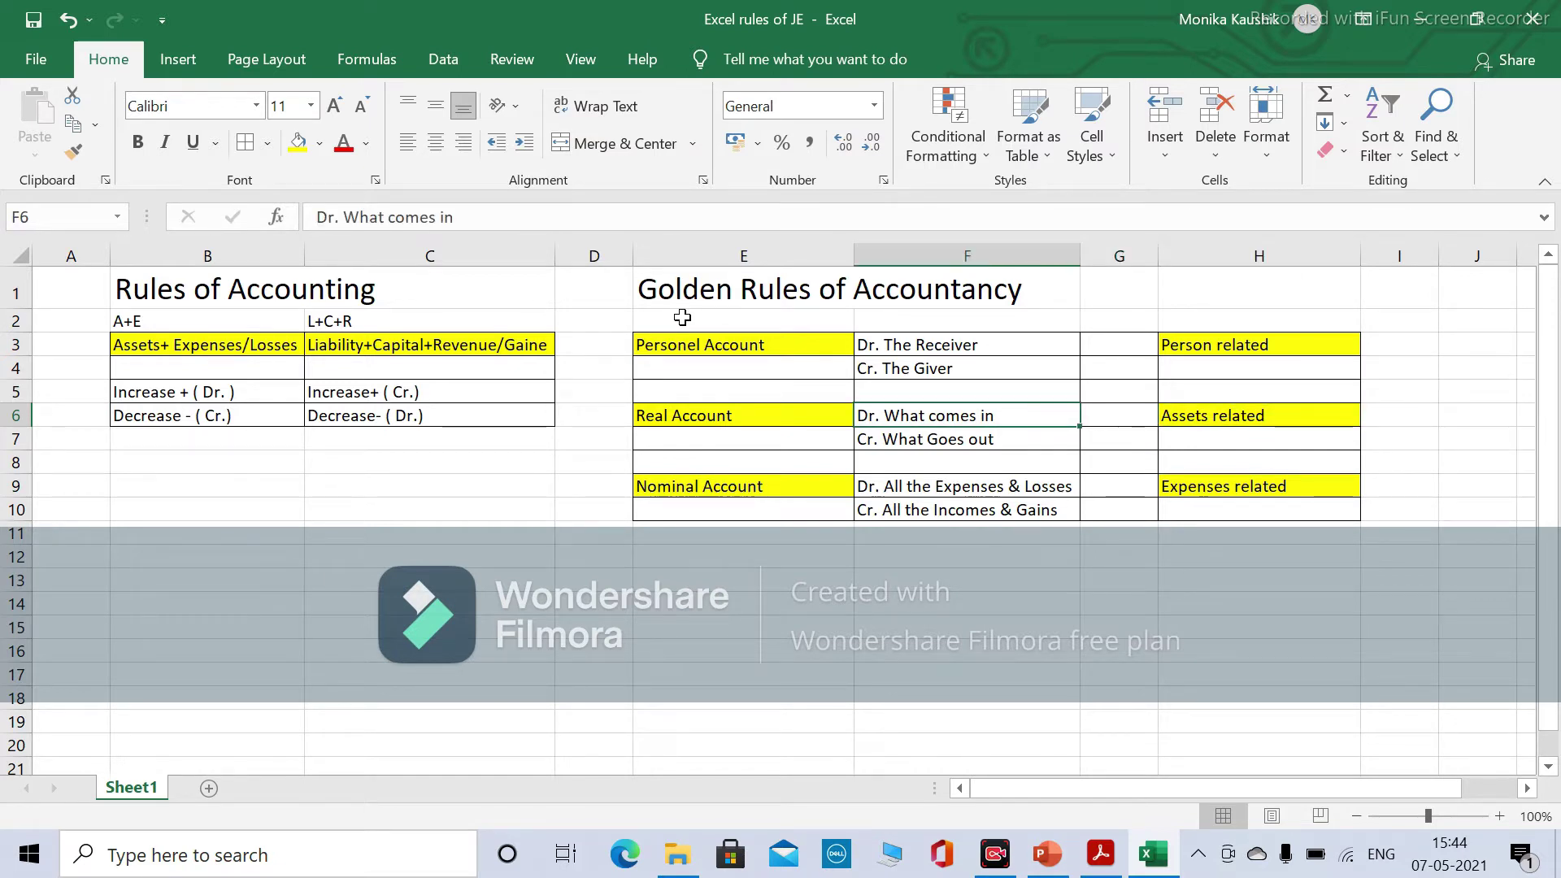
{"action": "key", "text": "Right"}
{"action": "key", "text": "Down"}
{"action": "key", "text": "Left"}
{"action": "key", "text": "Down"}
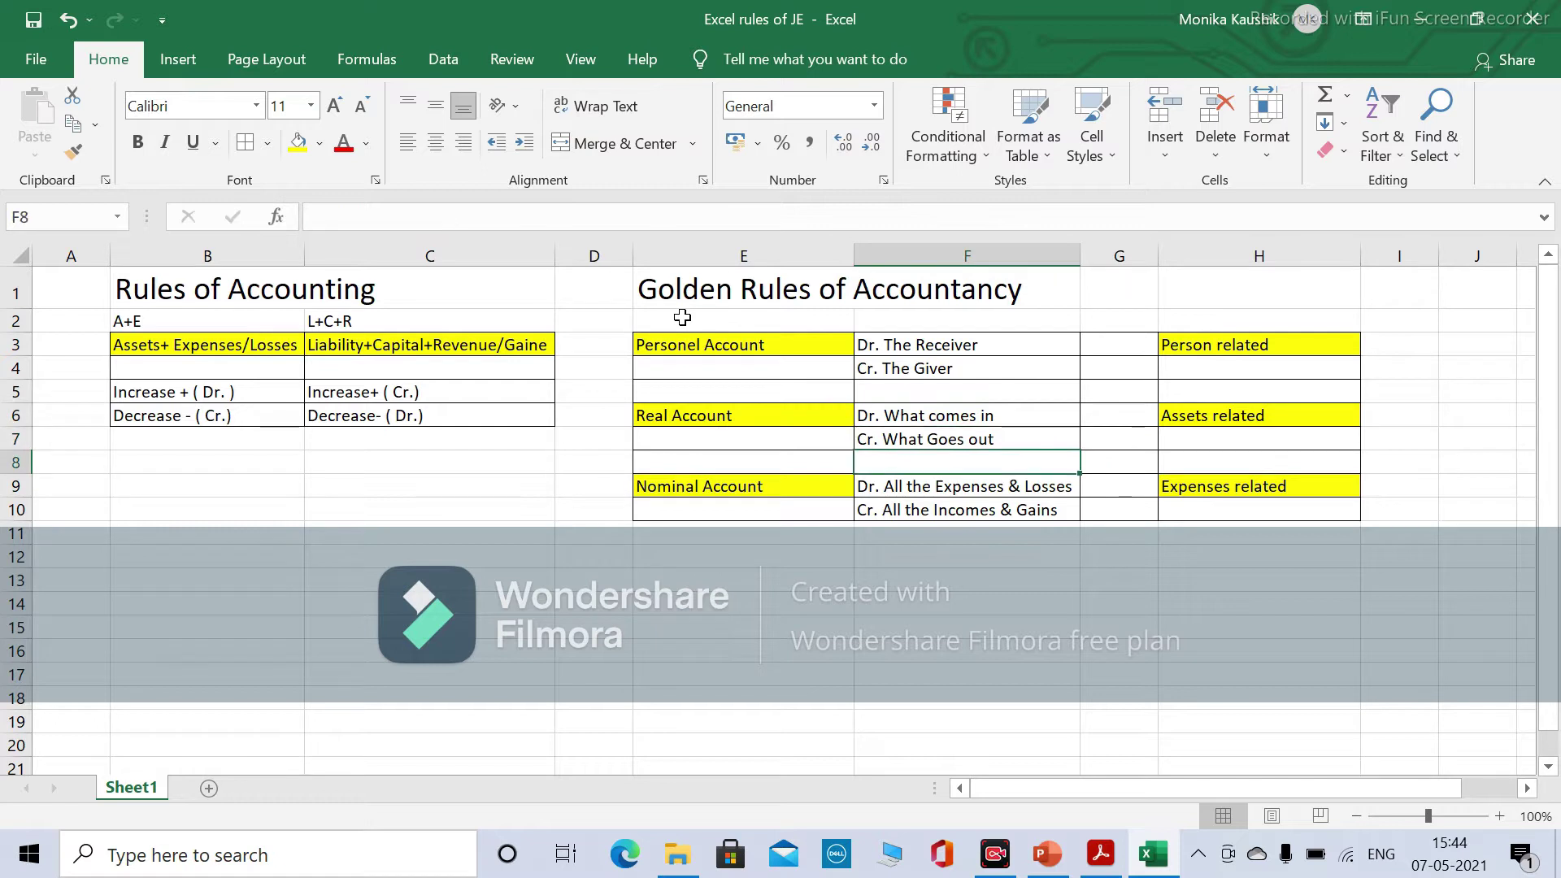
Examine the Nominal Account entry in row 9, including its related category and its debit rule.
{"action": "key", "text": "Left"}
{"action": "key", "text": "Down"}
{"action": "key", "text": "Right"}
{"action": "key", "text": "Right"}
{"action": "key", "text": "Right"}
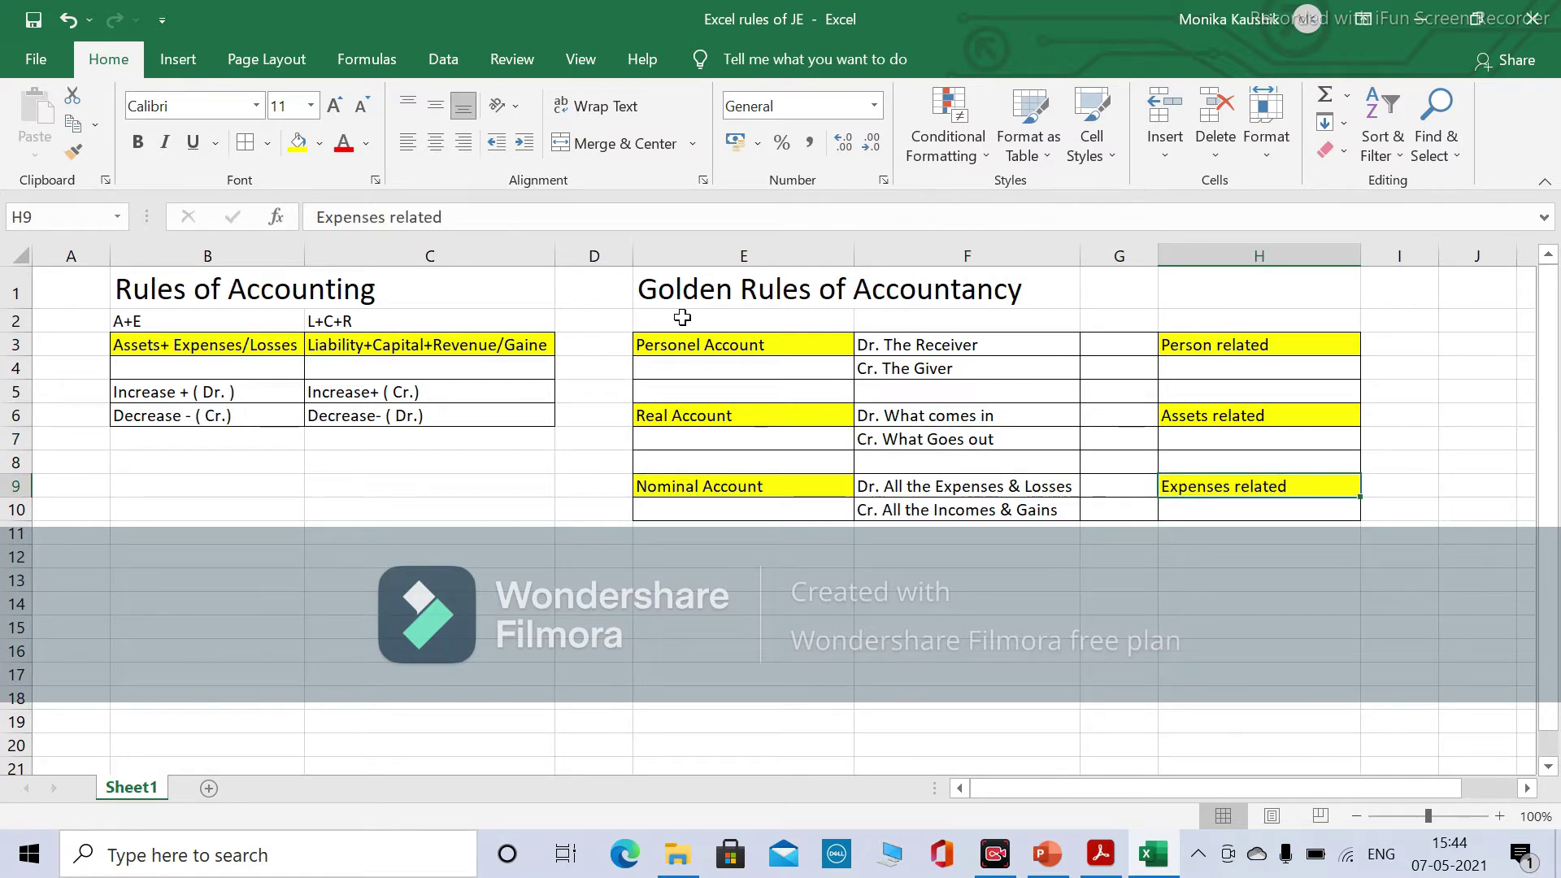
{"action": "key", "text": "Left"}
{"action": "key", "text": "Left"}
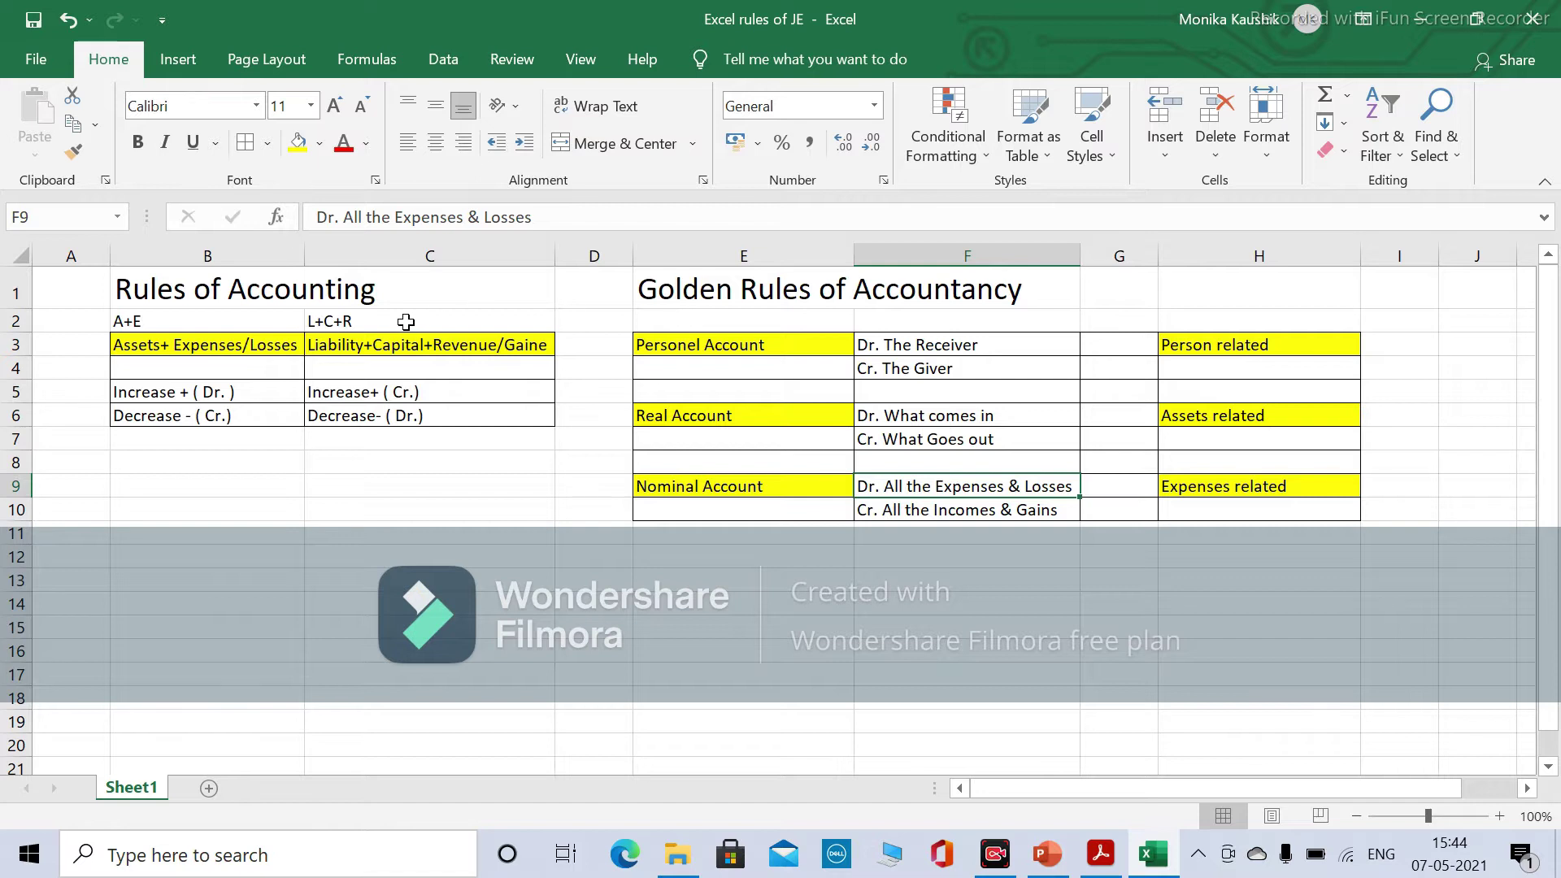
{"action": "left_click", "coordinate": [215, 256]}
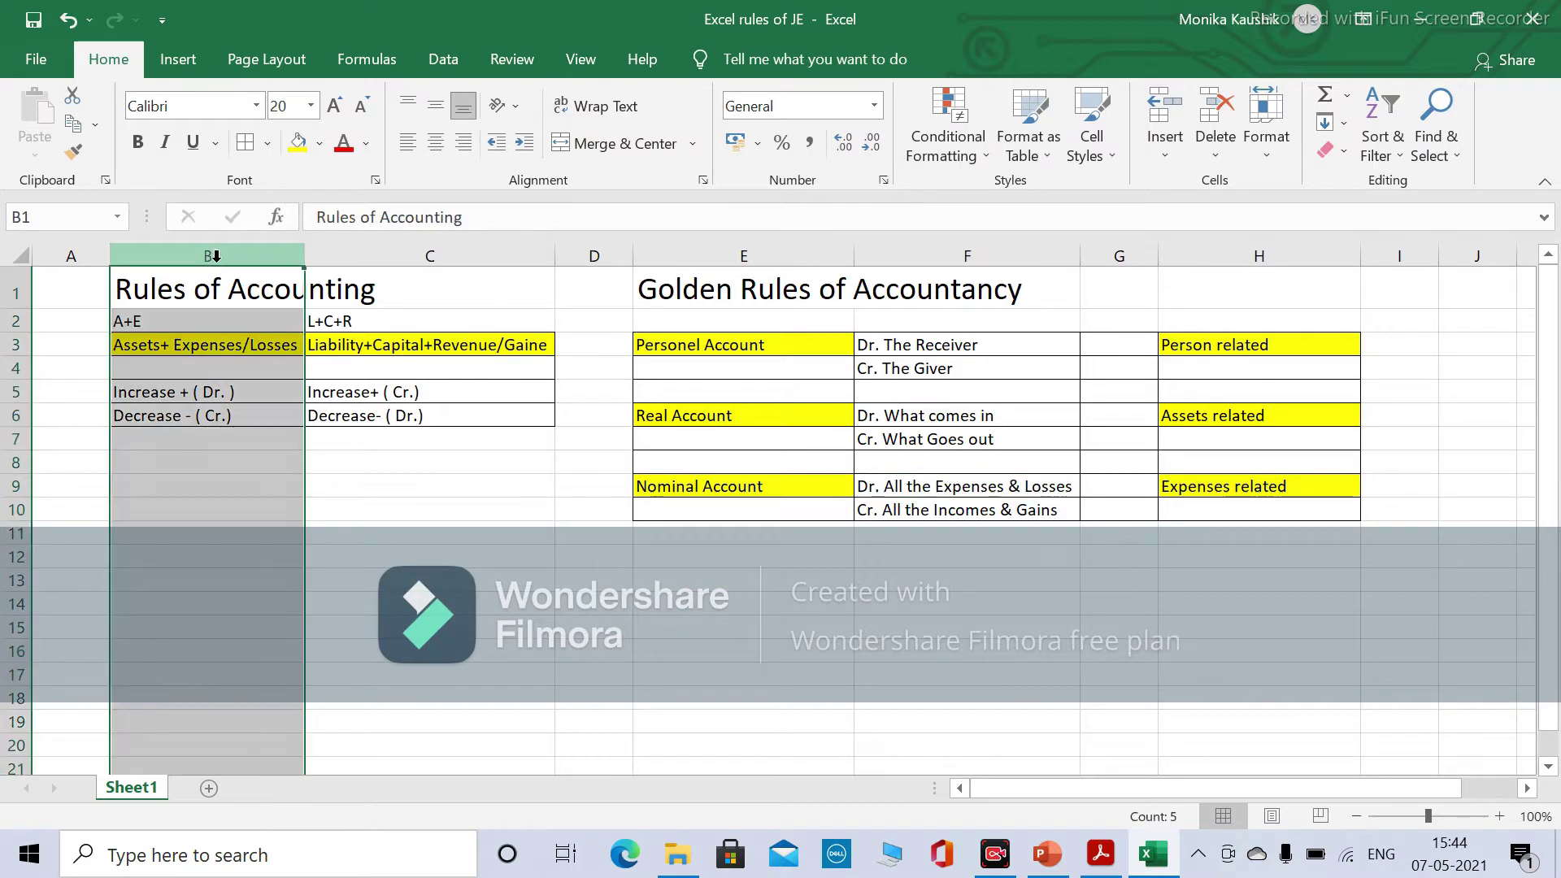
{"action": "left_click", "coordinate": [313, 318]}
{"action": "left_click", "coordinate": [268, 553]}
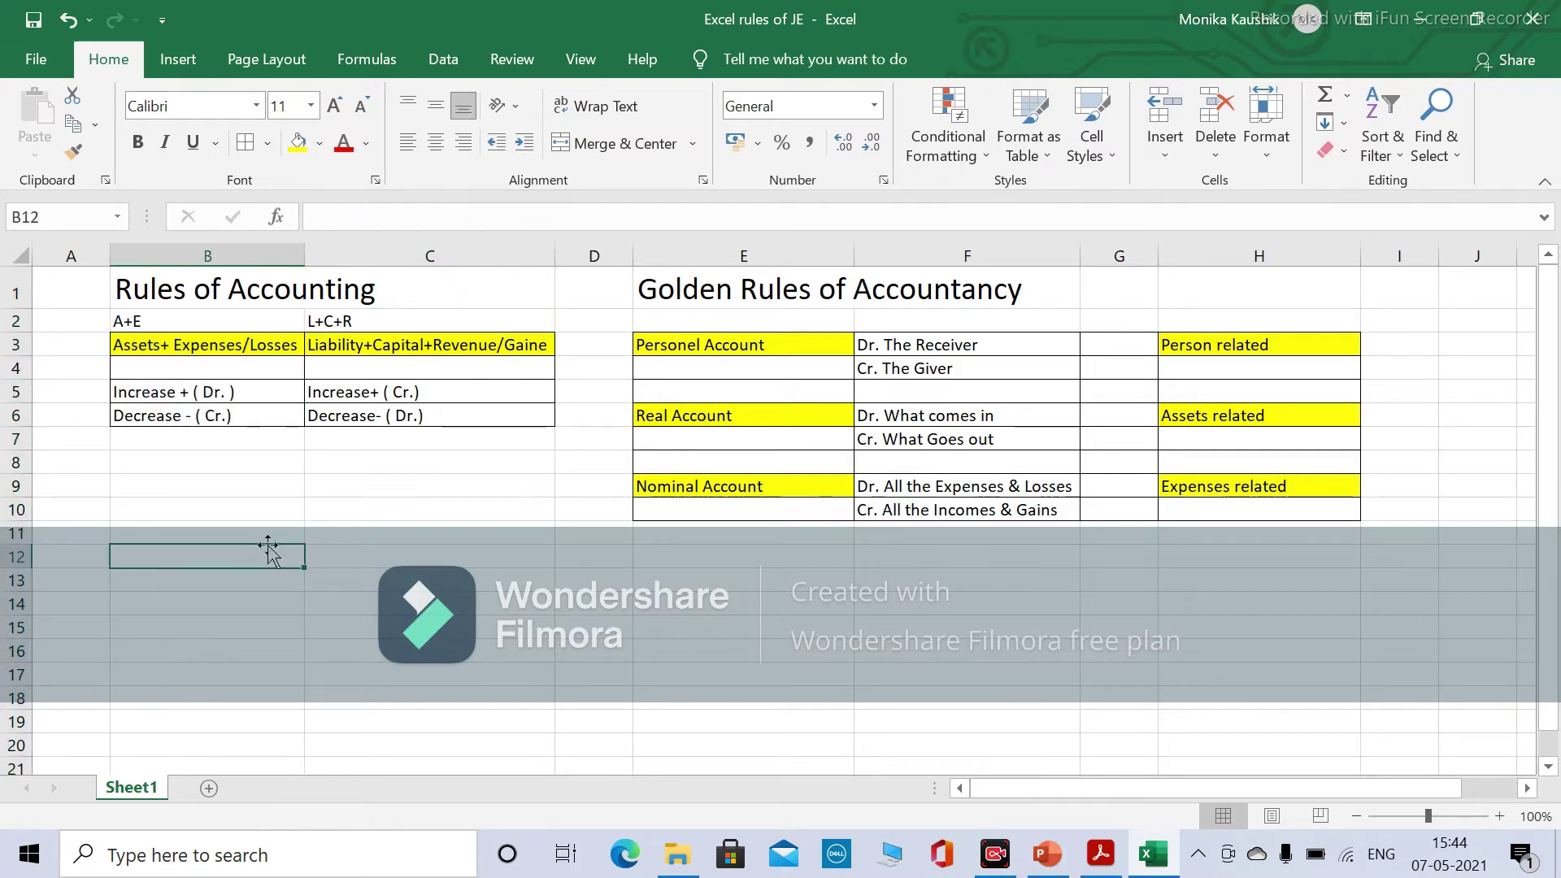
Switch to the Journal Entries presentation in PowerPoint and read the two example transactions on slide 1.
{"action": "mouse_move", "coordinate": [1088, 864]}
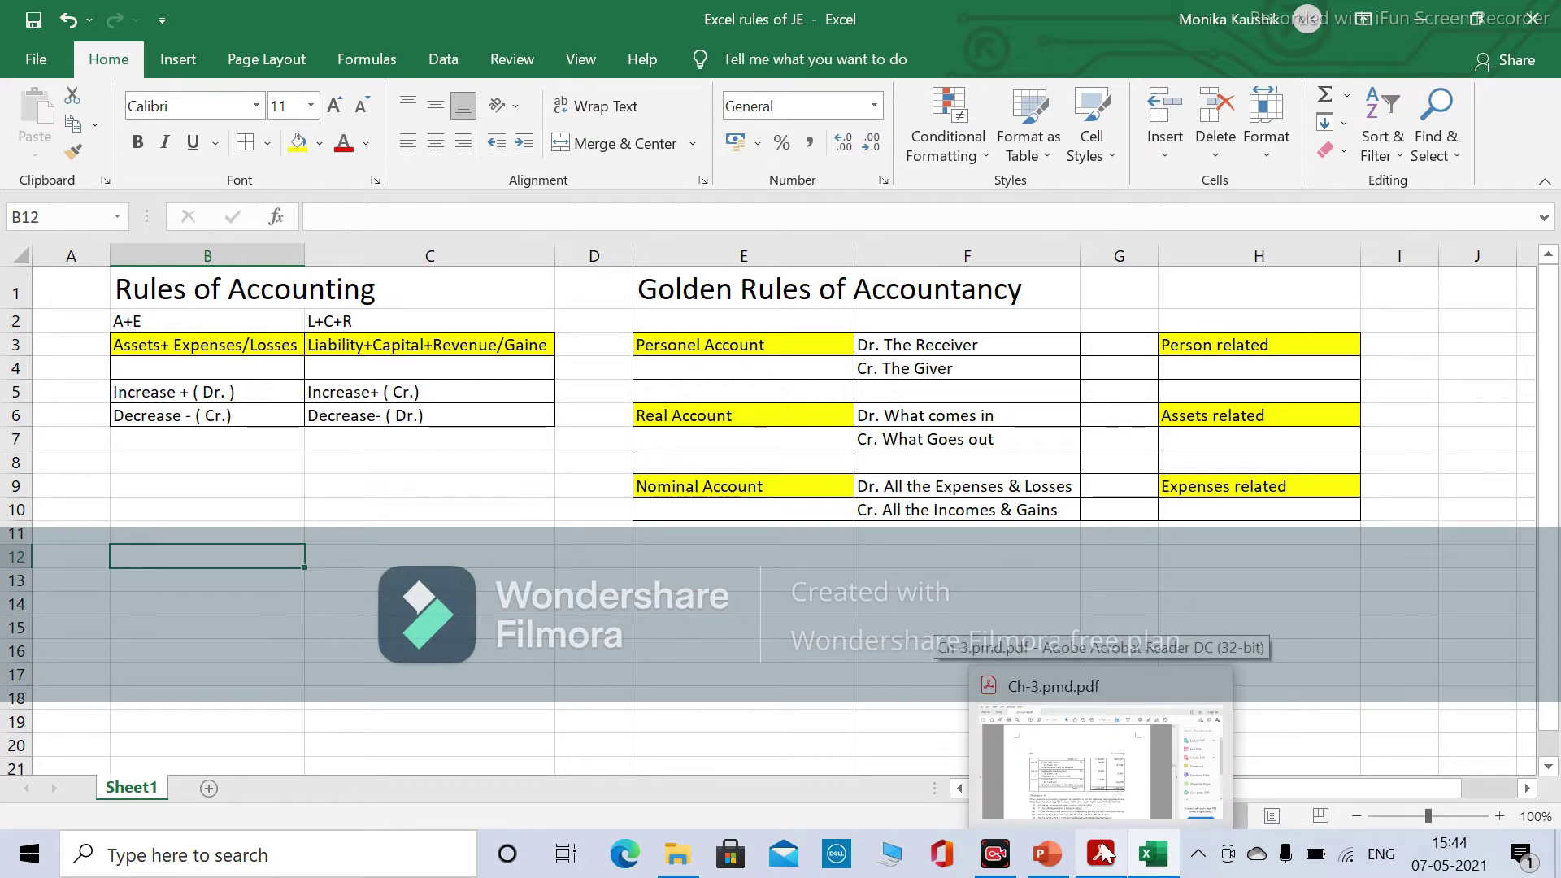
{"action": "left_click", "coordinate": [1080, 782]}
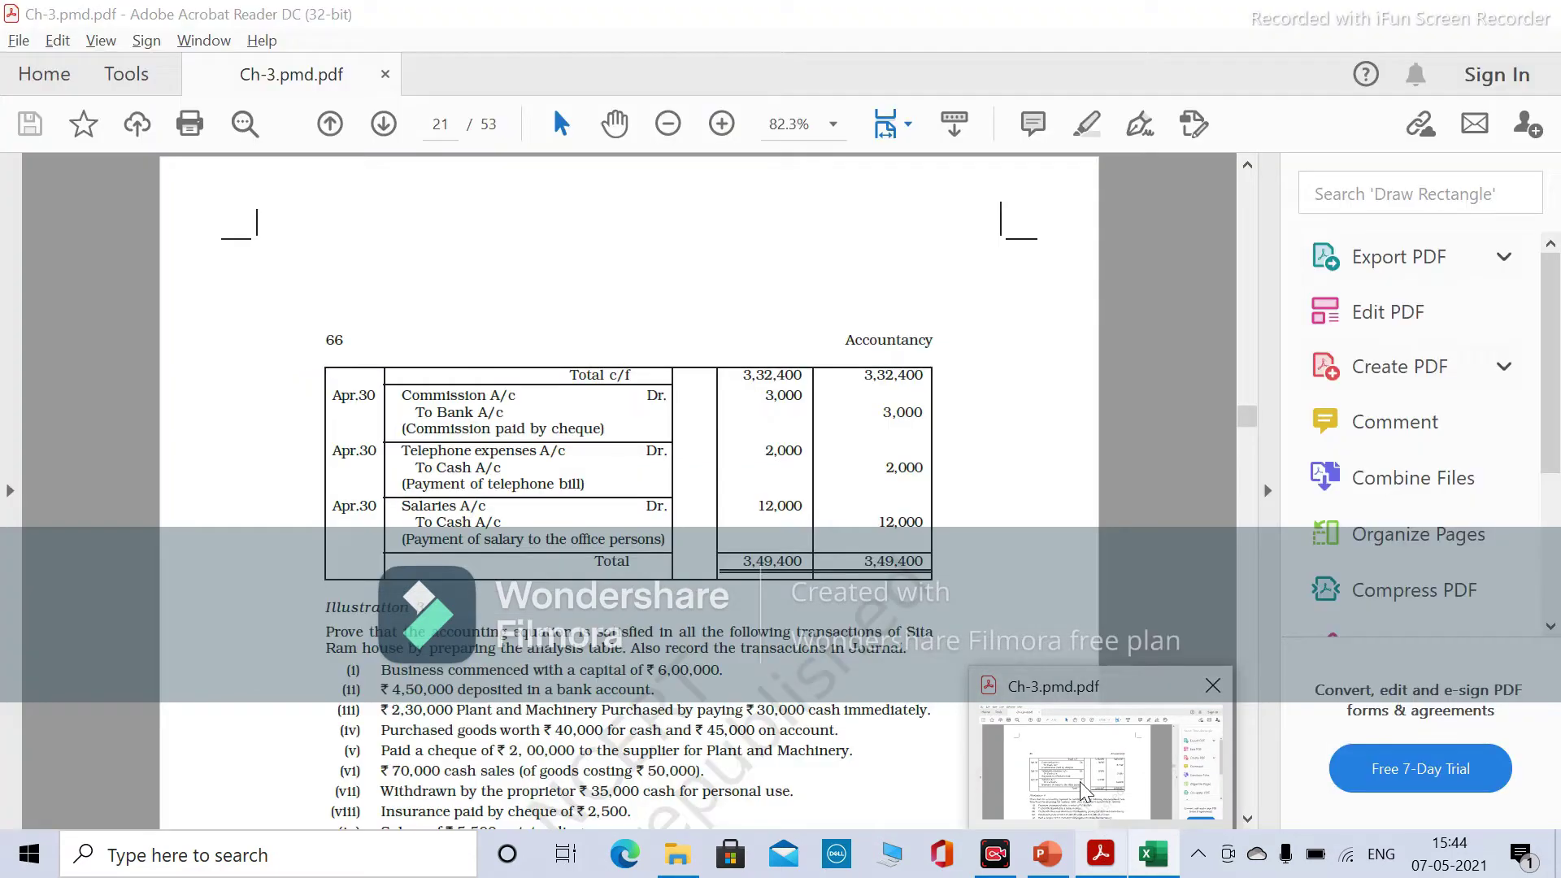
{"action": "mouse_move", "coordinate": [1053, 858]}
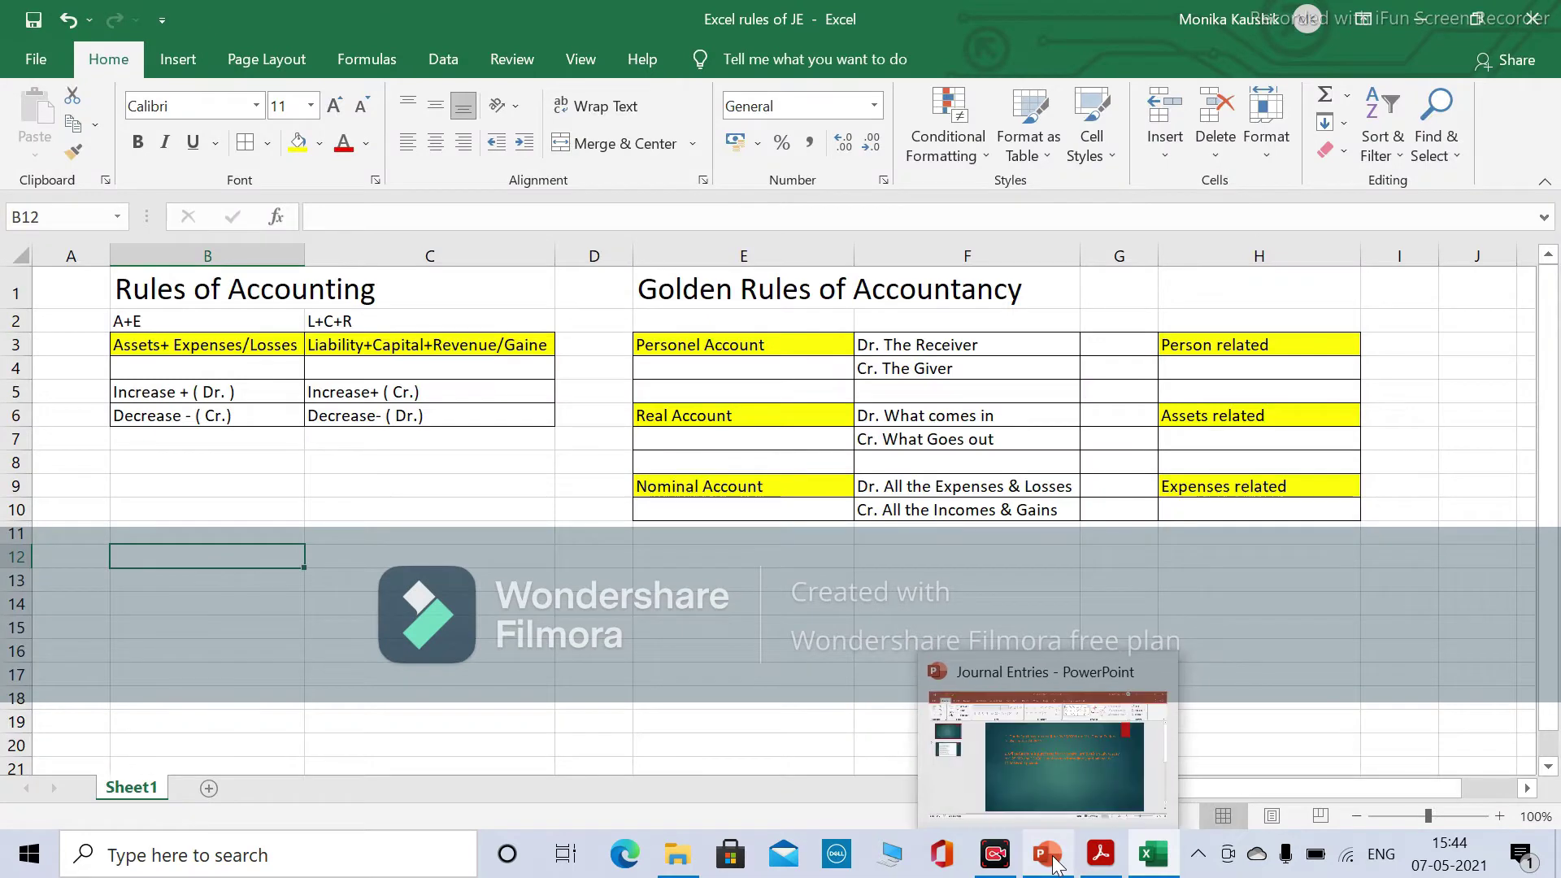
{"action": "left_click", "coordinate": [1028, 754]}
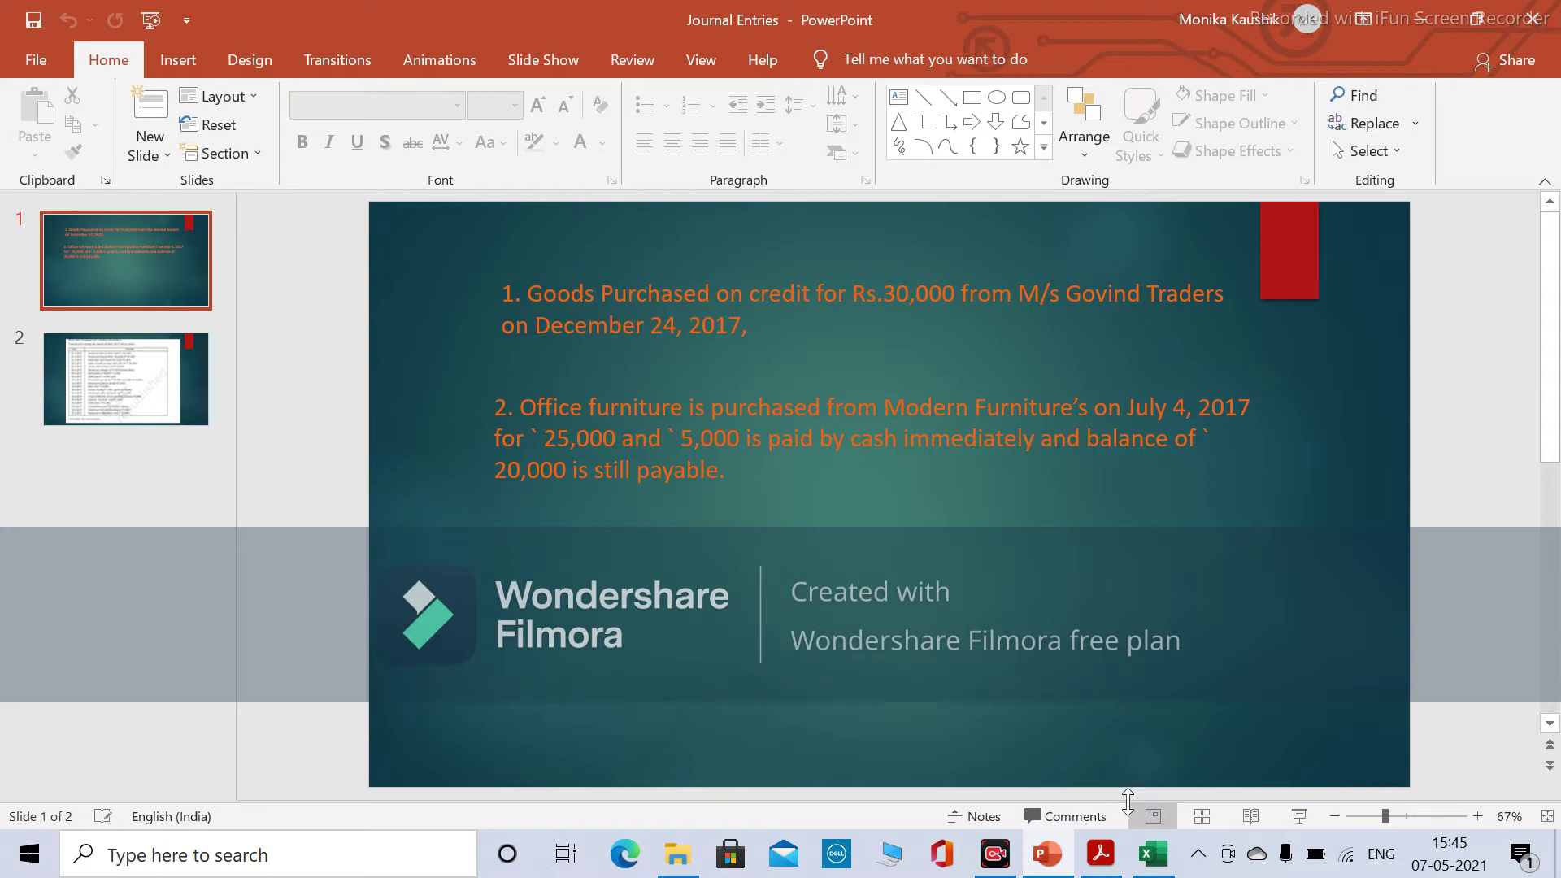
Return to the Excel rules worksheet and compare the first slide transaction with the Assets+ Expenses/Losses rule.
{"action": "mouse_move", "coordinate": [1147, 864]}
{"action": "left_click", "coordinate": [1122, 801]}
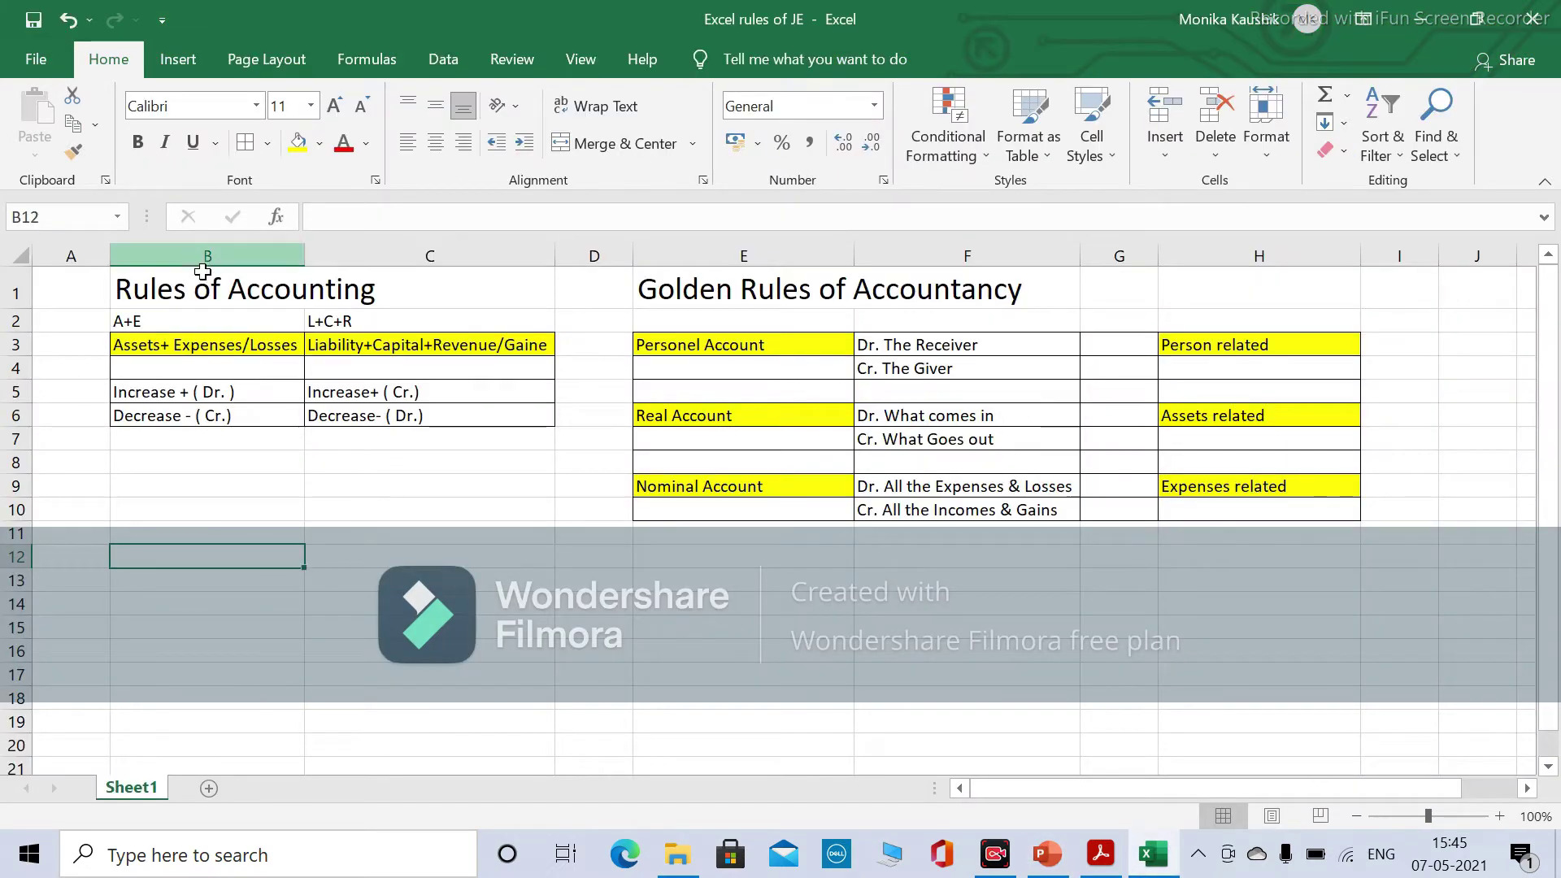
{"action": "left_click", "coordinate": [147, 317]}
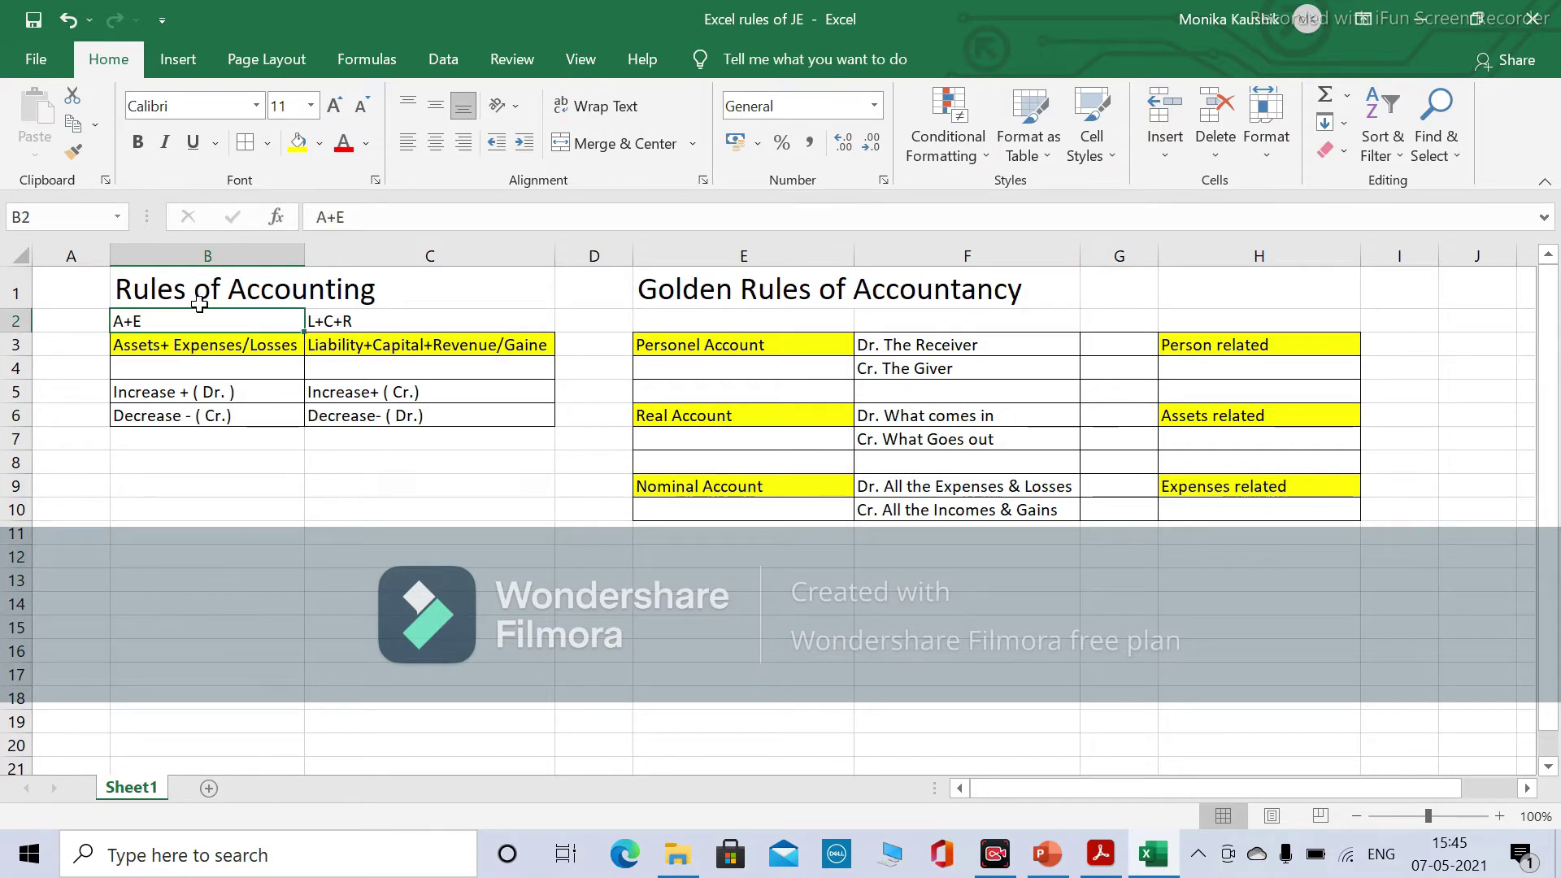
{"action": "key", "text": "alt+Tab"}
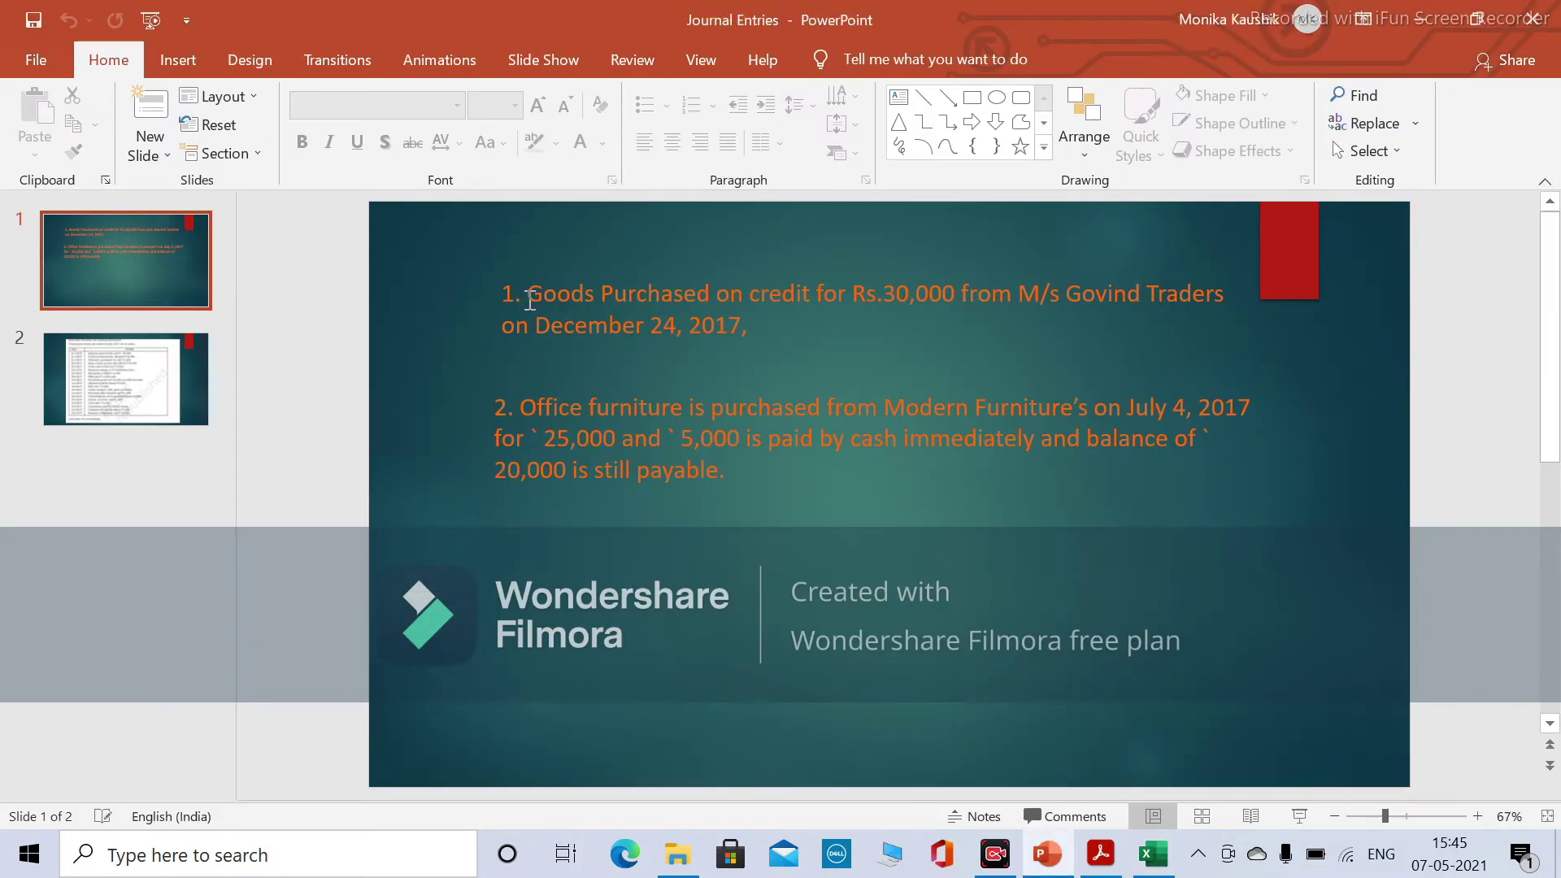
{"action": "key", "text": "alt+Tab"}
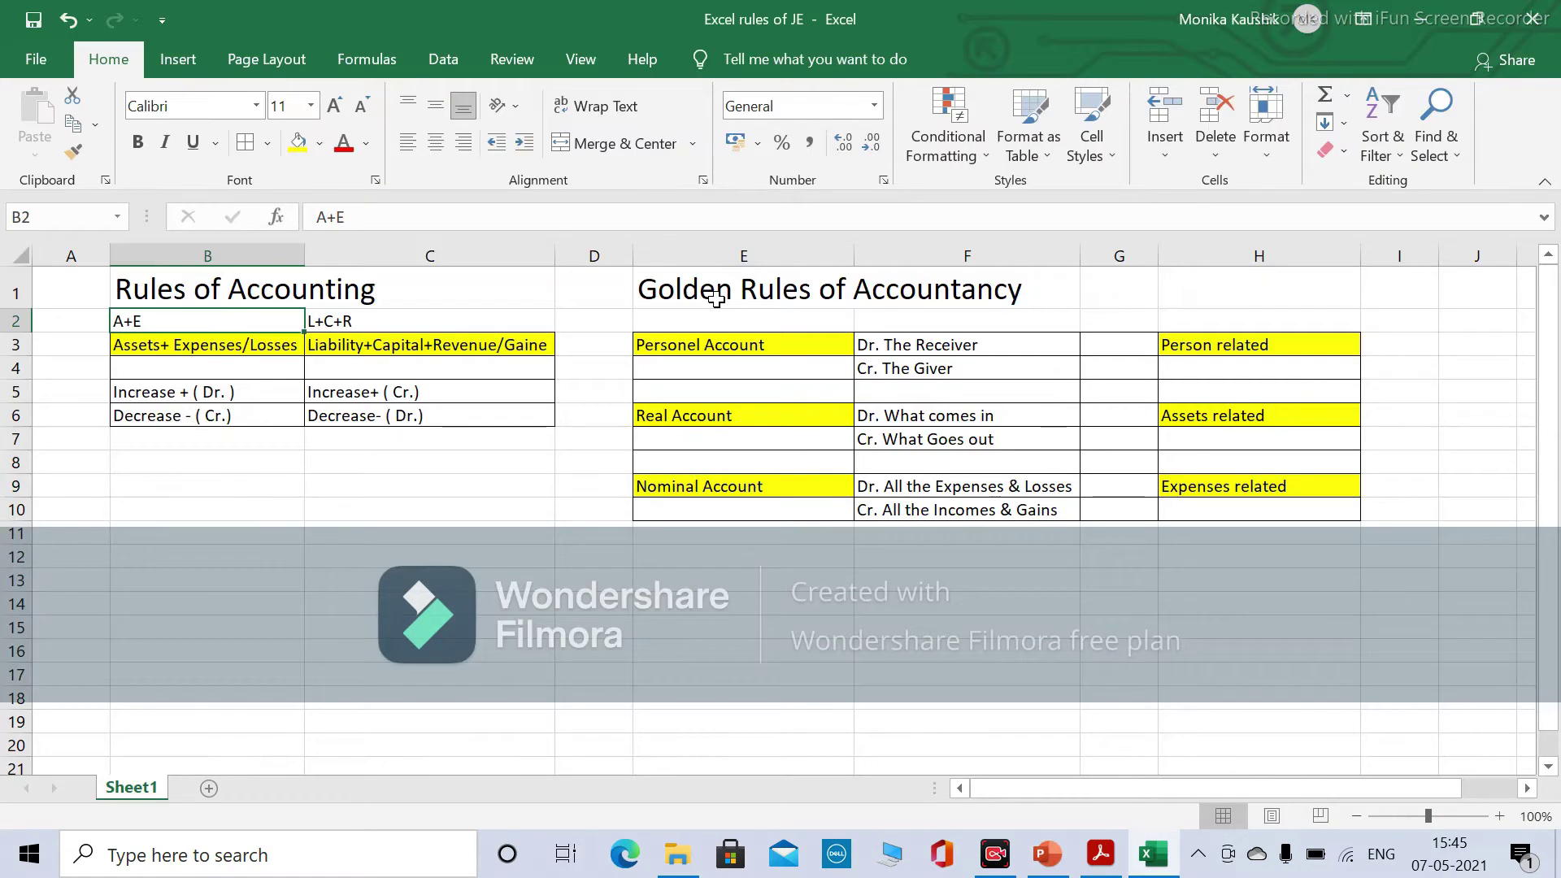
{"action": "left_click", "coordinate": [135, 347]}
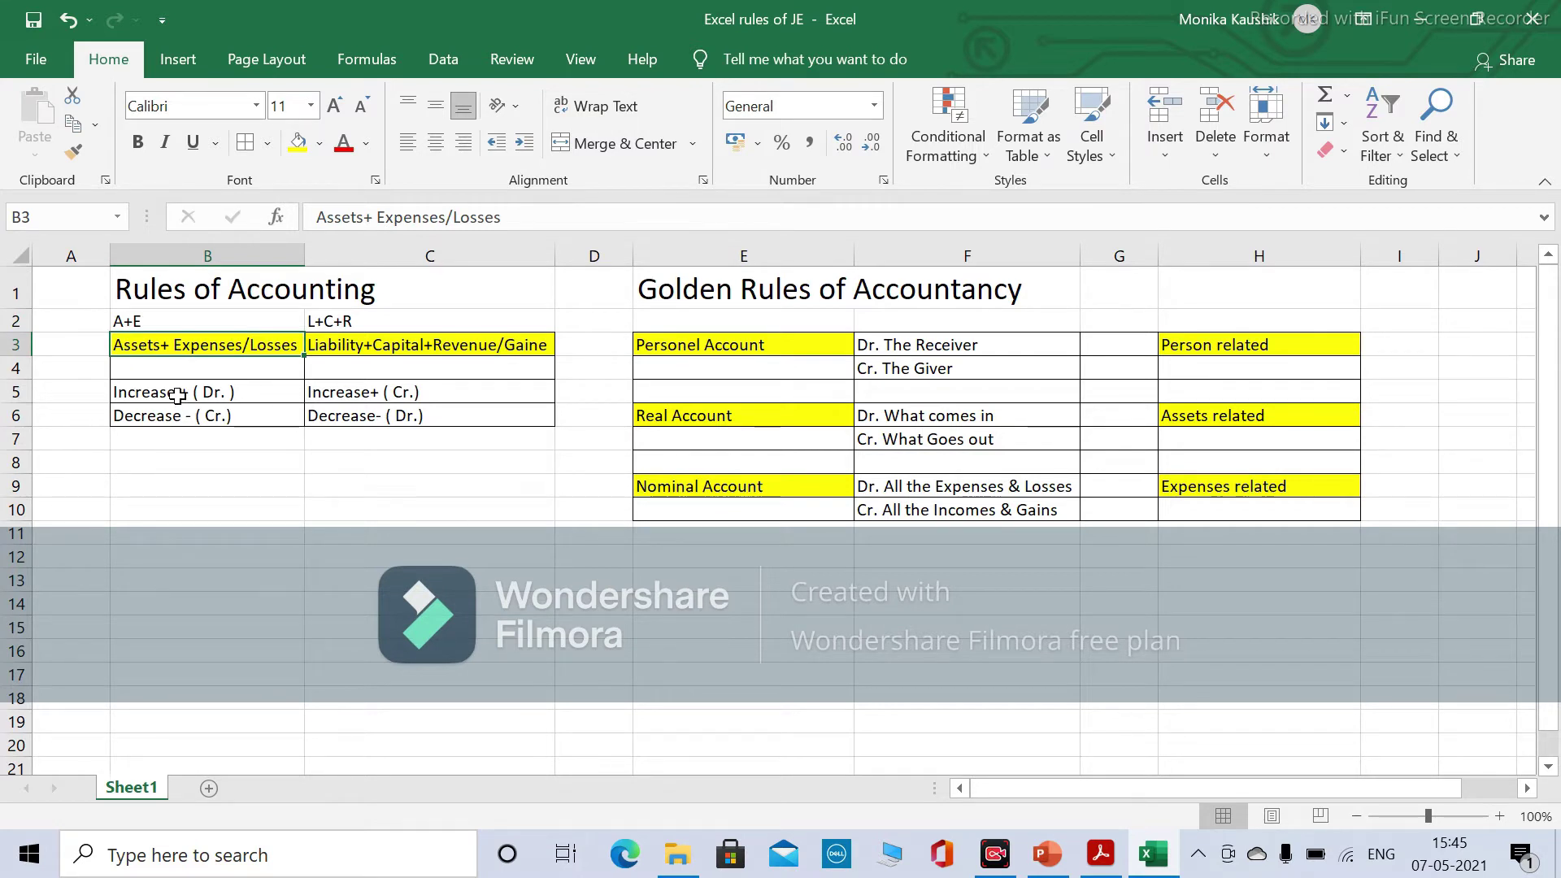
Enter the debit line of the first journal entry: Purchase A/C Dr. in B13 and 30,000 in C13.
{"action": "left_click", "coordinate": [178, 580]}
{"action": "type", "text": "P"}
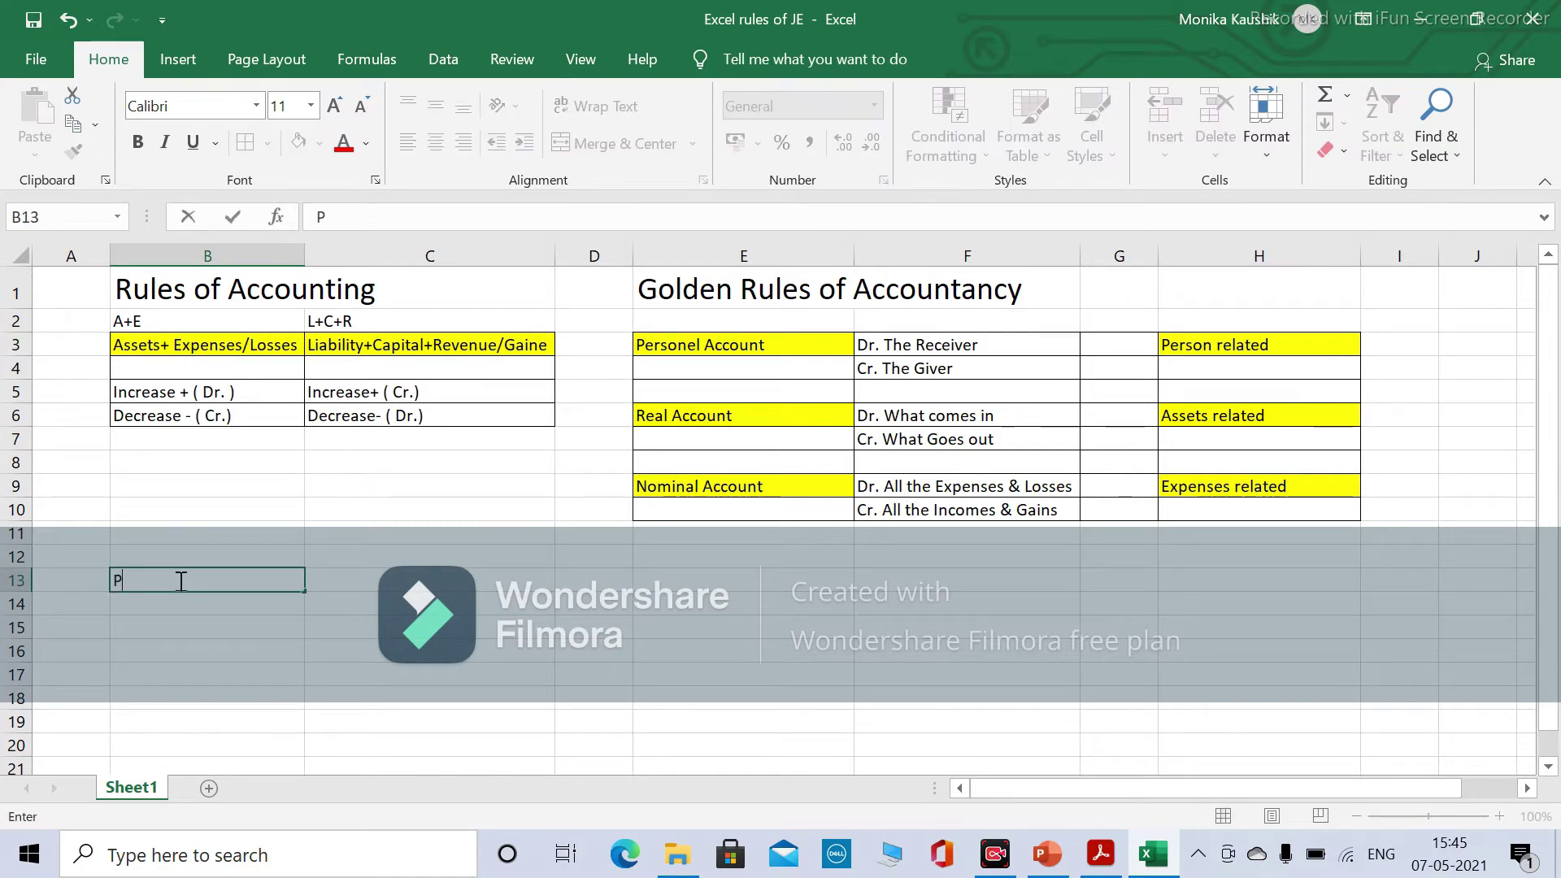
{"action": "type", "text": "urchase A/C Dr."}
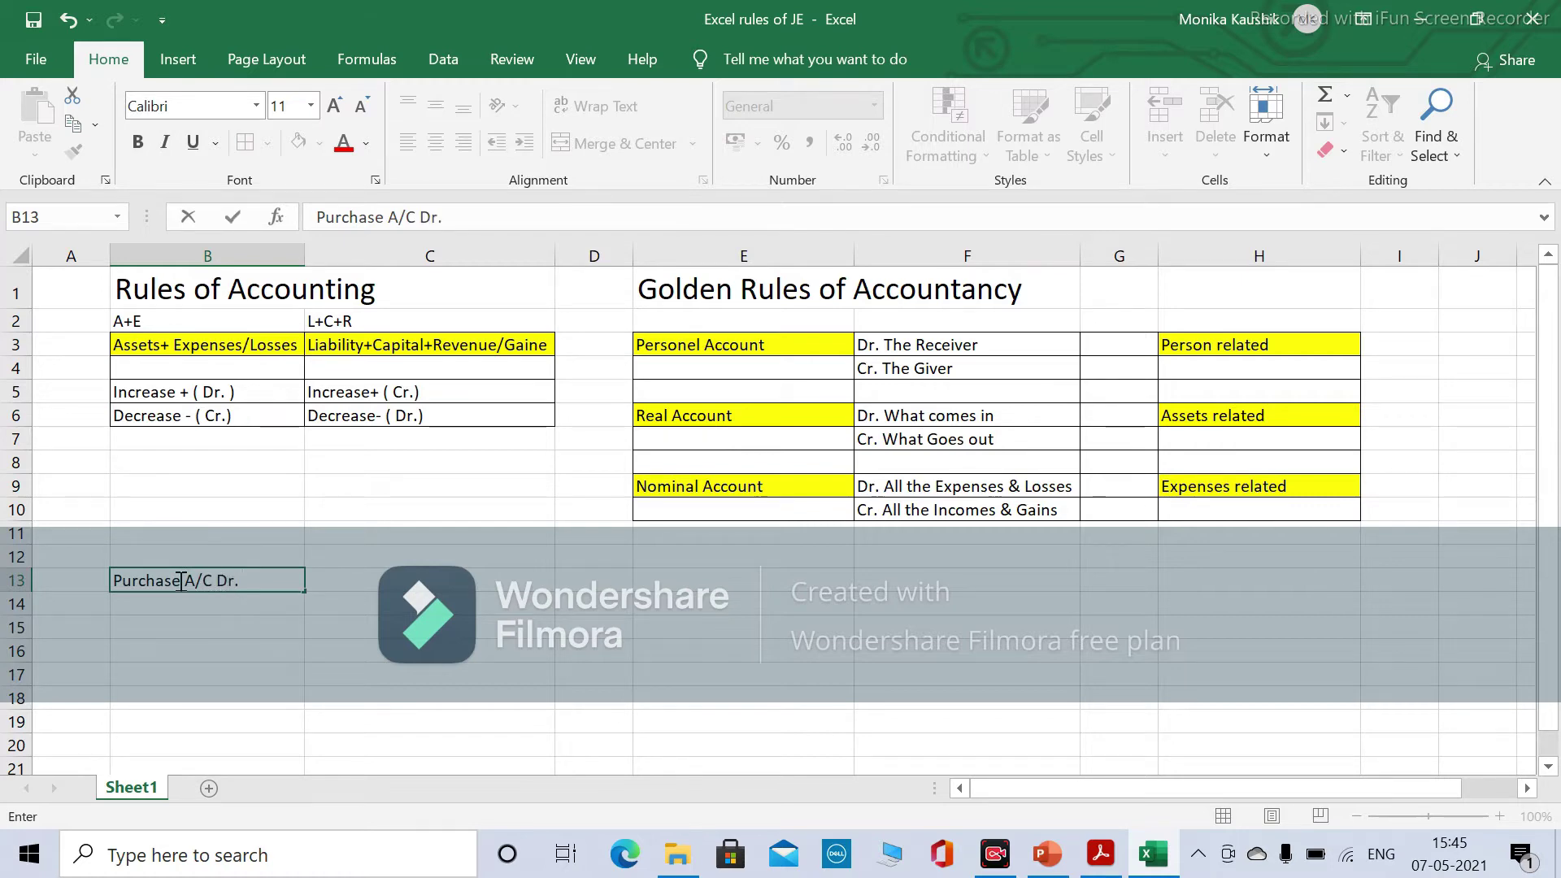
{"action": "key", "text": "Tab"}
{"action": "key", "text": "alt+Tab"}
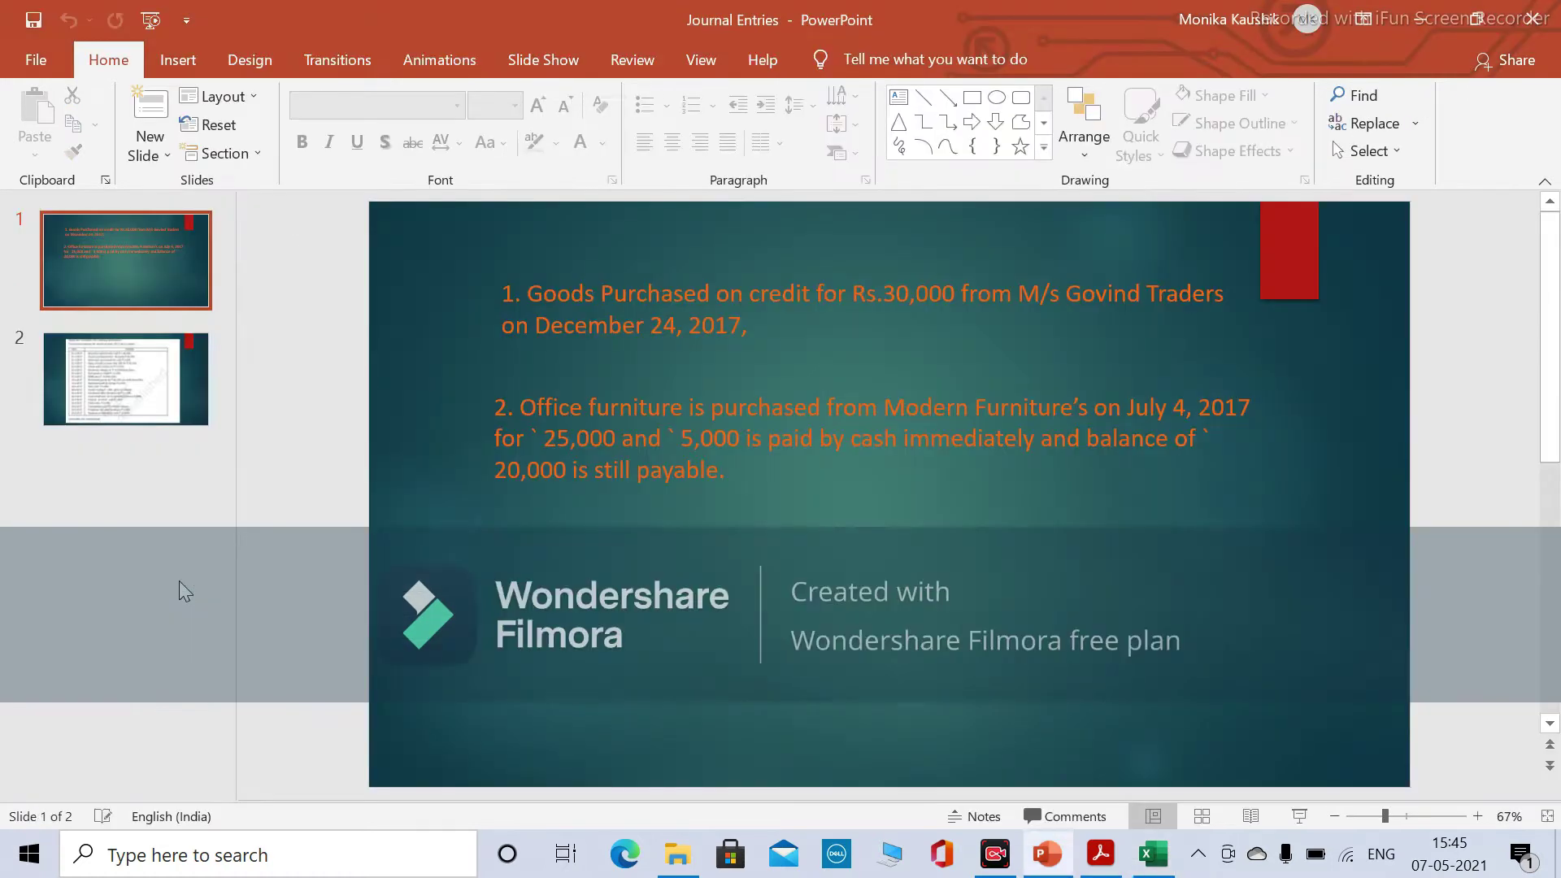
{"action": "key", "text": "alt+Tab"}
{"action": "type", "text": "30,"}
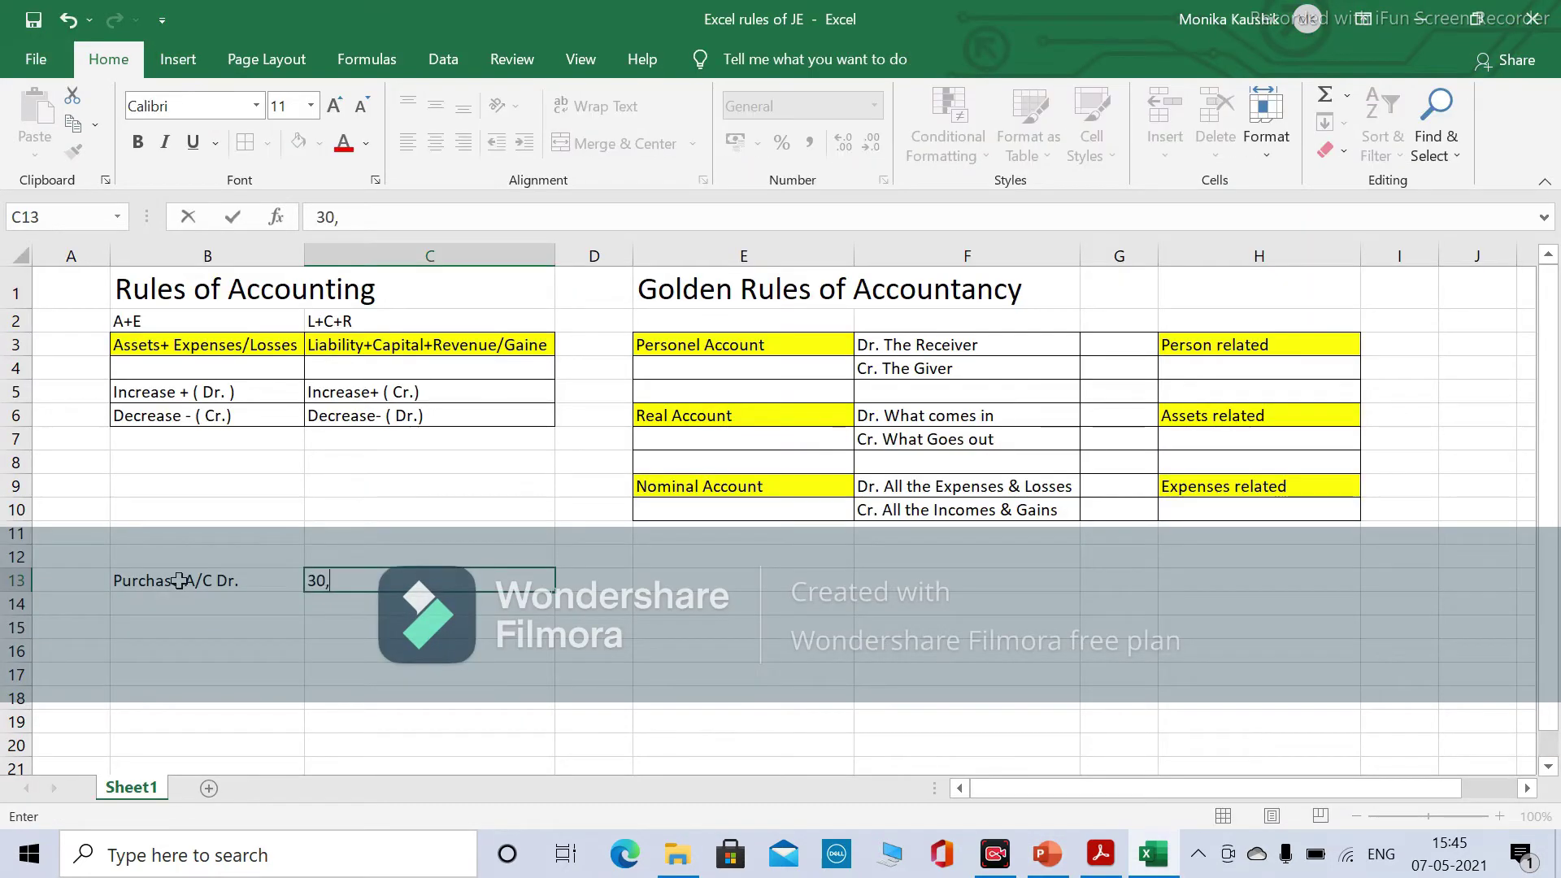
{"action": "type", "text": "0000"}
{"action": "key", "text": "Tab"}
{"action": "key", "text": "Down"}
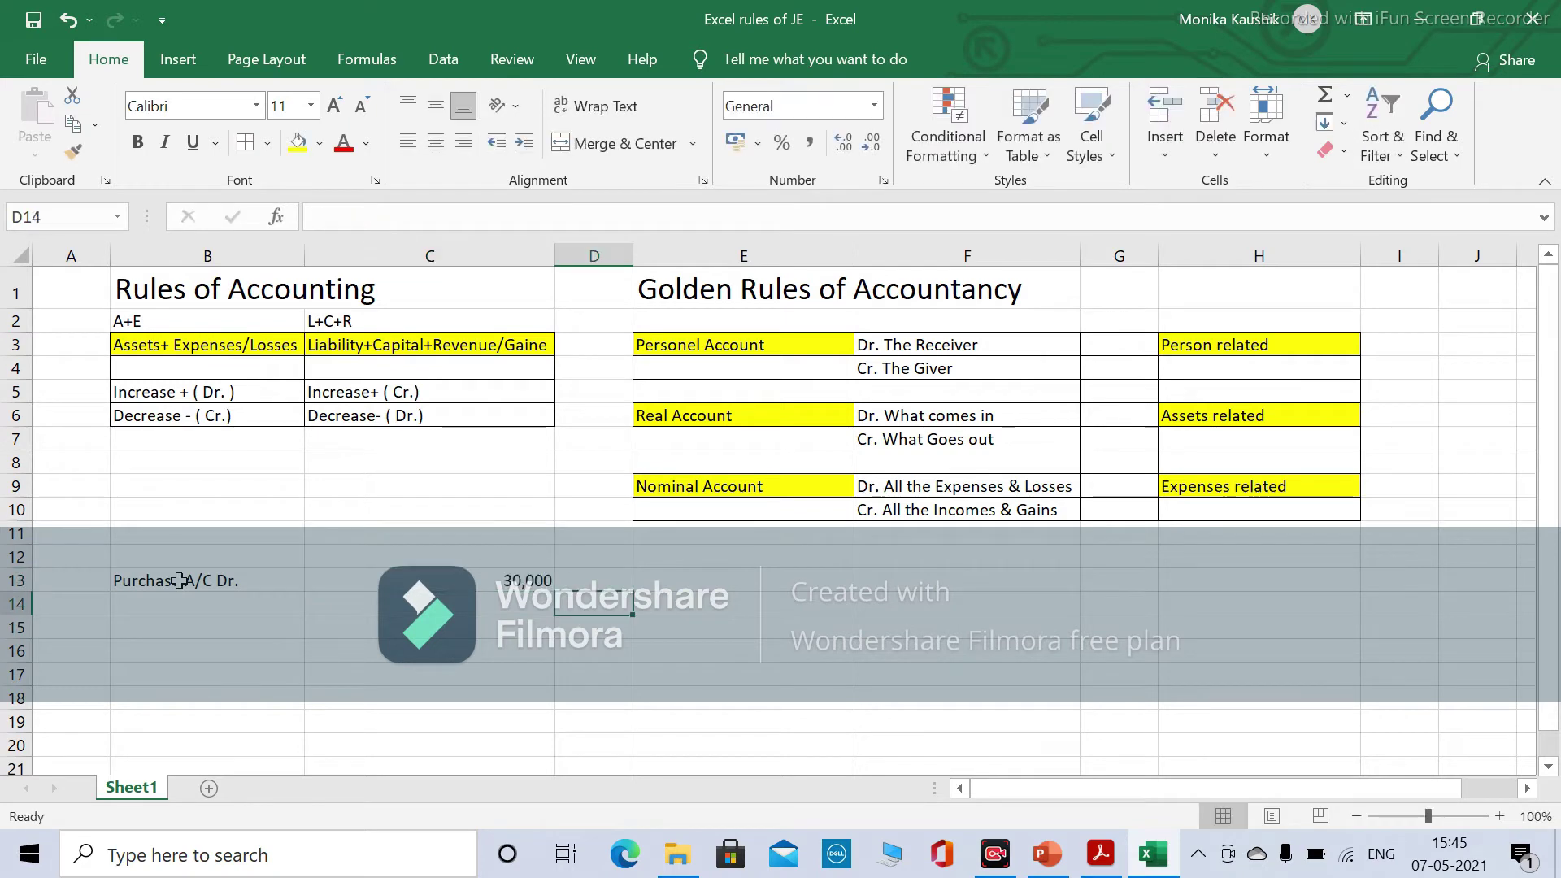
Compare the credit purchase from M/s Govind Traders on the slide with the worksheet's liability column and its increase rule.
{"action": "key", "text": "Left"}
{"action": "key", "text": "Left"}
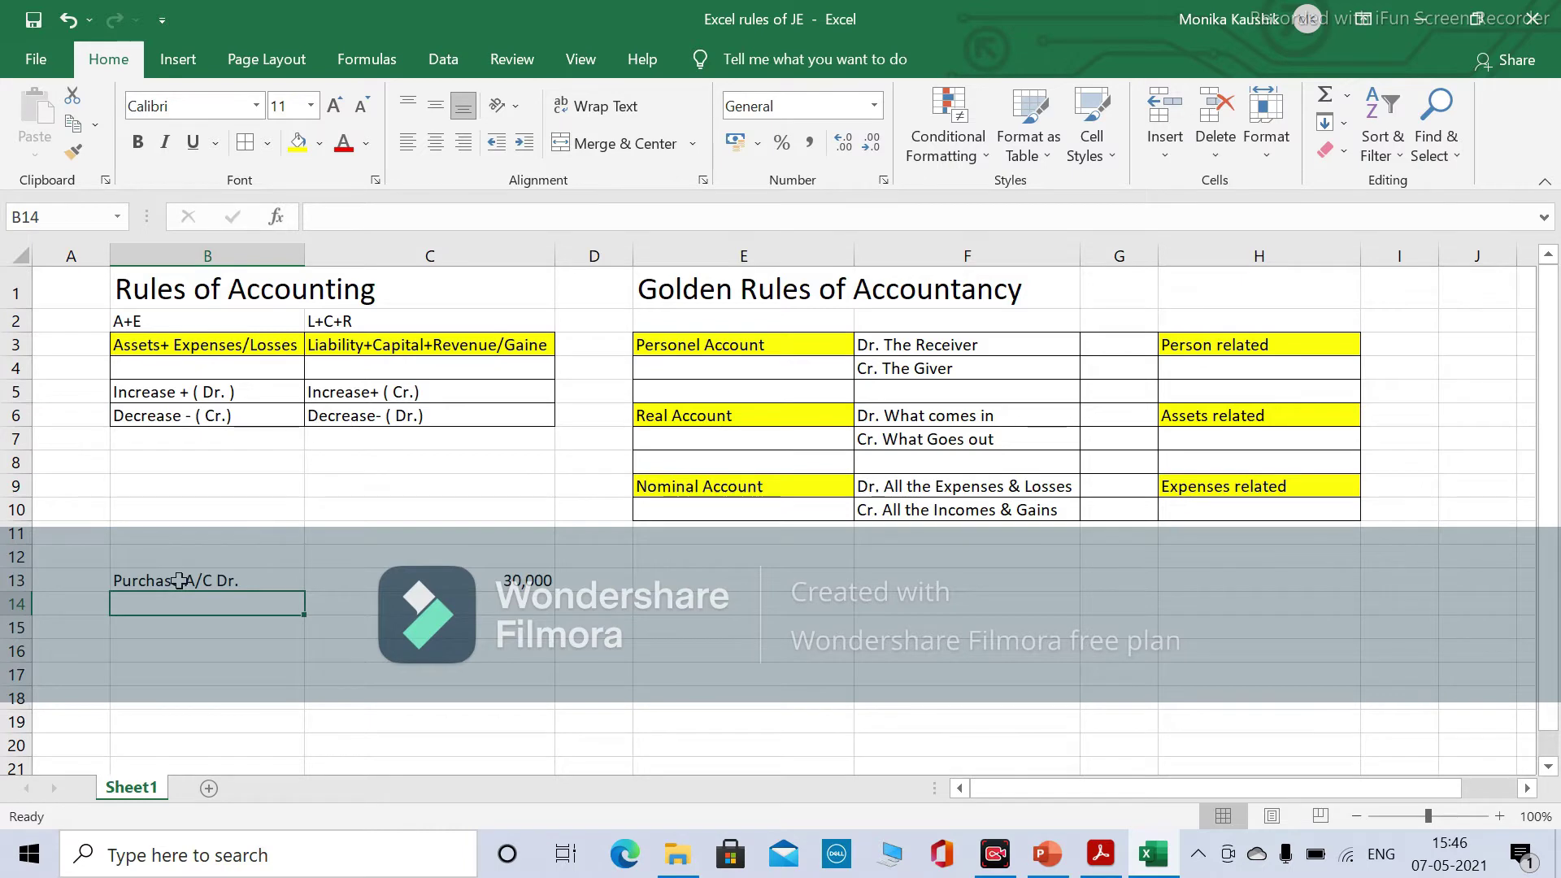
{"action": "key", "text": "alt+Tab"}
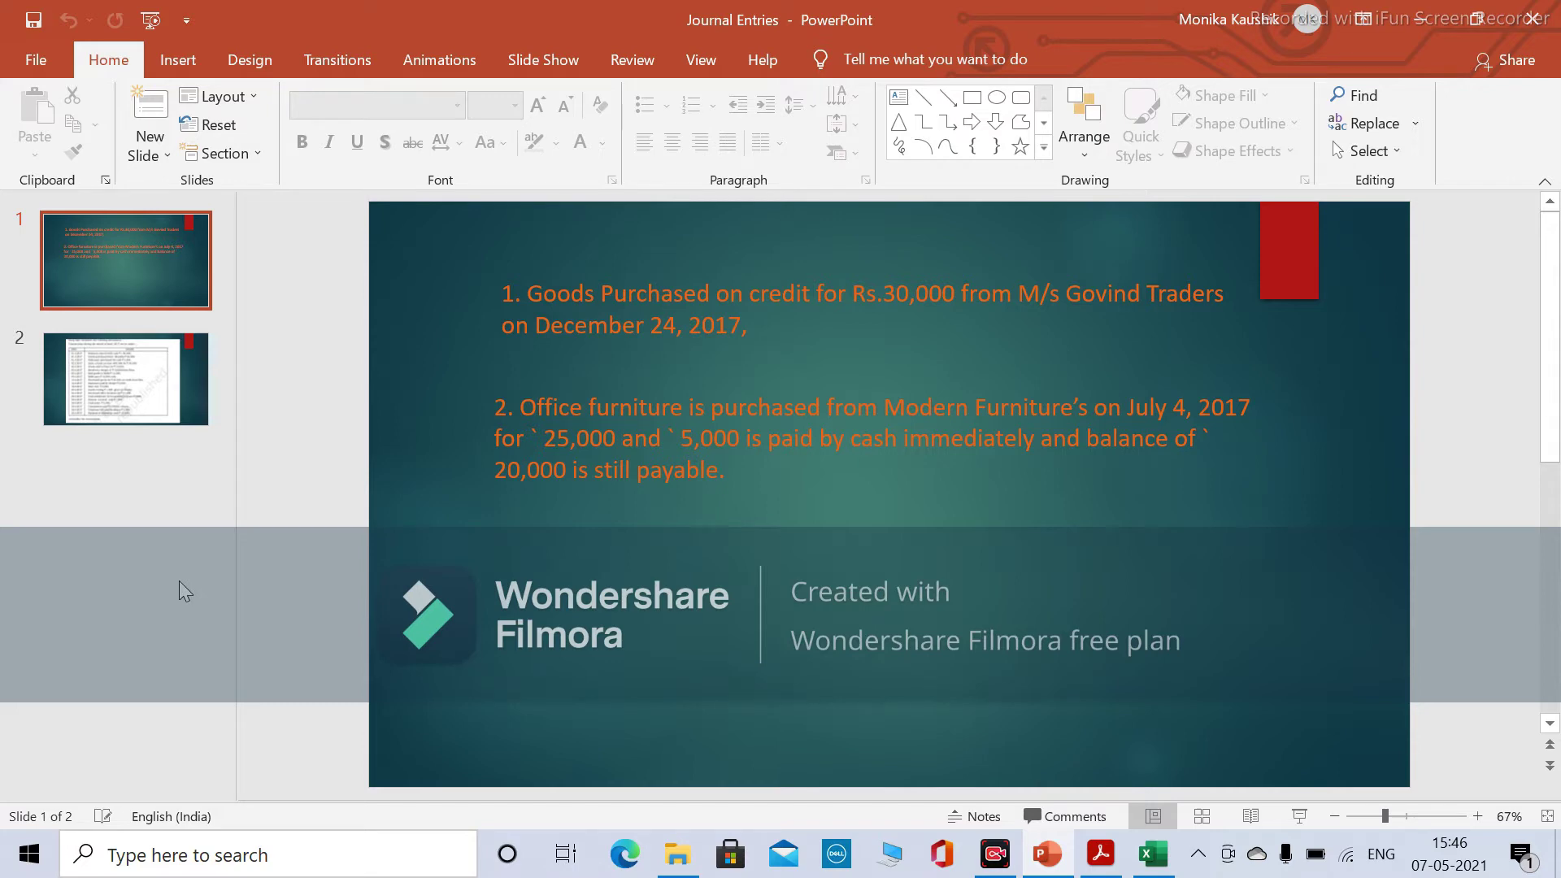
{"action": "key", "text": "alt"}
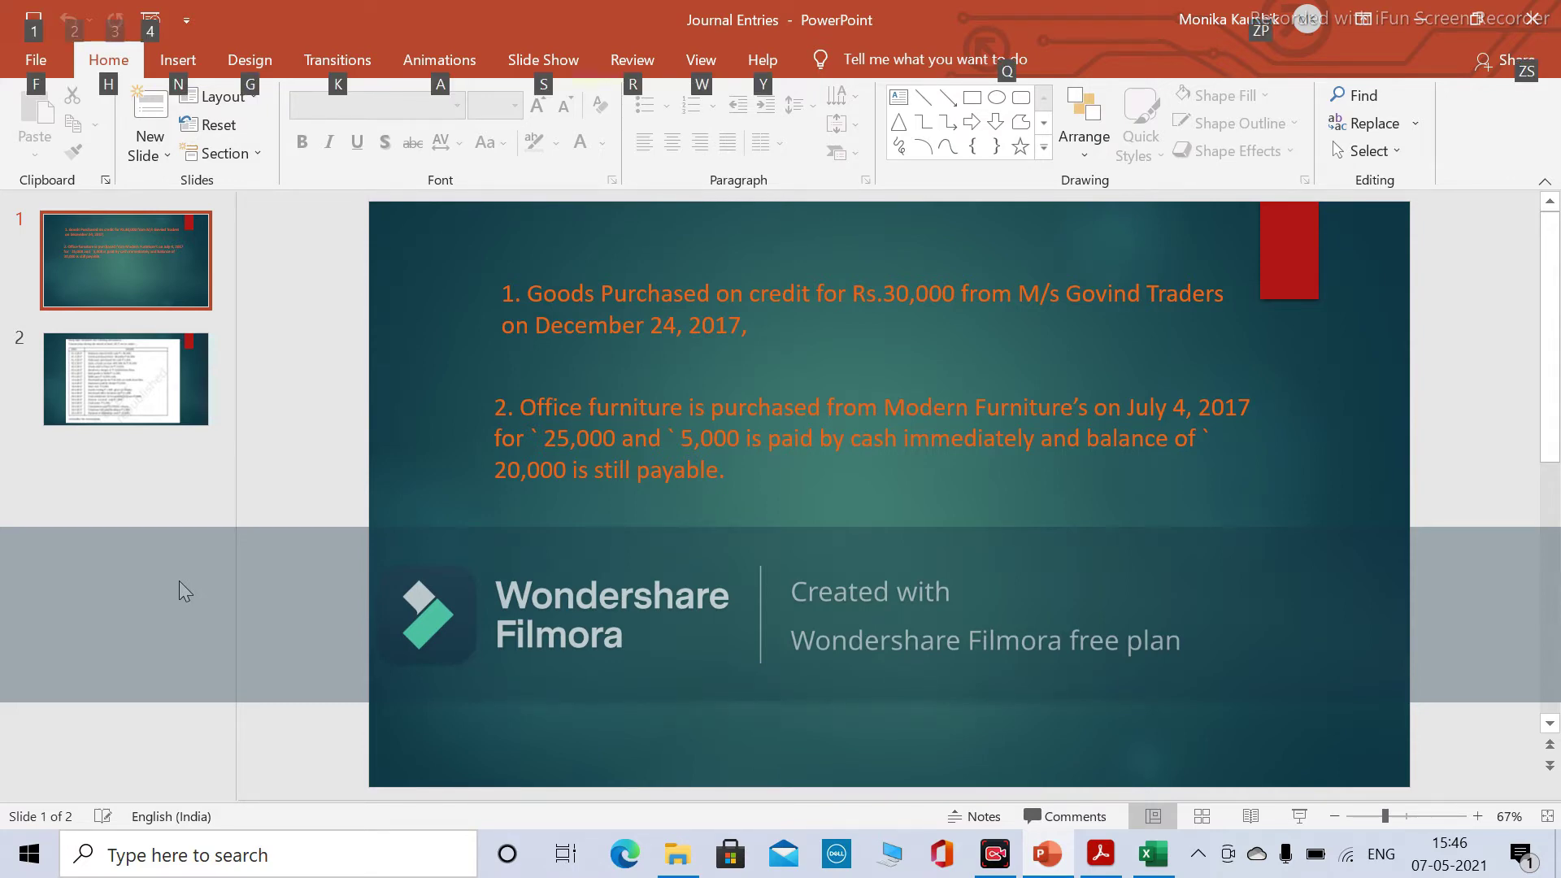
{"action": "key", "text": "alt+Tab"}
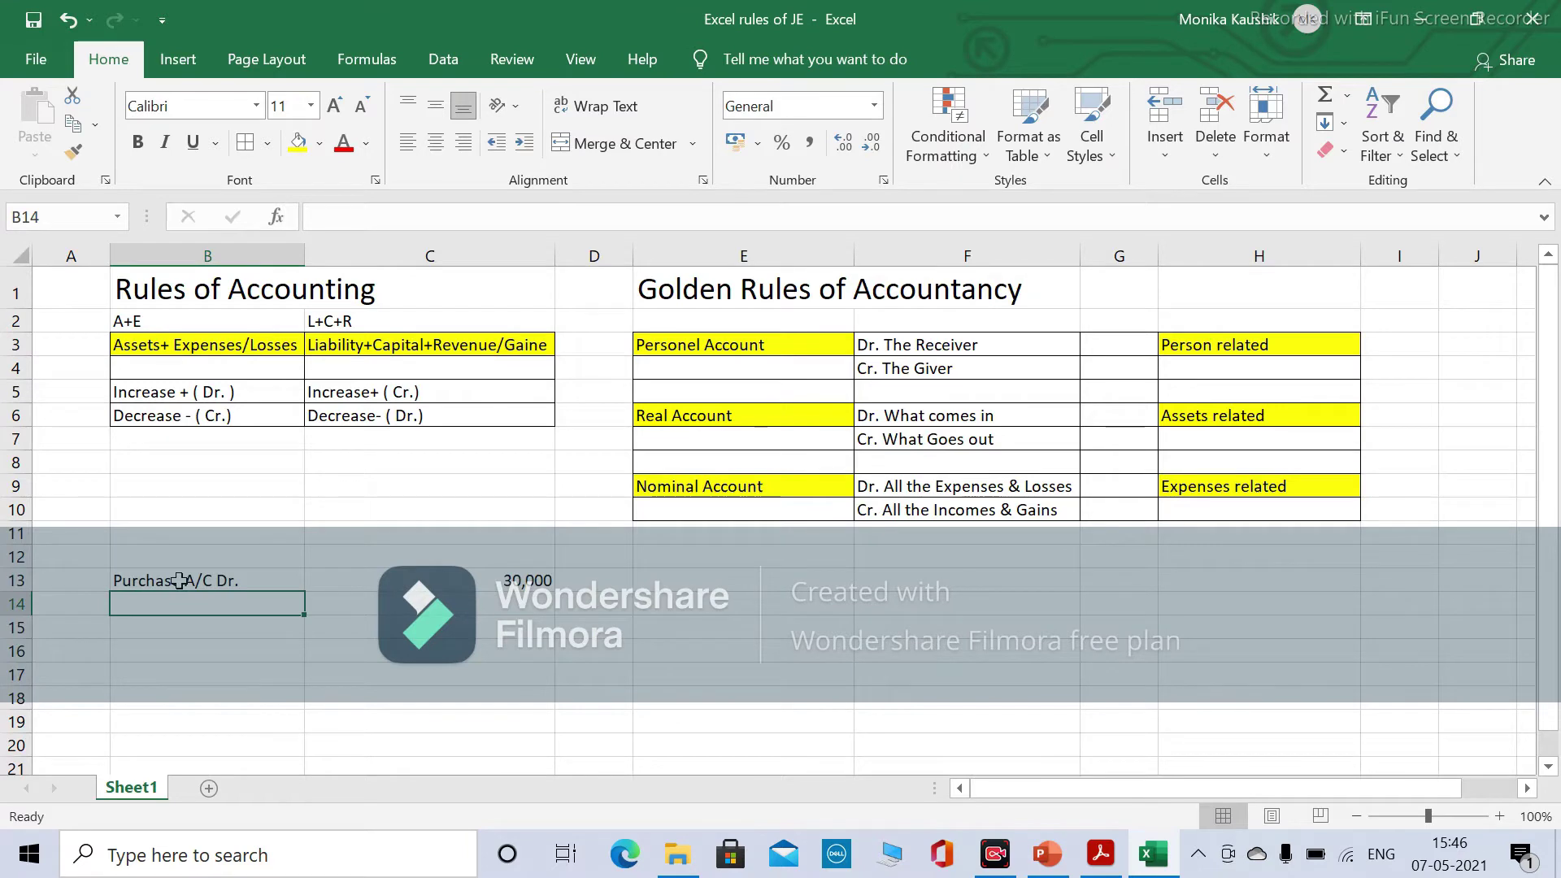
{"action": "left_click", "coordinate": [370, 347]}
{"action": "key", "text": "alt+Tab"}
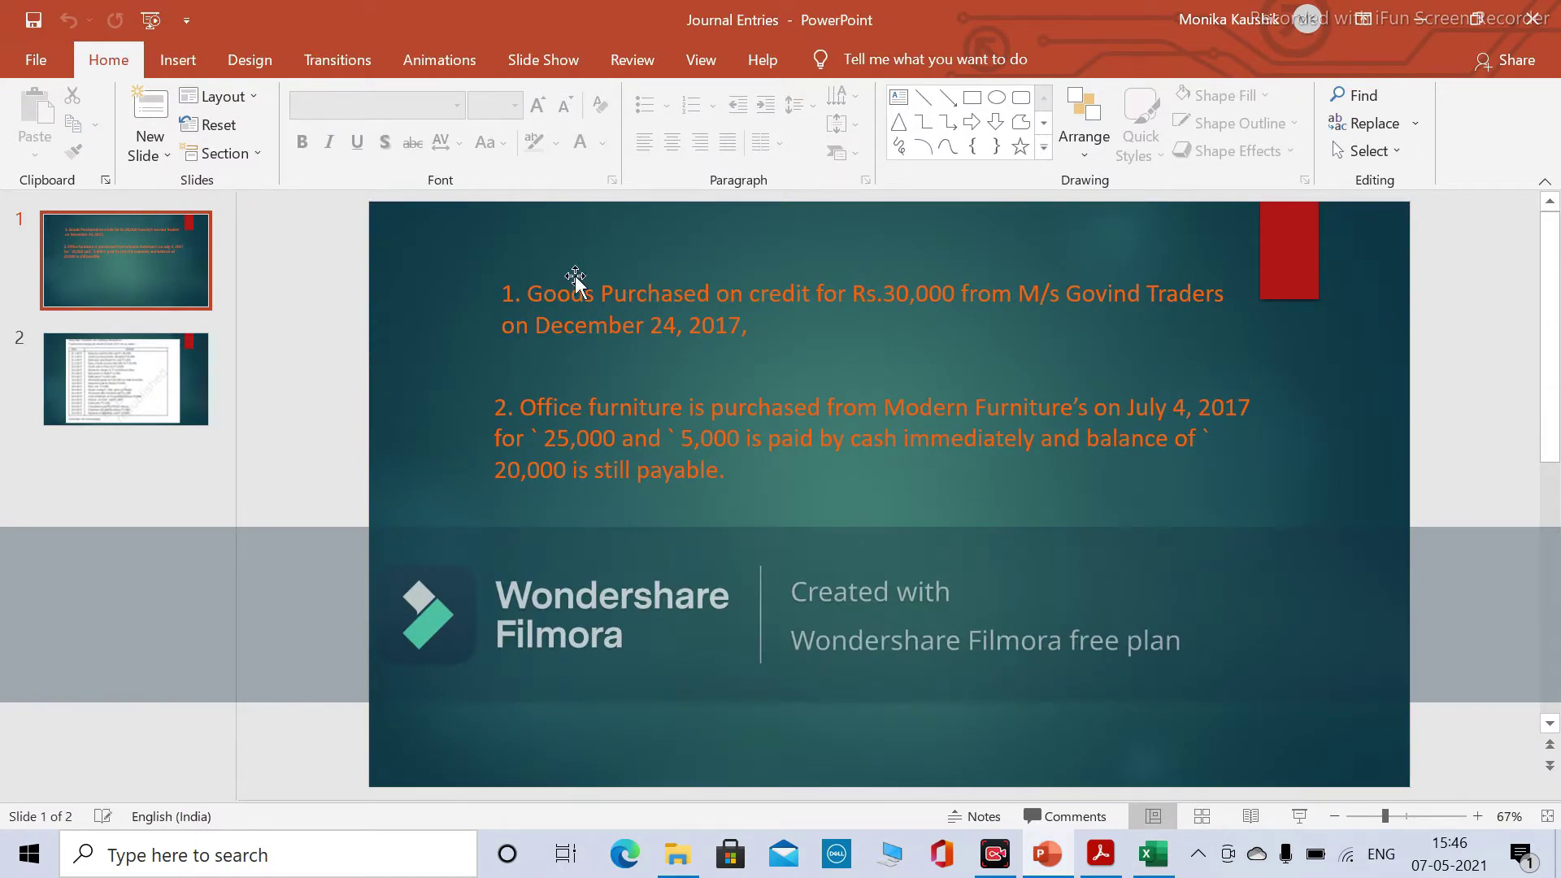
{"action": "key", "text": "alt+Tab"}
{"action": "left_click", "coordinate": [341, 392]}
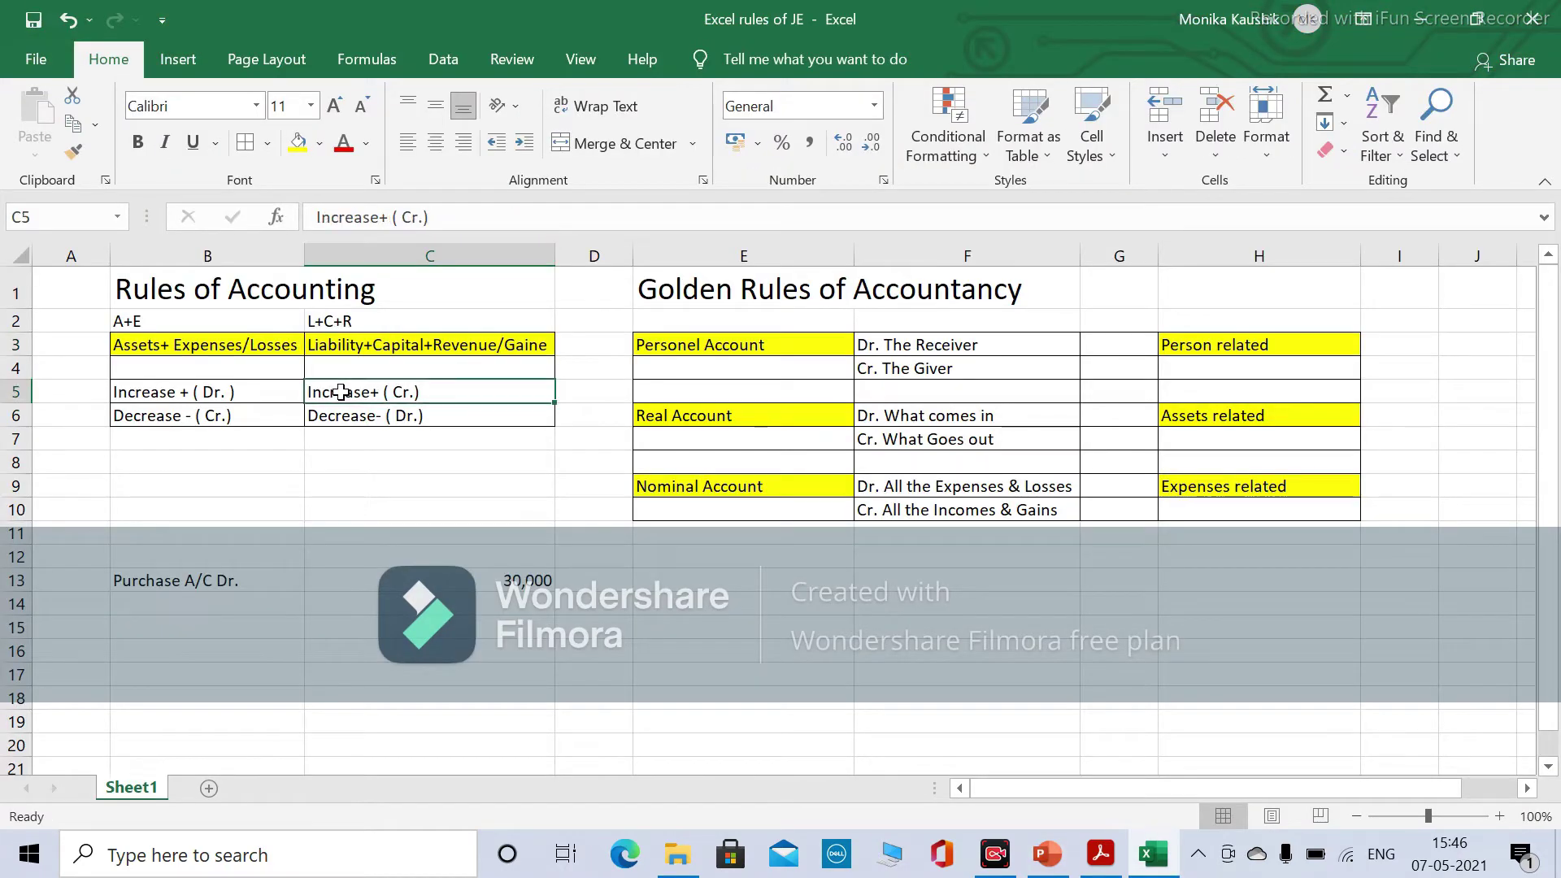
Enter the credit line of the journal entry: To Govind Traders A/C in B14 and 30,000 in D14.
{"action": "left_click", "coordinate": [212, 607]}
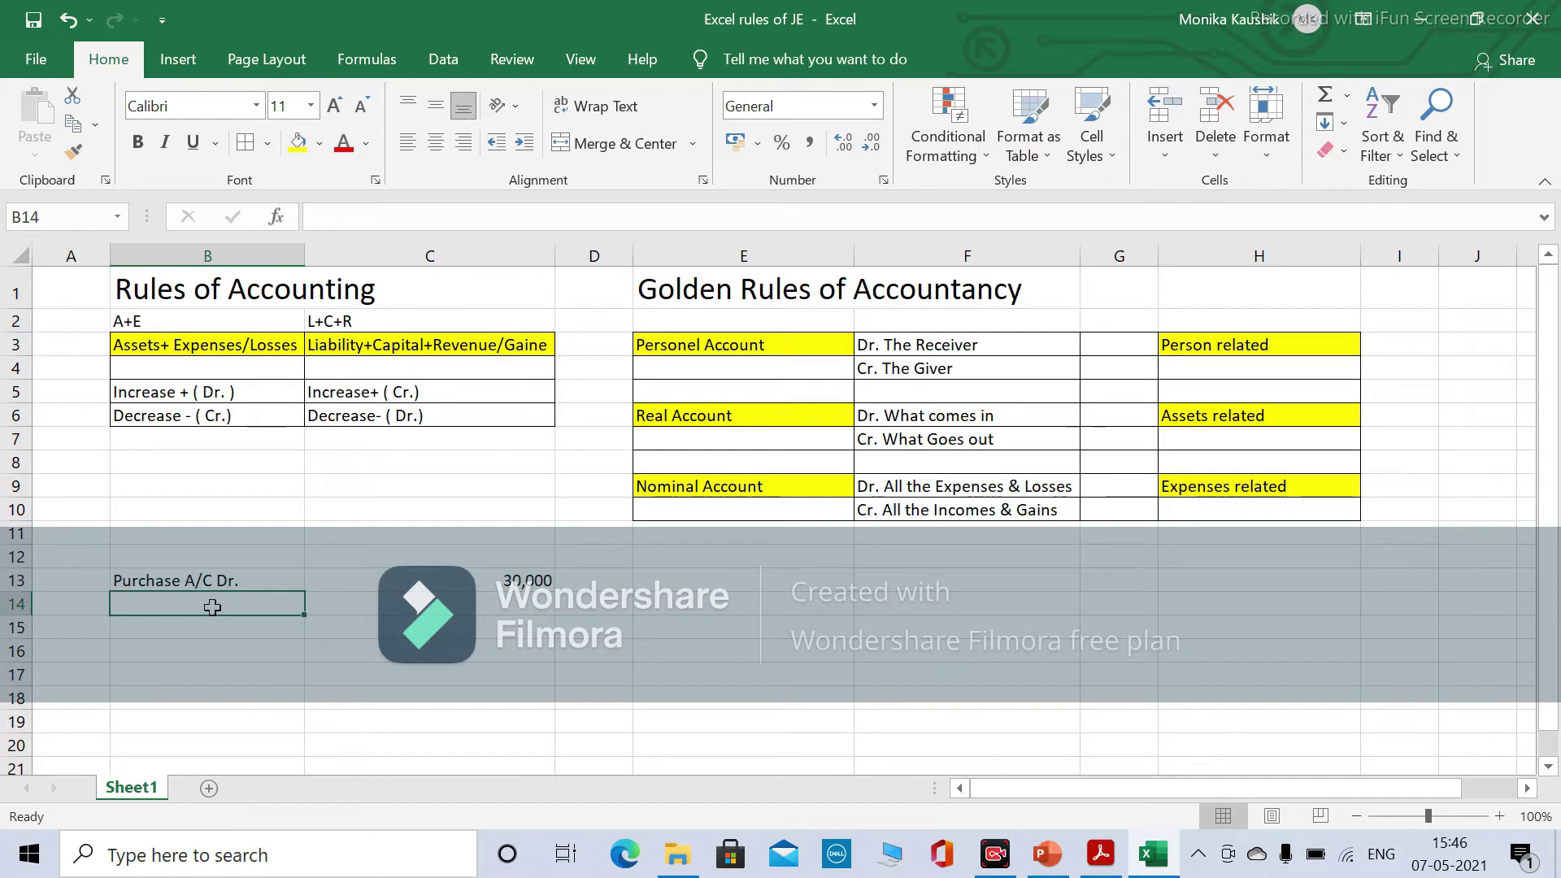
{"action": "left_click", "coordinate": [88, 288]}
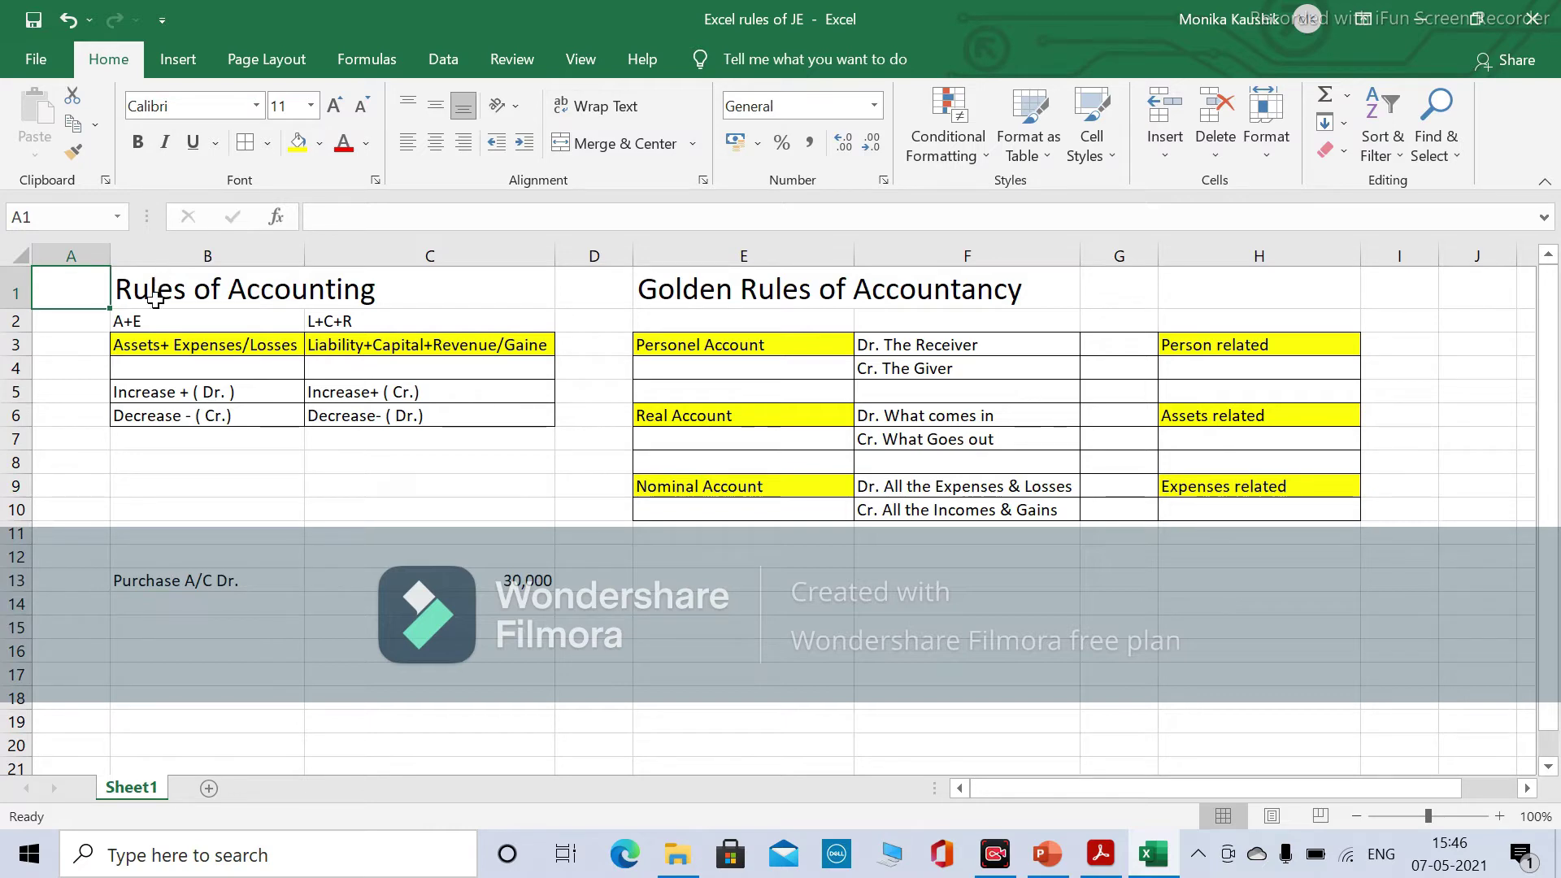
{"action": "left_click", "coordinate": [255, 608]}
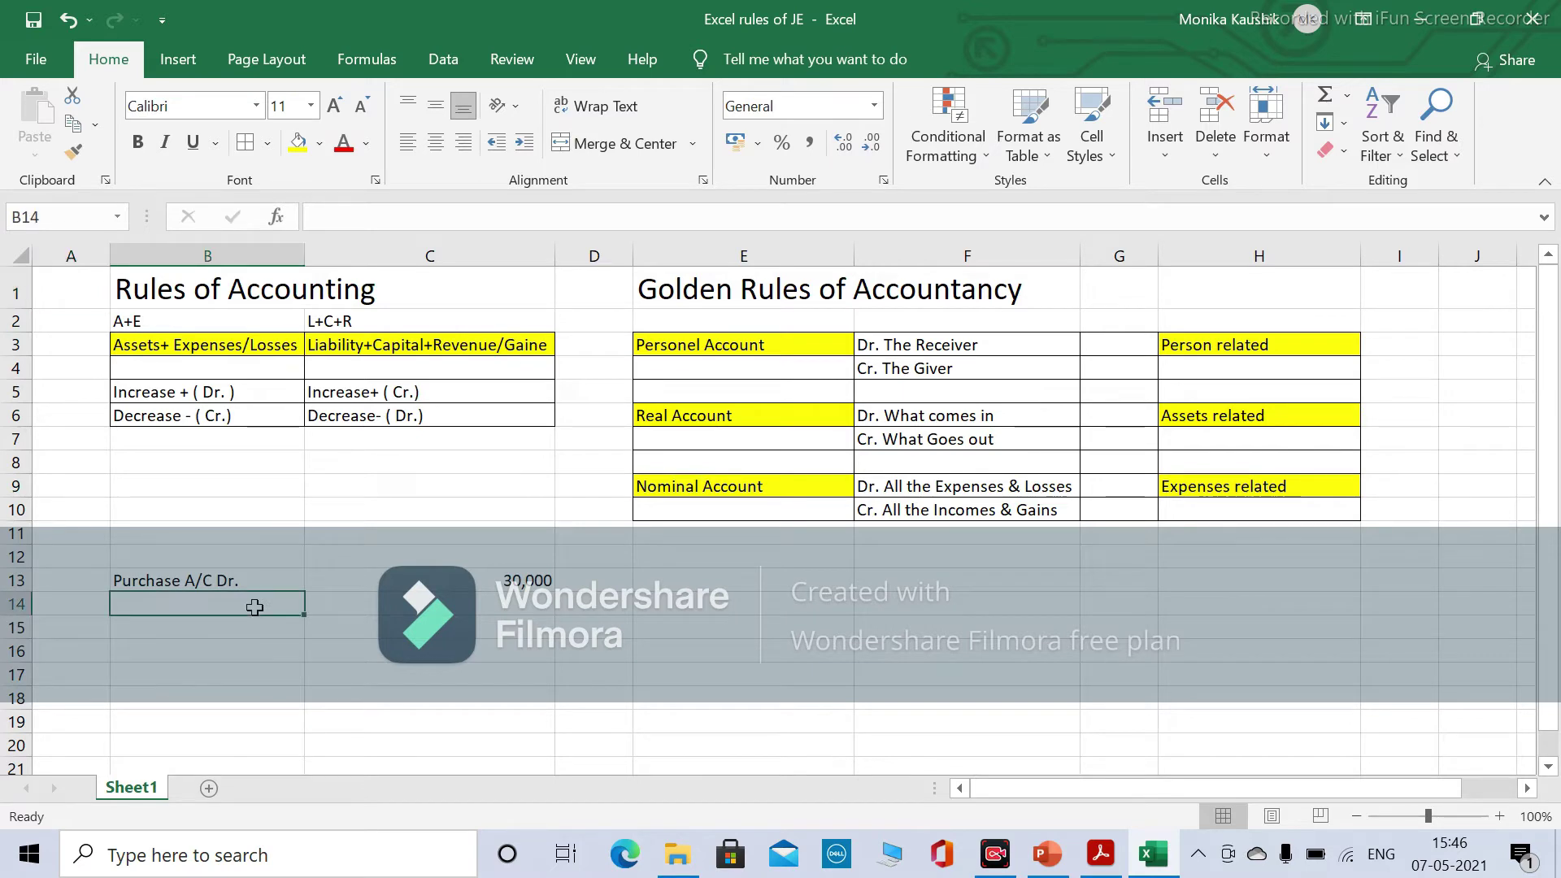
{"action": "type", "text": "To "}
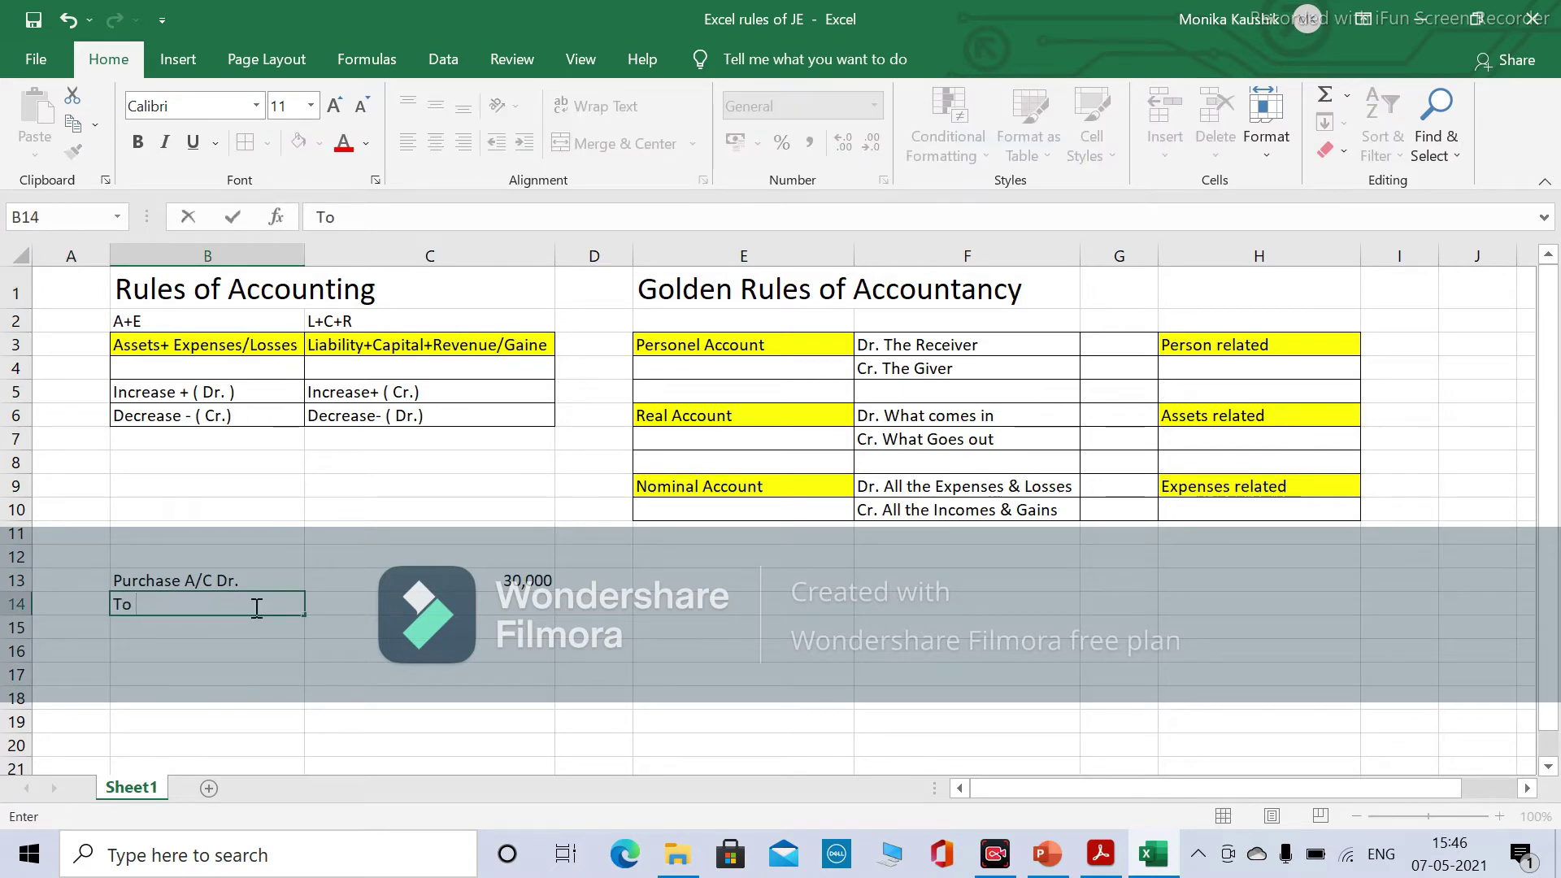
{"action": "type", "text": "Govind Tra"}
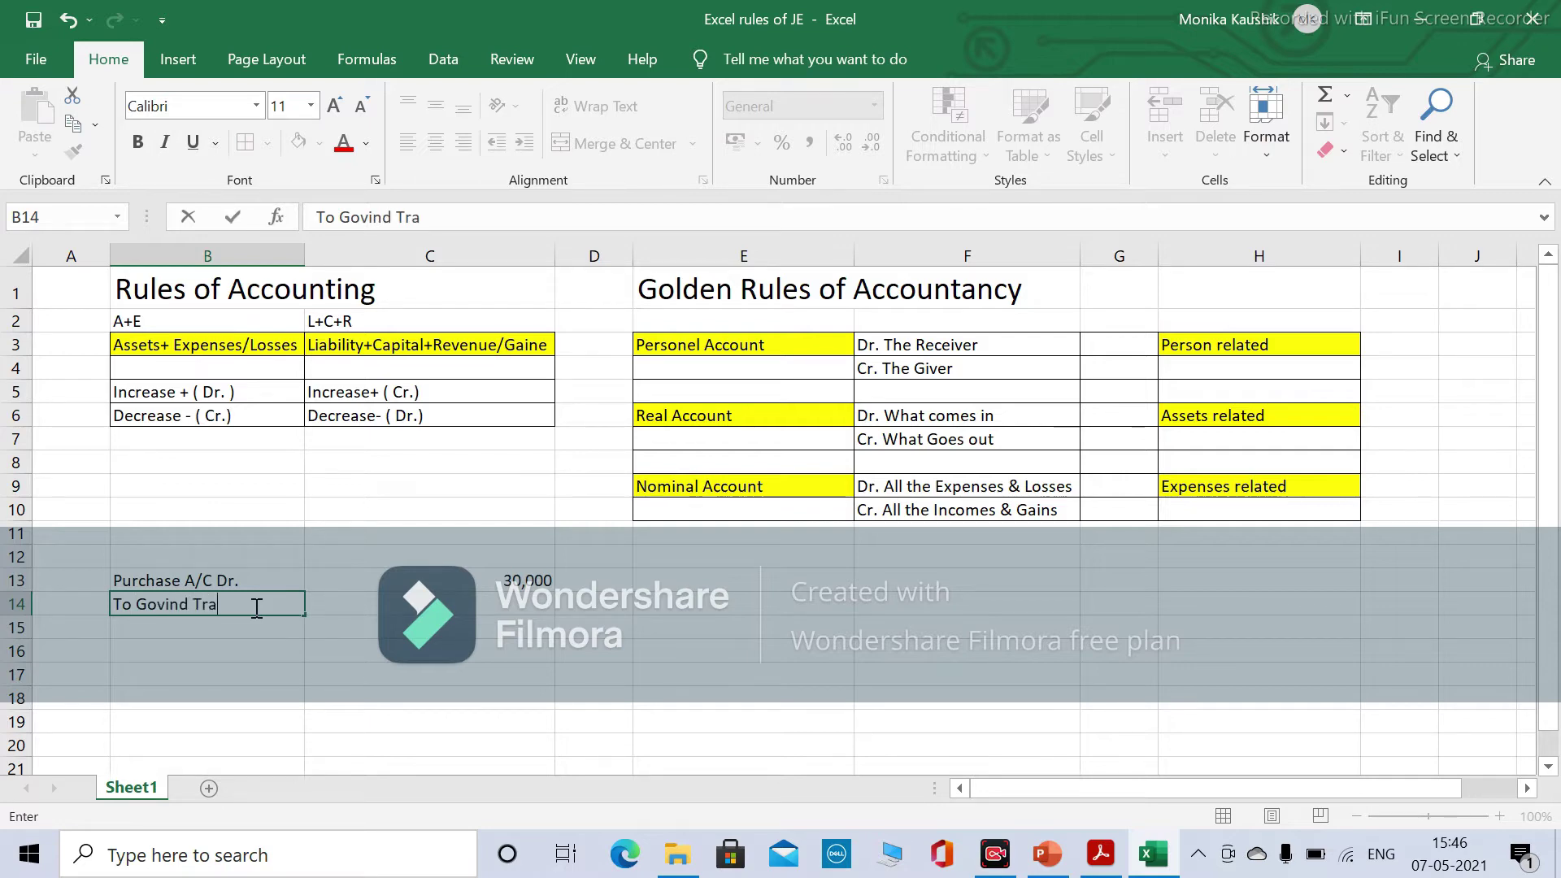
{"action": "type", "text": "ders A/C"}
{"action": "key", "text": "Tab"}
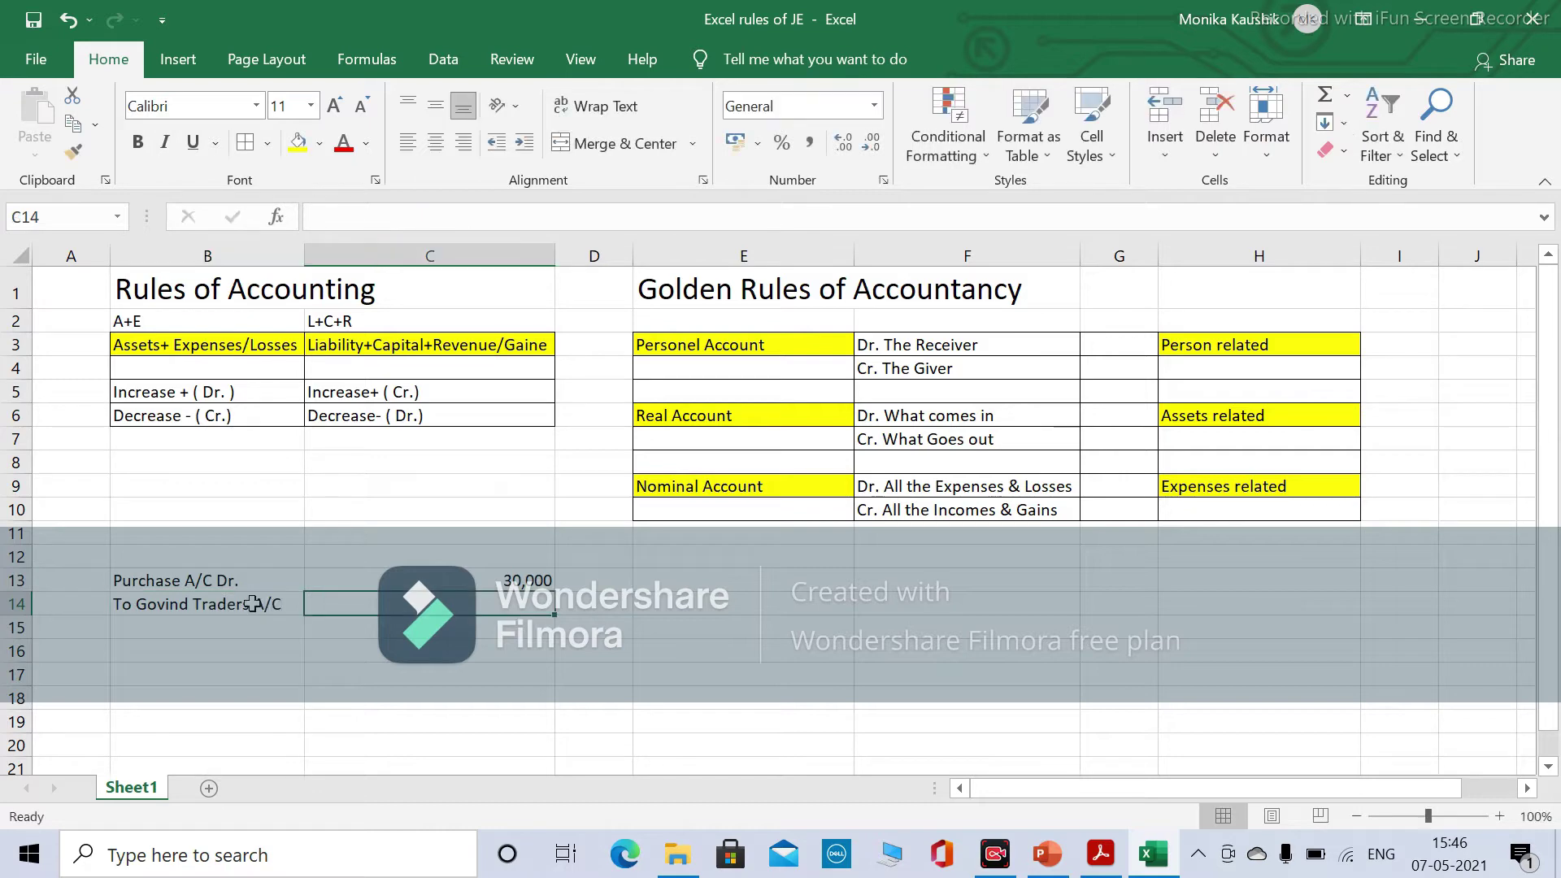
{"action": "key", "text": "Tab"}
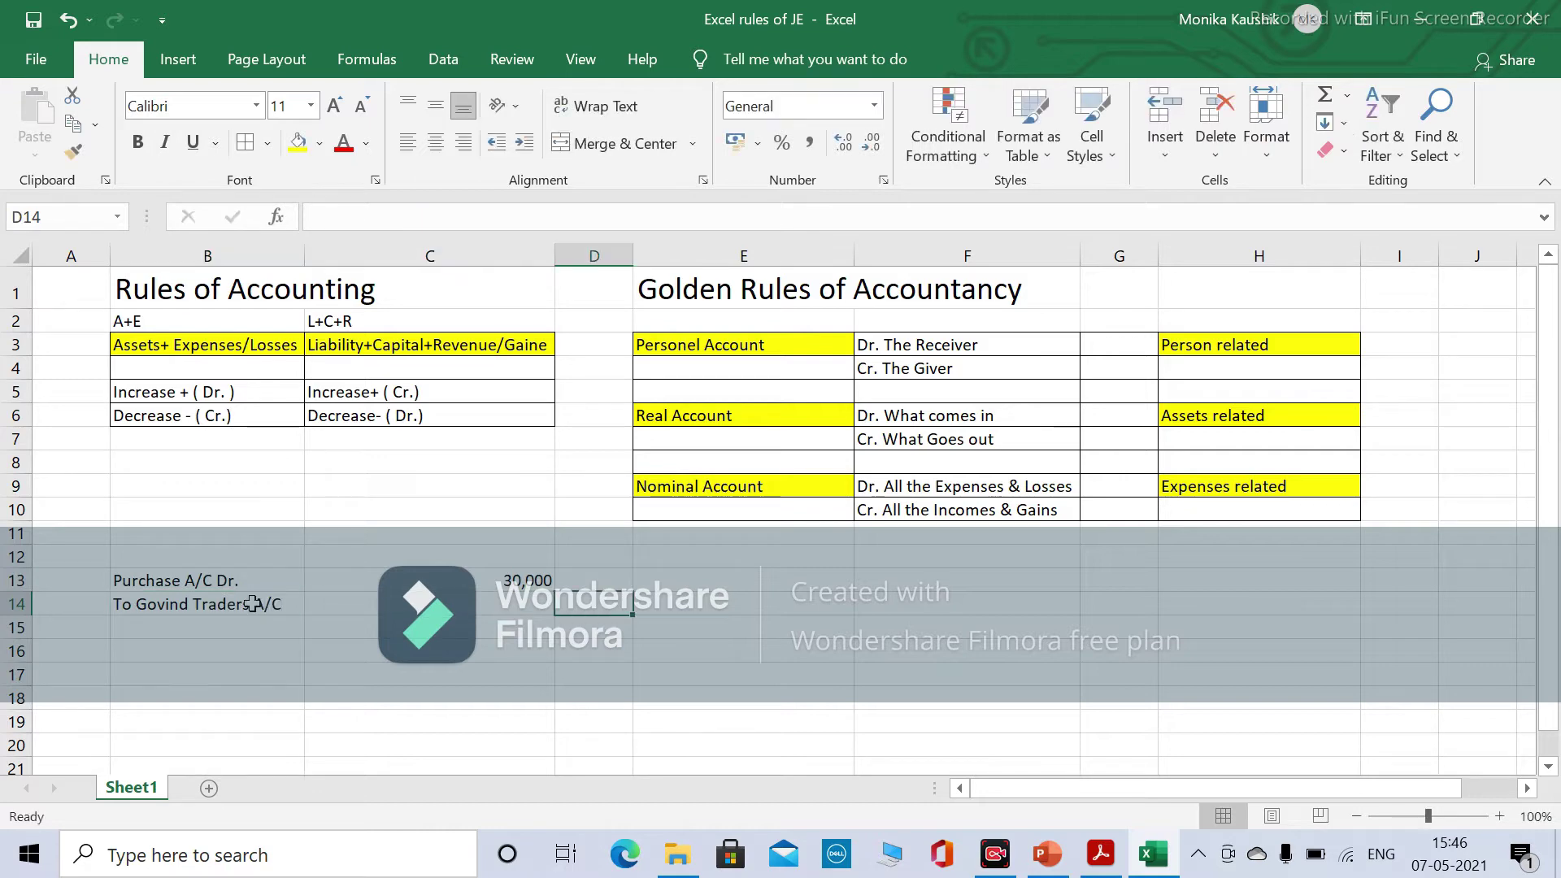
{"action": "type", "text": "30,"}
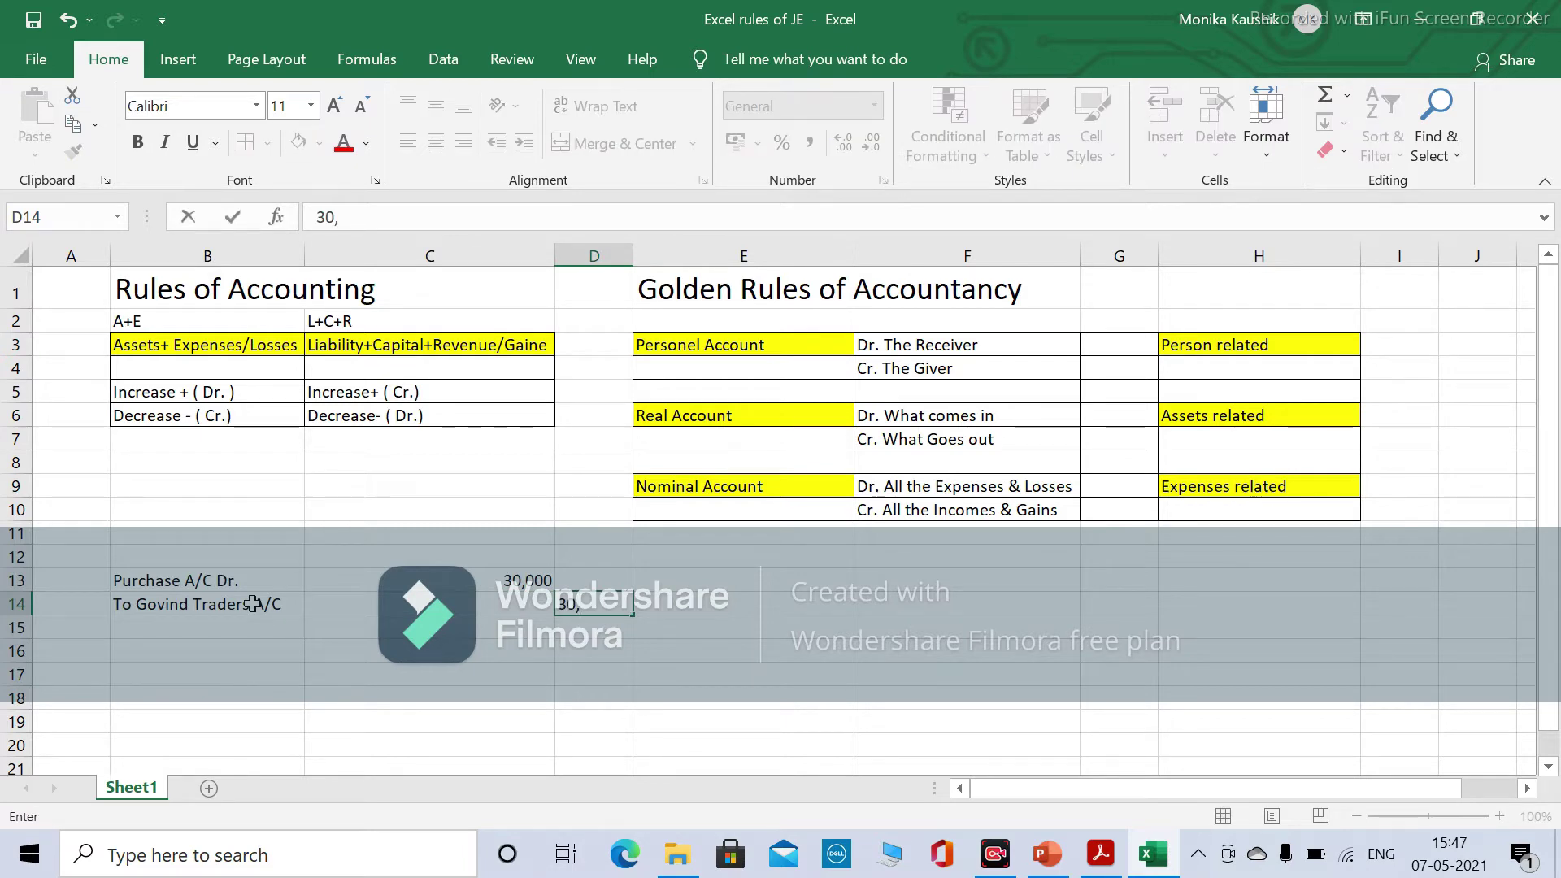
{"action": "type", "text": "000"}
{"action": "key", "text": "Tab"}
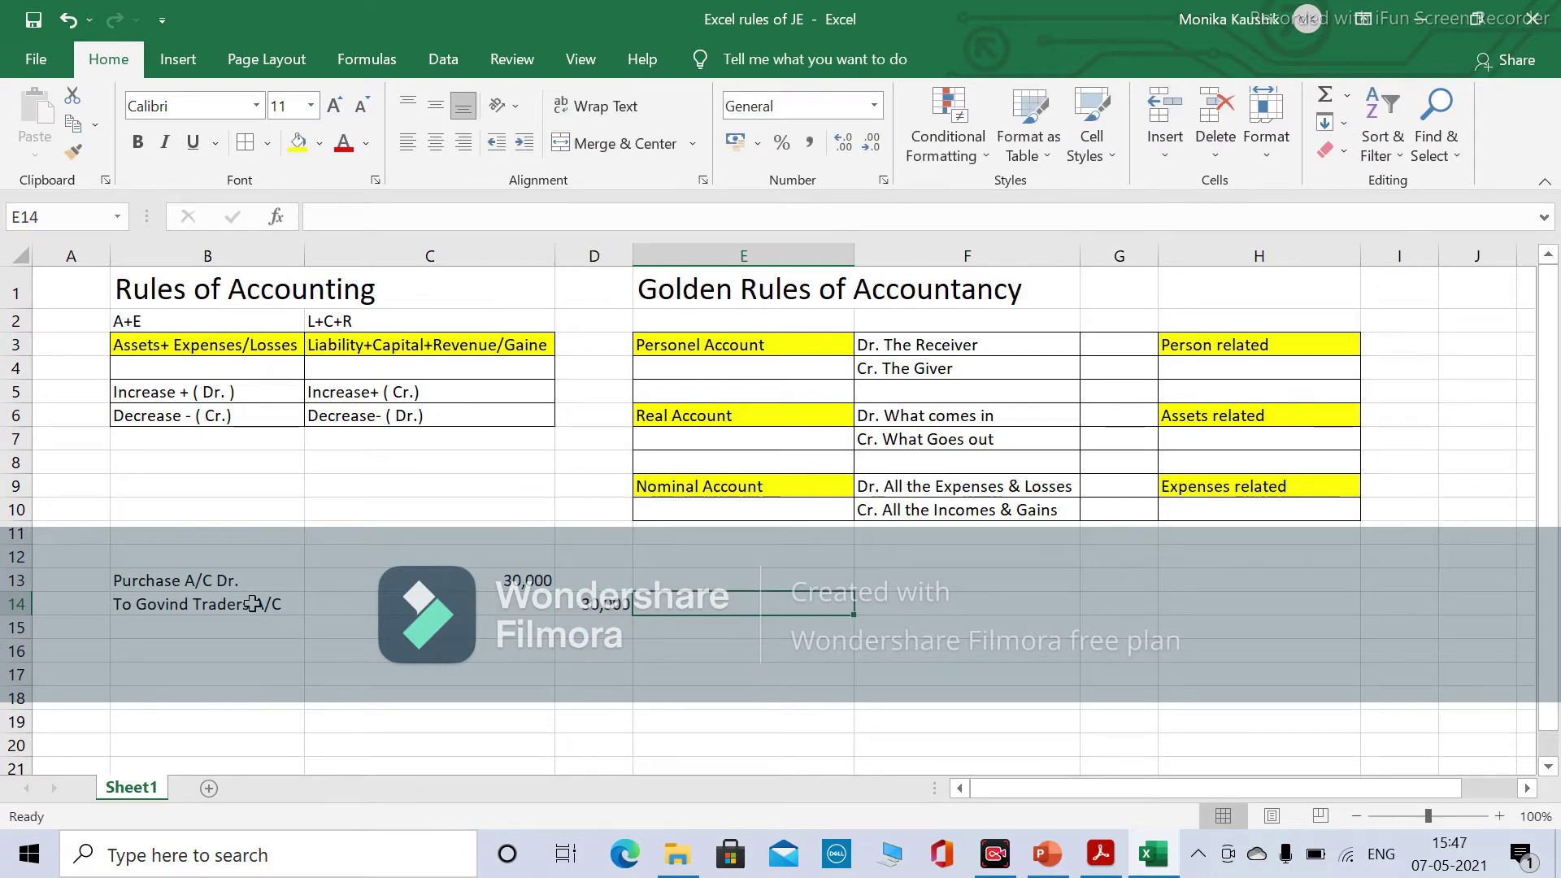
Enter the heading date in A12, above the journal entry.
{"action": "left_click", "coordinate": [68, 578]}
{"action": "left_click", "coordinate": [67, 554]}
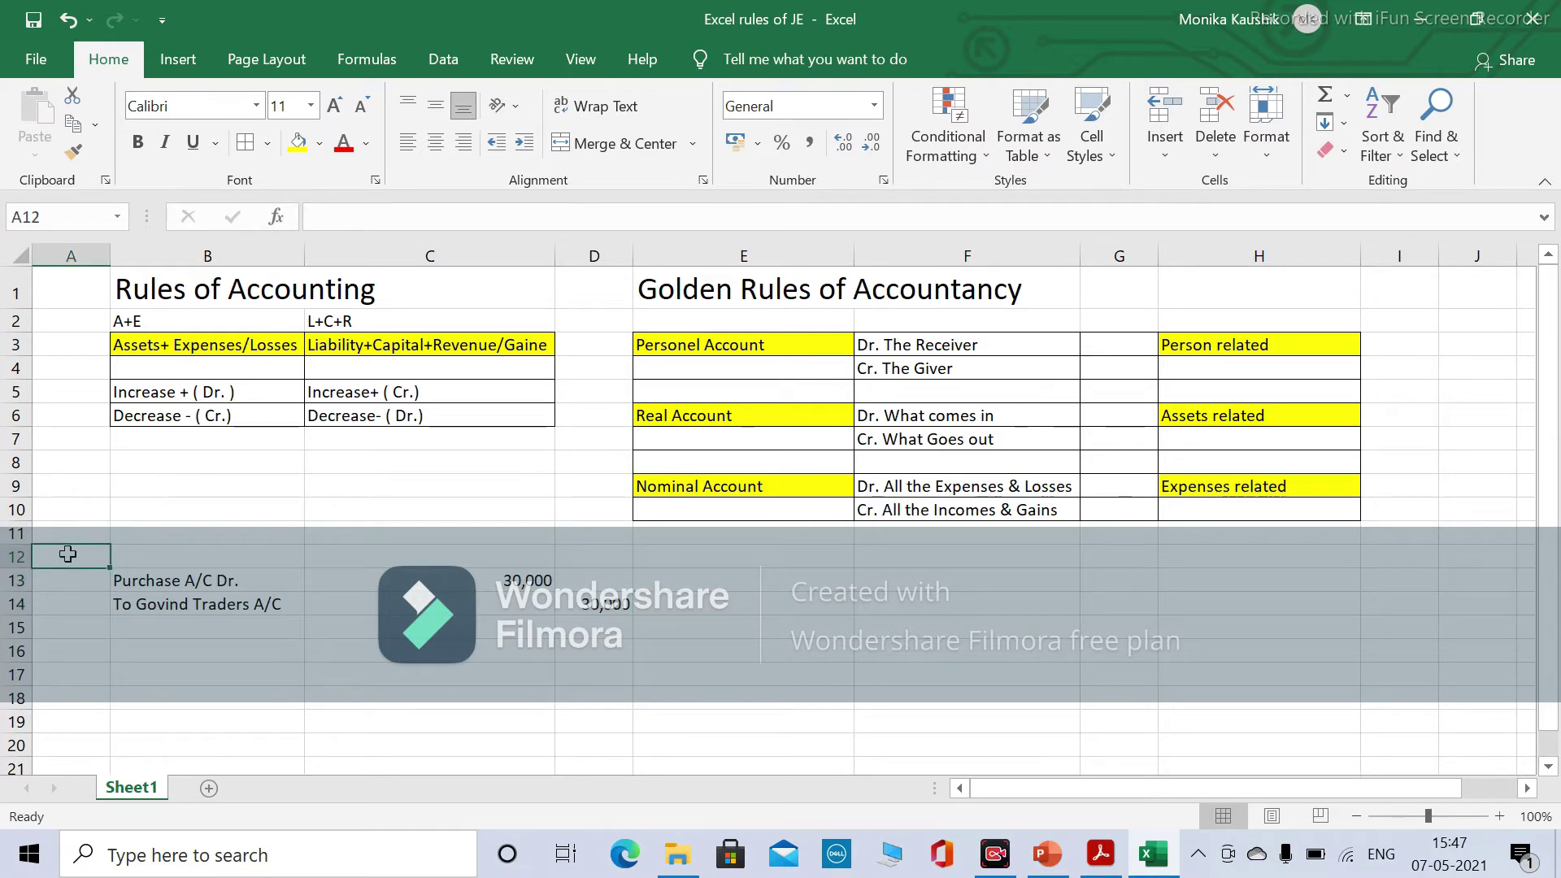
{"action": "type", "text": "date"}
{"action": "key", "text": "Tab"}
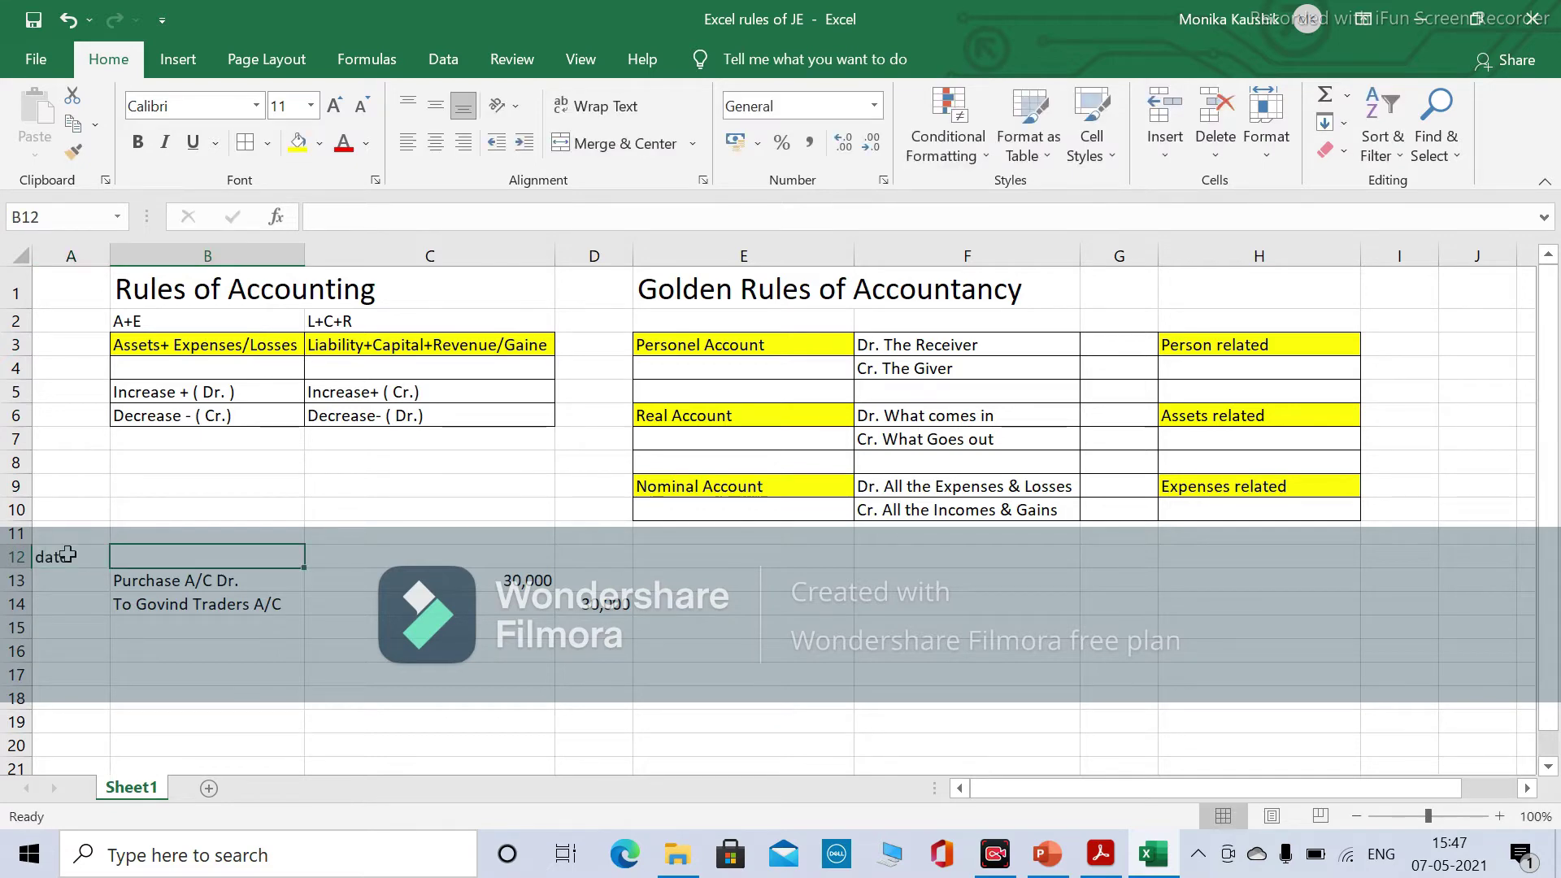
{"action": "type", "text": "Narra"}
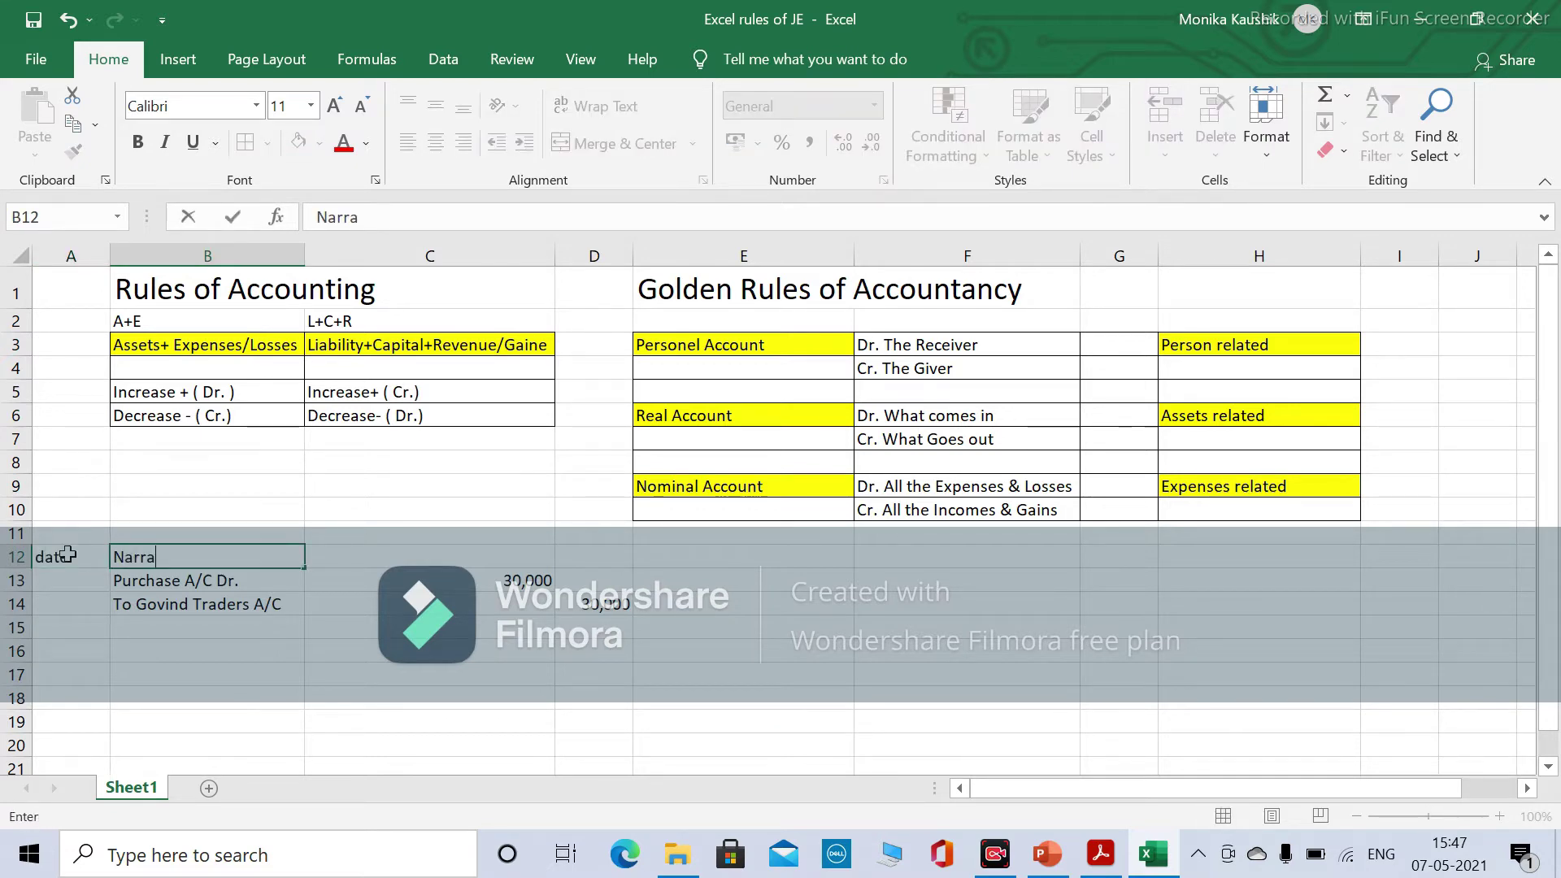
{"action": "type", "text": "tion"}
{"action": "key", "text": "Tab"}
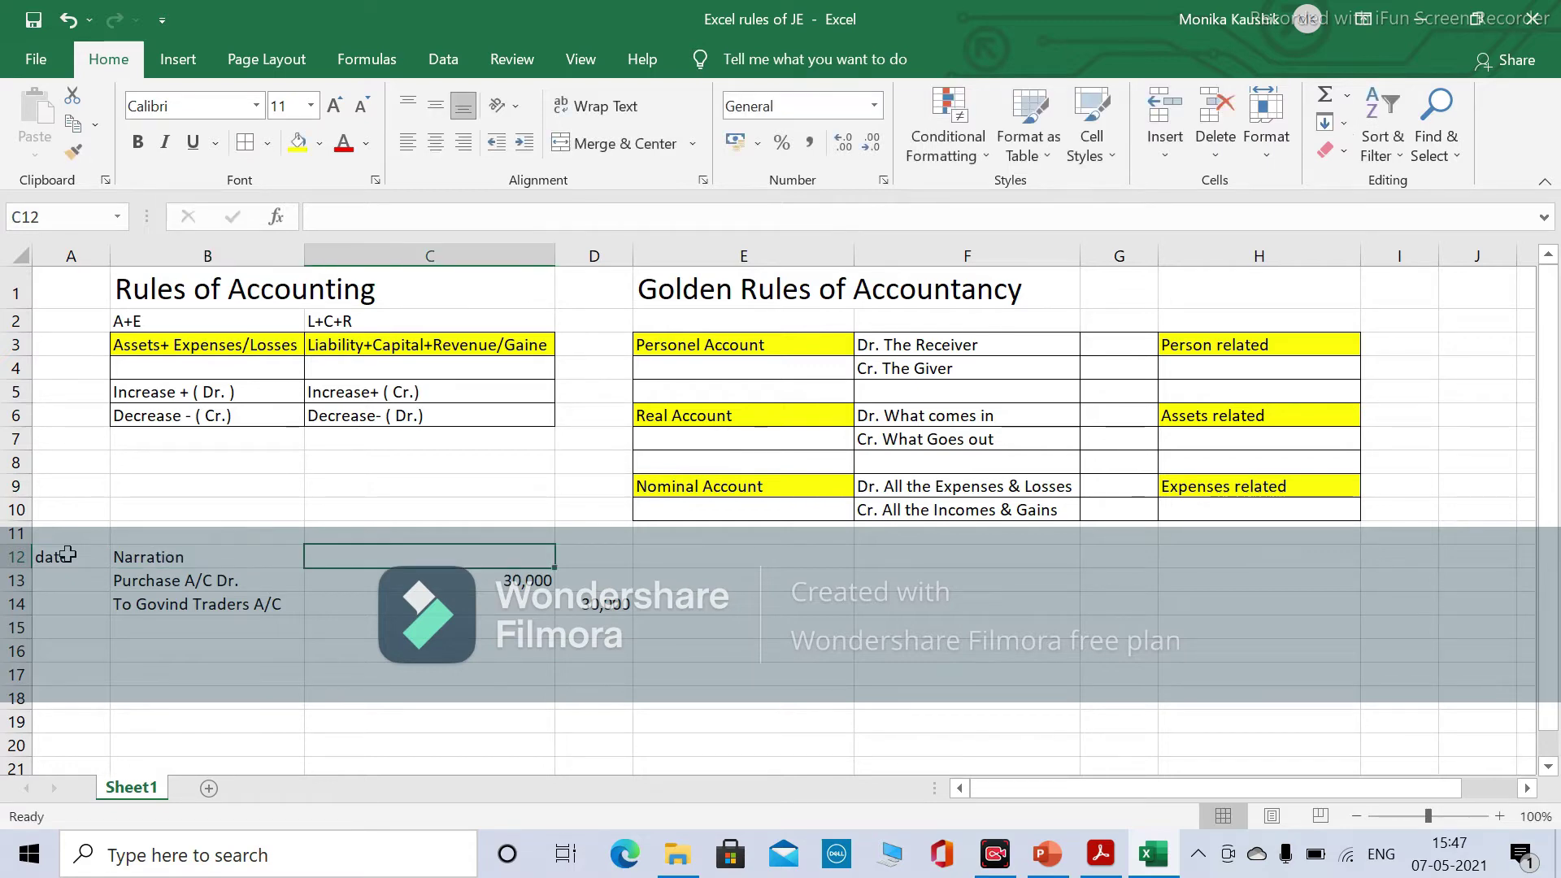
Set the heading in B12, above the account names, to Description.
{"action": "key", "text": "Left"}
{"action": "type", "text": "Descri"}
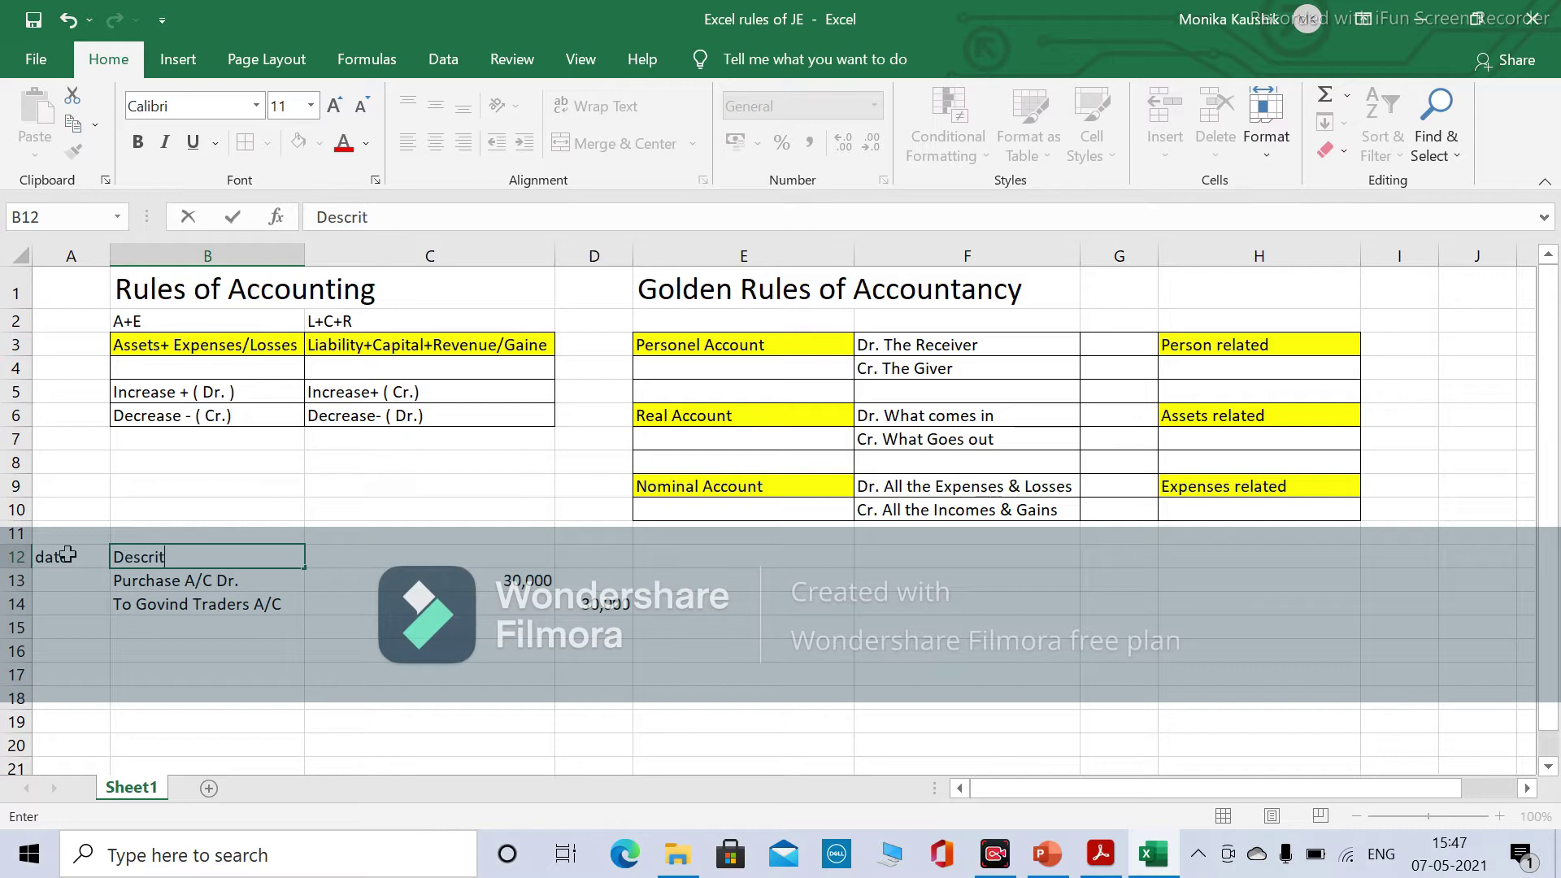
{"action": "type", "text": "ption"}
{"action": "key", "text": "Tab"}
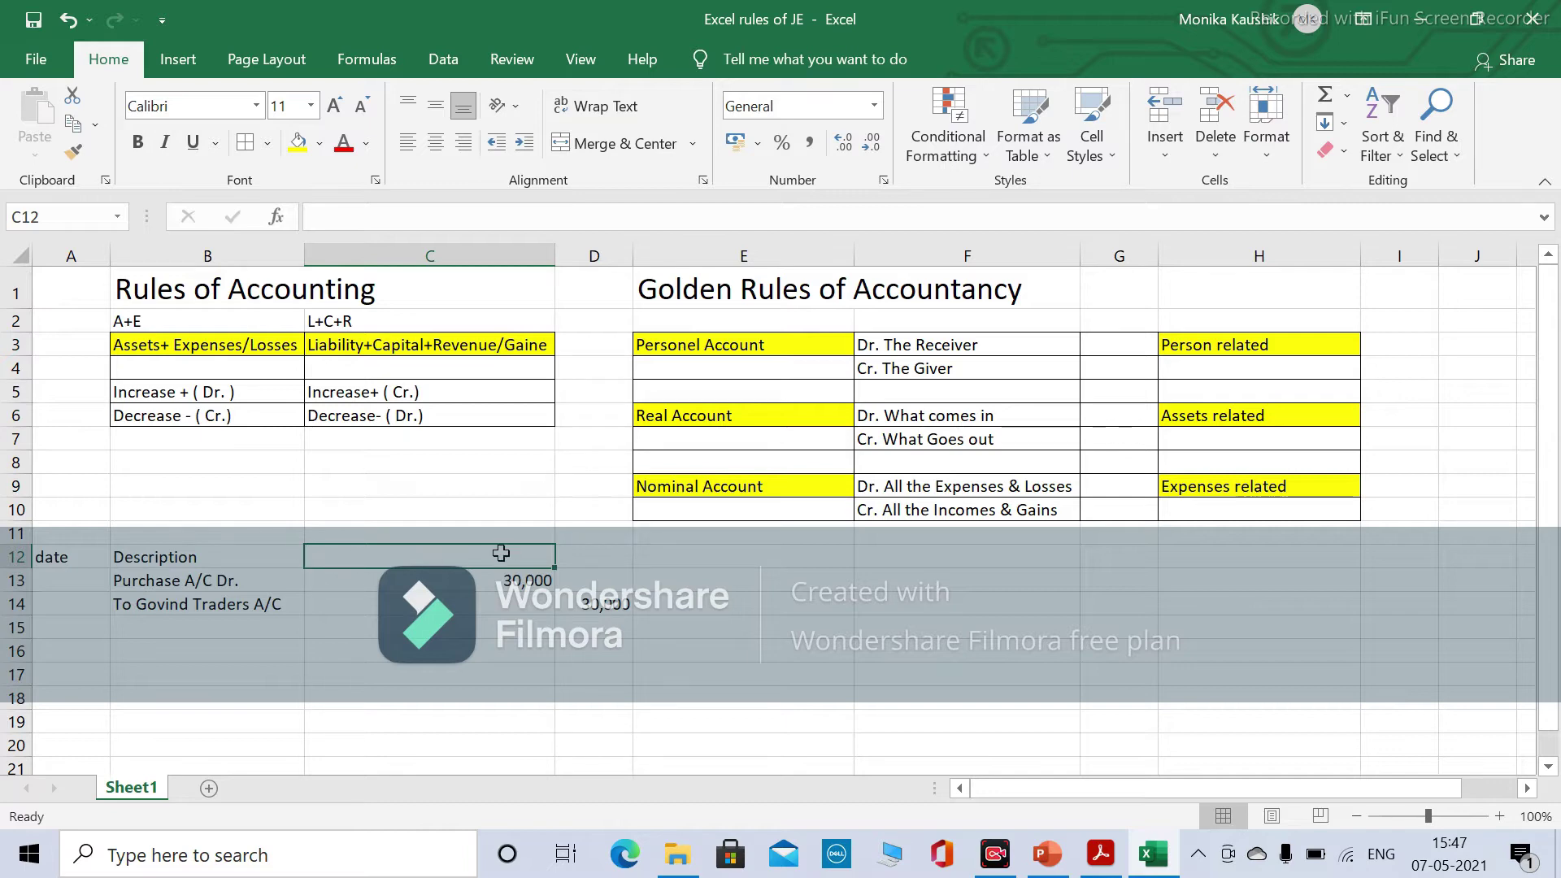
Enter the headings Dr. in C12 and Cr. in D12, and fill the heading row A12:D12 with yellow.
{"action": "type", "text": "Dr."}
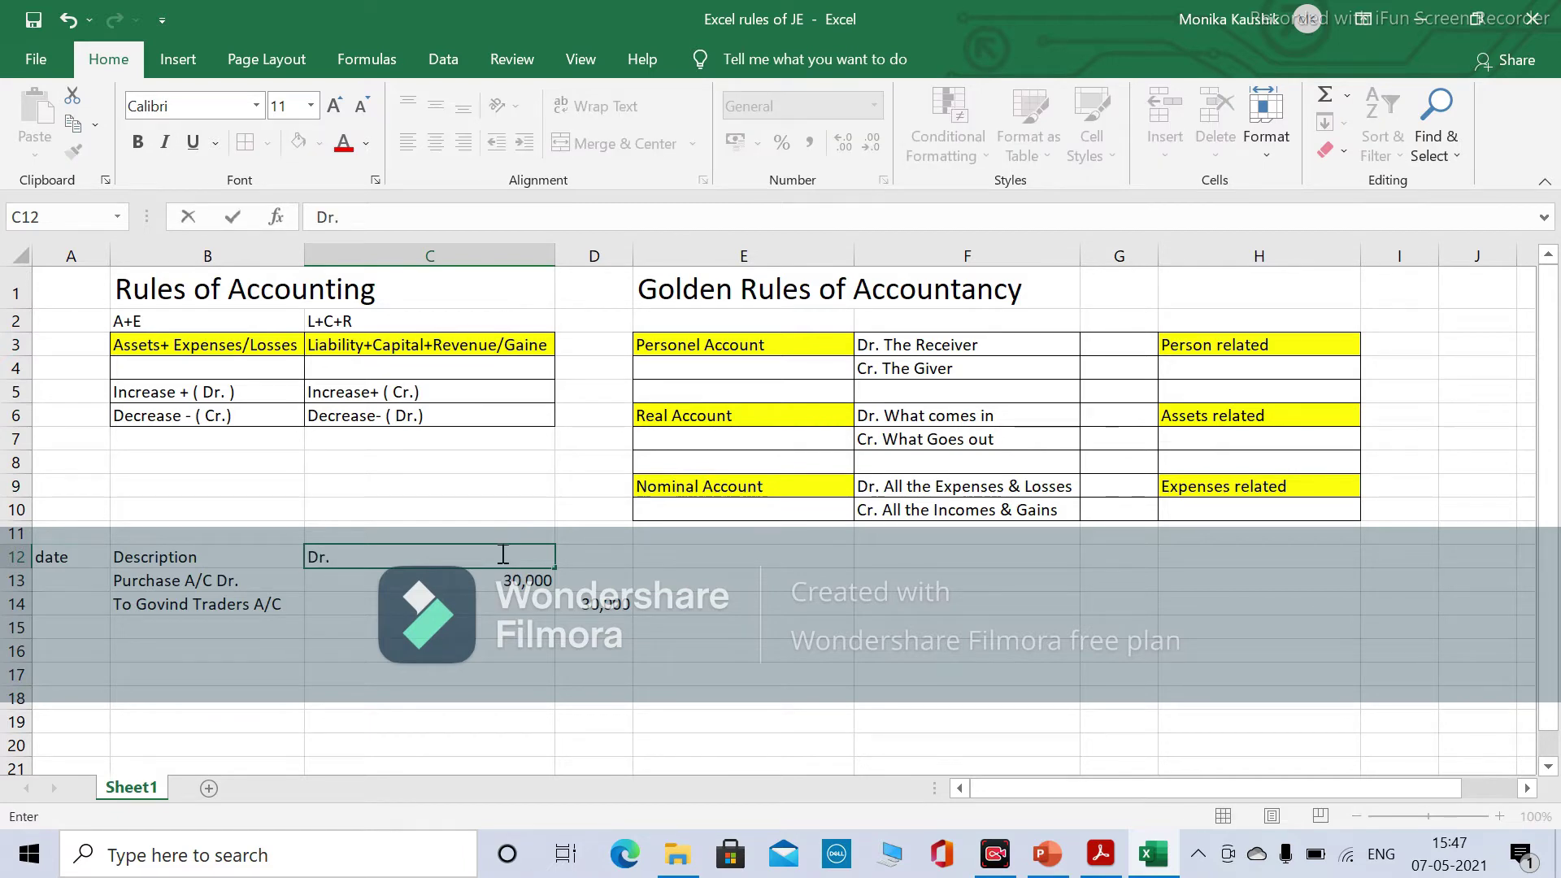
{"action": "key", "text": "Tab"}
{"action": "type", "text": "Cr."}
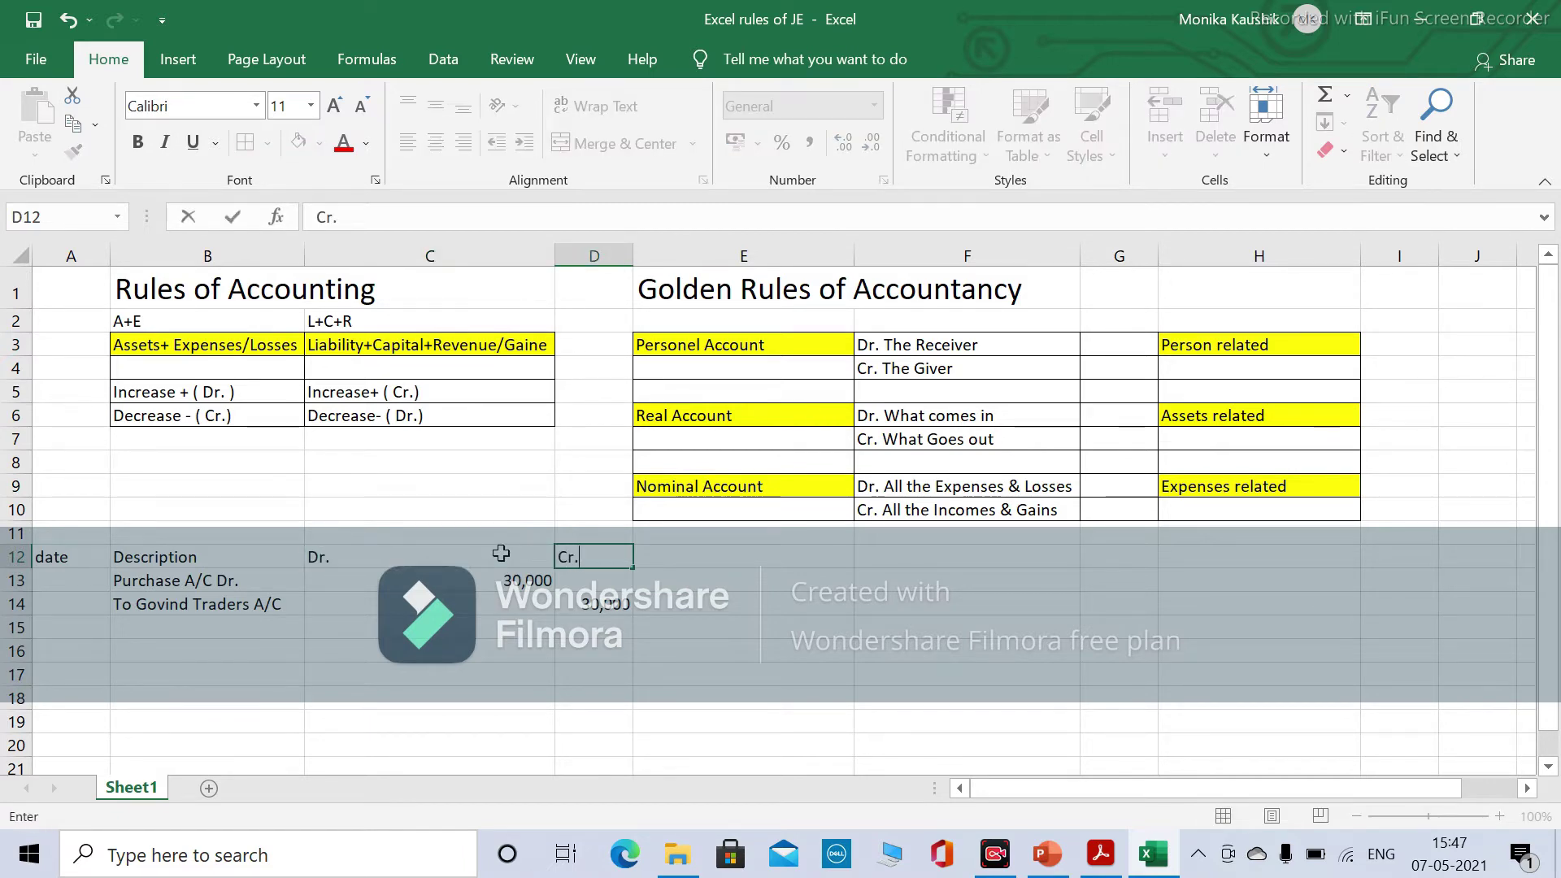
{"action": "key", "text": "Tab"}
{"action": "left_click_drag", "start_coordinate": [66, 558], "coordinate": [593, 561]}
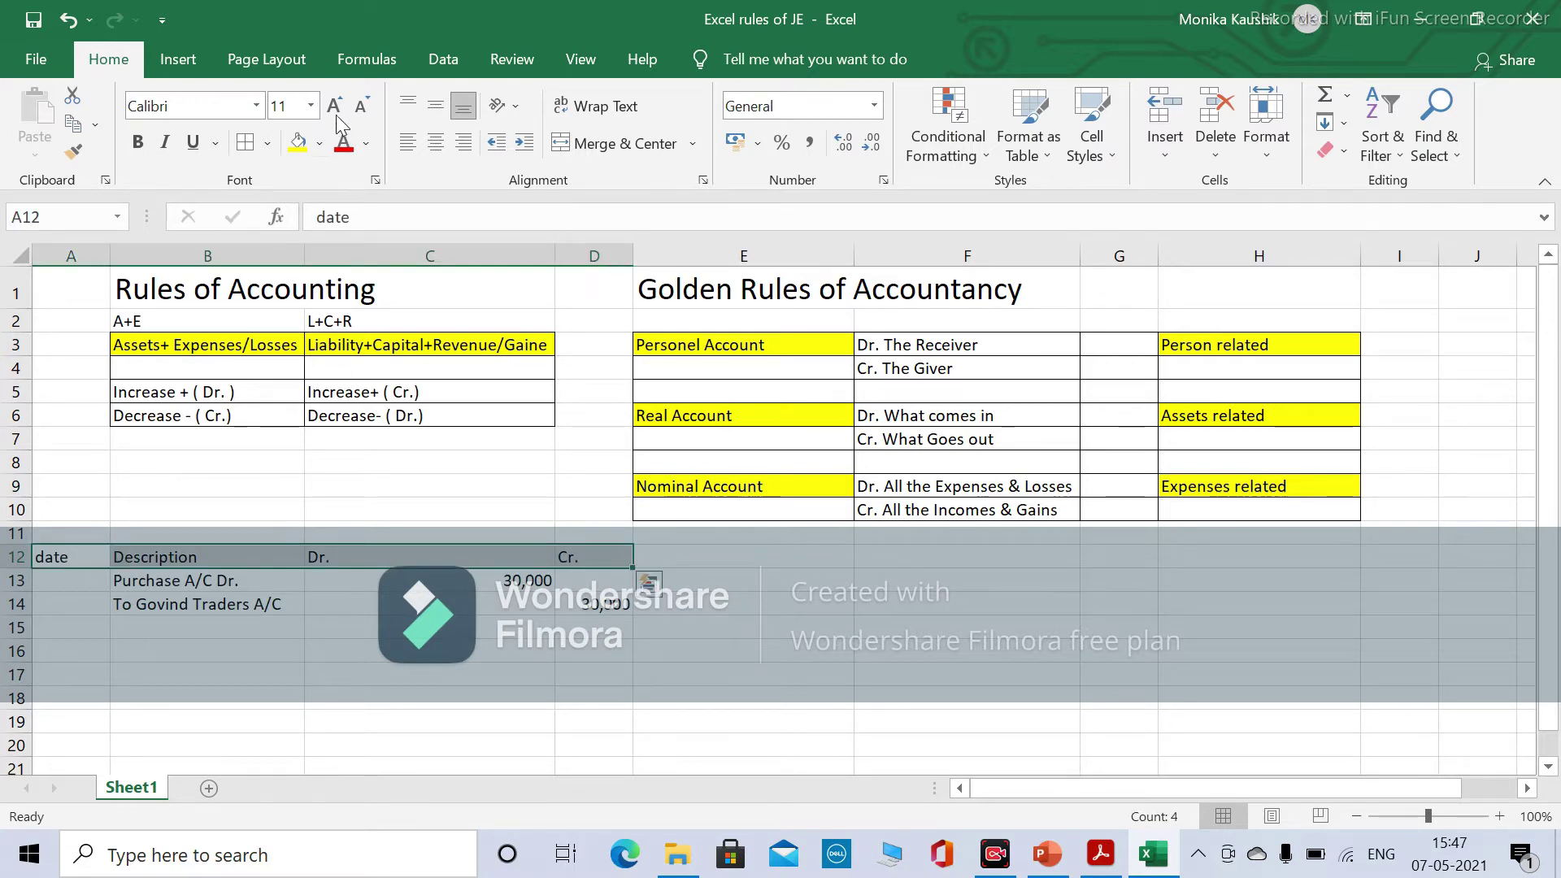
{"action": "left_click", "coordinate": [297, 143]}
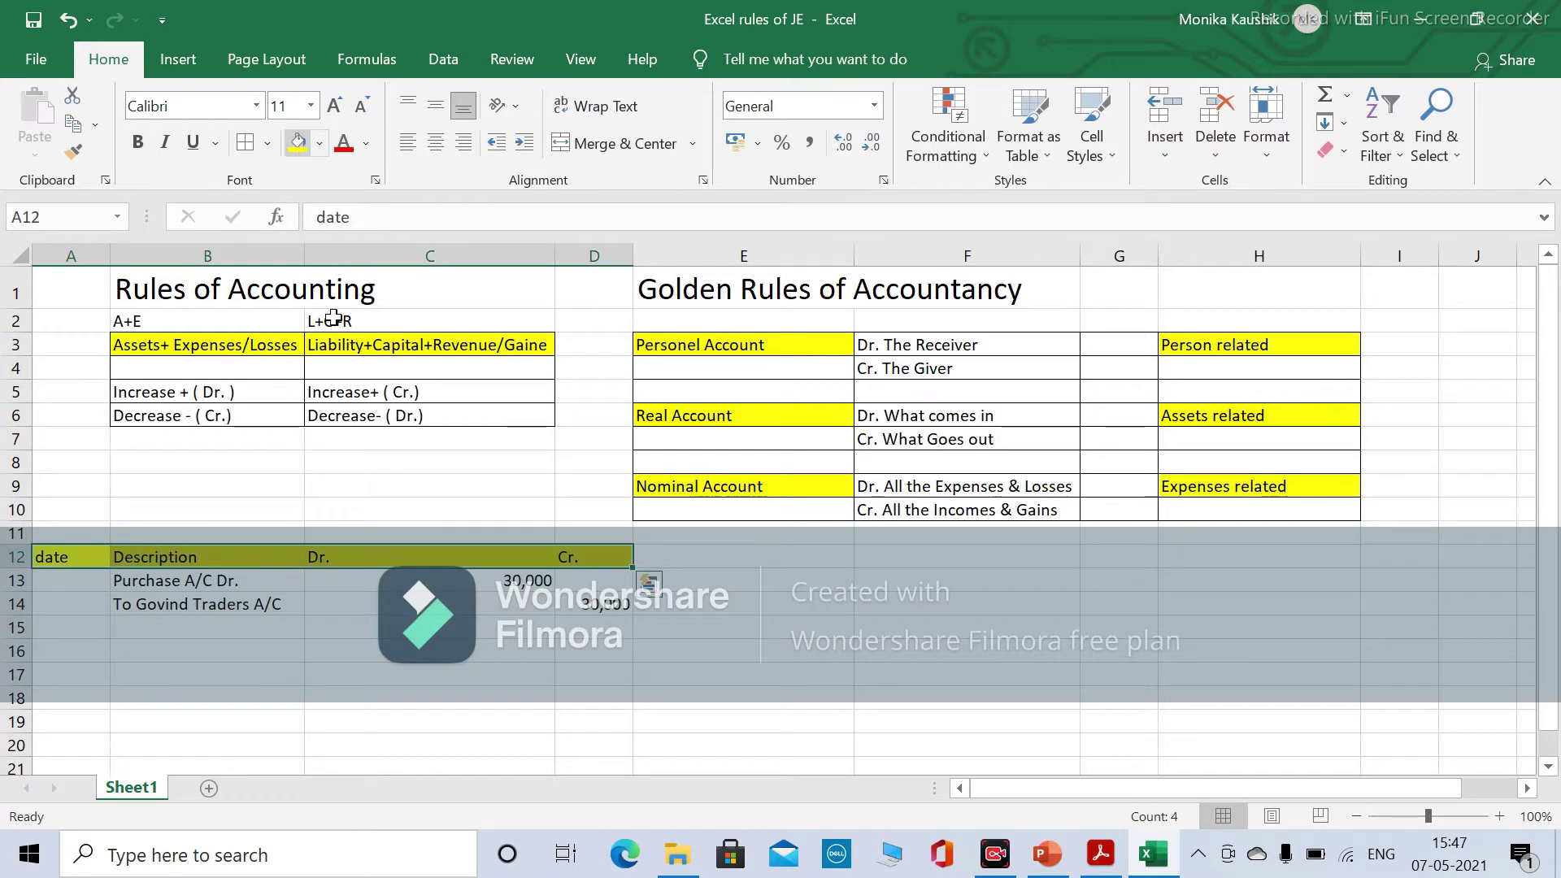
{"action": "left_click", "coordinate": [285, 631]}
Read the office furniture transaction in the PowerPoint slide, and enter Furniture A/c Dr. in B17 of the Excel worksheet.
{"action": "key", "text": "alt+Tab"}
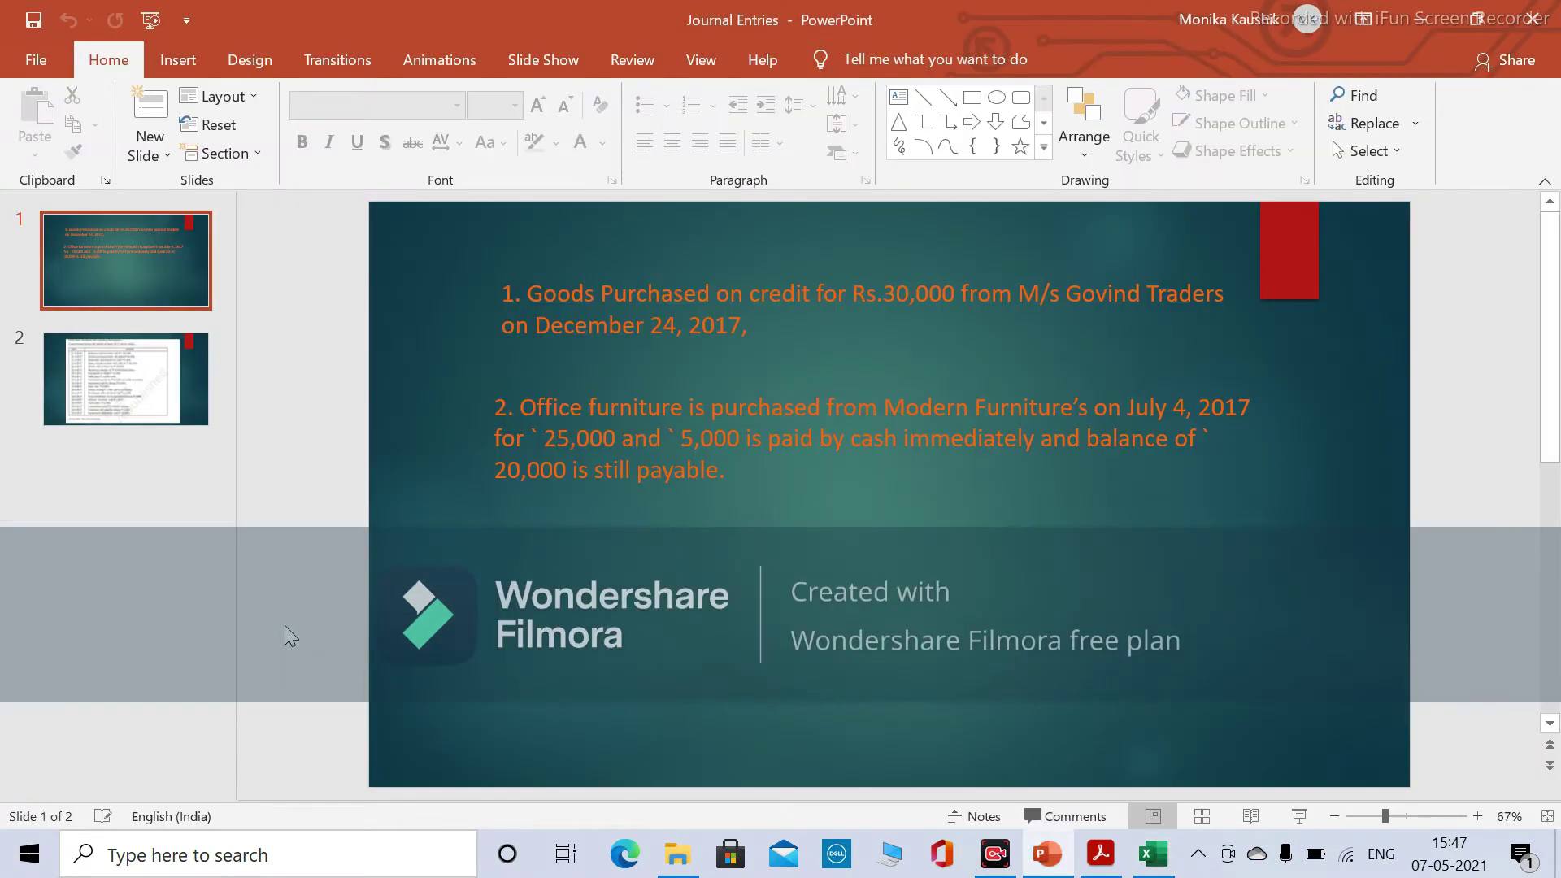
{"action": "left_click", "coordinate": [529, 406]}
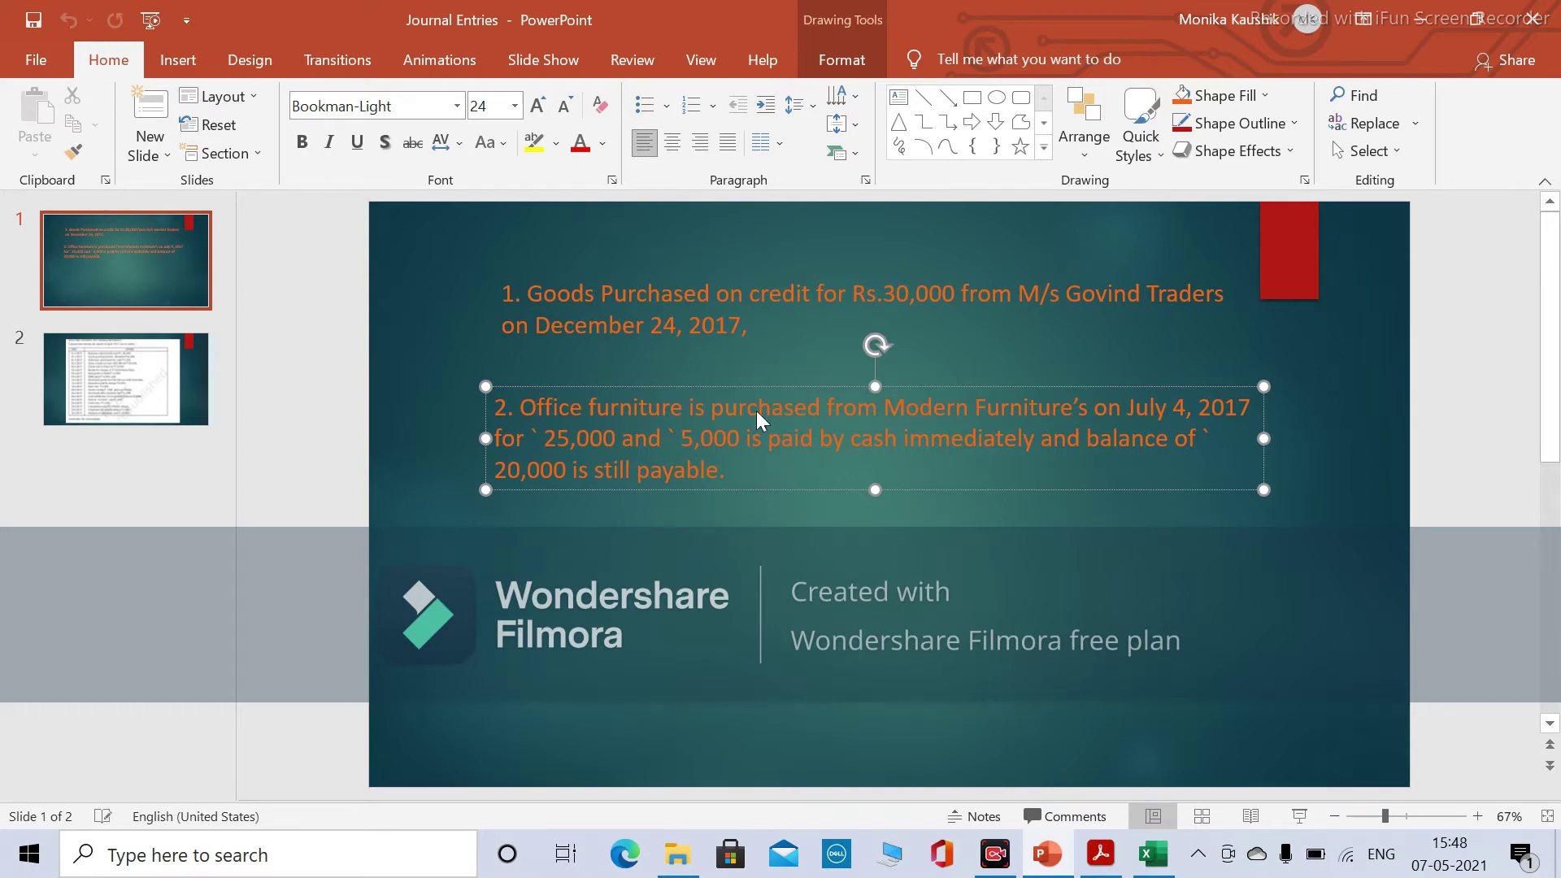
{"action": "key", "text": "alt+Tab"}
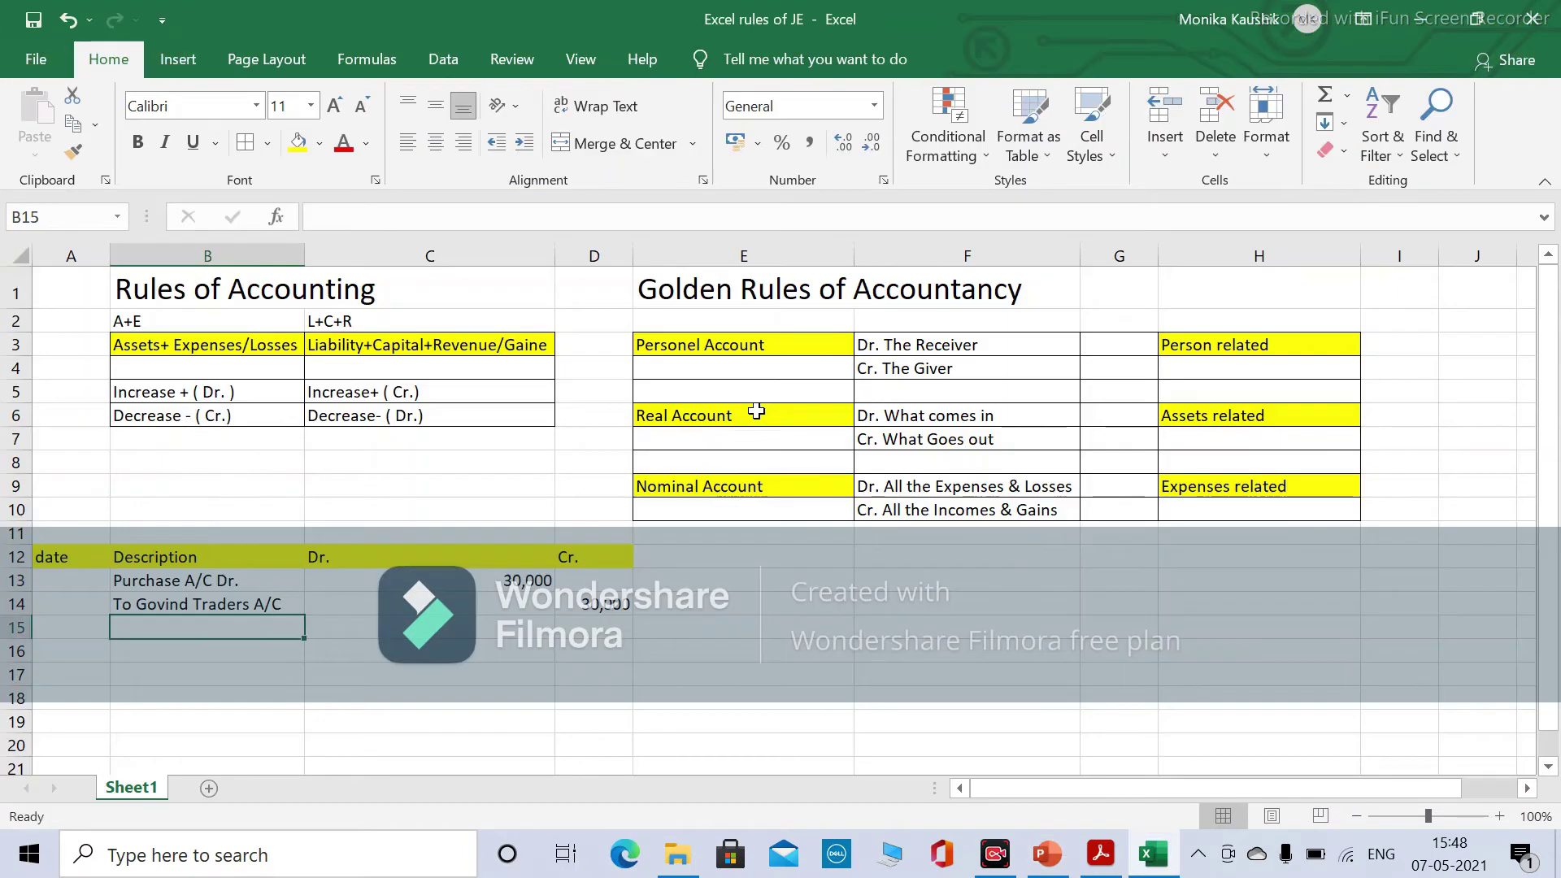
{"action": "left_click", "coordinate": [188, 673]}
{"action": "type", "text": "Furniture A"}
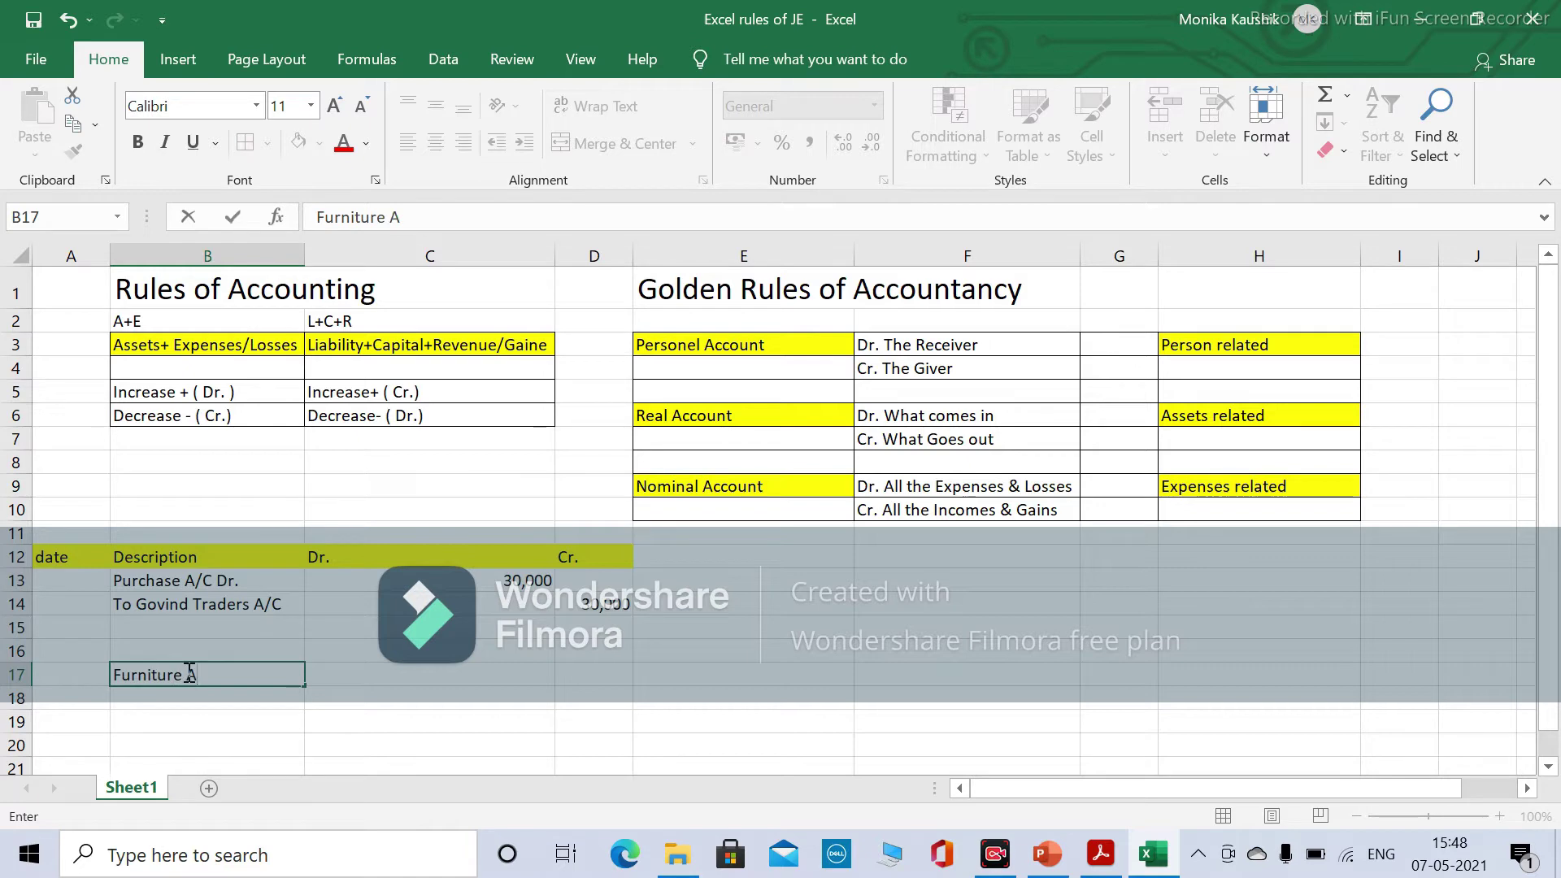
{"action": "type", "text": "/c Dr/"}
{"action": "key", "text": "BackSpace"}
{"action": "type", "text": "."}
{"action": "key", "text": "Tab"}
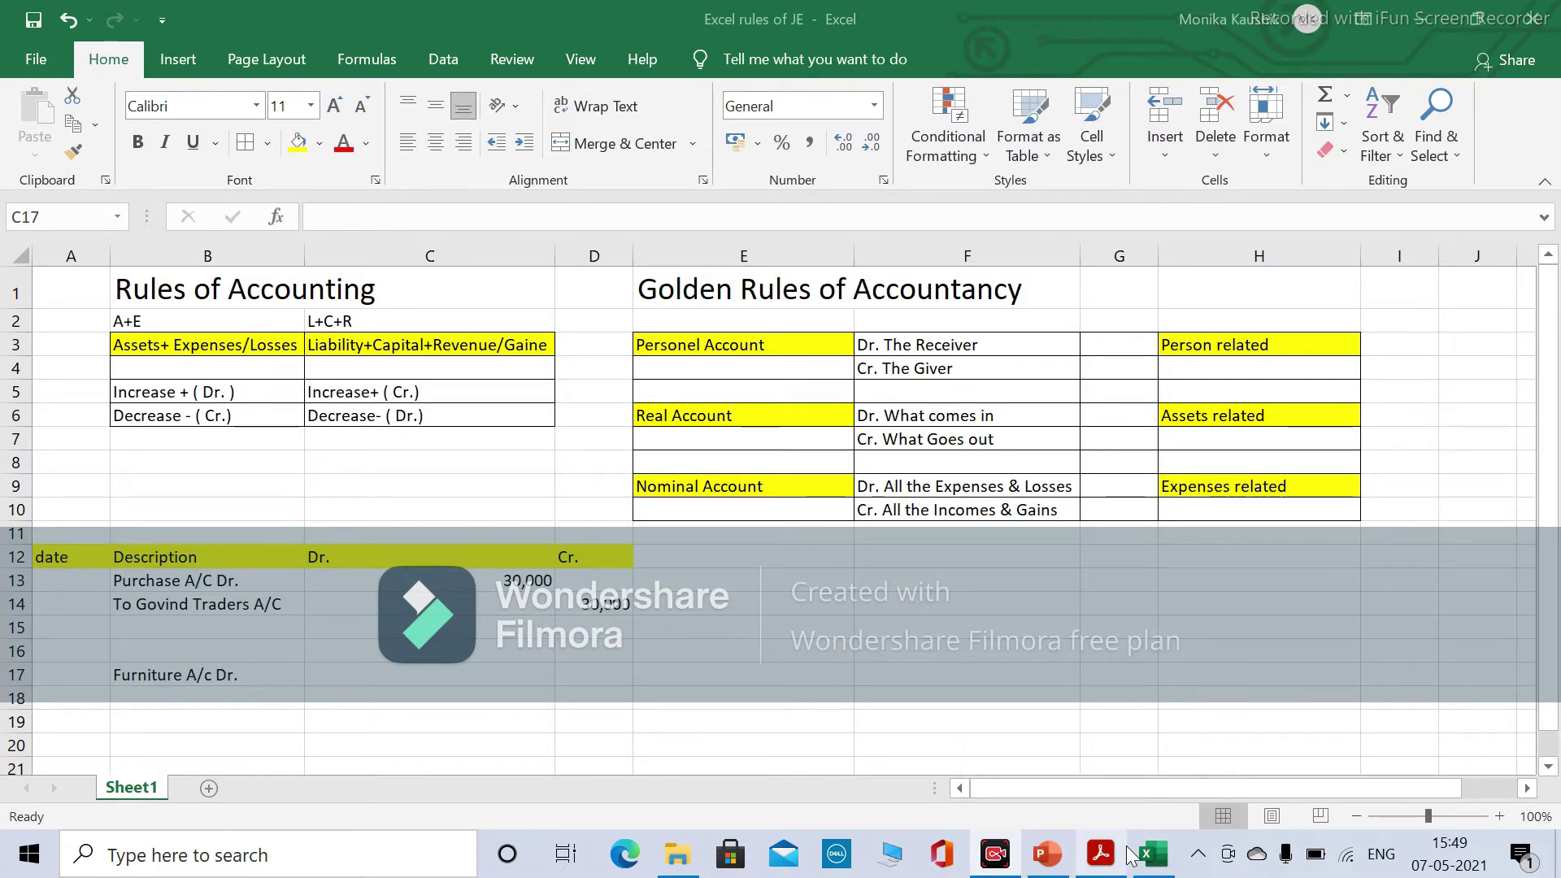
Check the furniture's purchase price on the PowerPoint slide and enter 25000 as its debit in C17 of the Excel worksheet.
{"action": "mouse_move", "coordinate": [1047, 854]}
{"action": "left_click", "coordinate": [1041, 748]}
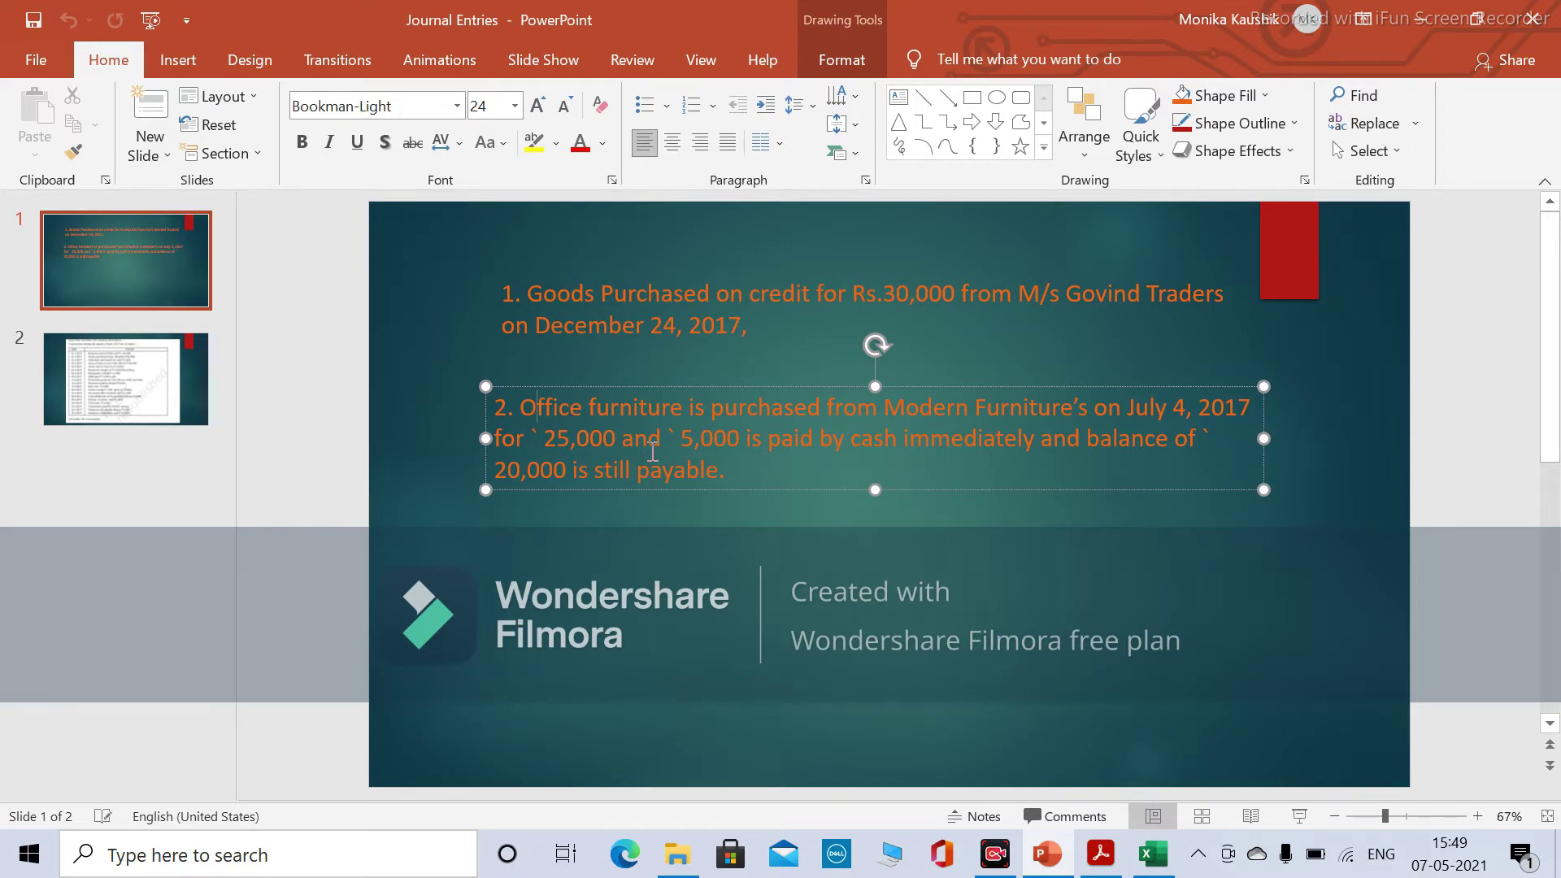
{"action": "key", "text": "alt+Tab"}
{"action": "key", "text": "alt+Tab"}
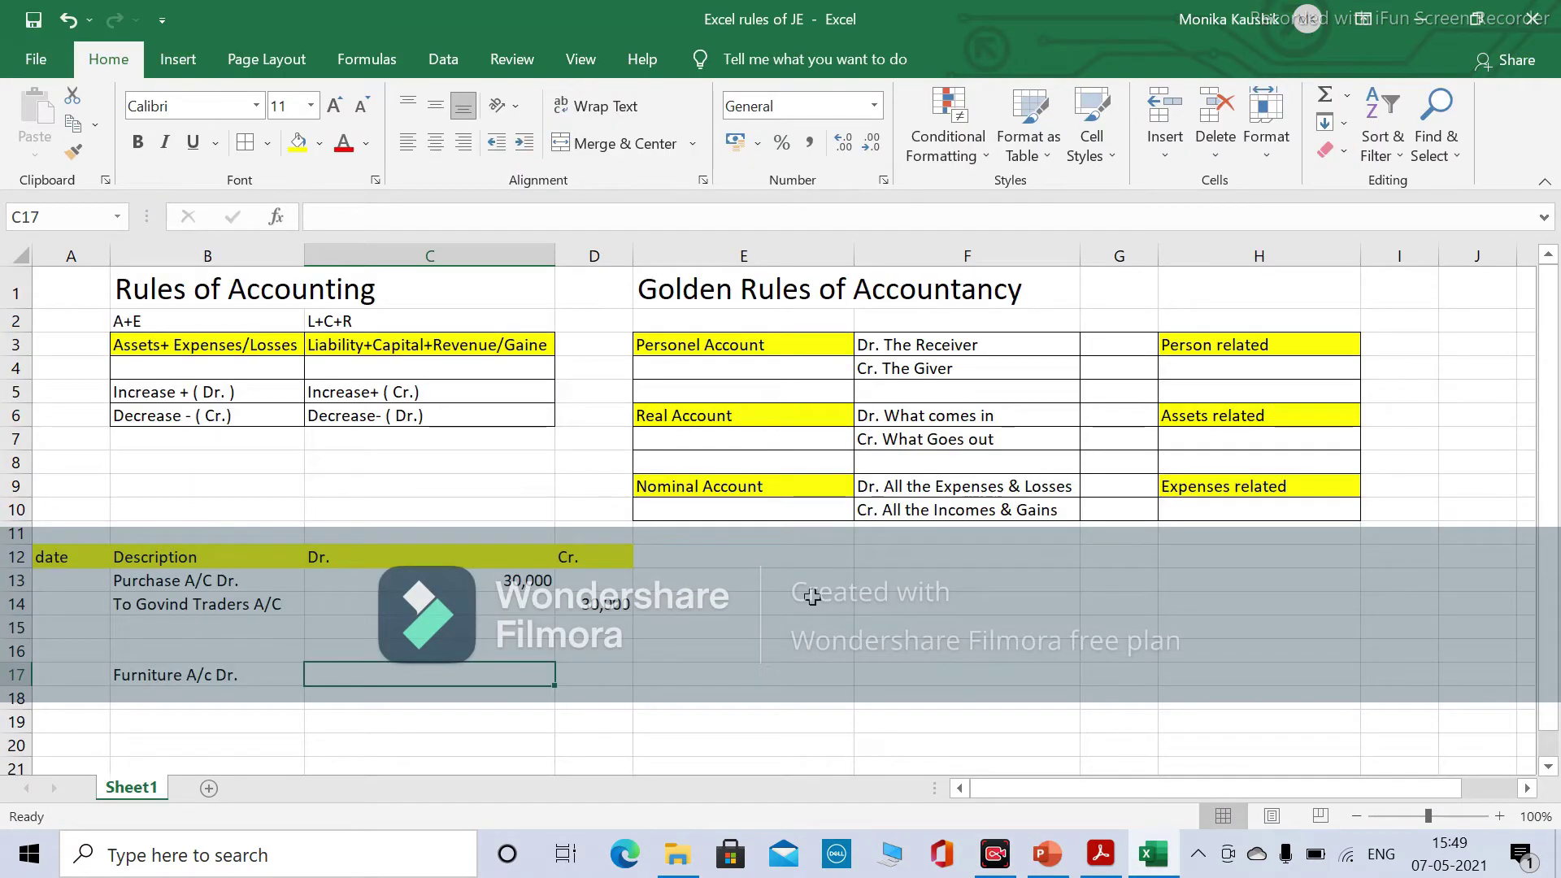
{"action": "type", "text": "25000"}
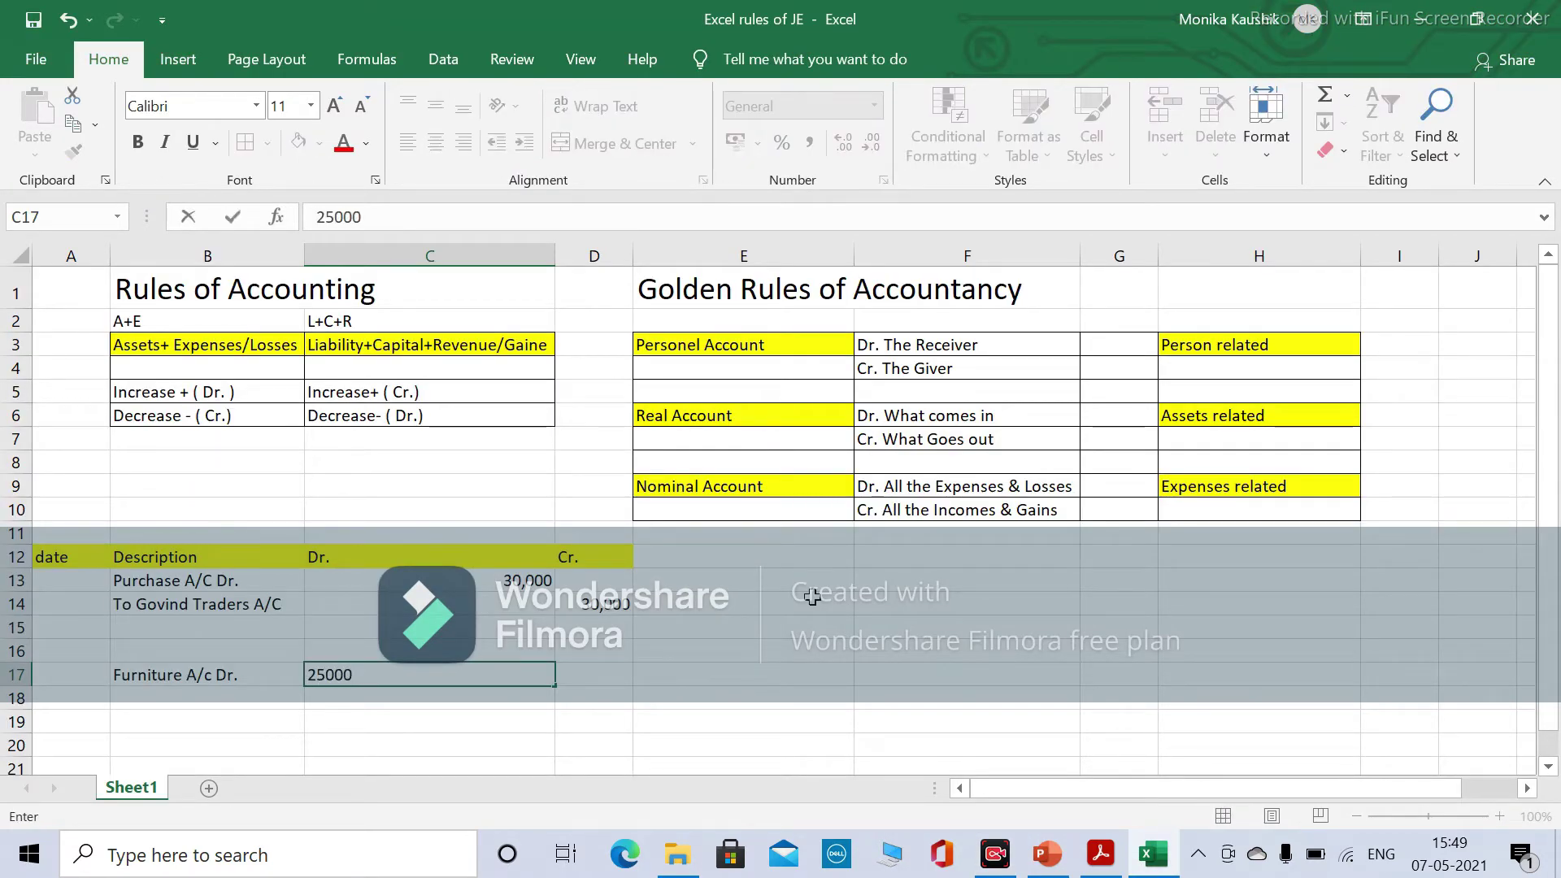
{"action": "key", "text": "Tab"}
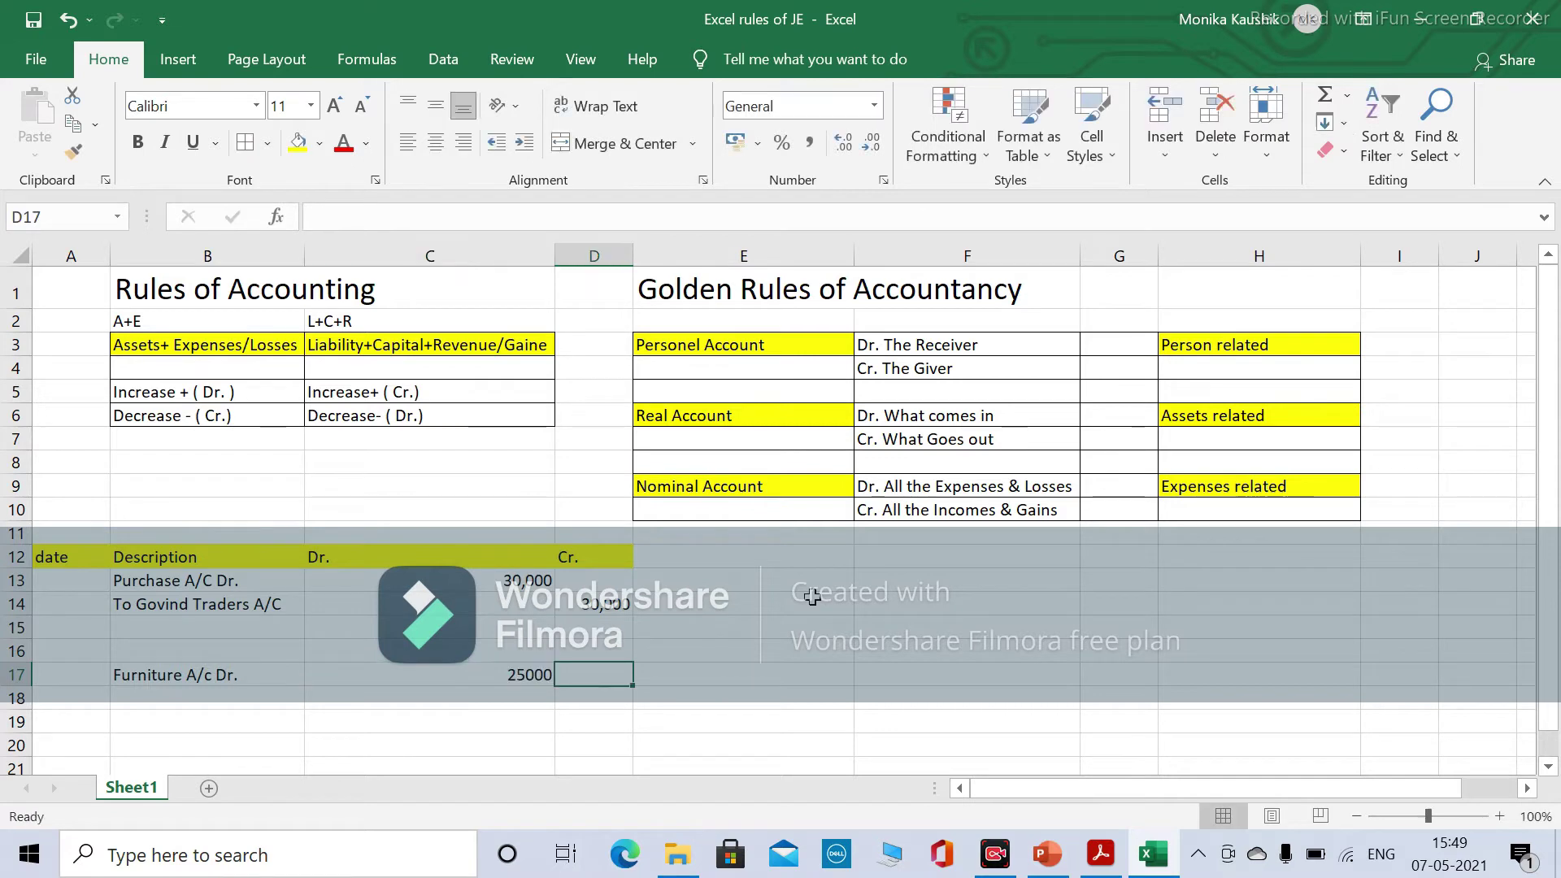
Compare the furniture transaction's cash payment on the slide with the increase and decrease rules in the worksheet's assets column.
{"action": "left_click", "coordinate": [210, 393]}
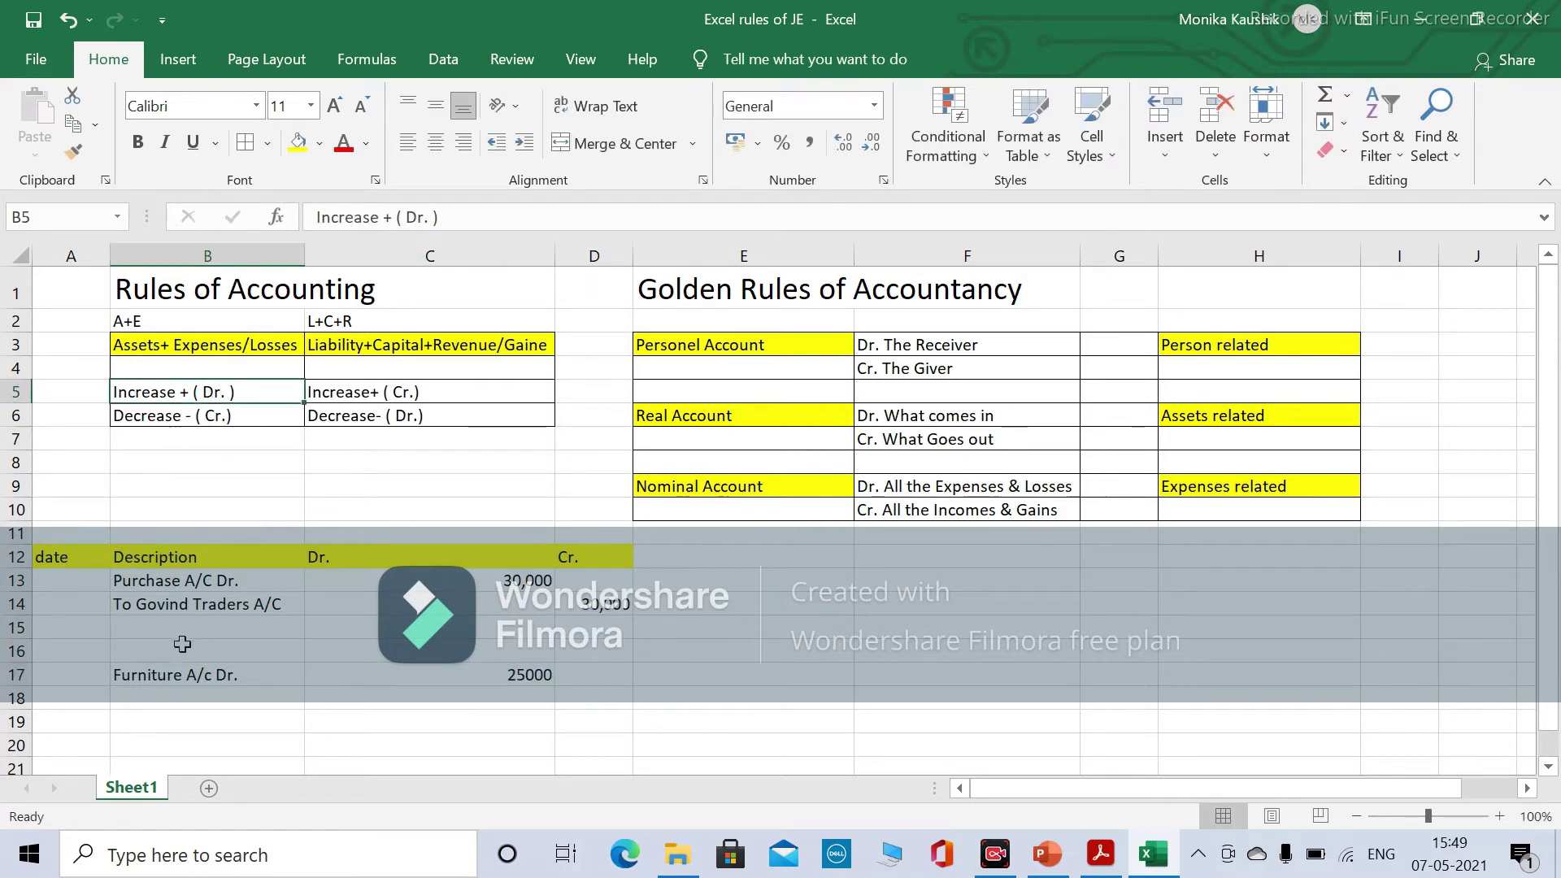
{"action": "left_click", "coordinate": [244, 699]}
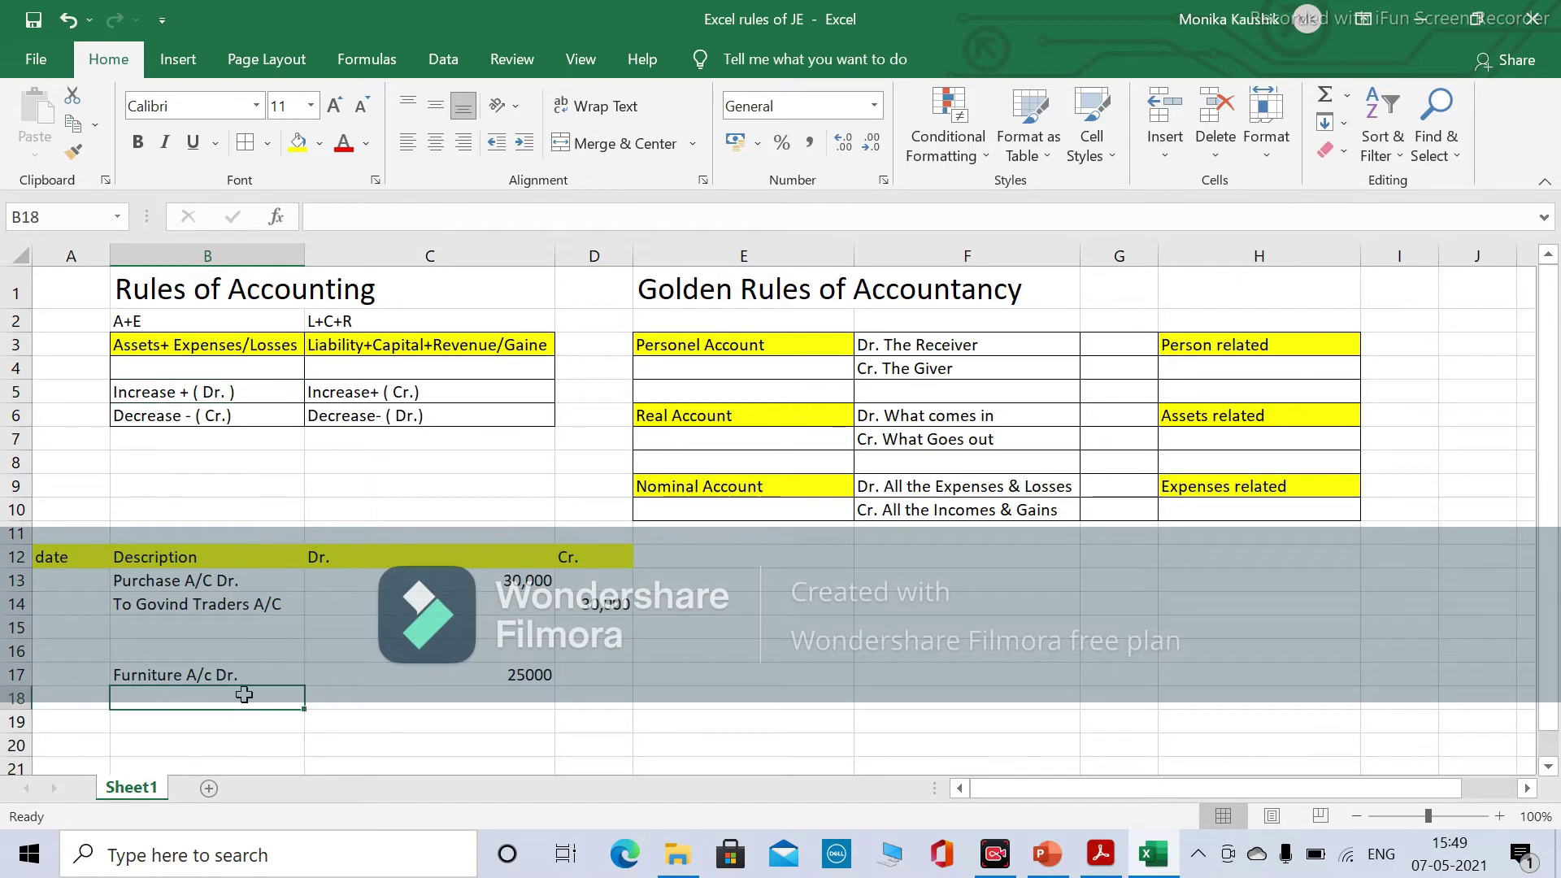
{"action": "key", "text": "alt+Tab"}
{"action": "key", "text": "Tab"}
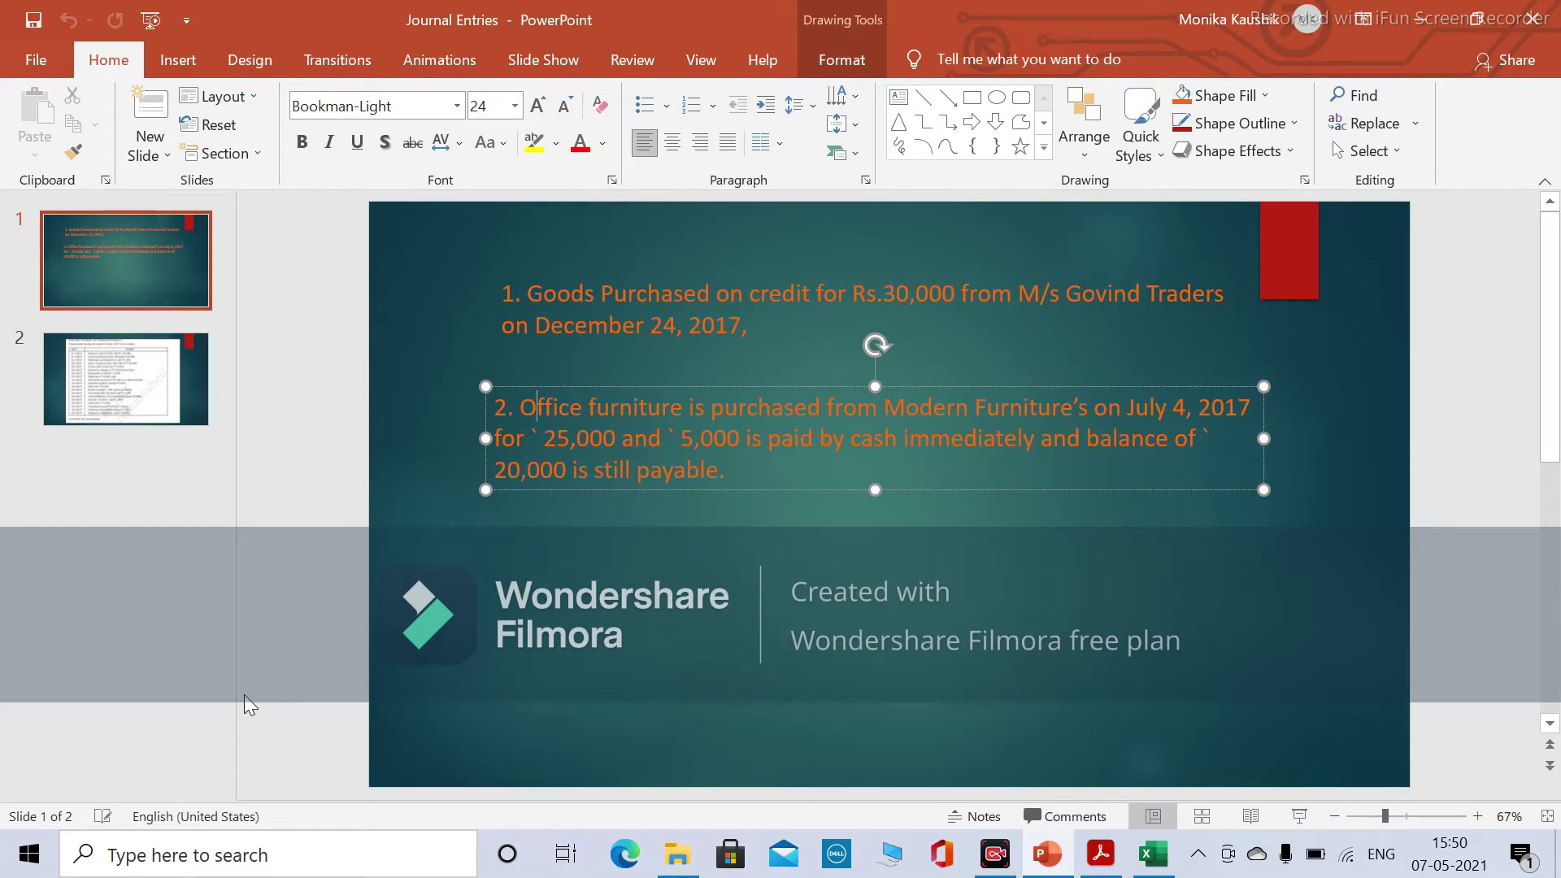
{"action": "key", "text": "alt+Tab"}
{"action": "key", "text": "alt+Tab"}
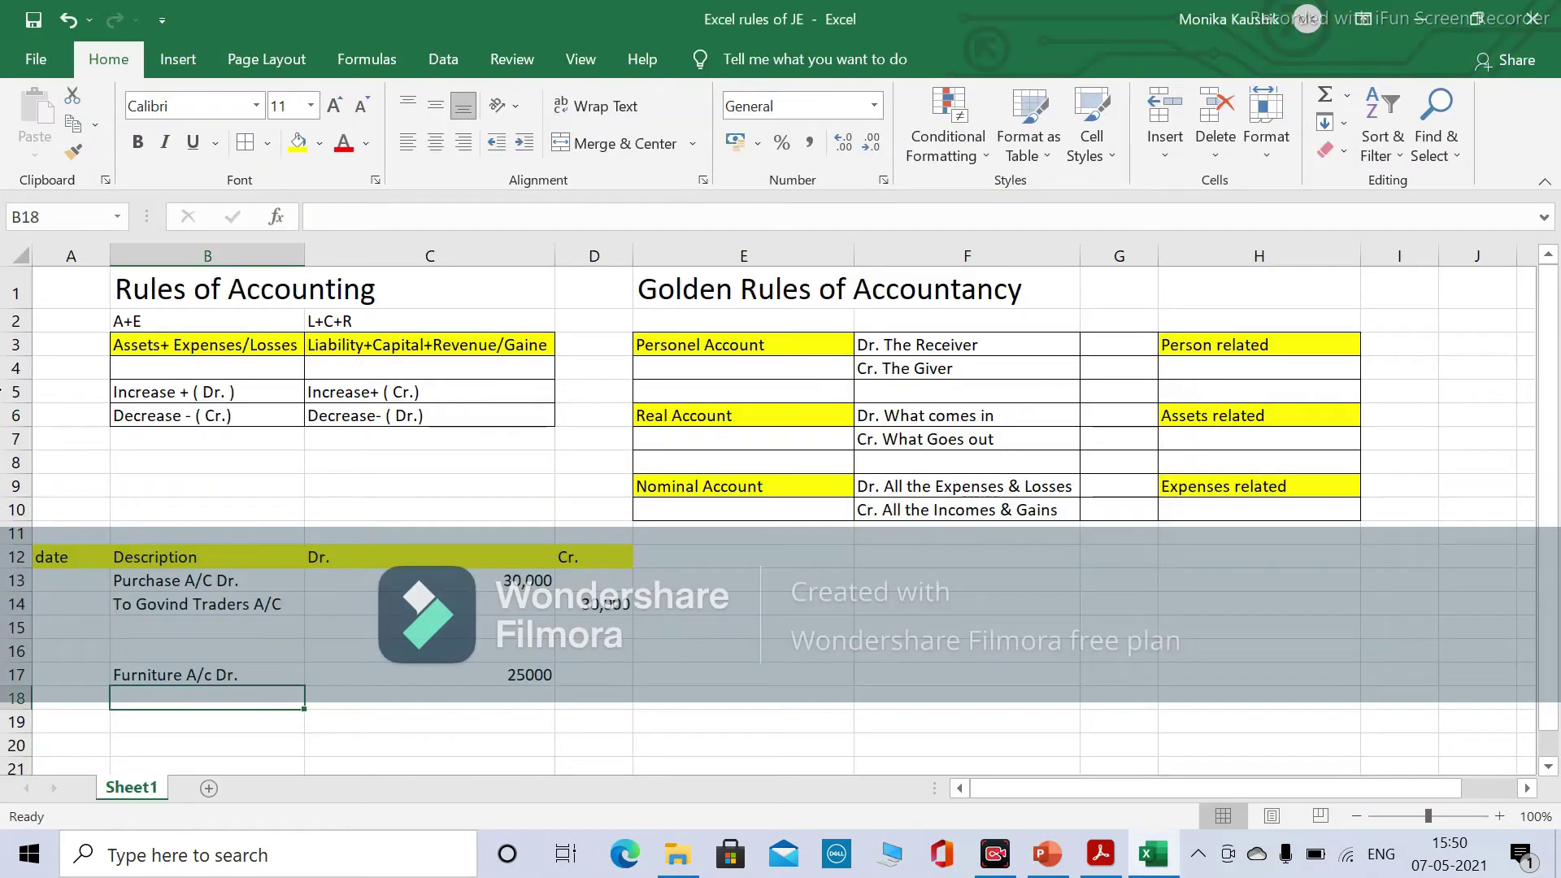
{"action": "left_click", "coordinate": [234, 419]}
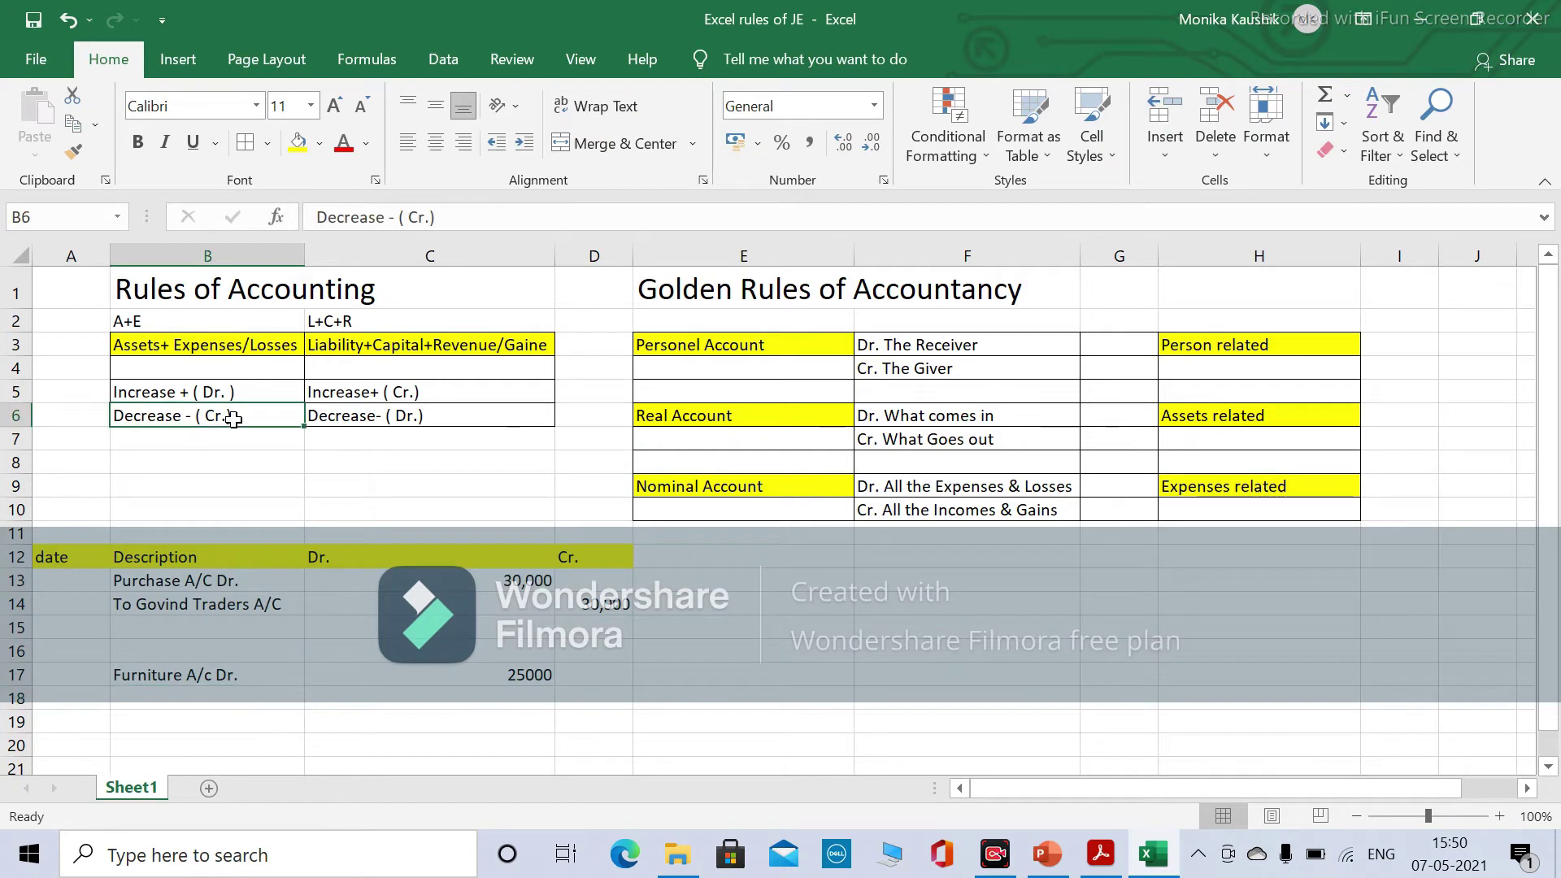
Enter the cash credit line below the furniture debit: To Cash A/C in B18 and 5,000 in D18.
{"action": "left_click", "coordinate": [242, 700]}
{"action": "type", "text": "To Cas"}
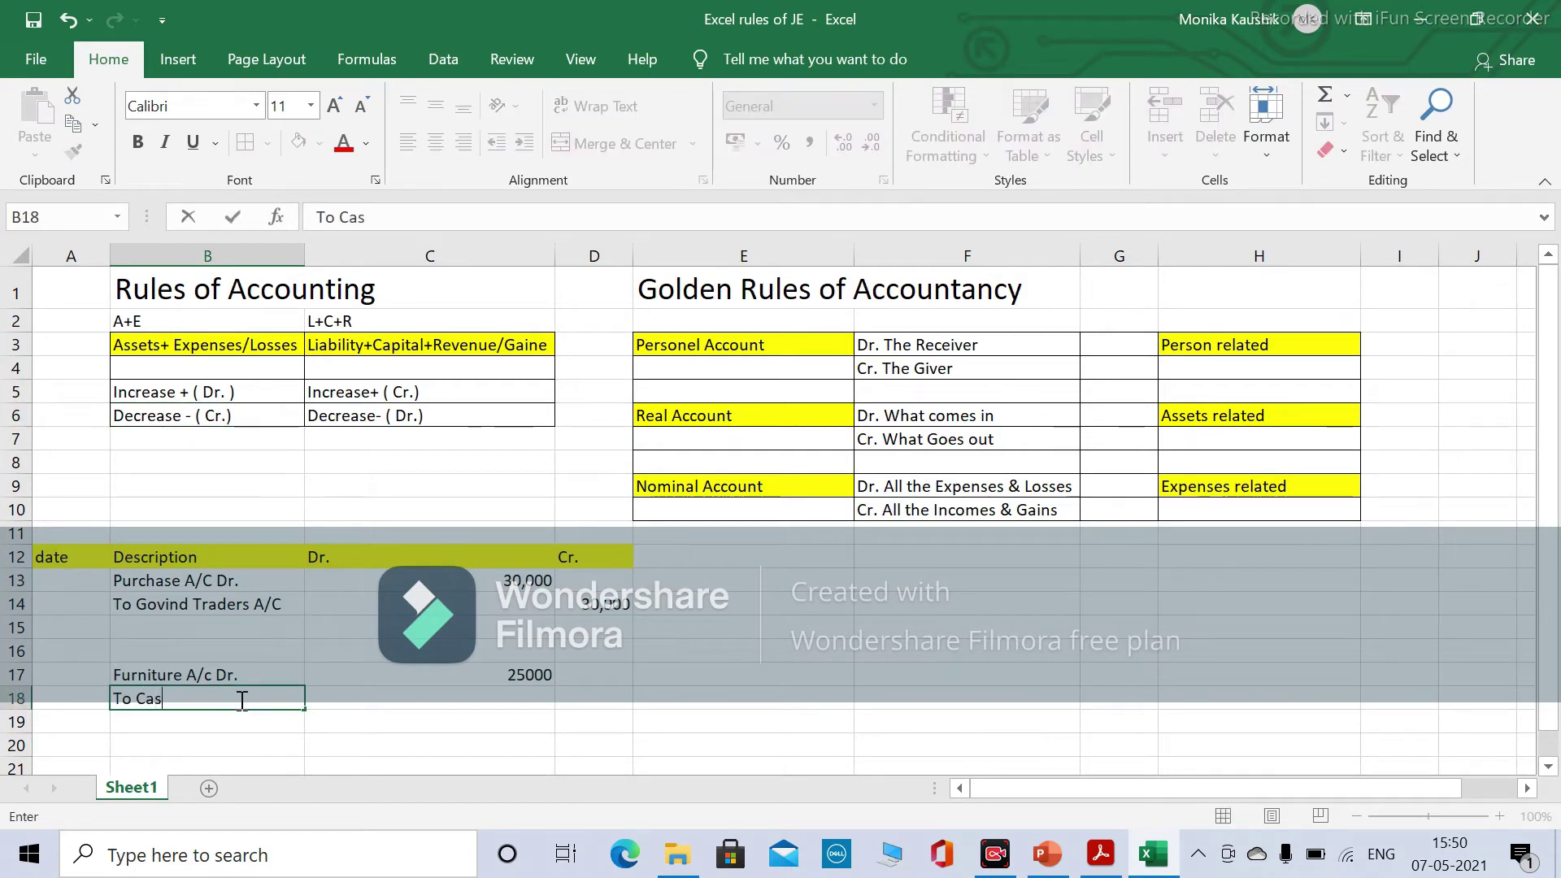
{"action": "type", "text": "h A/C"}
{"action": "key", "text": "Tab"}
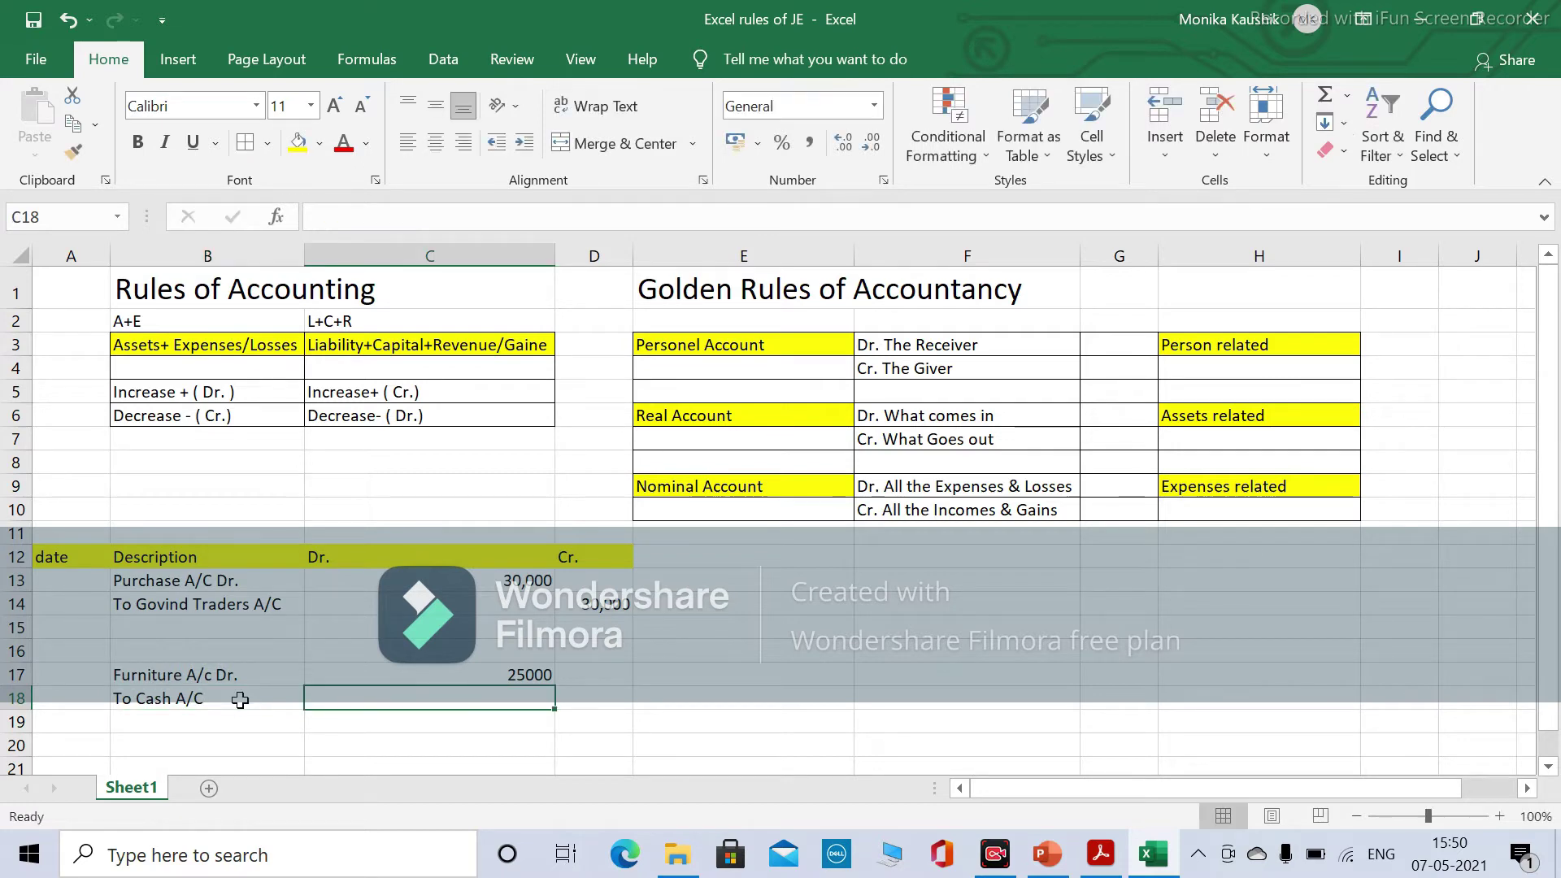
{"action": "key", "text": "Tab"}
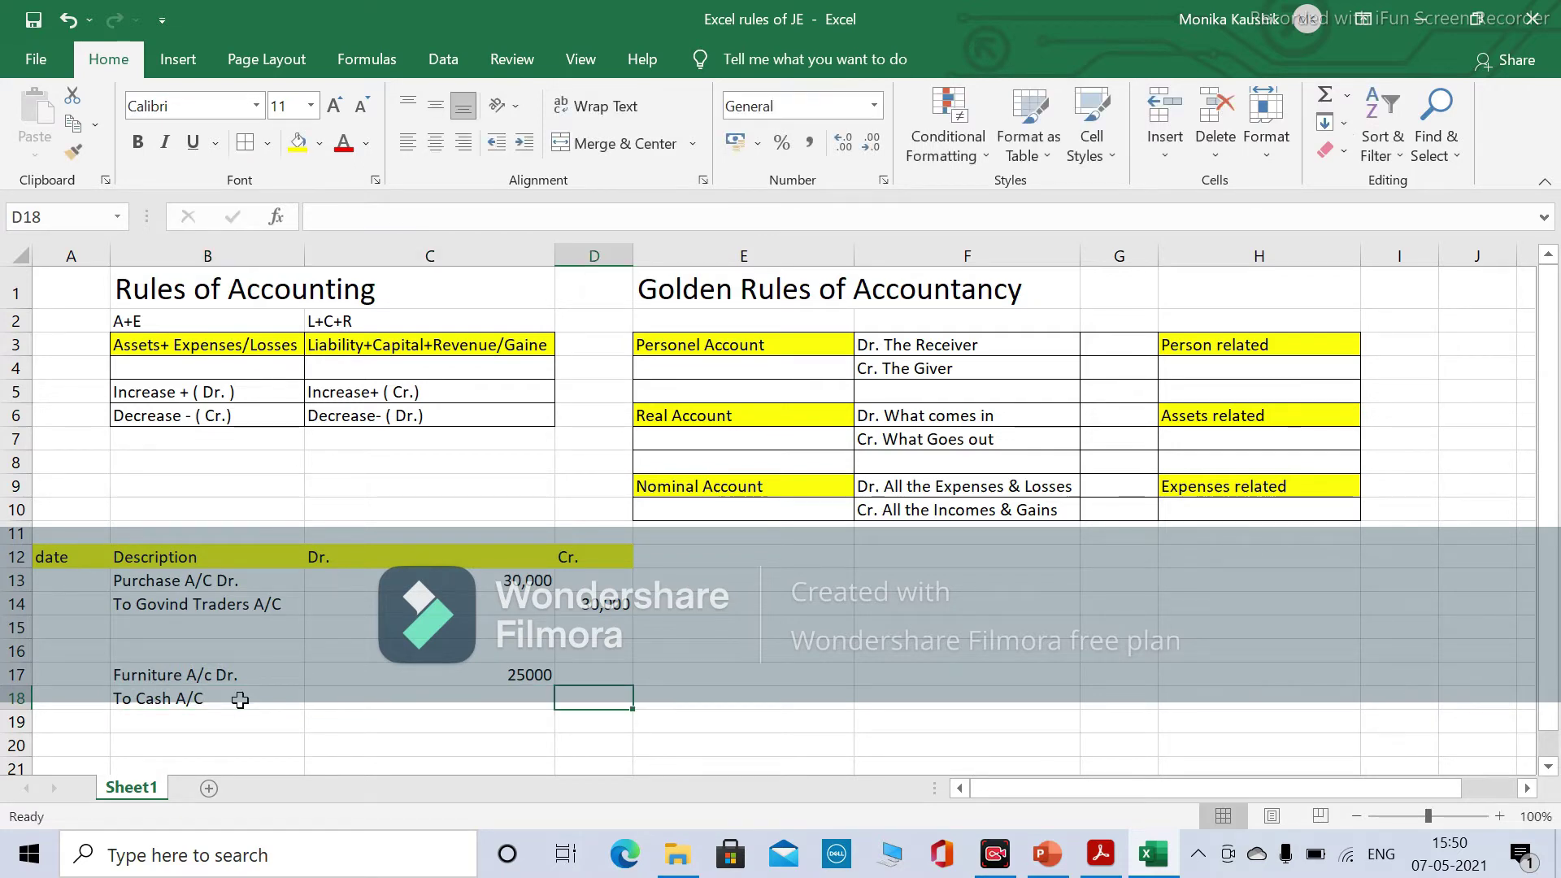
{"action": "type", "text": "5,000"}
{"action": "key", "text": "Tab"}
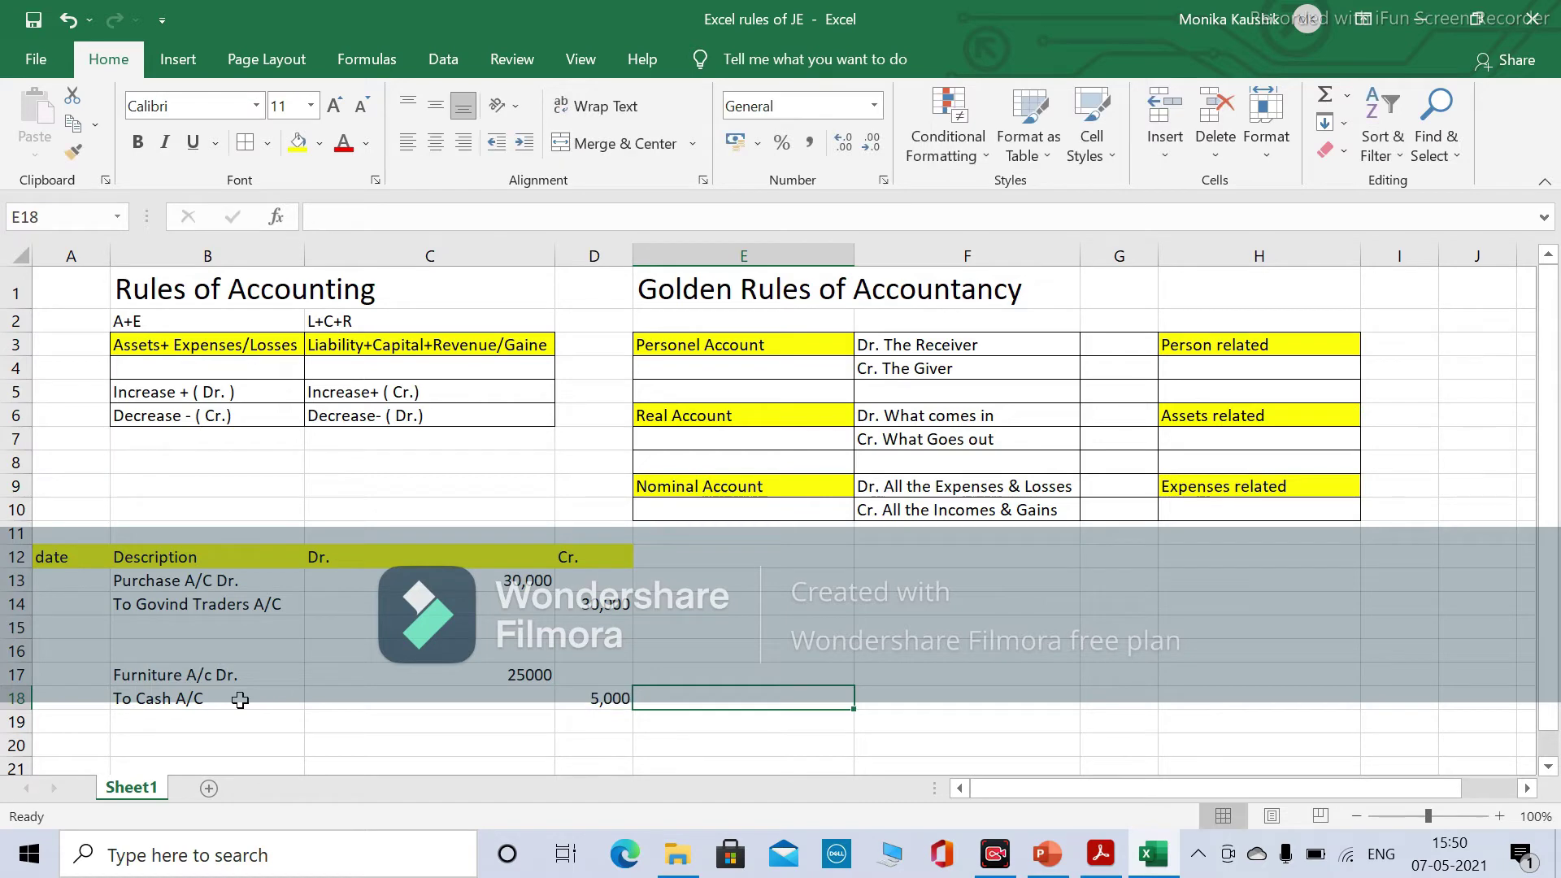
Compare the balance still payable for the furniture on the slide with the increase rule in the worksheet's liability column.
{"action": "key", "text": "Left"}
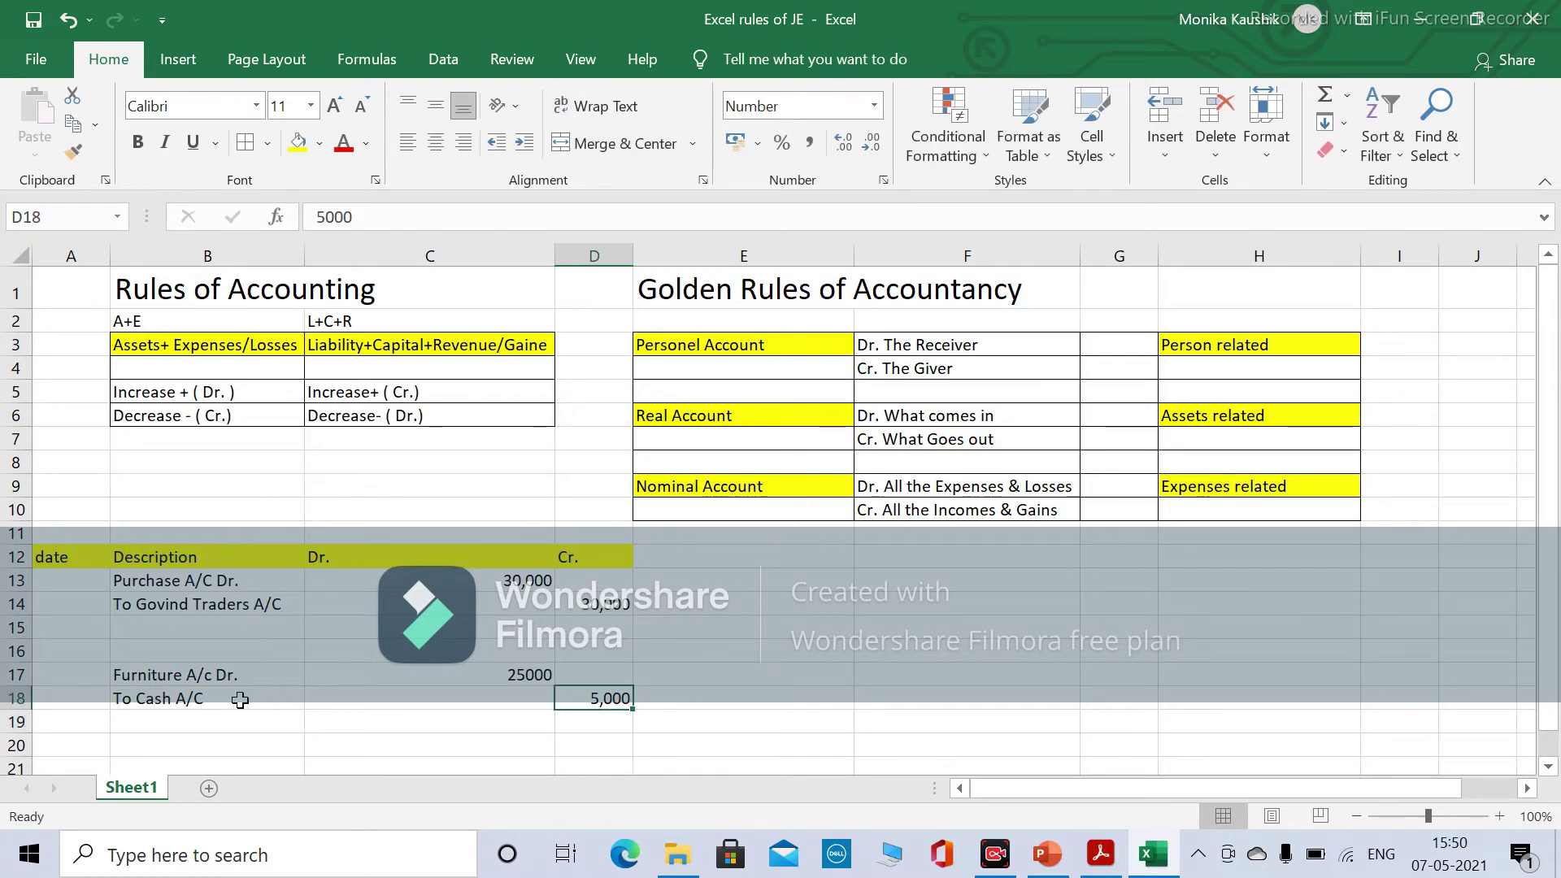
{"action": "key", "text": "Left"}
{"action": "key", "text": "Up"}
{"action": "key", "text": "Down"}
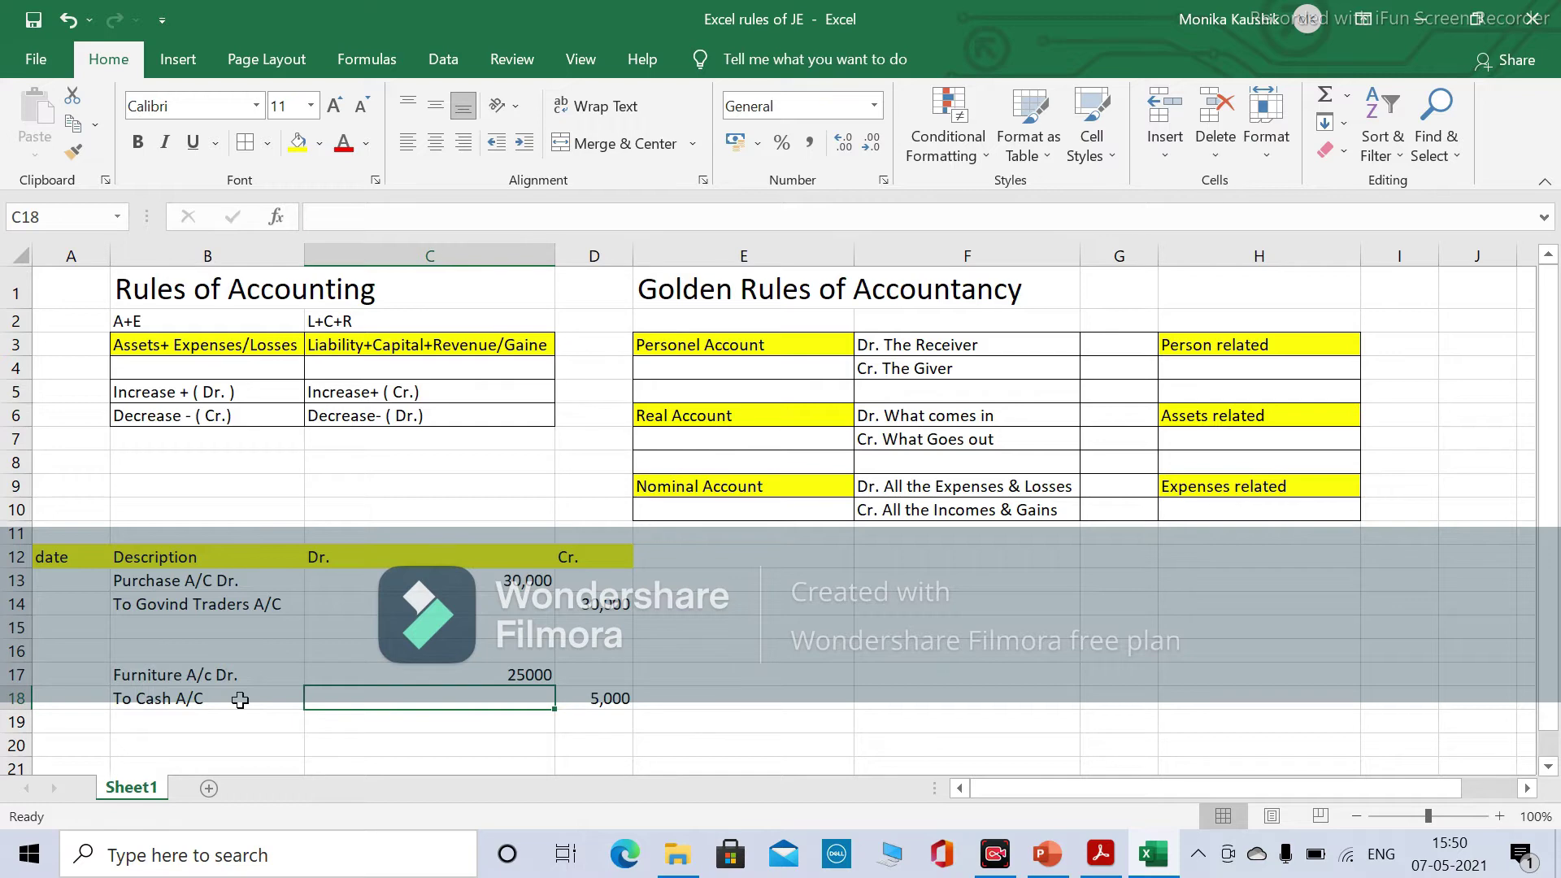
{"action": "key", "text": "Down"}
{"action": "key", "text": "Left"}
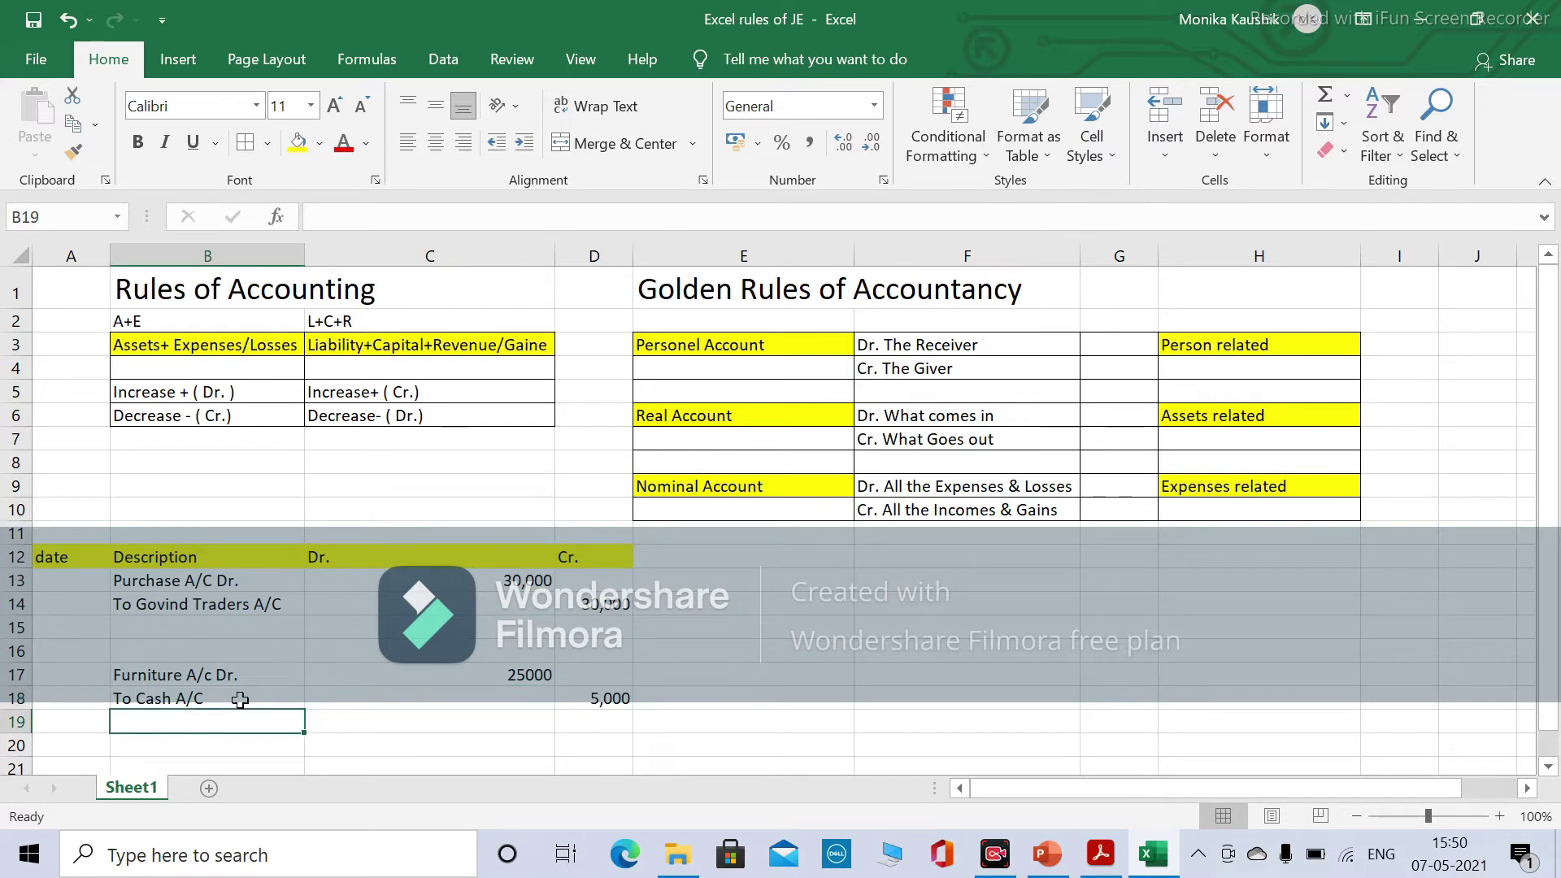
{"action": "key", "text": "alt+Tab"}
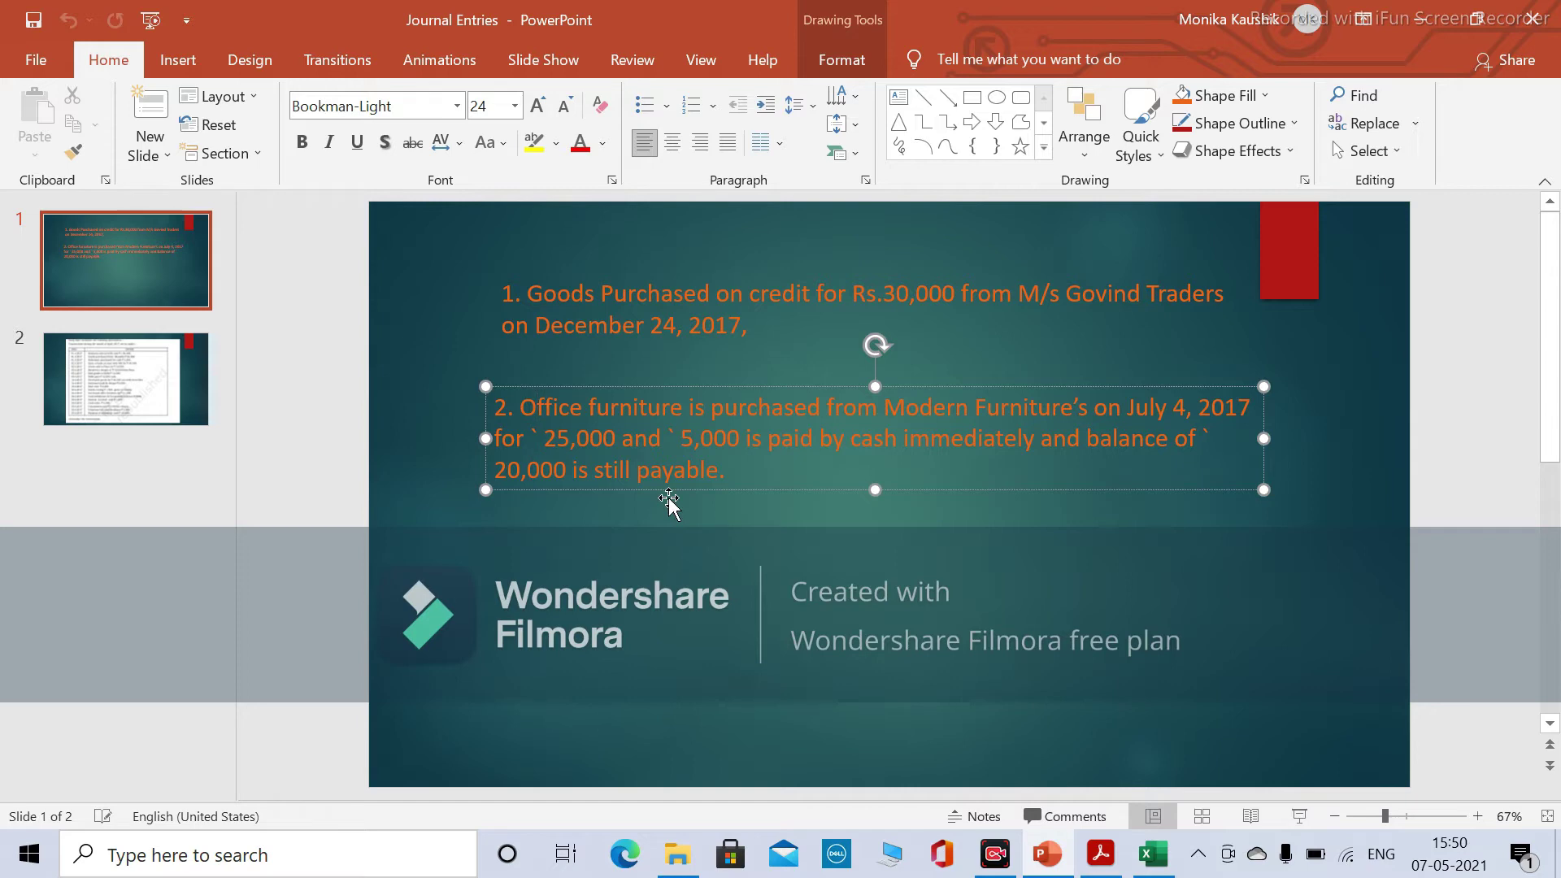
{"action": "key", "text": "alt+Tab"}
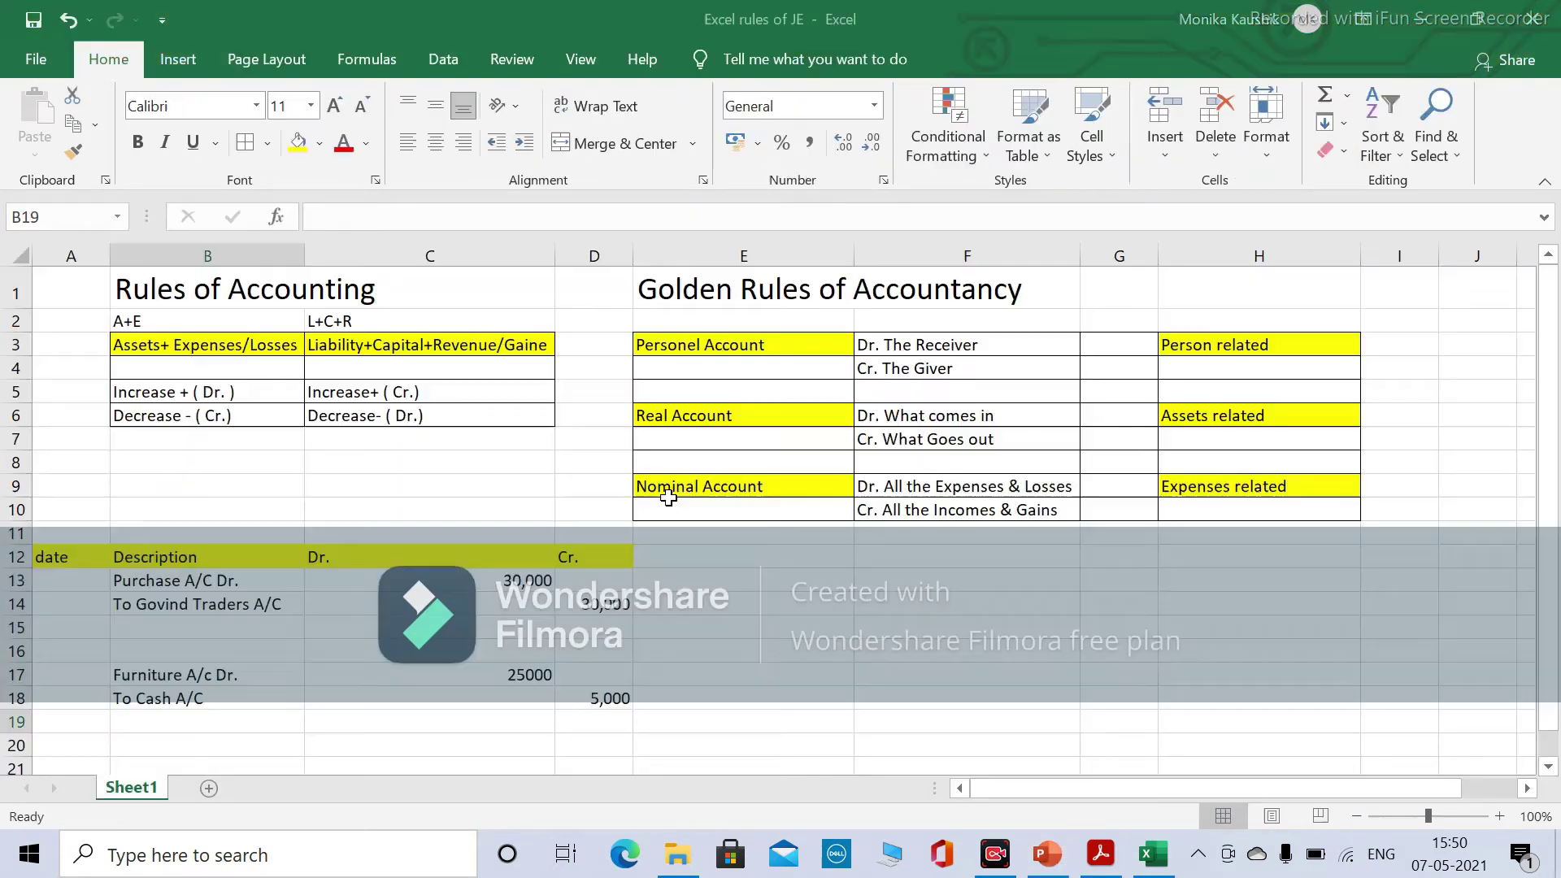
{"action": "left_click", "coordinate": [347, 394]}
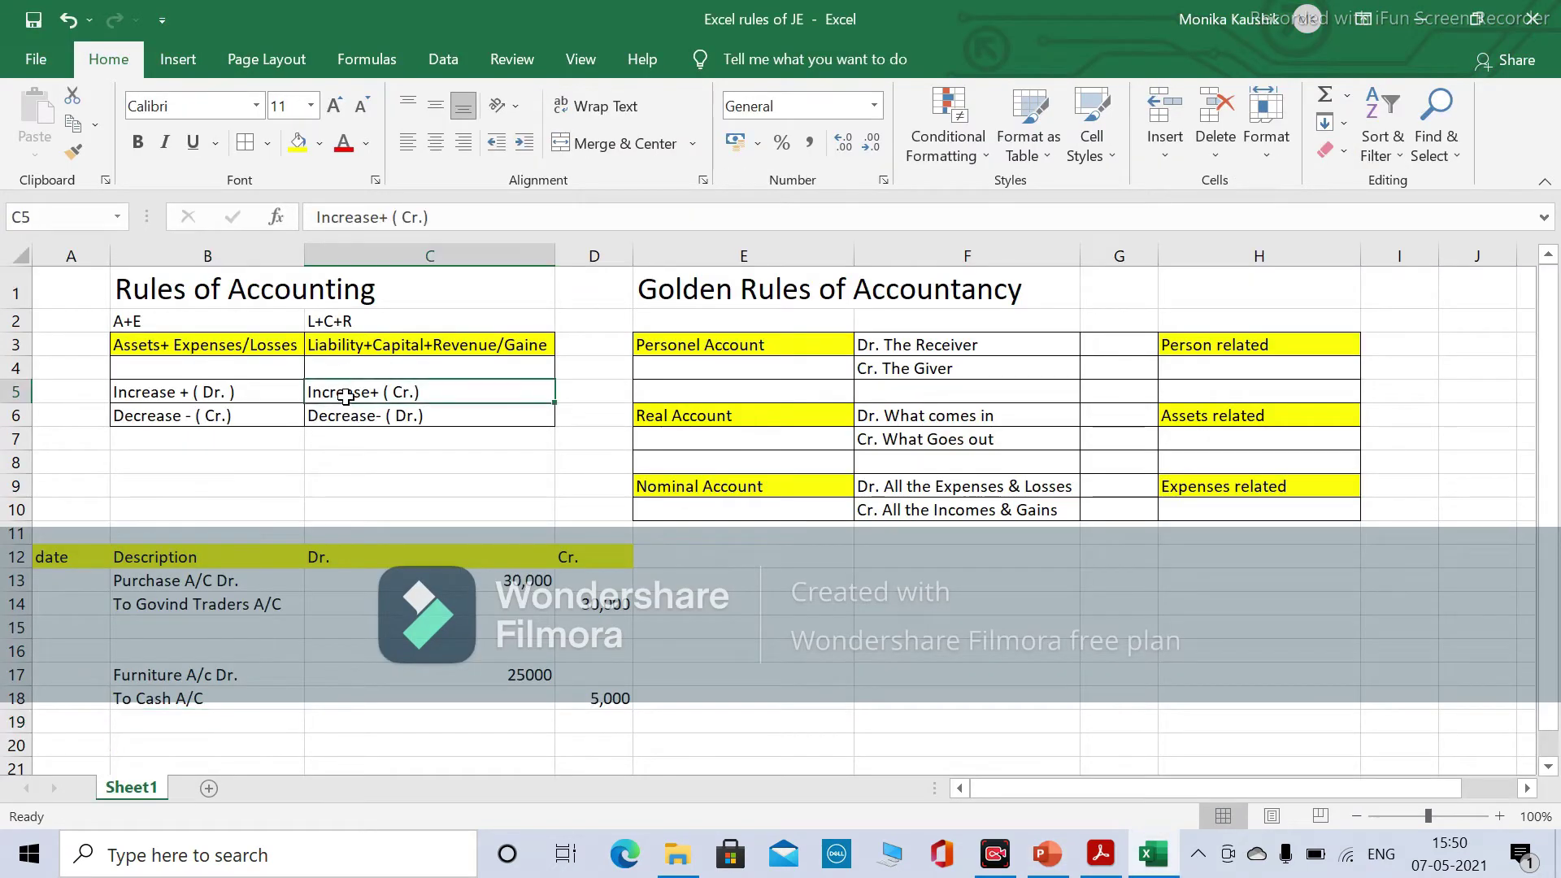
Enter To Creditors A/c in B19 as the second credit account of the furniture entry.
{"action": "left_click", "coordinate": [193, 727]}
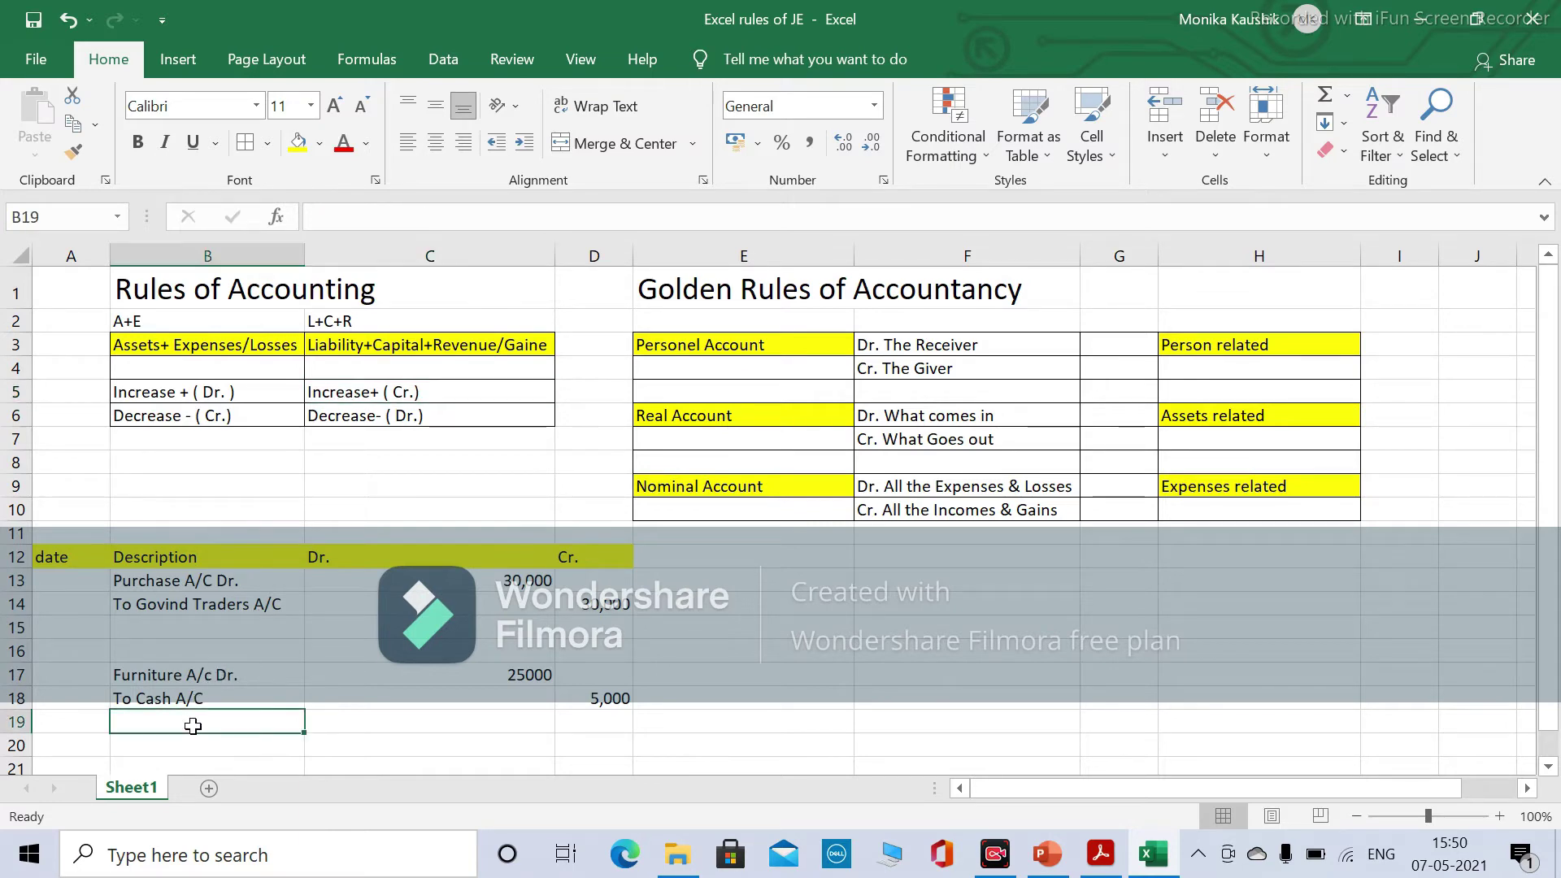
{"action": "type", "text": "To "}
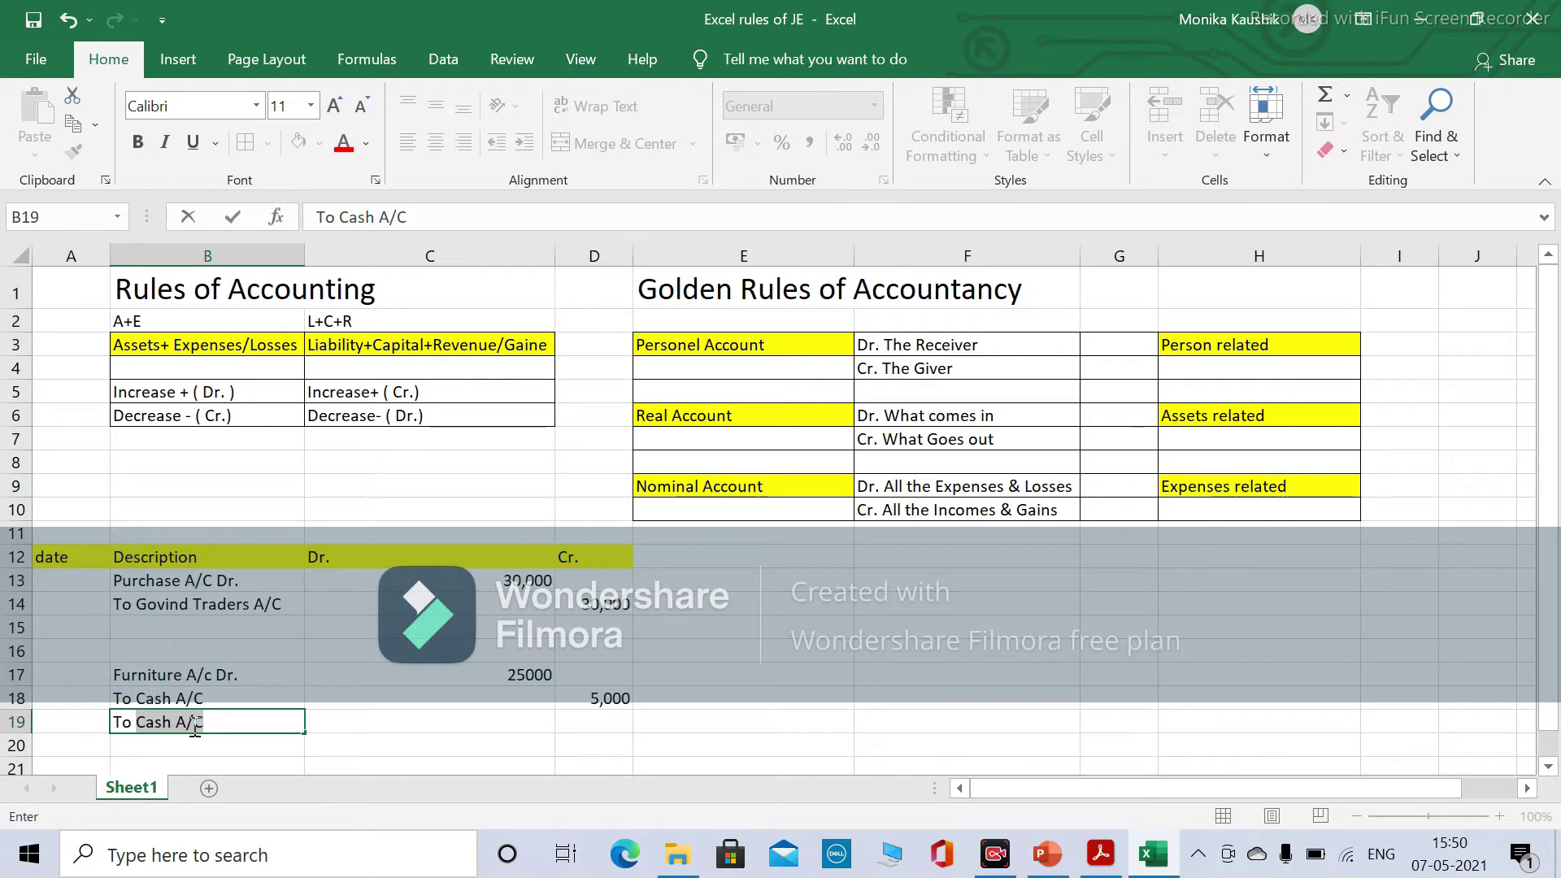
{"action": "type", "text": "Credit"}
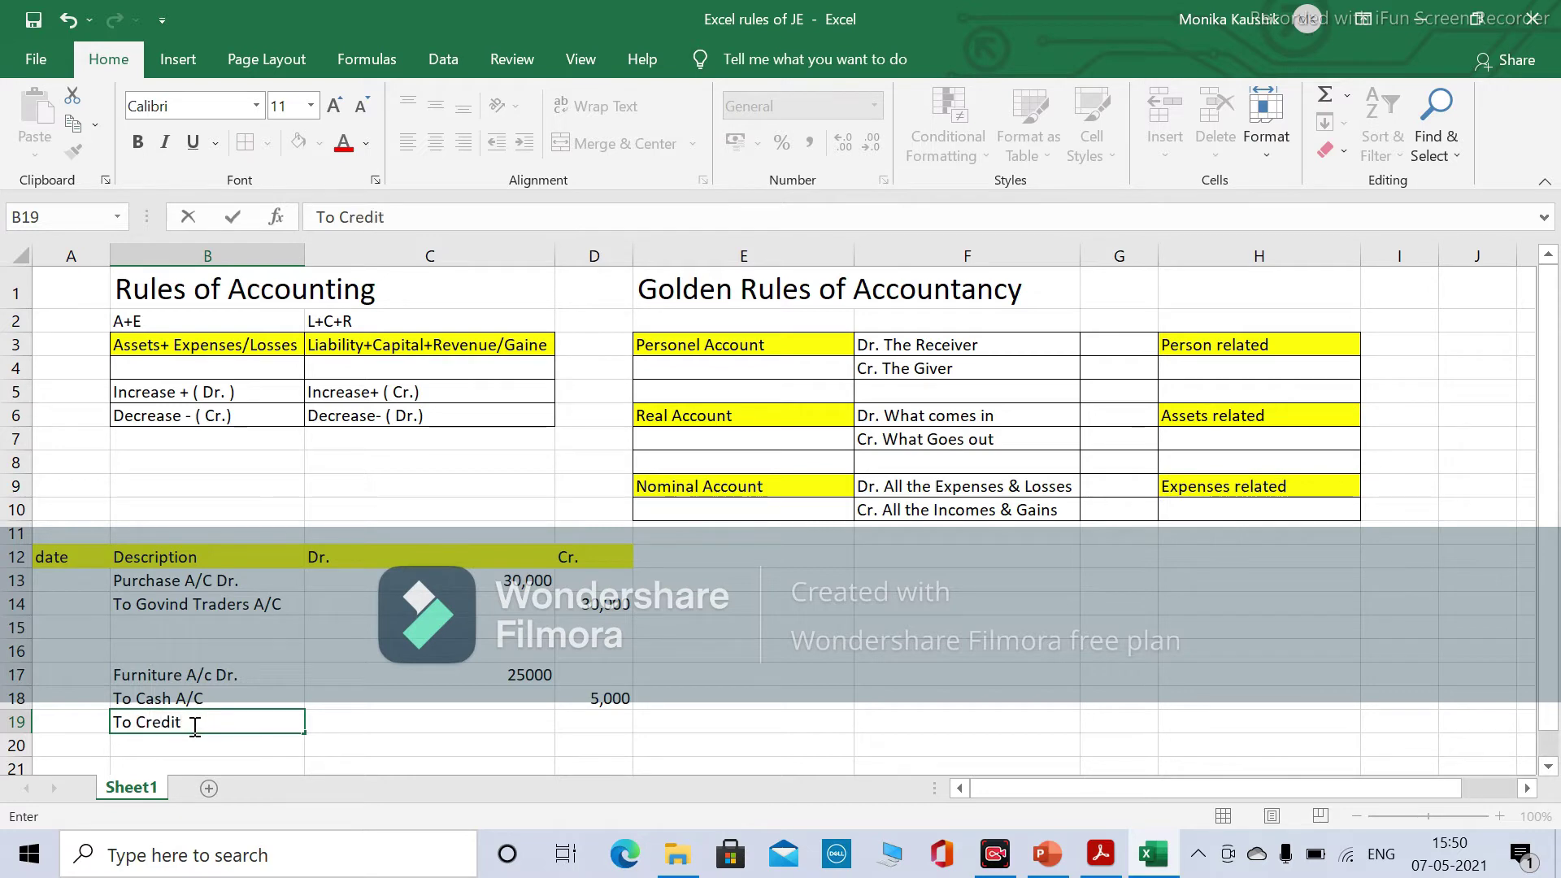
{"action": "type", "text": "ors A?c"}
{"action": "key", "text": "Tab"}
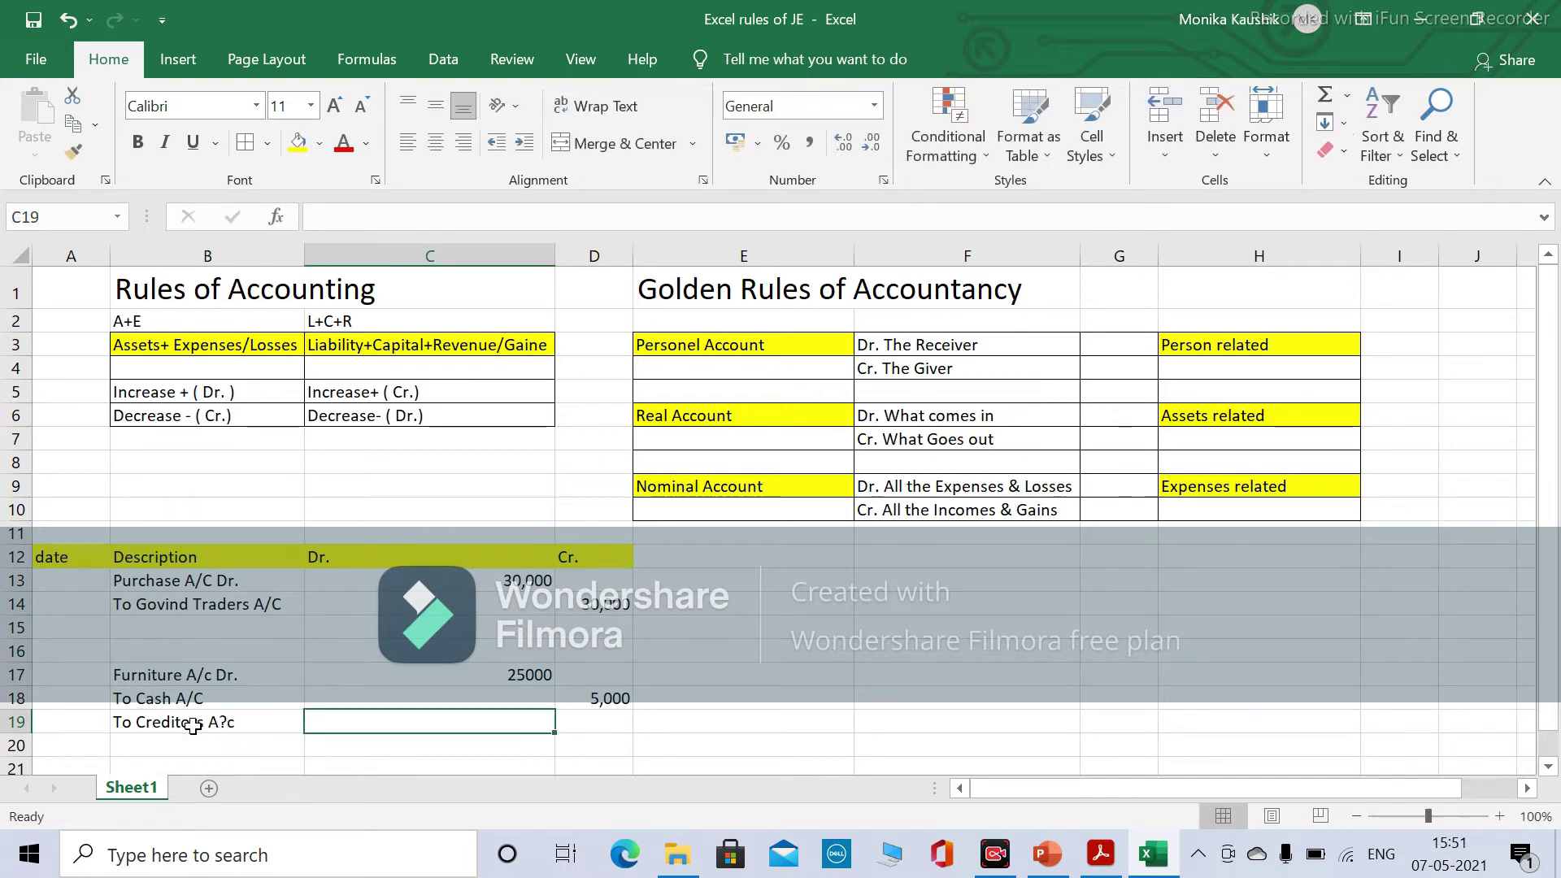
{"action": "left_click", "coordinate": [192, 726]}
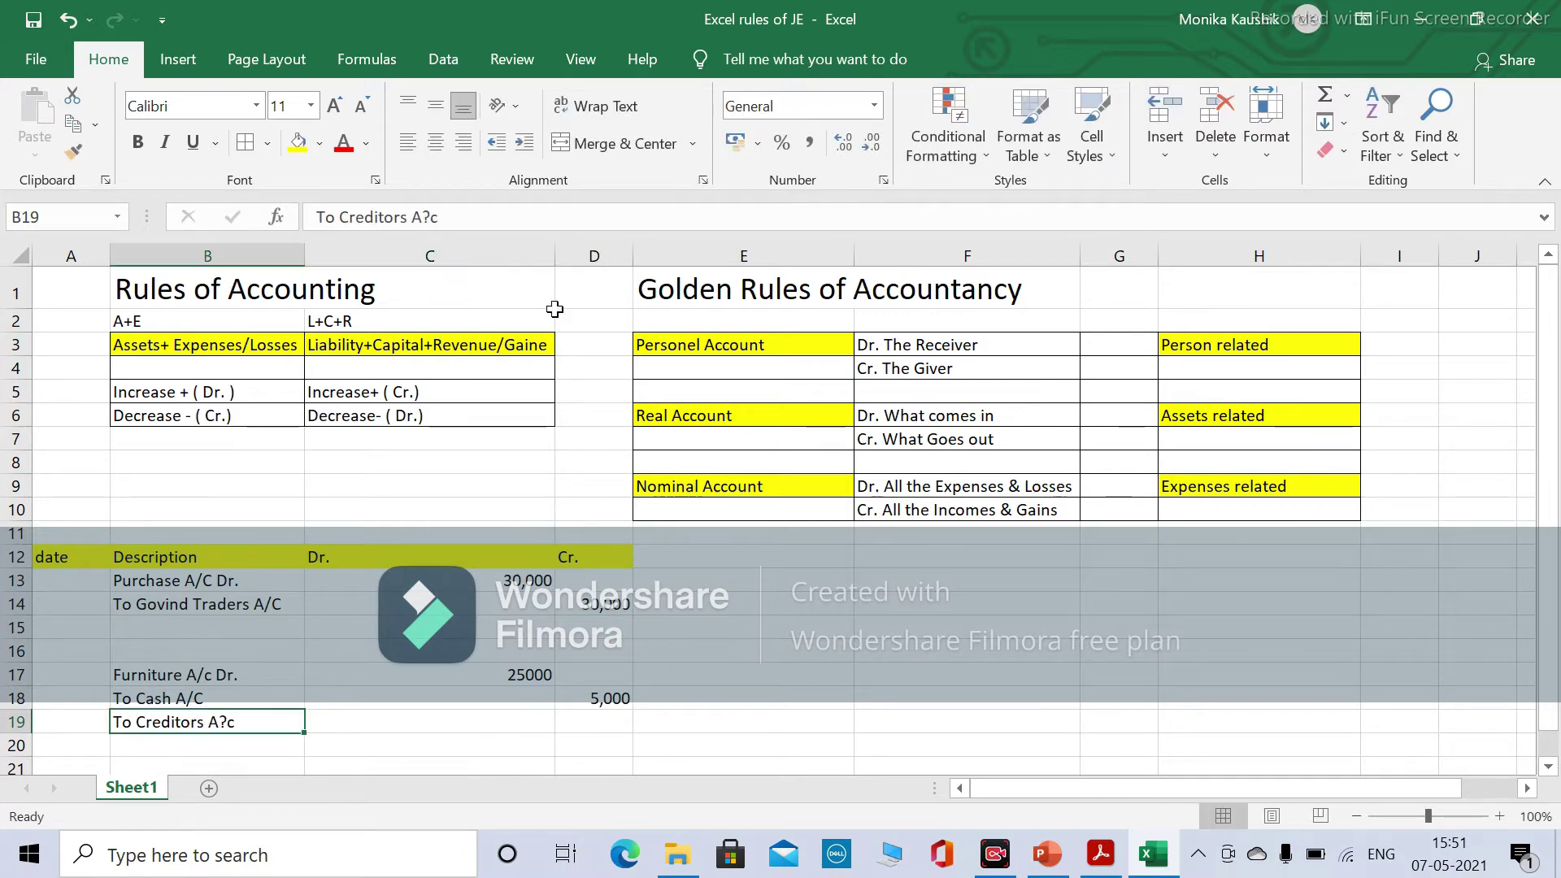
{"action": "left_click", "coordinate": [431, 213]}
{"action": "key", "text": "BackSpace"}
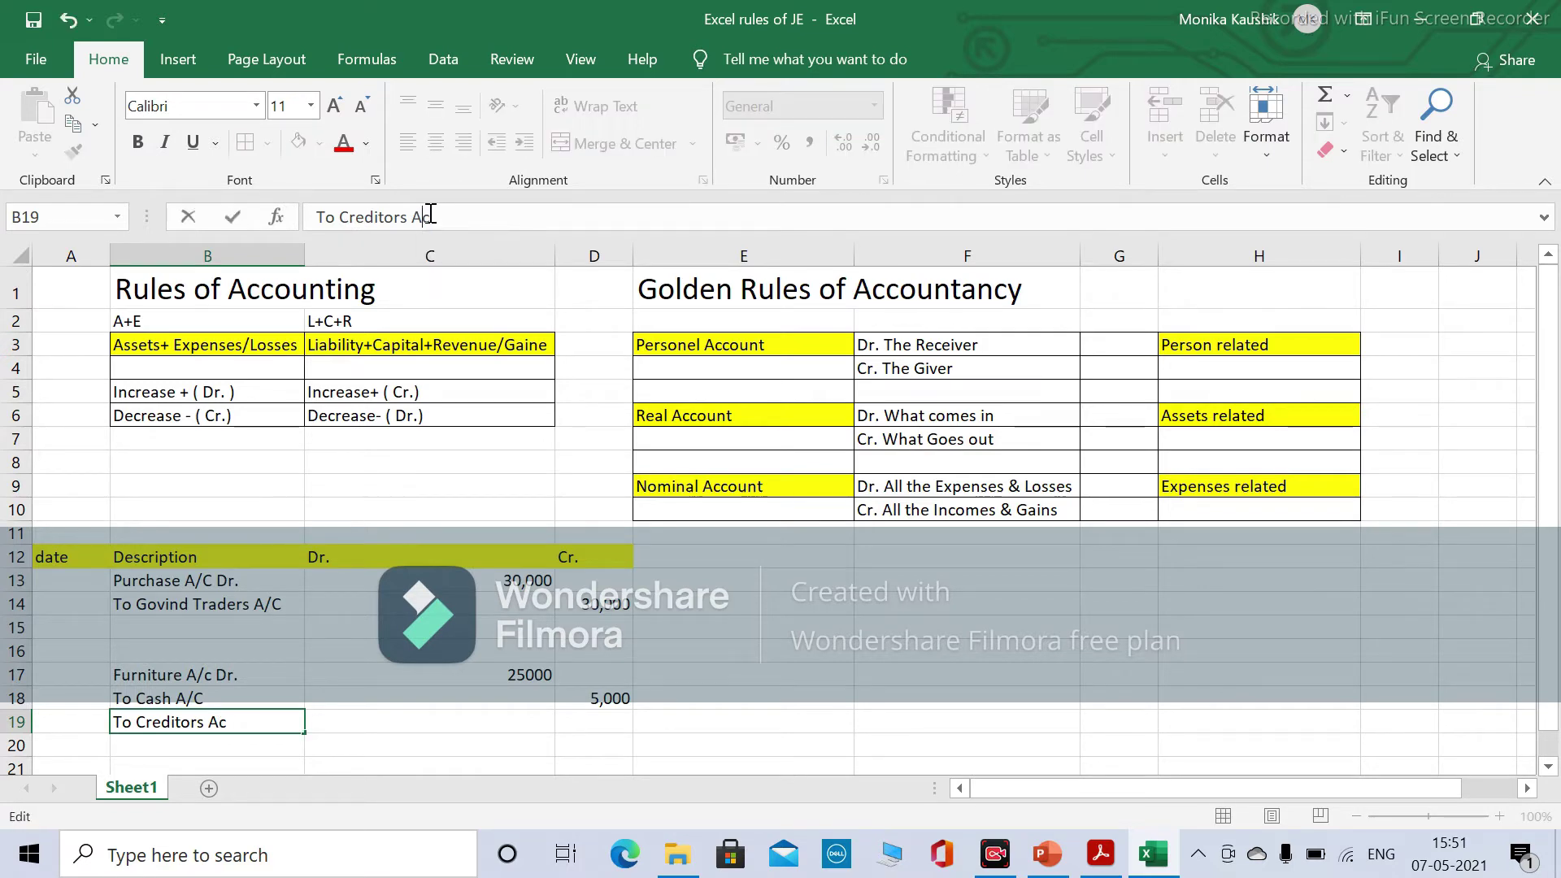
{"action": "type", "text": "/"}
{"action": "key", "text": "Tab"}
Check the furniture supplier on the PowerPoint slide and replace the creditors account in B19 of the worksheet with To Modern Furnitures.
{"action": "key", "text": "Tab"}
{"action": "key", "text": "alt+Tab"}
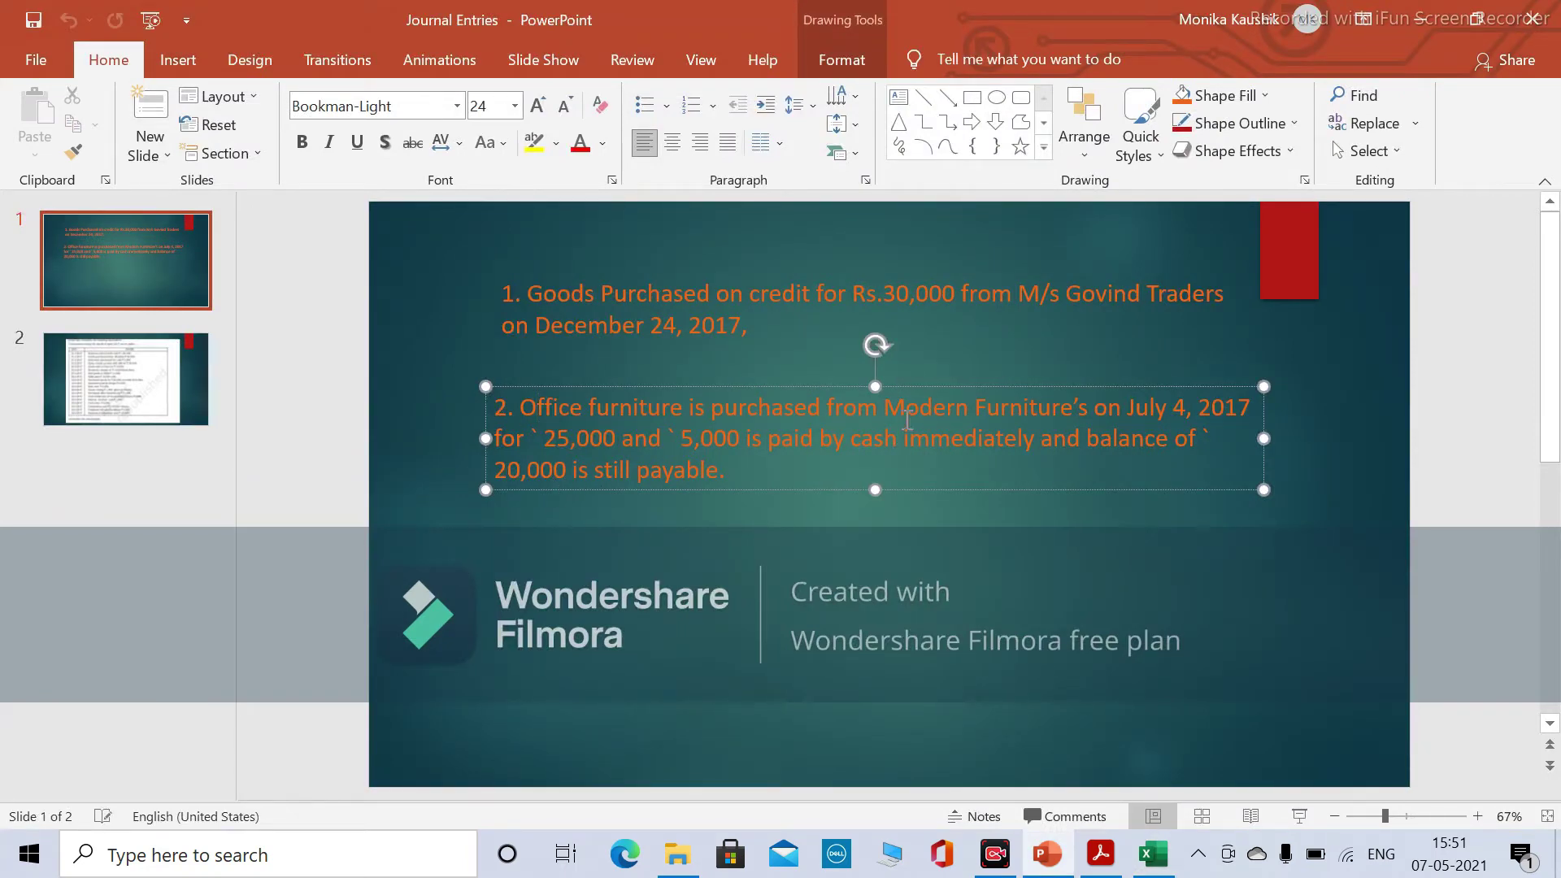
{"action": "key", "text": "alt+Tab"}
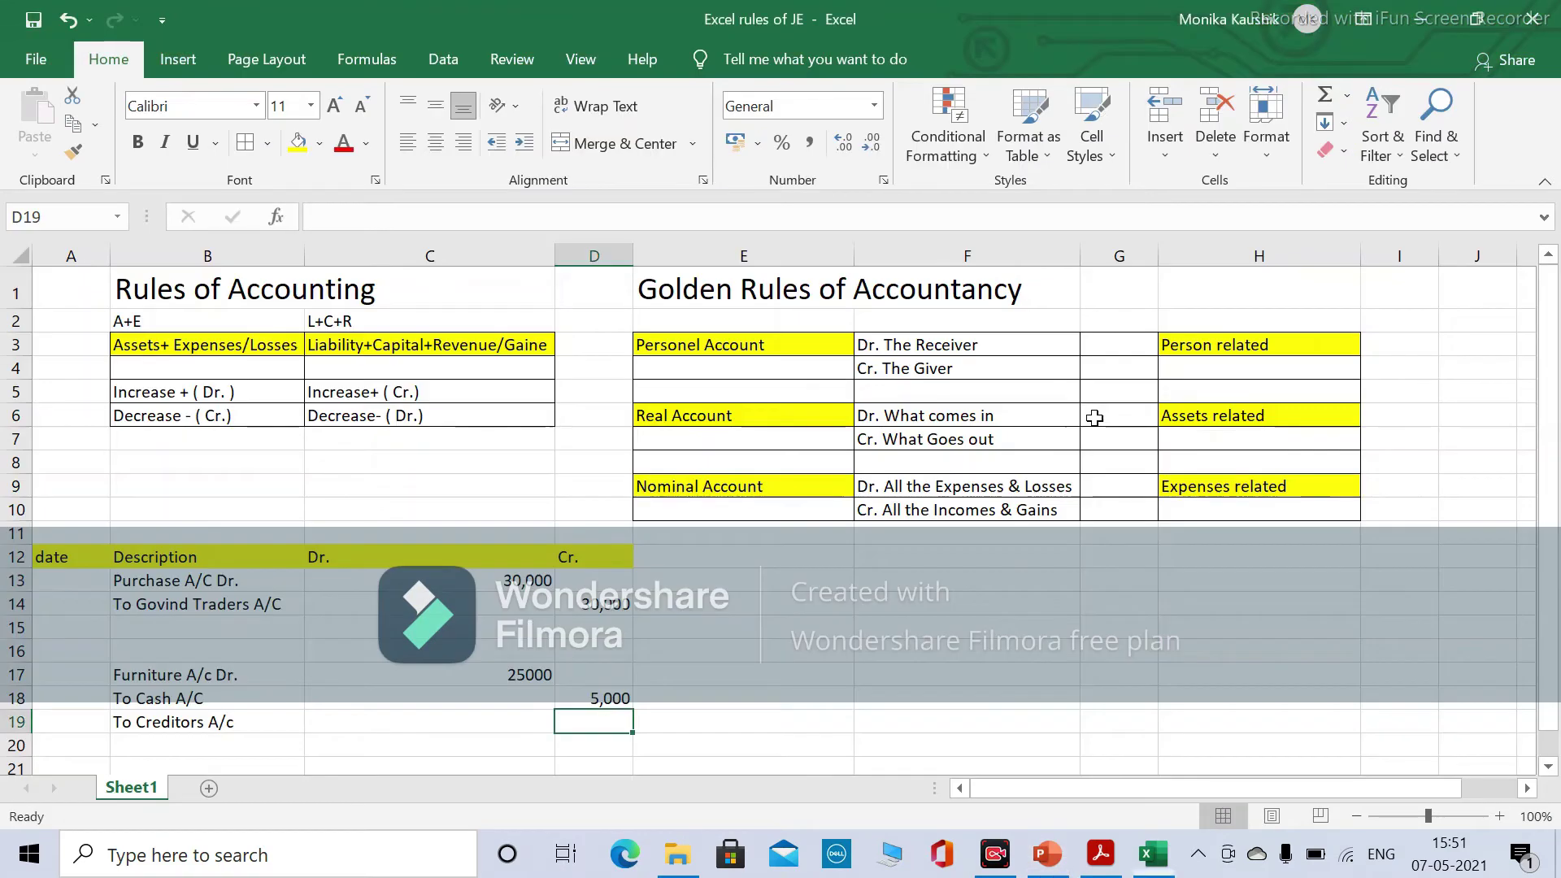
{"action": "left_click", "coordinate": [213, 721]}
{"action": "left_click", "coordinate": [444, 217]}
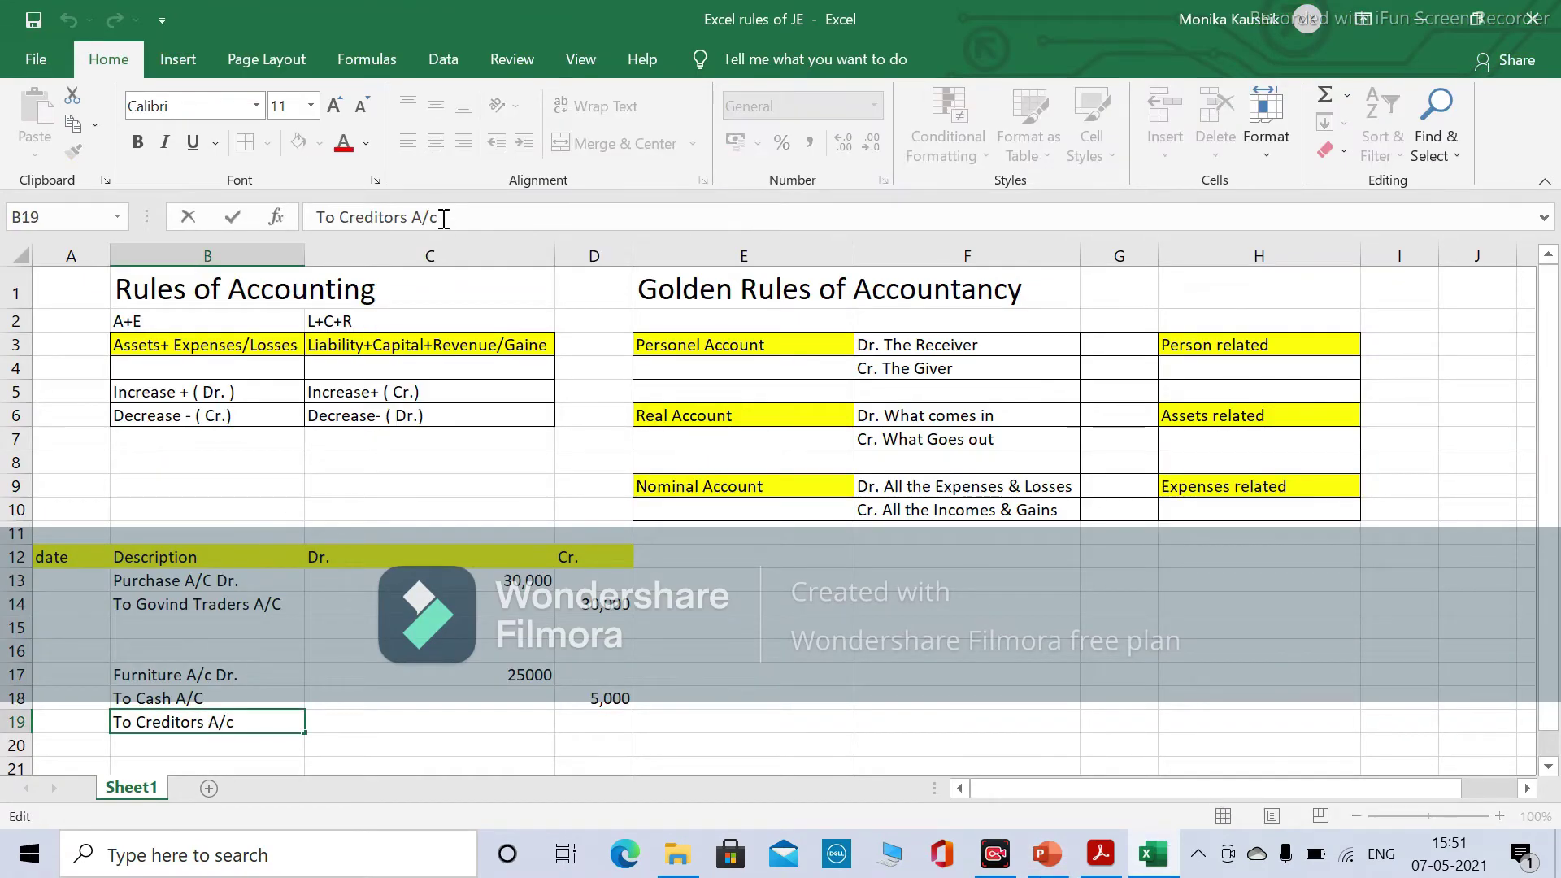
{"action": "key", "text": "BackSpace"}
{"action": "key", "text": "BackSpace"}
{"action": "key", "text": "BackSpace"}
{"action": "key", "text": "BackSpace"}
{"action": "key", "text": "BackSpace"}
{"action": "key", "text": "BackSpace"}
{"action": "key", "text": "BackSpace"}
{"action": "key", "text": "BackSpace"}
{"action": "key", "text": "BackSpace"}
{"action": "key", "text": "BackSpace"}
{"action": "key", "text": "BackSpace"}
{"action": "key", "text": "BackSpace"}
{"action": "key", "text": "BackSpace"}
{"action": "type", "text": "Mod"}
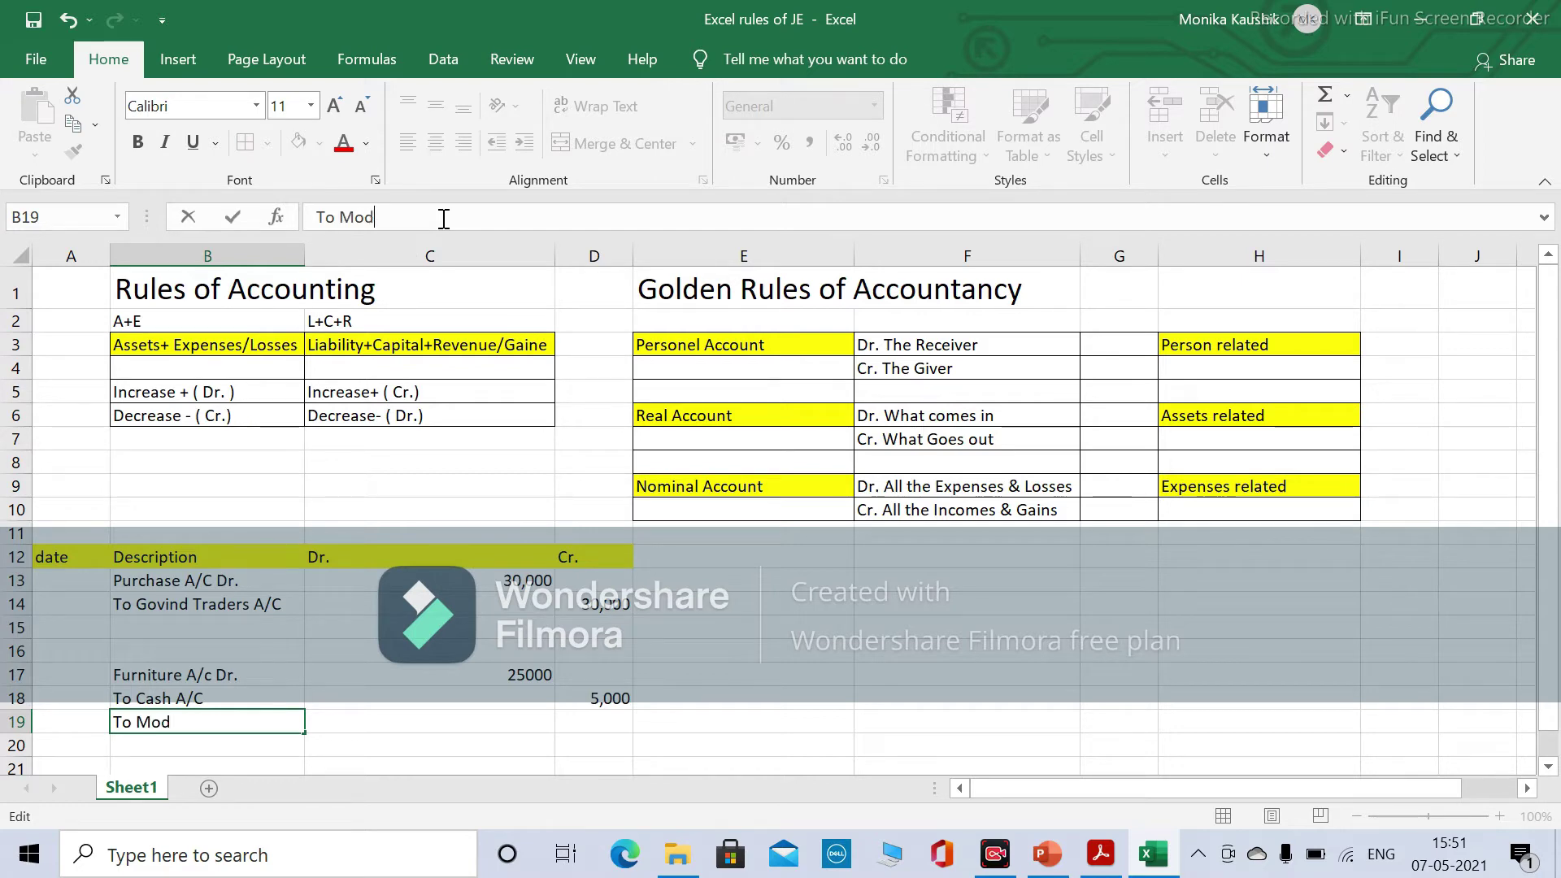
{"action": "type", "text": "ern Furnitures"}
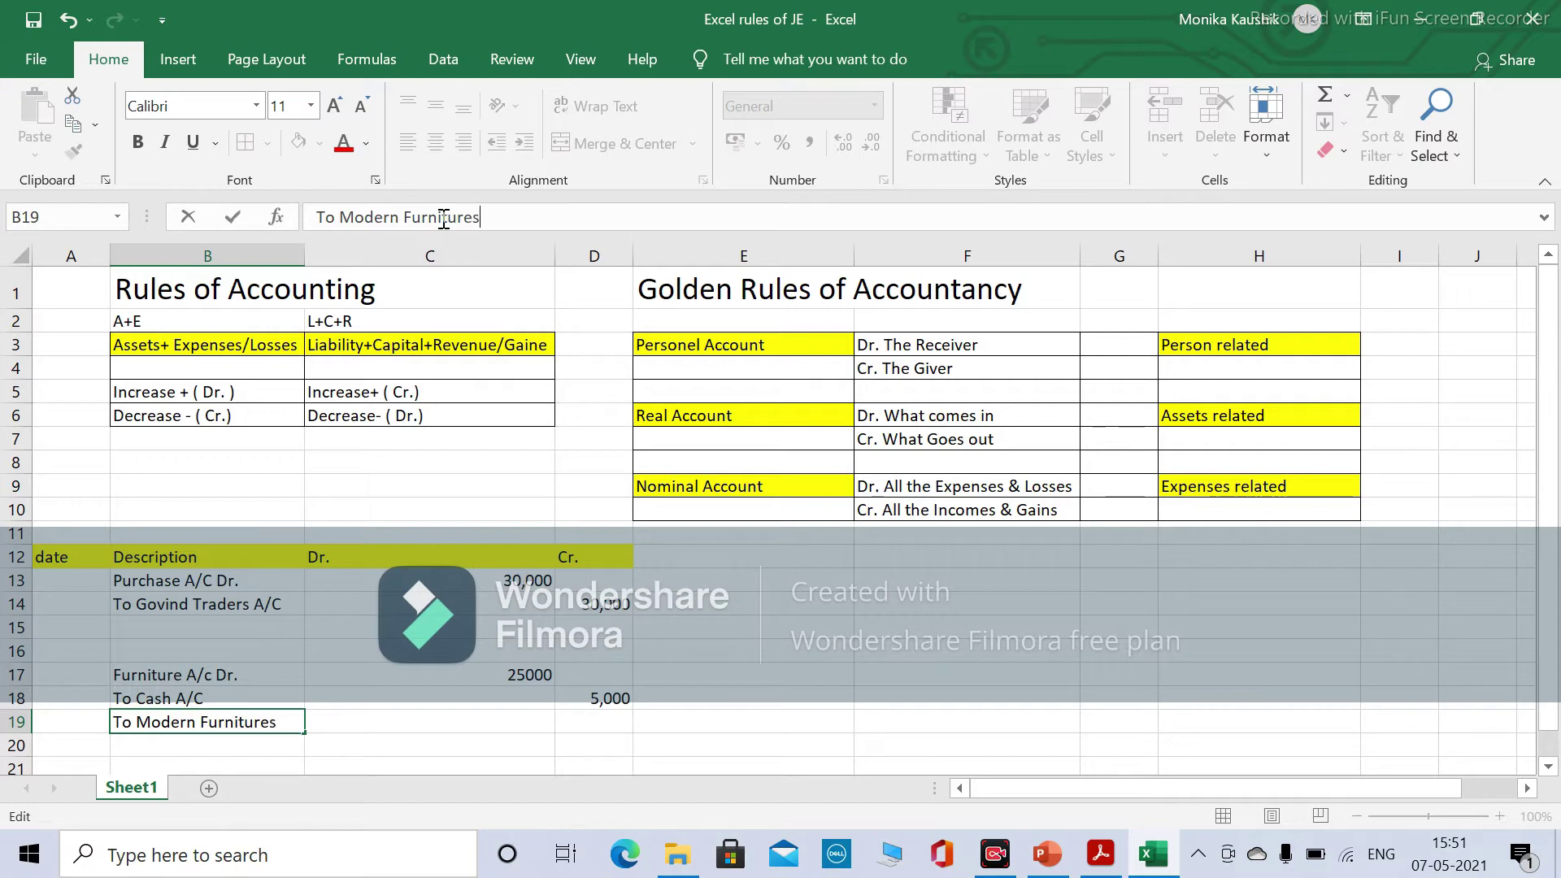
{"action": "key", "text": "Tab"}
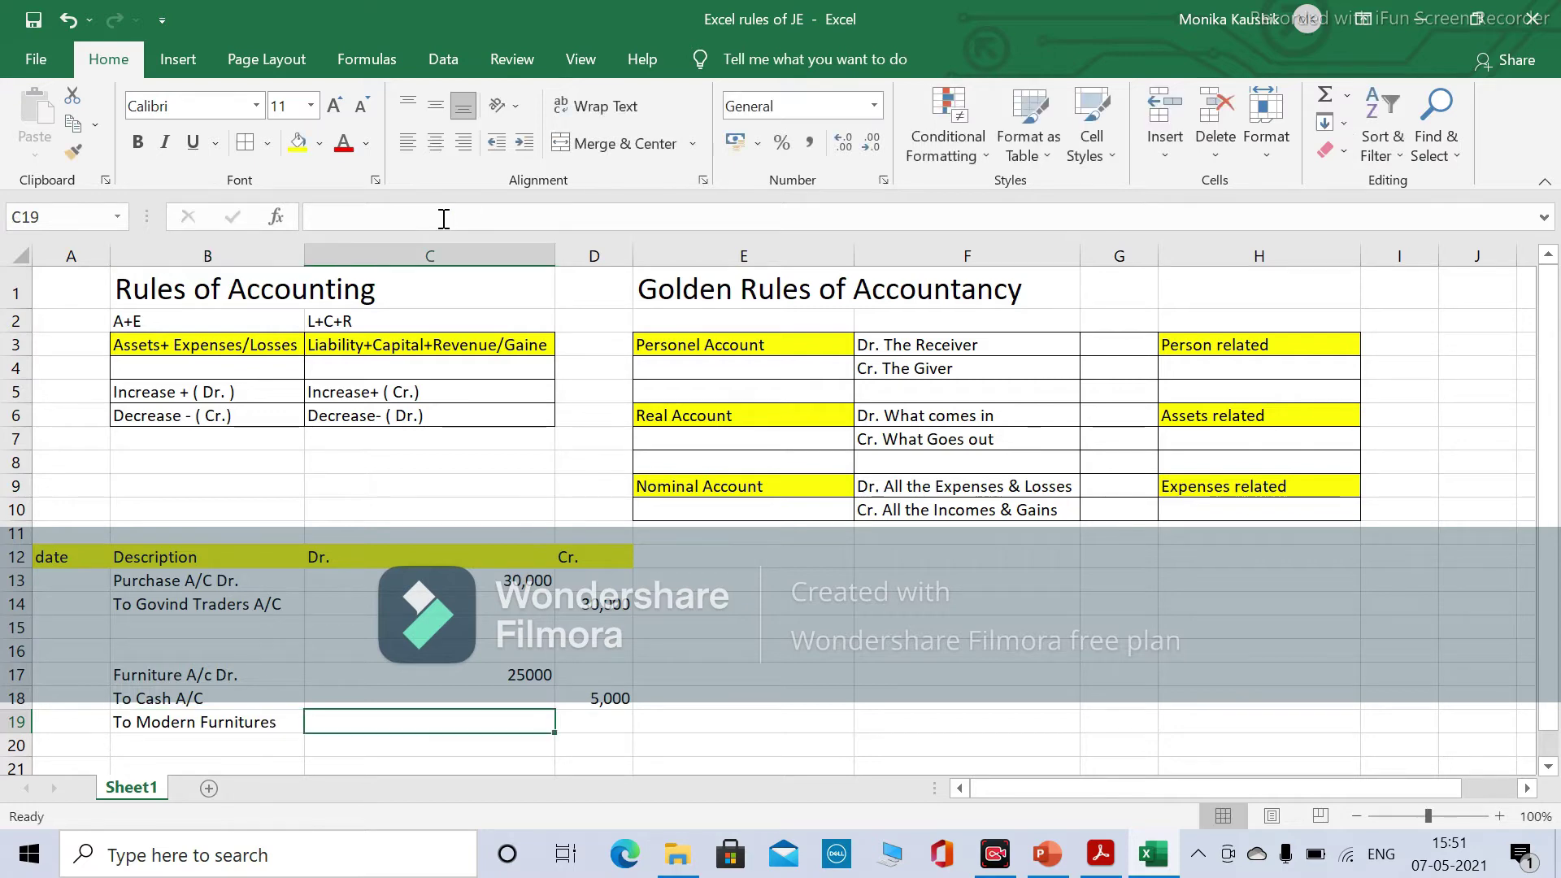
Correct the account name in B19 to To Modern Furniture A/c and enter 20,000 as its credit amount in D19.
{"action": "double_click", "coordinate": [228, 721]}
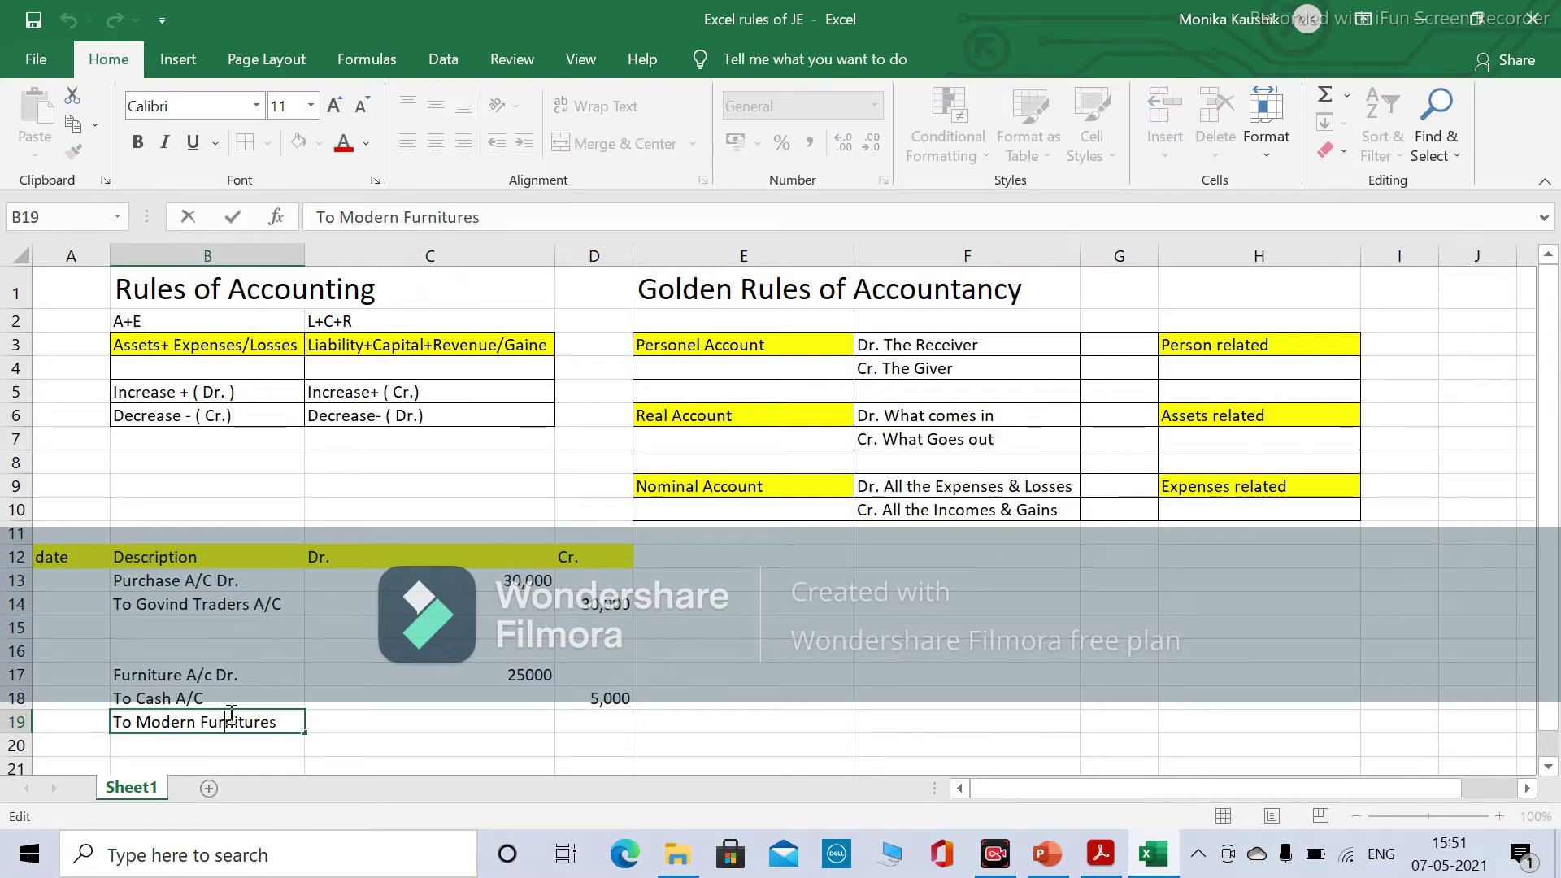
{"action": "key", "text": "BackSpace"}
{"action": "type", "text": "A/c"}
{"action": "key", "text": "BackSpace"}
{"action": "key", "text": "BackSpace"}
{"action": "type", "text": "/c"}
{"action": "key", "text": "Tab"}
{"action": "key", "text": "Tab"}
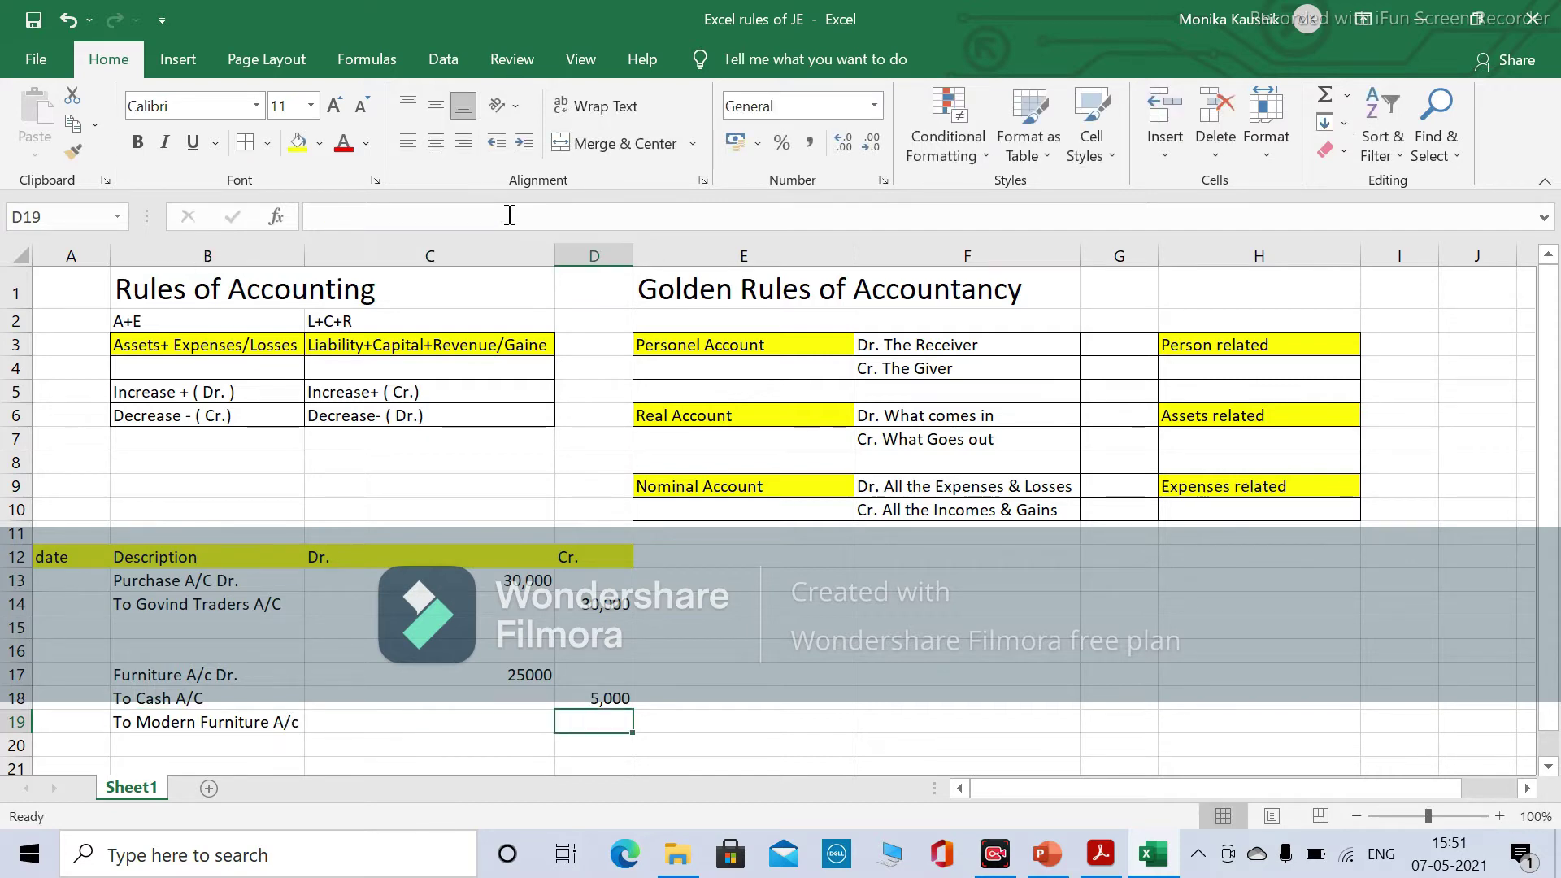
{"action": "type", "text": "20,000"}
{"action": "key", "text": "Tab"}
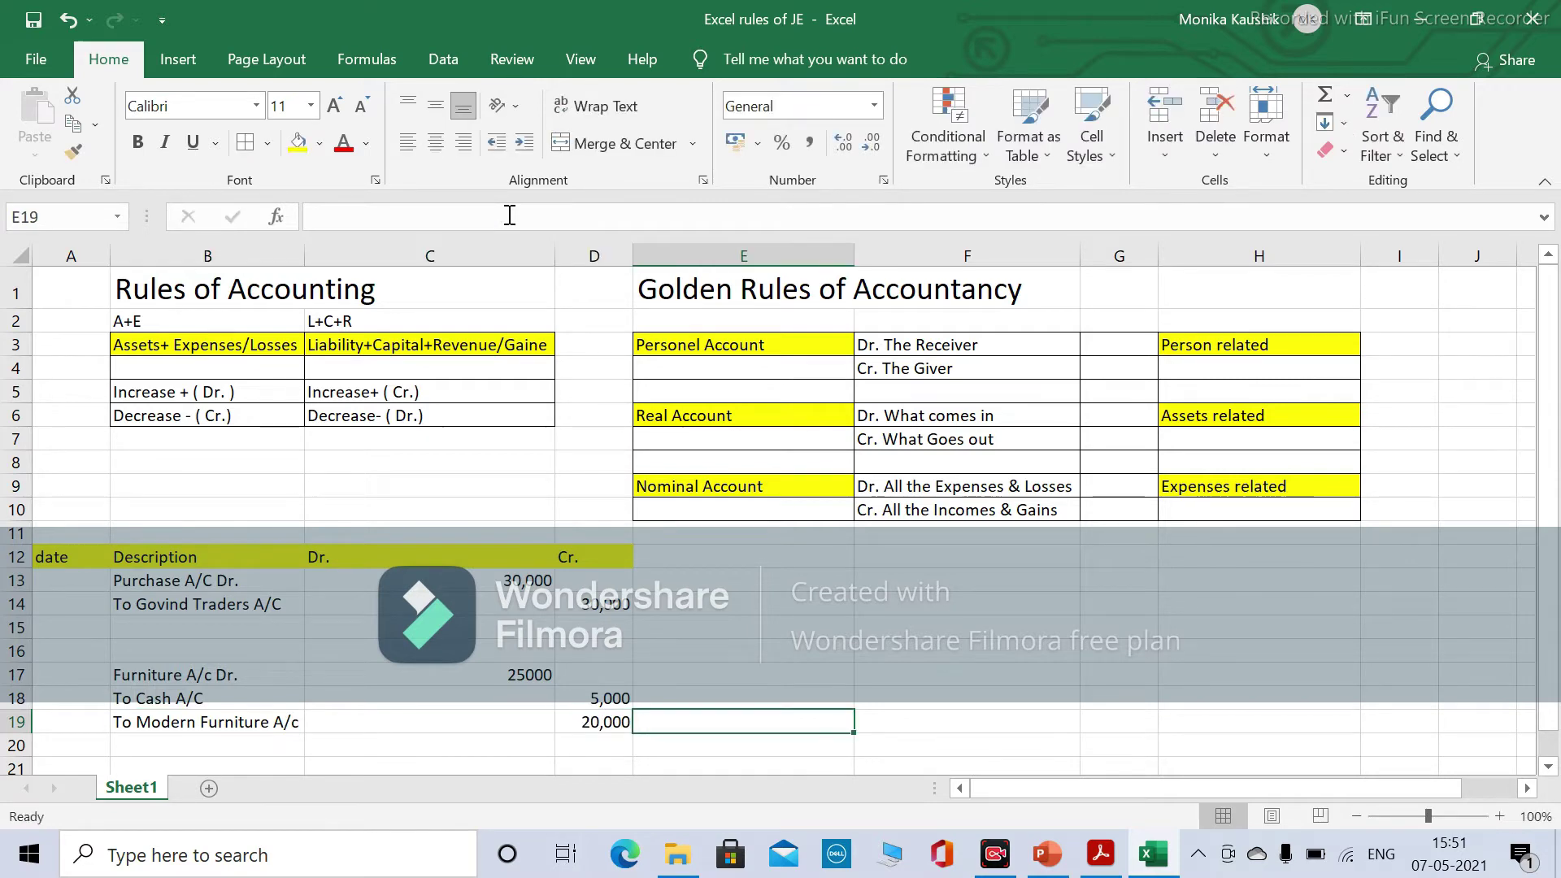
Compare the furniture debit in C17 with the combined cash and supplier credits in D18:D19.
{"action": "key", "text": "alt+Tab"}
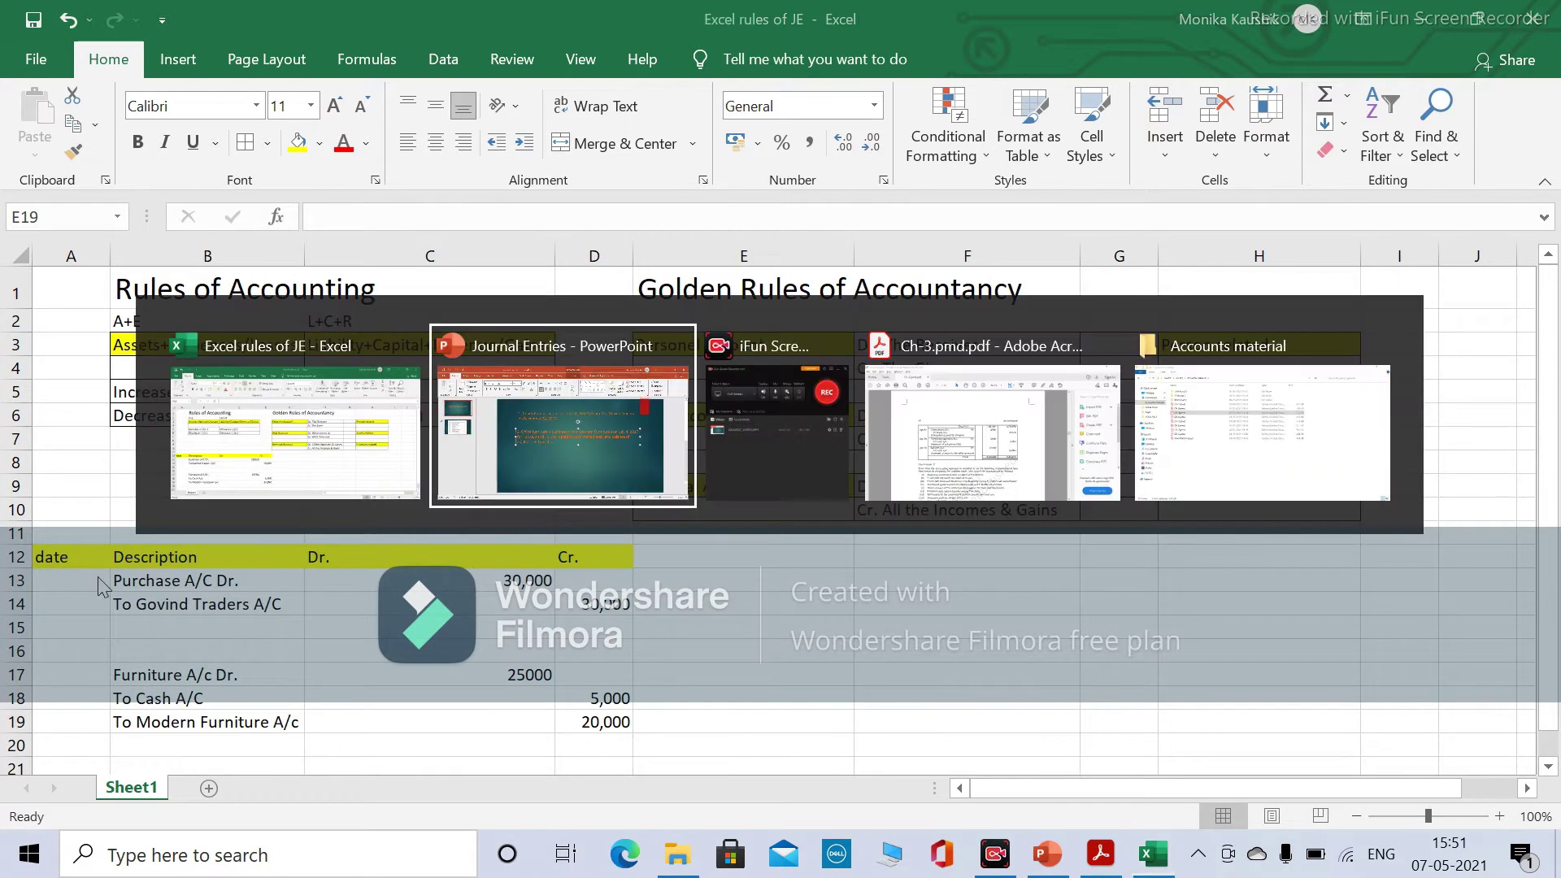
{"action": "key", "text": "alt+Tab"}
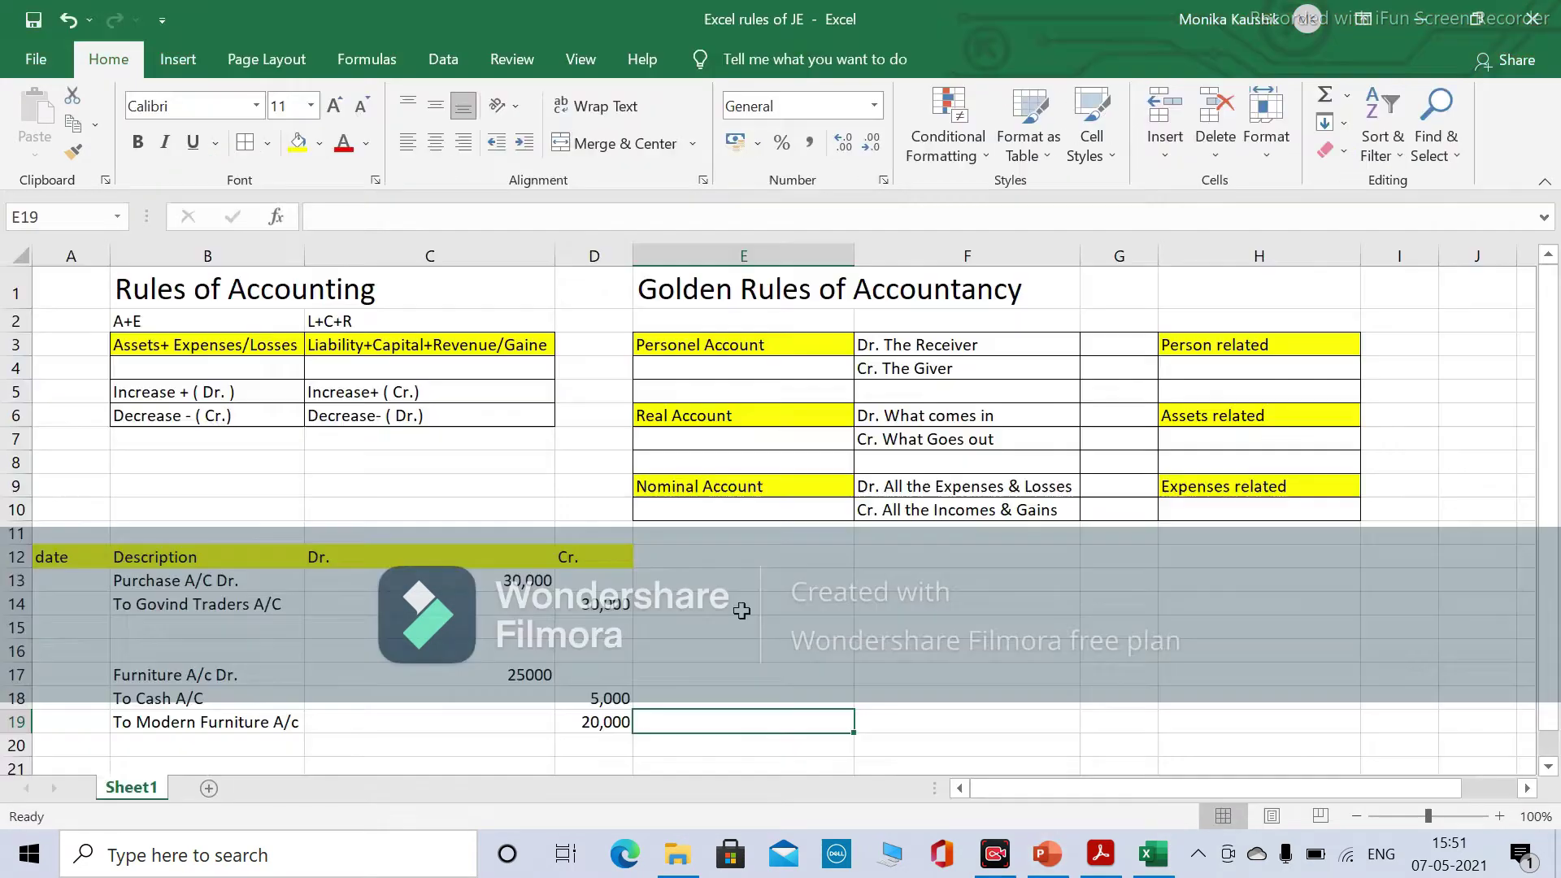
{"action": "left_click", "coordinate": [530, 674]}
{"action": "left_click", "coordinate": [606, 698]}
{"action": "key", "text": "shift+Down"}
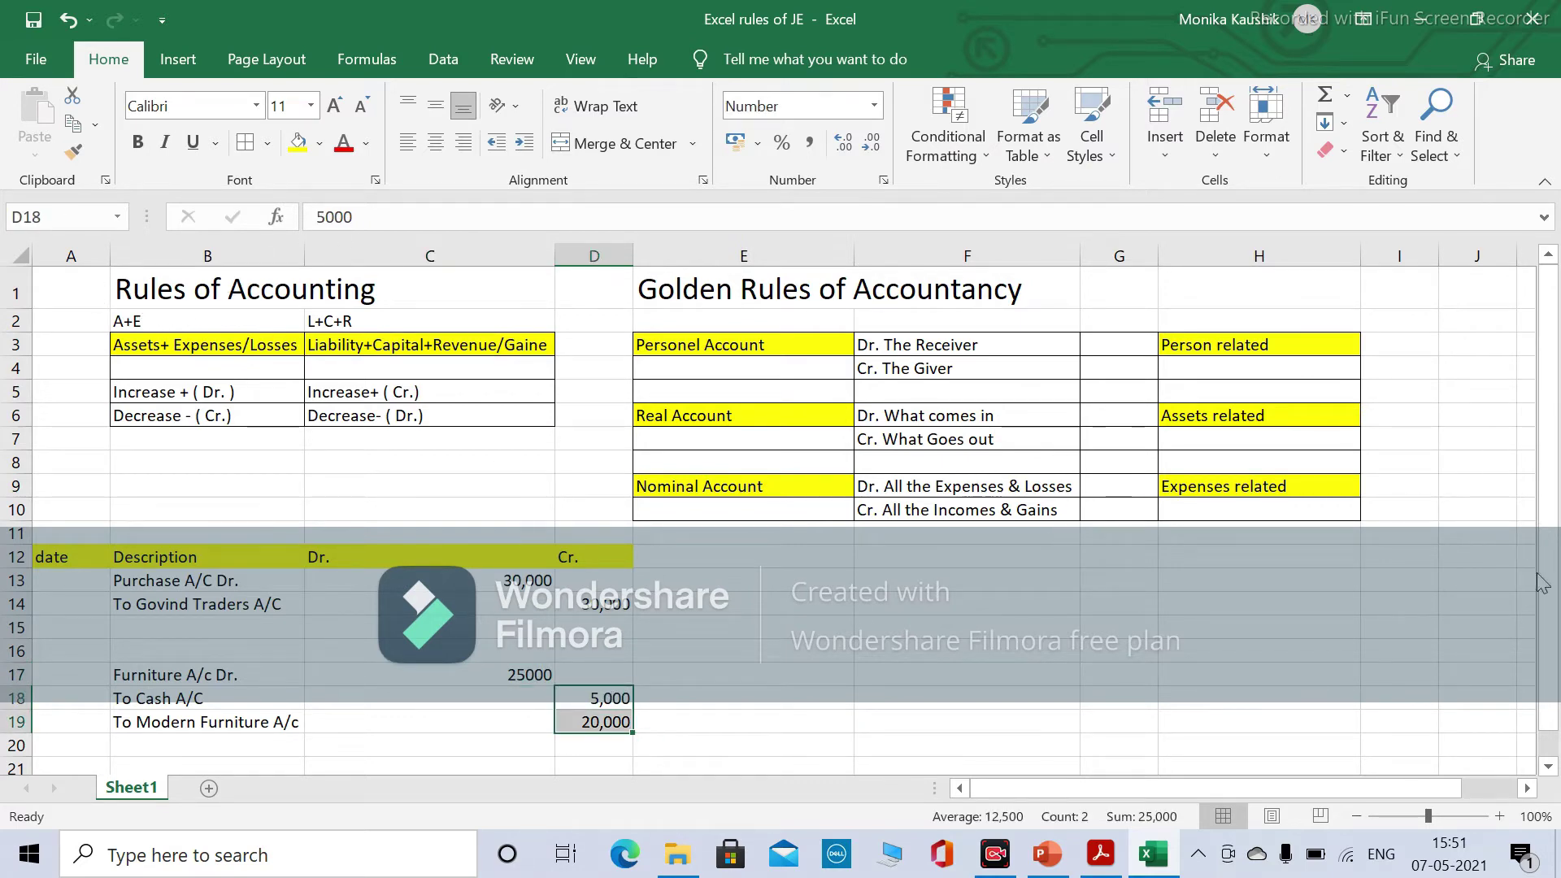
Switch to PowerPoint and view slide 2 with Soraj Mart's transactions for April 2017.
{"action": "left_click_drag", "start_coordinate": [1554, 724], "coordinate": [1547, 769]}
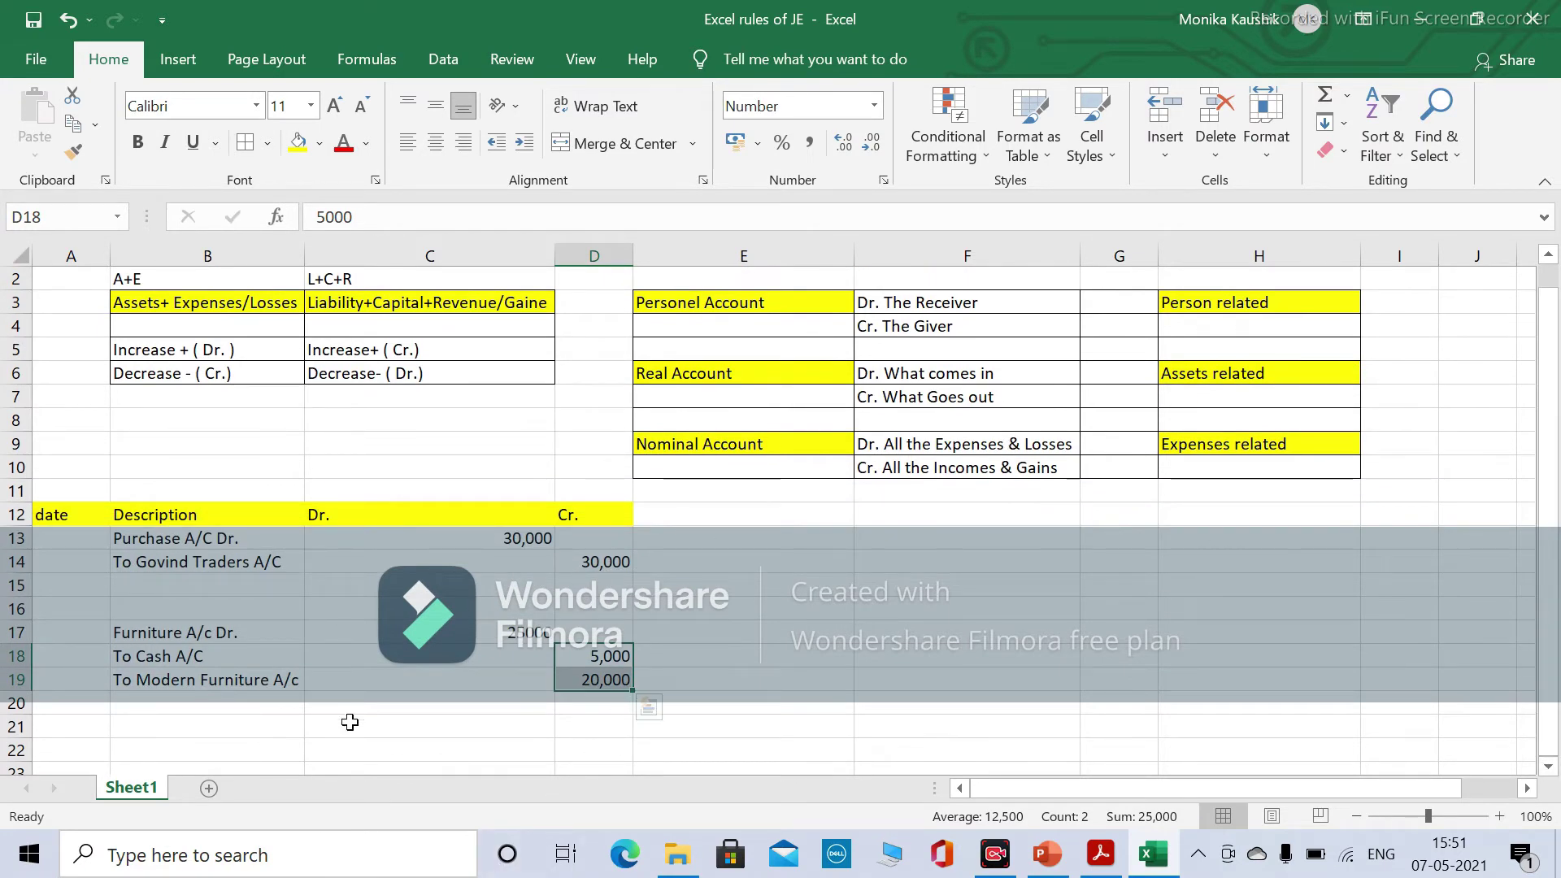
{"action": "left_click", "coordinate": [320, 703]}
{"action": "left_click", "coordinate": [145, 748]}
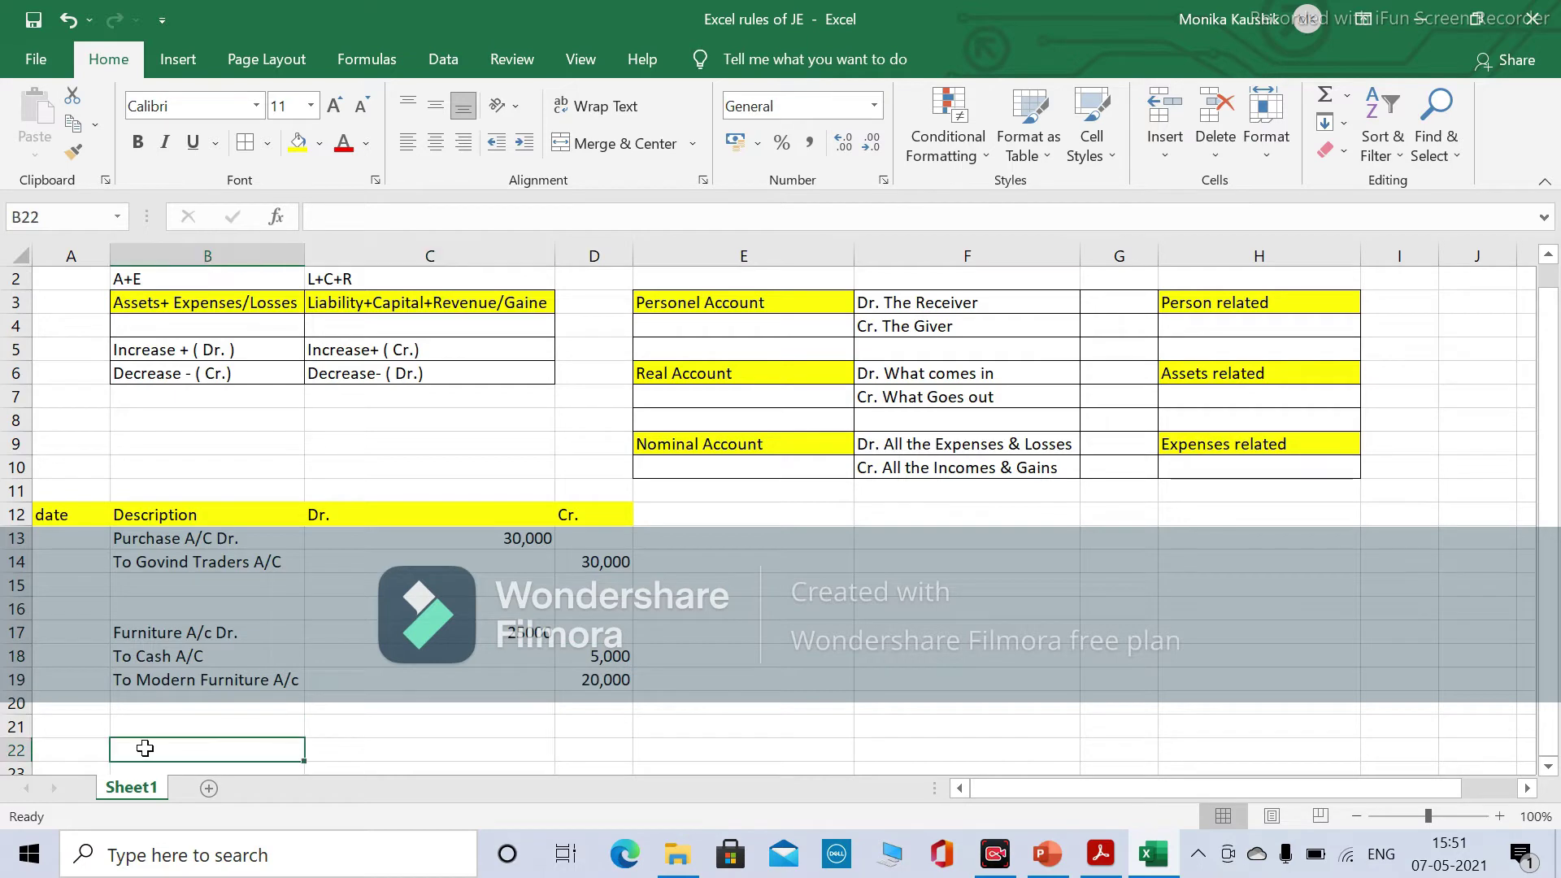
{"action": "key", "text": "alt+Tab"}
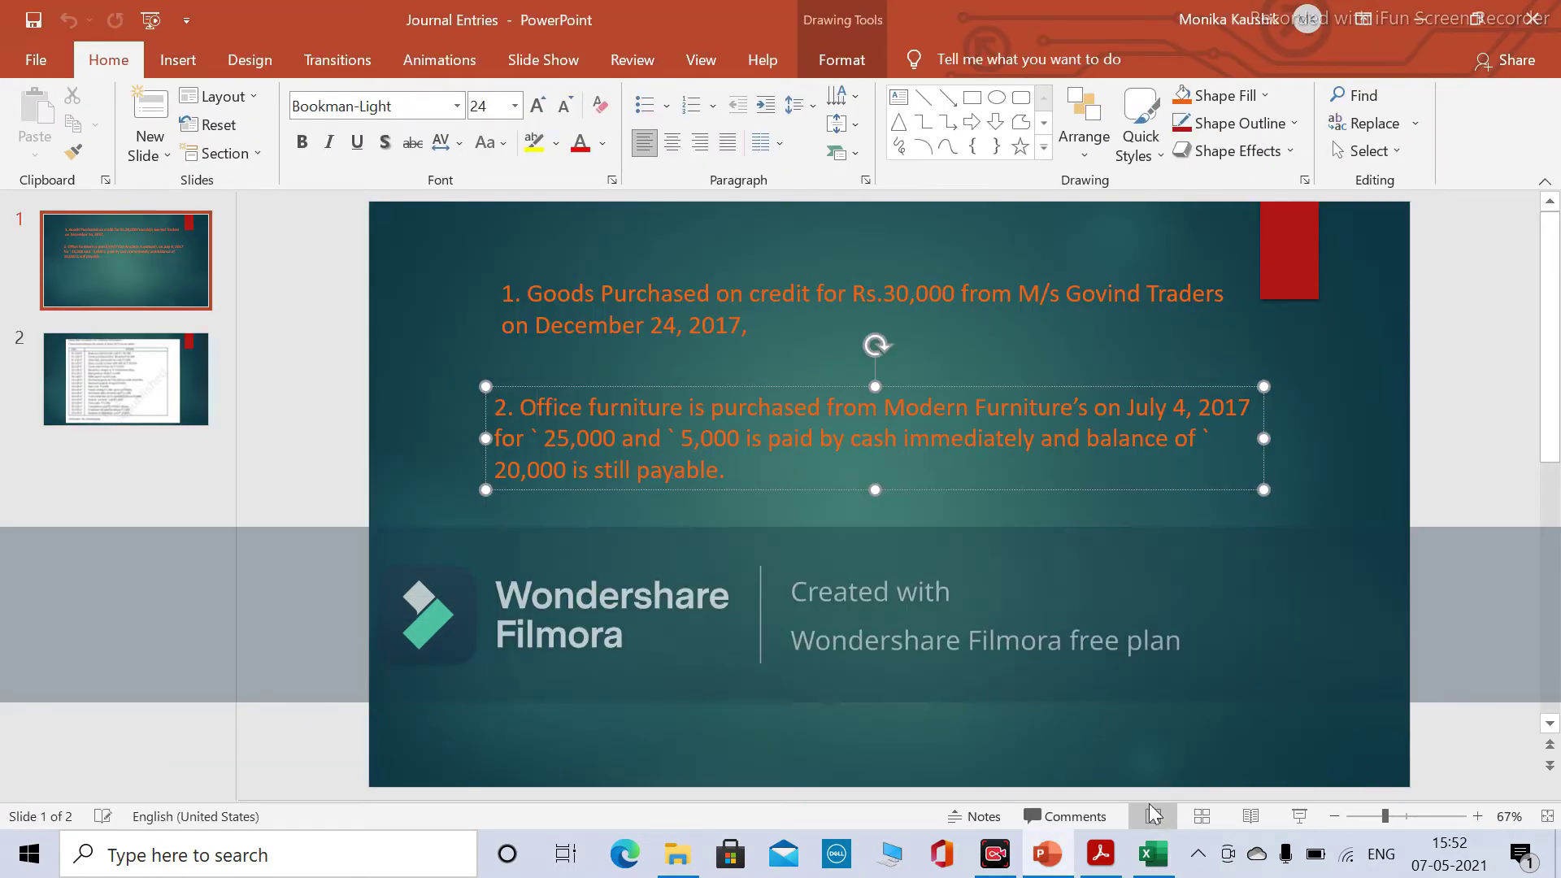
{"action": "left_click", "coordinate": [123, 397]}
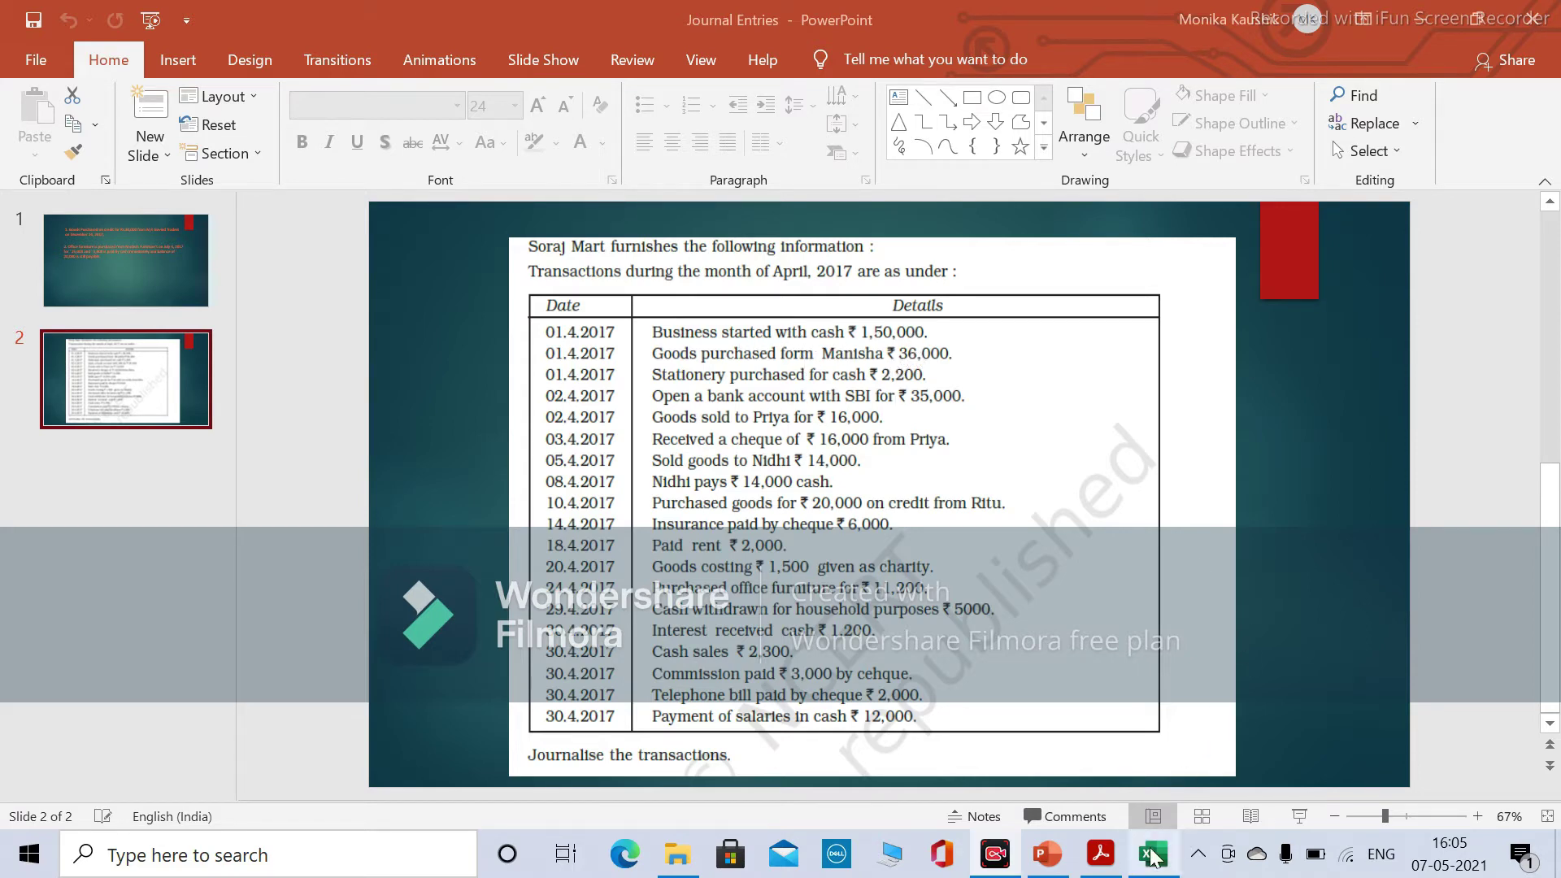
Return to the Excel worksheet and enter the business start debit line: Cash A/C Dr. in B21 and 150000 in C21.
{"action": "mouse_move", "coordinate": [1158, 857]}
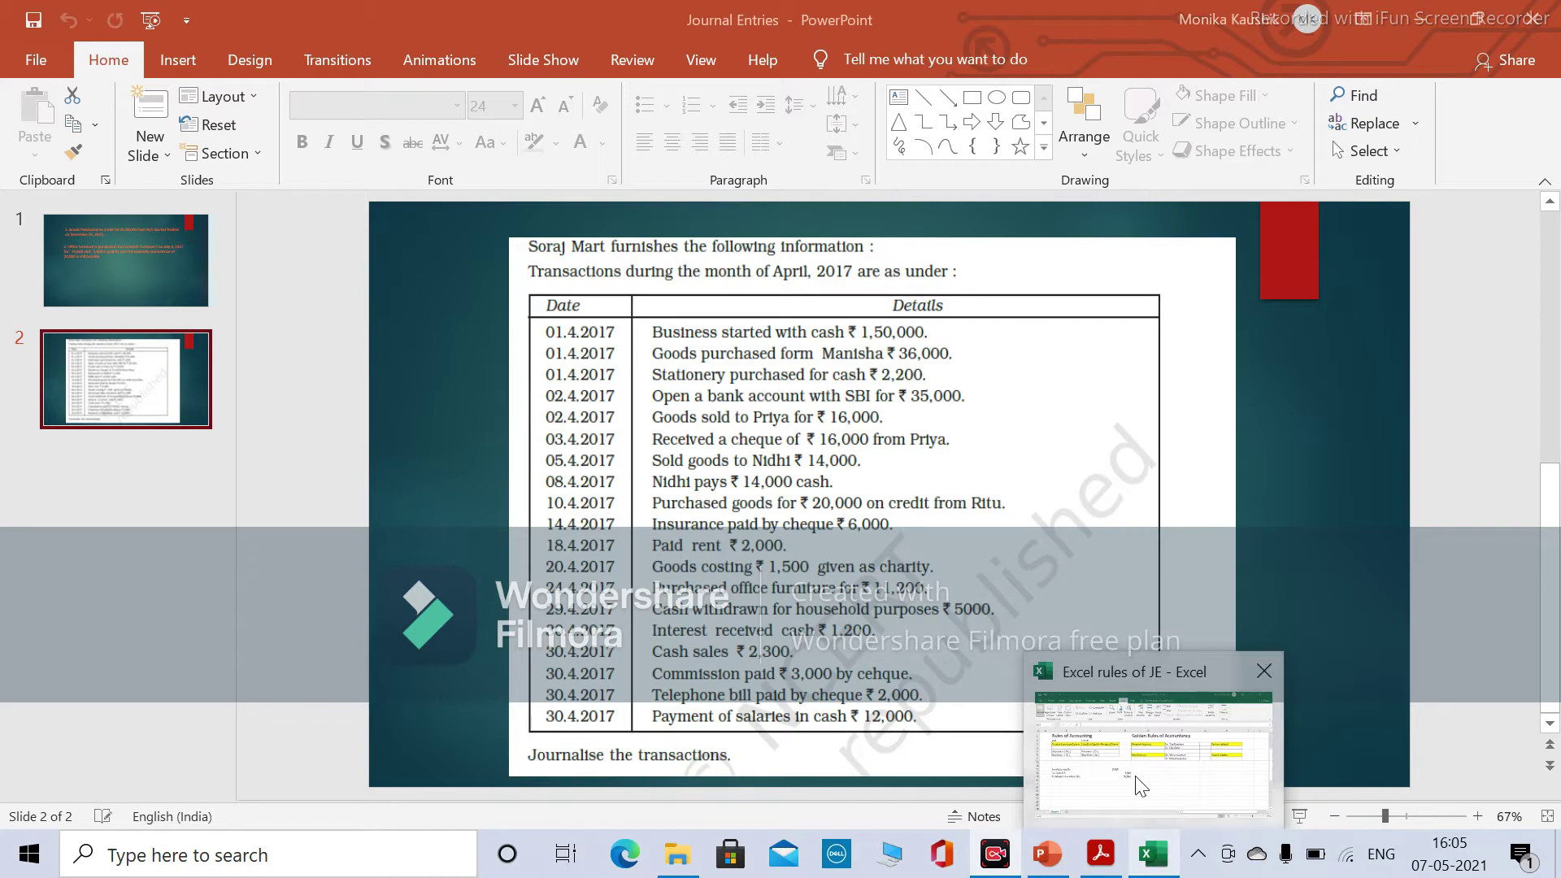
{"action": "left_click", "coordinate": [1105, 740]}
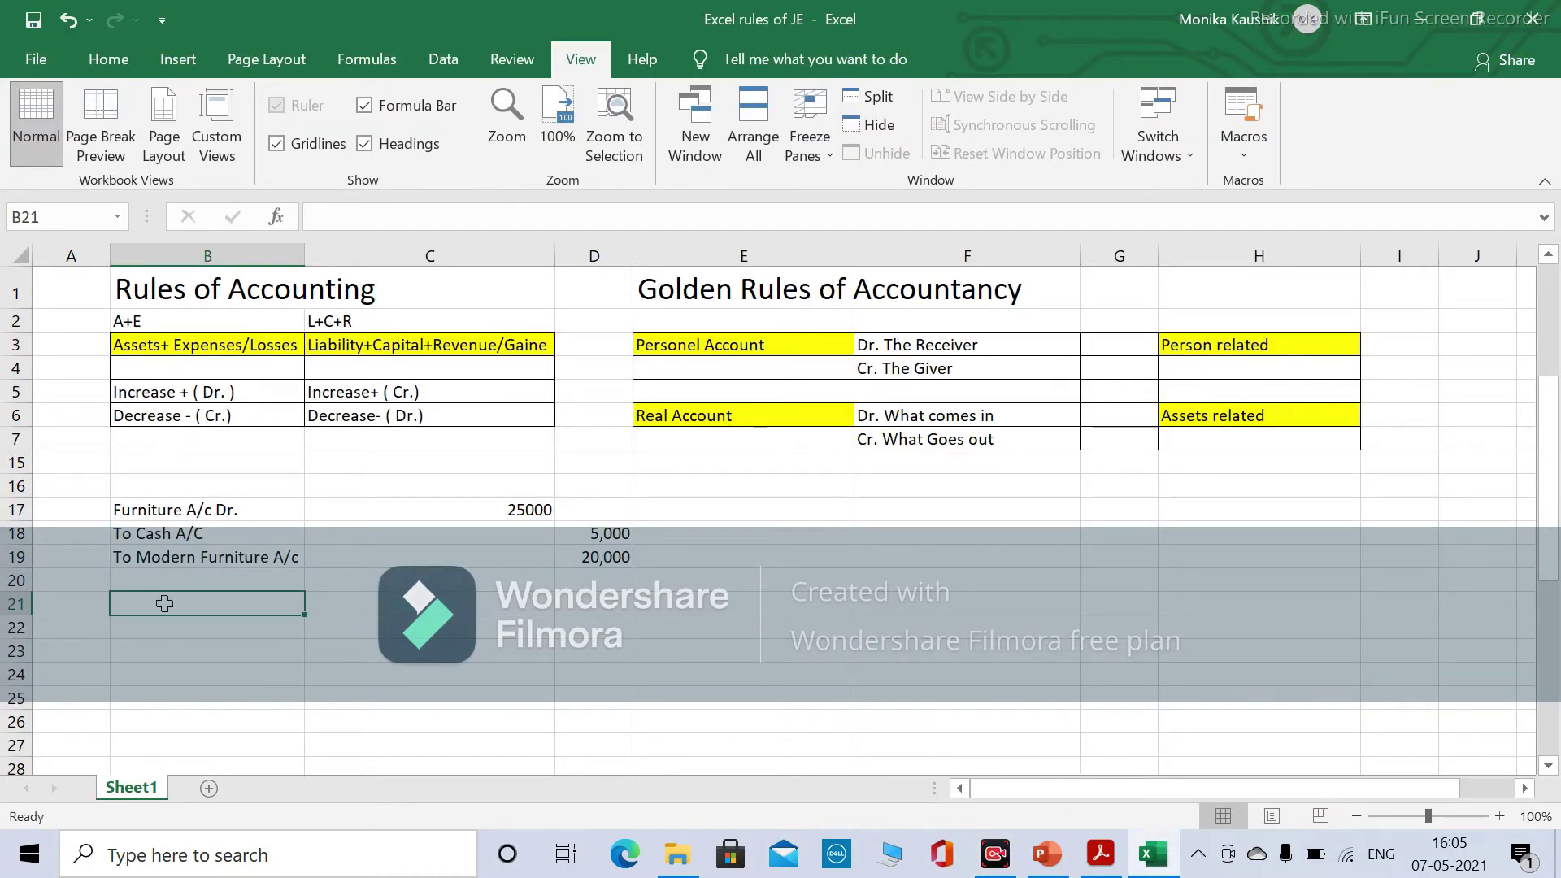
{"action": "type", "text": "Cash A"}
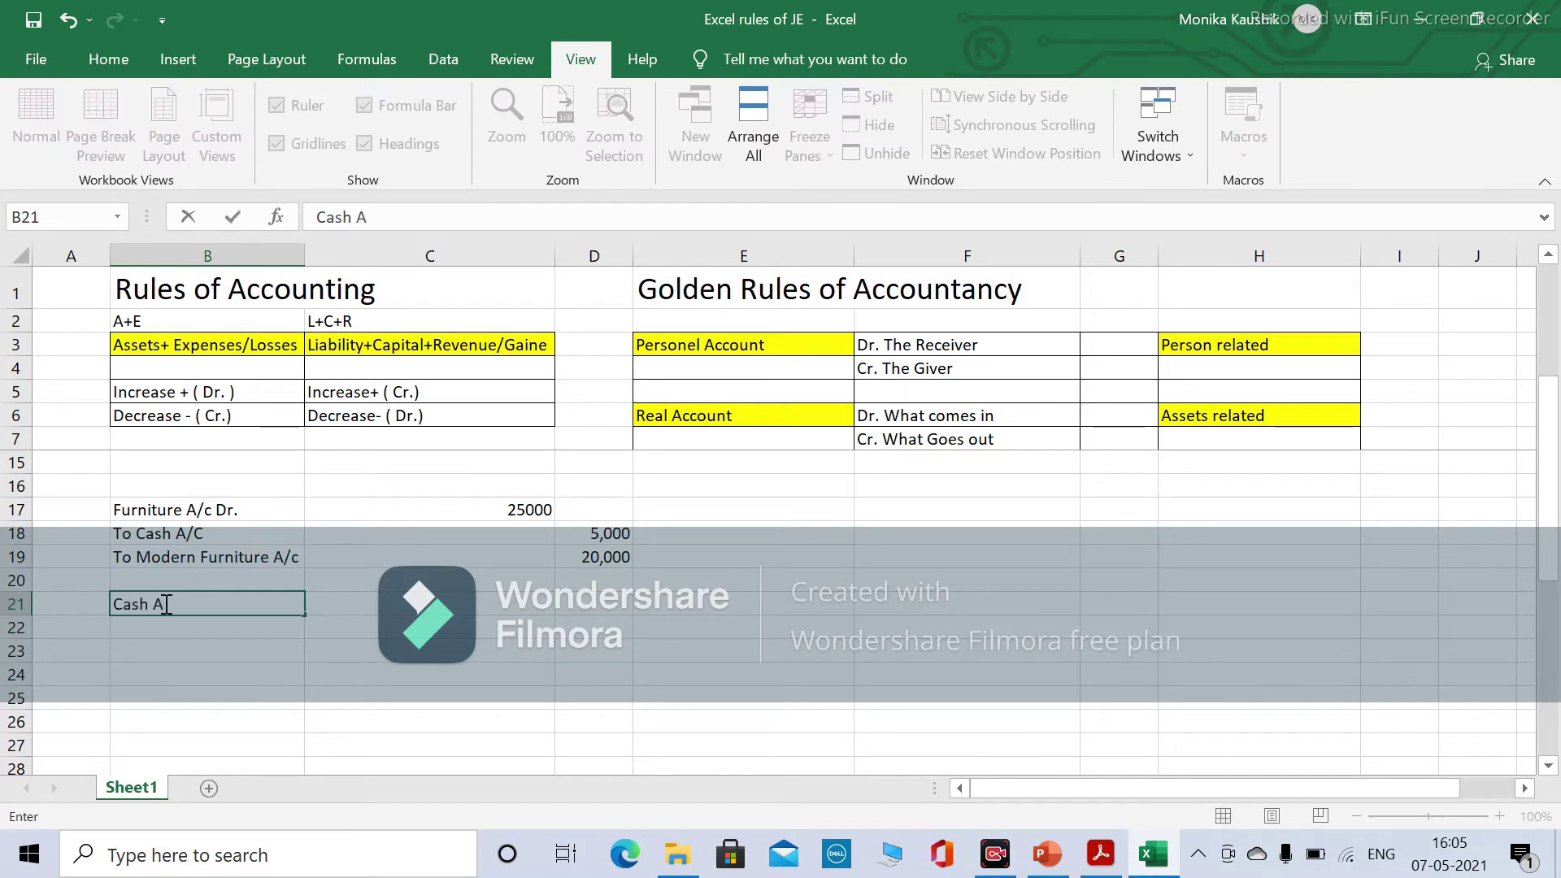
{"action": "type", "text": "/C Dr/"}
{"action": "key", "text": "BackSpace"}
{"action": "type", "text": "."}
{"action": "key", "text": "Tab"}
{"action": "key", "text": "Tab"}
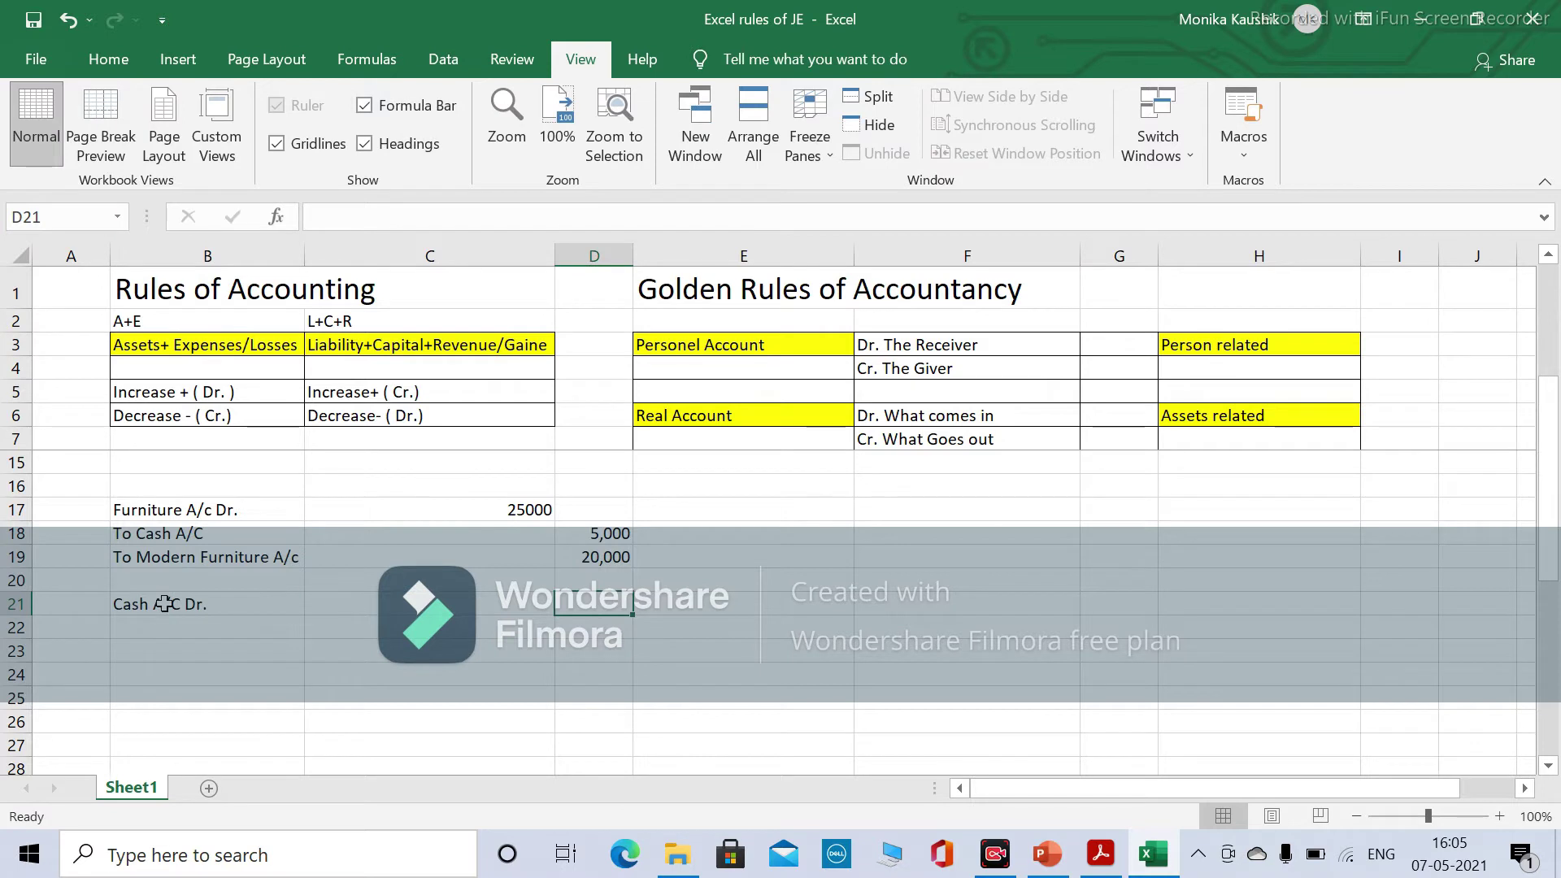
{"action": "key", "text": "Left"}
{"action": "type", "text": "15000"}
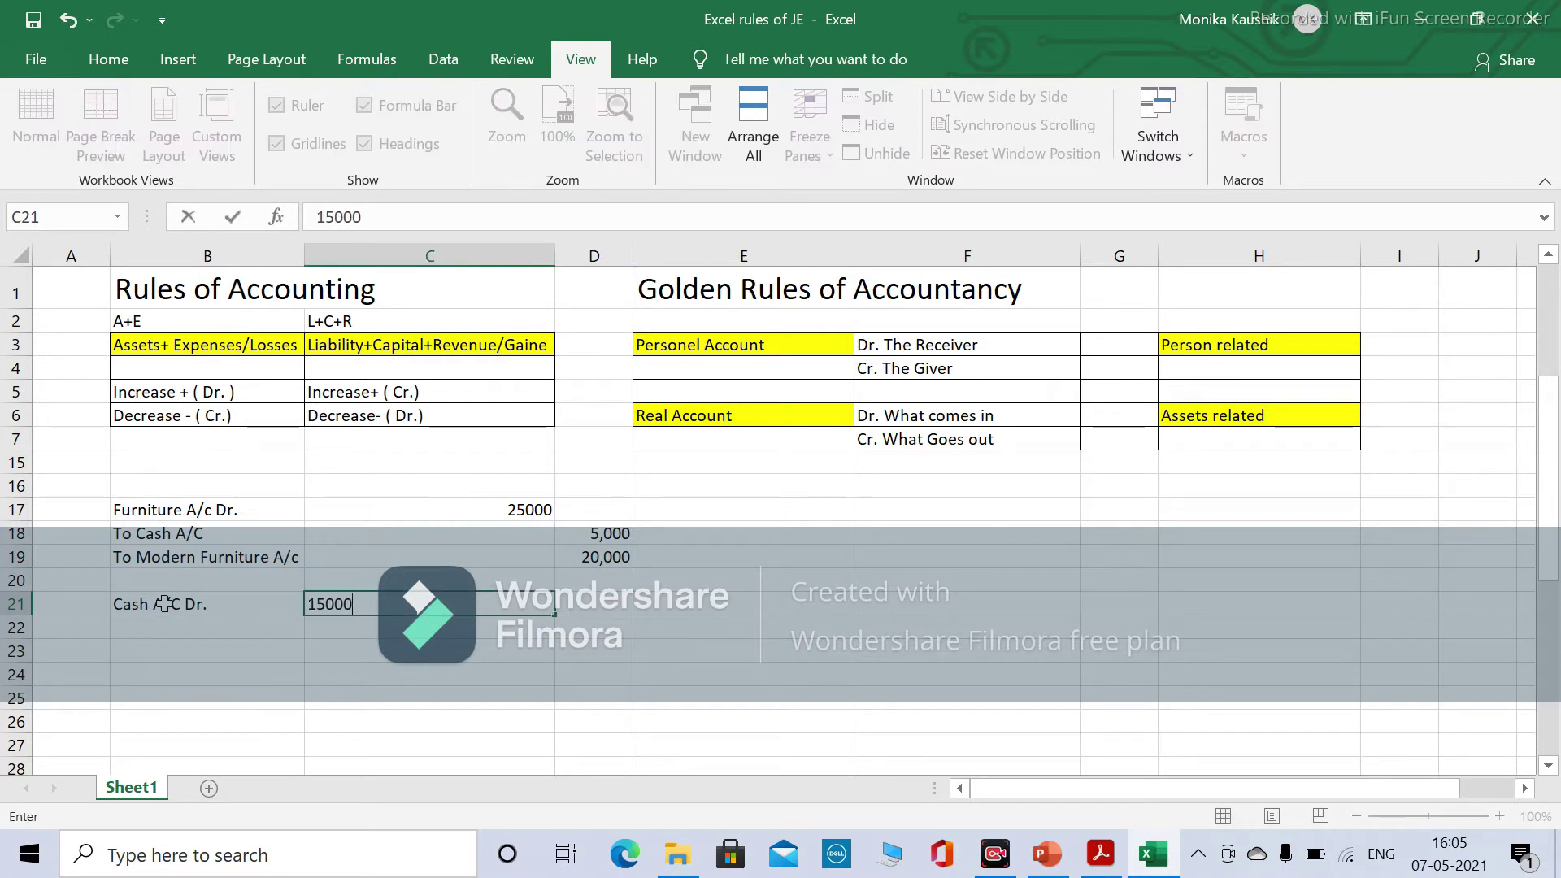
{"action": "key", "text": "Tab"}
Enter the capital credit line below the cash debit: To Capital in B22 and 1,50,000 in D22.
{"action": "key", "text": "Down"}
{"action": "key", "text": "Left"}
{"action": "key", "text": "Left"}
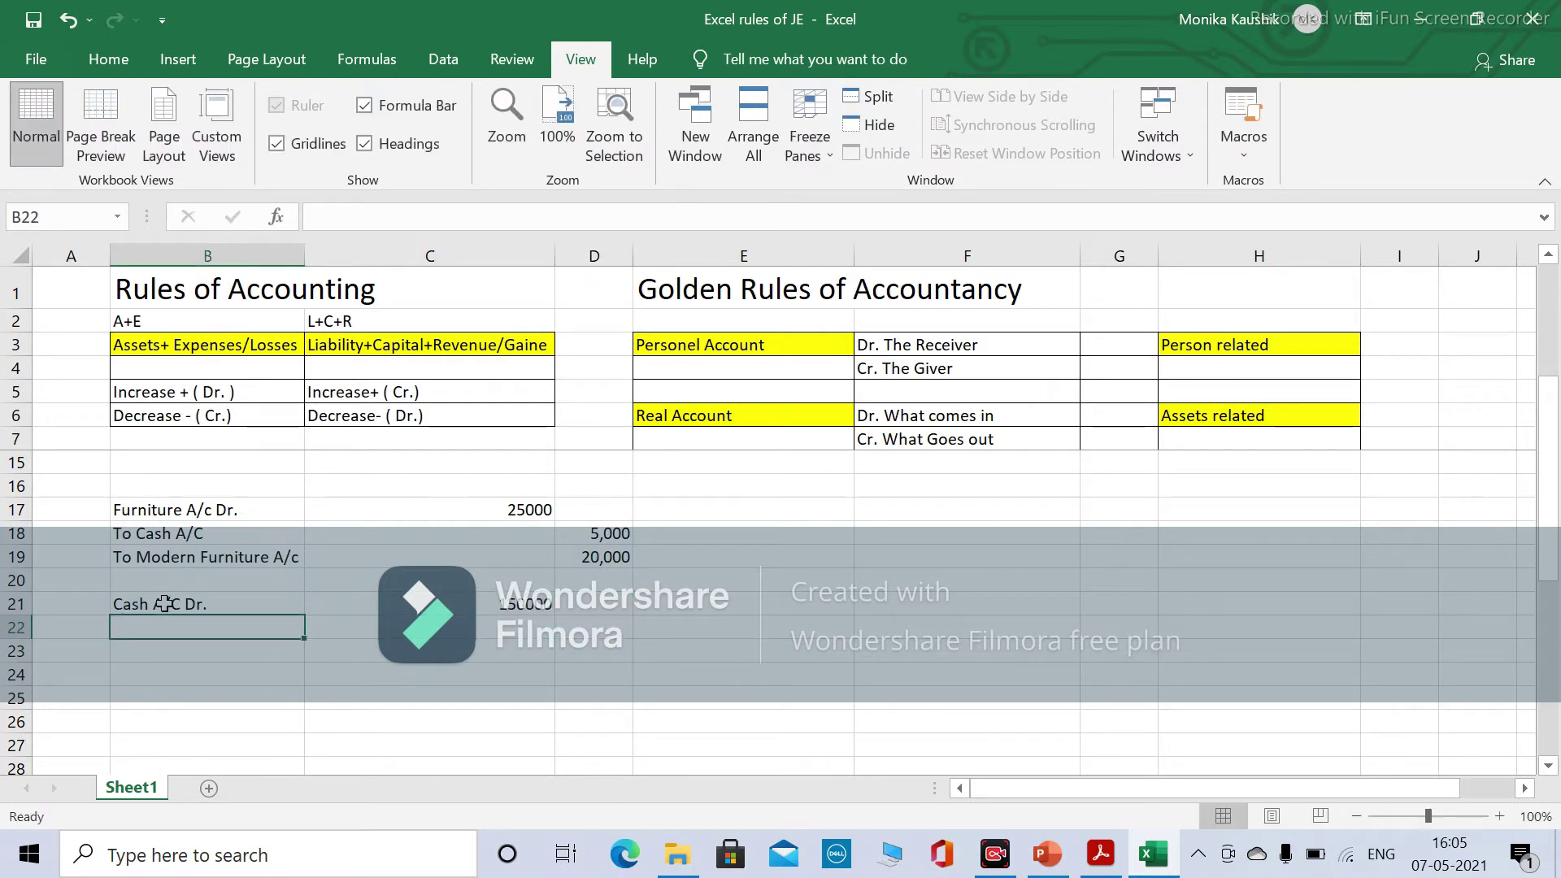
{"action": "type", "text": "To "}
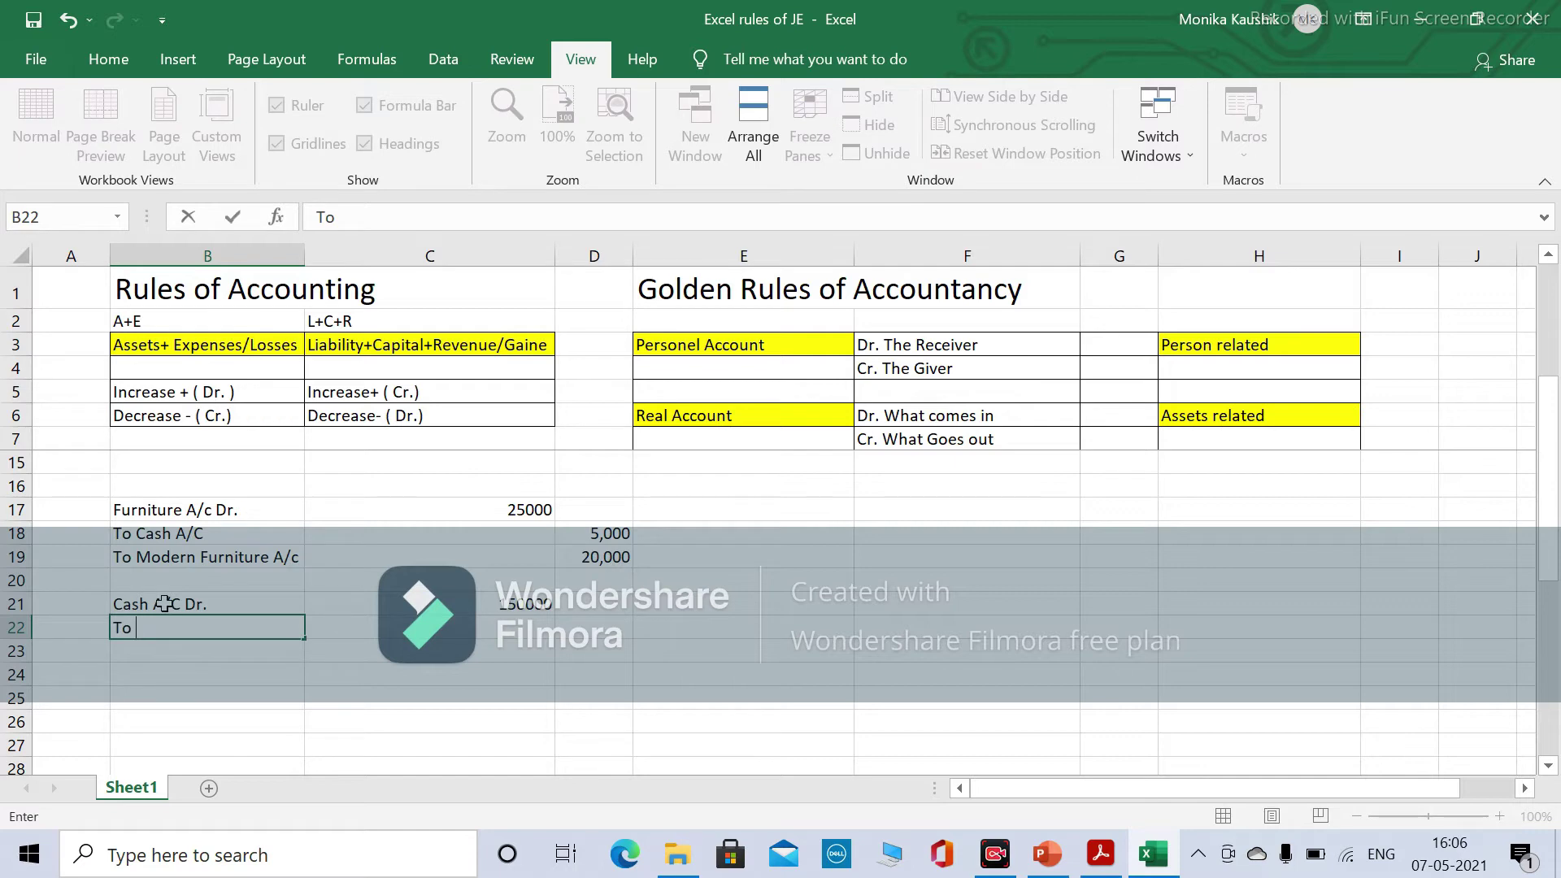
{"action": "type", "text": "Cap"}
{"action": "type", "text": "ital"}
{"action": "key", "text": "Tab"}
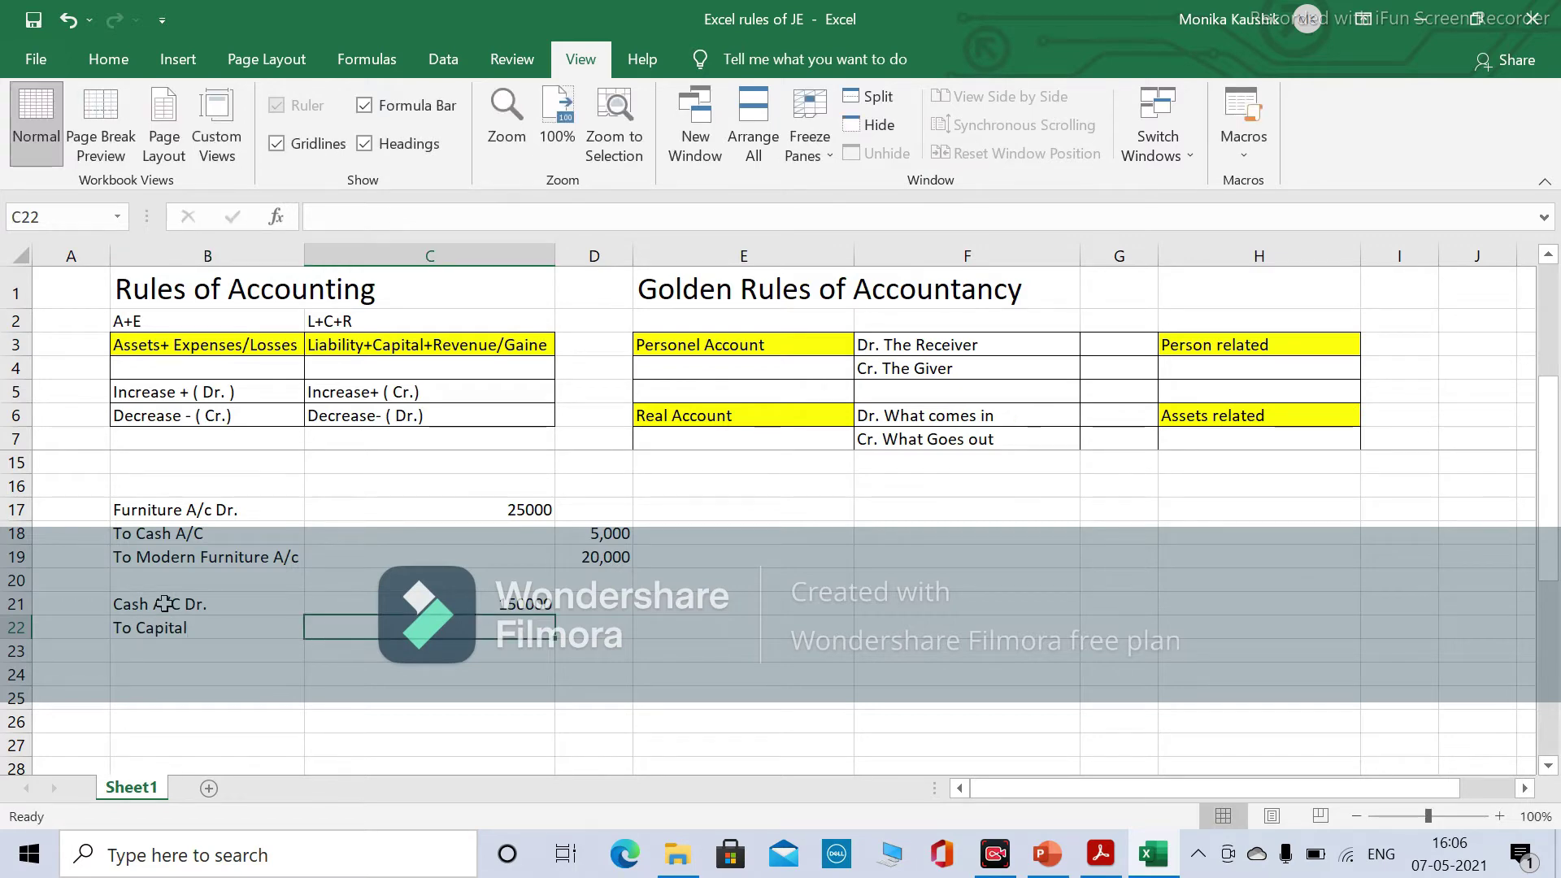
{"action": "key", "text": "Tab"}
{"action": "type", "text": "150"}
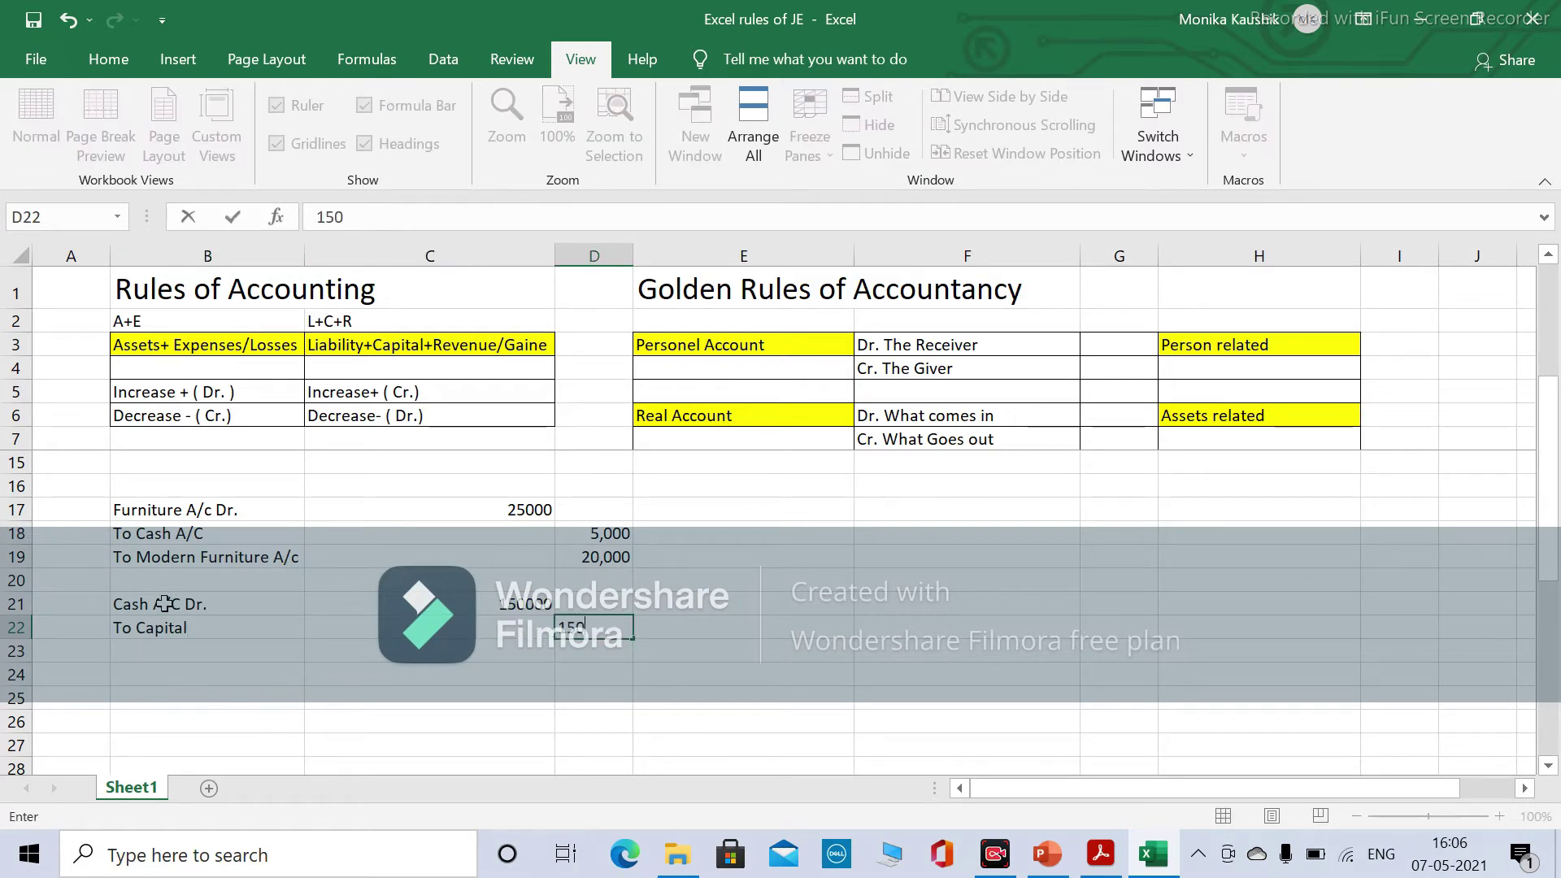
{"action": "type", "text": ",000"}
{"action": "key", "text": "Return"}
{"action": "key", "text": "Left"}
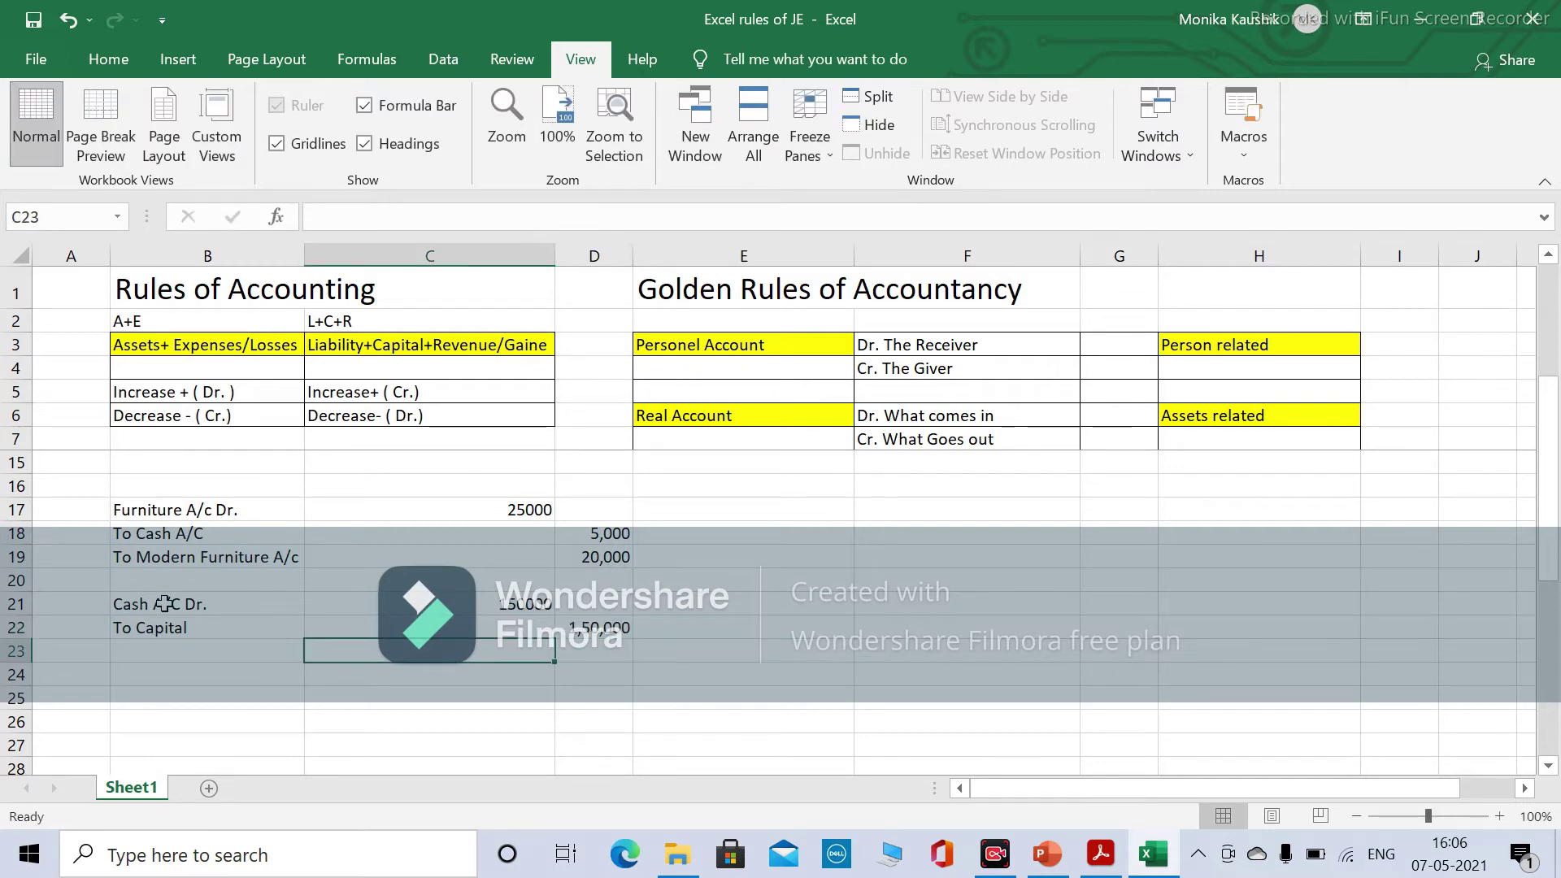
Read the goods purchase transaction of 01.4.2017 on the PowerPoint slide and enter Purchase A/C Dr. in B24 of the worksheet.
{"action": "key", "text": "Down"}
{"action": "key", "text": "Left"}
{"action": "key", "text": "alt+Tab"}
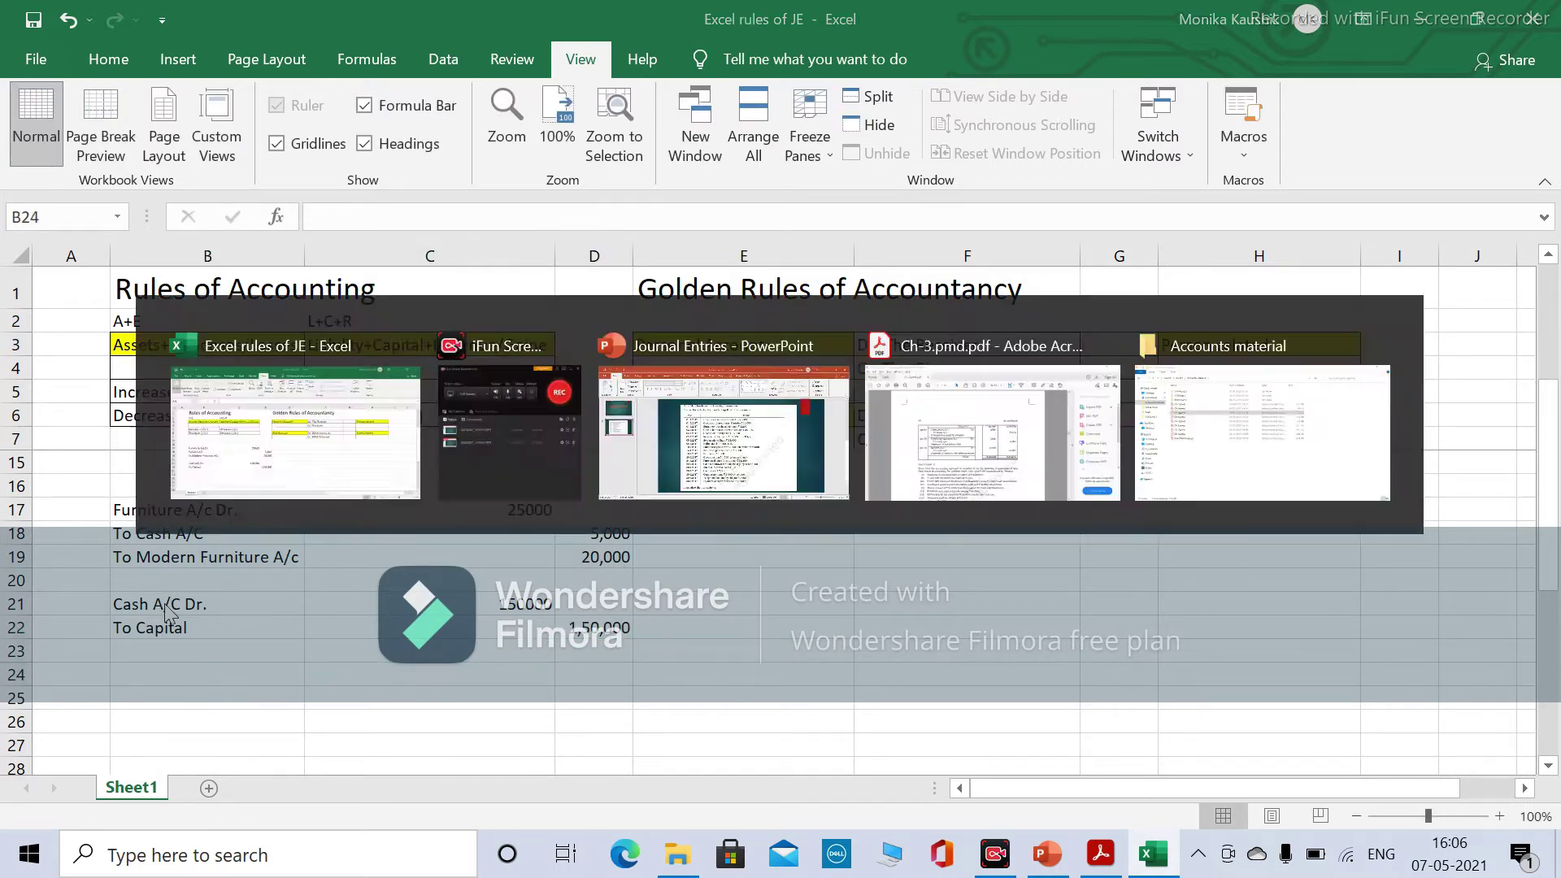
{"action": "key", "text": "alt+Tab"}
{"action": "left_click", "coordinate": [801, 357]}
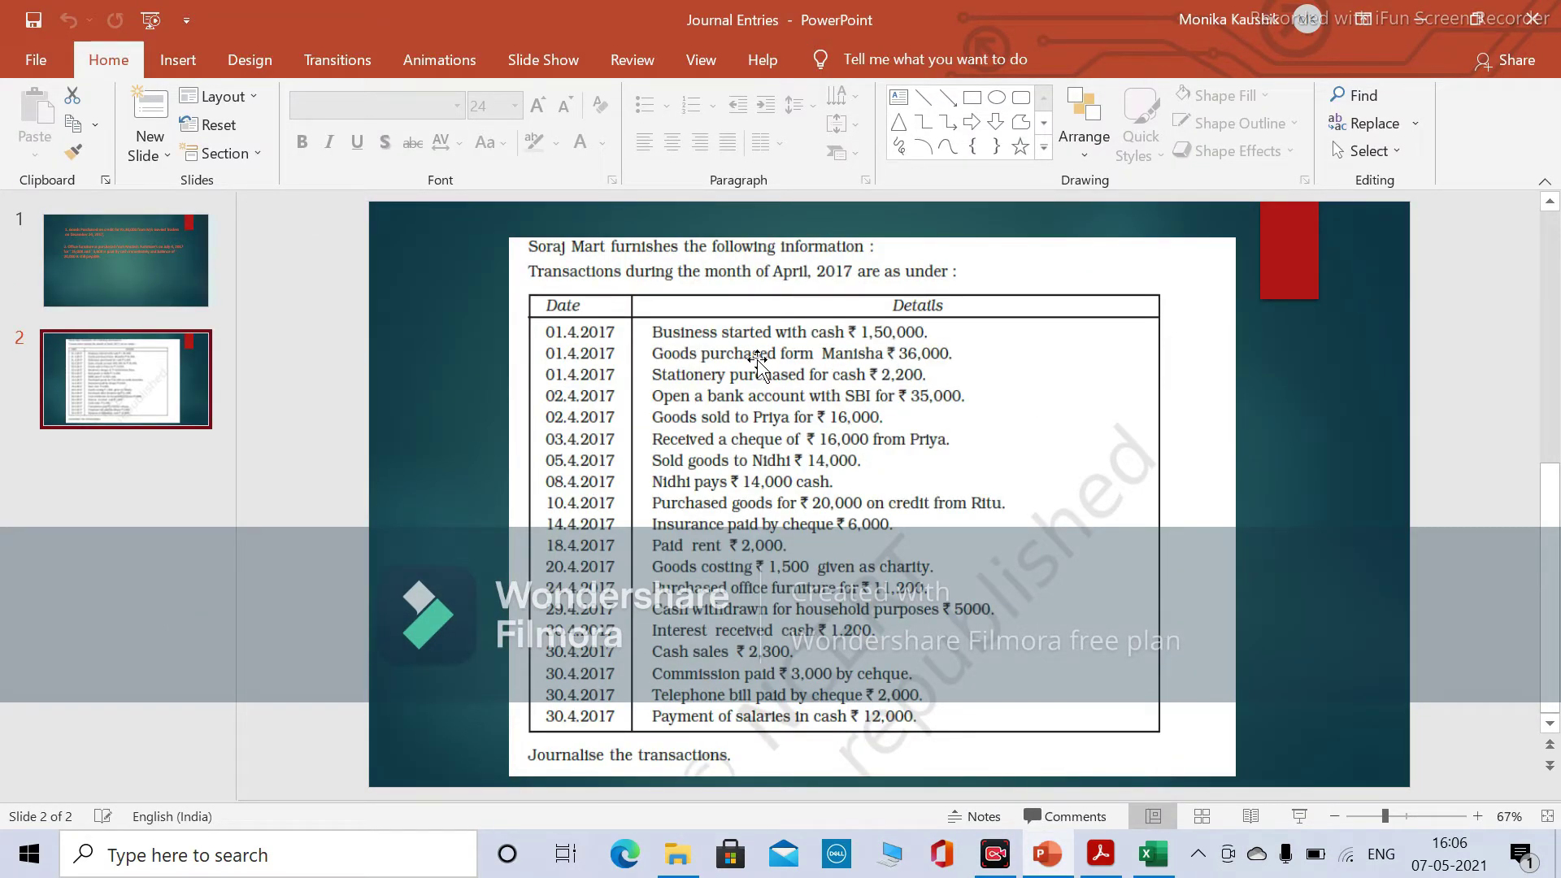
{"action": "key", "text": "alt+Tab"}
{"action": "key", "text": "alt+Tab"}
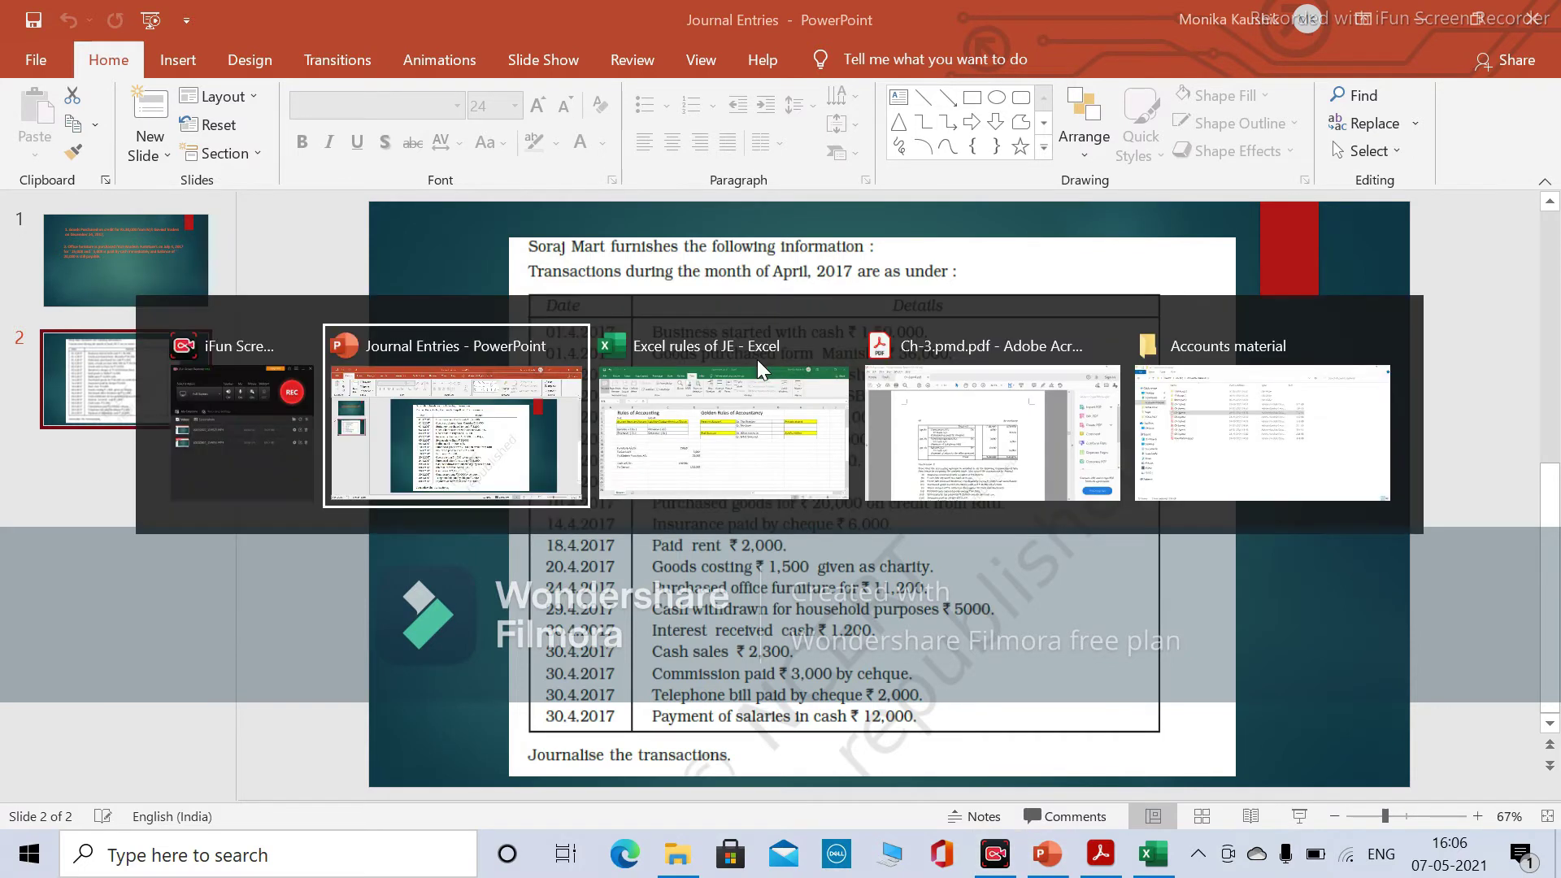
{"action": "left_click", "coordinate": [760, 370]}
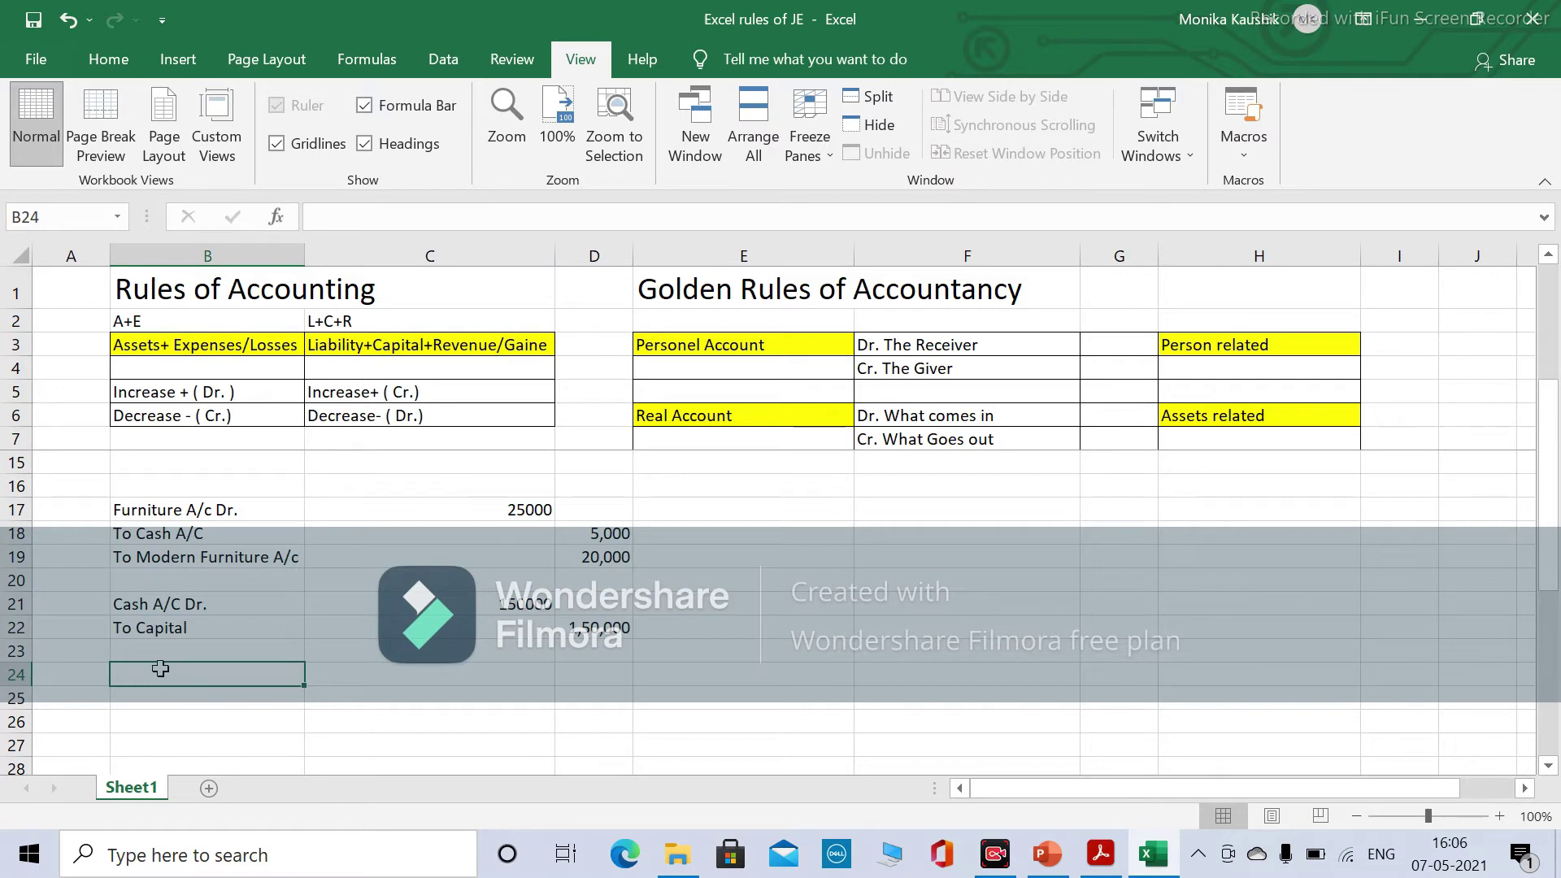
{"action": "type", "text": "B"}
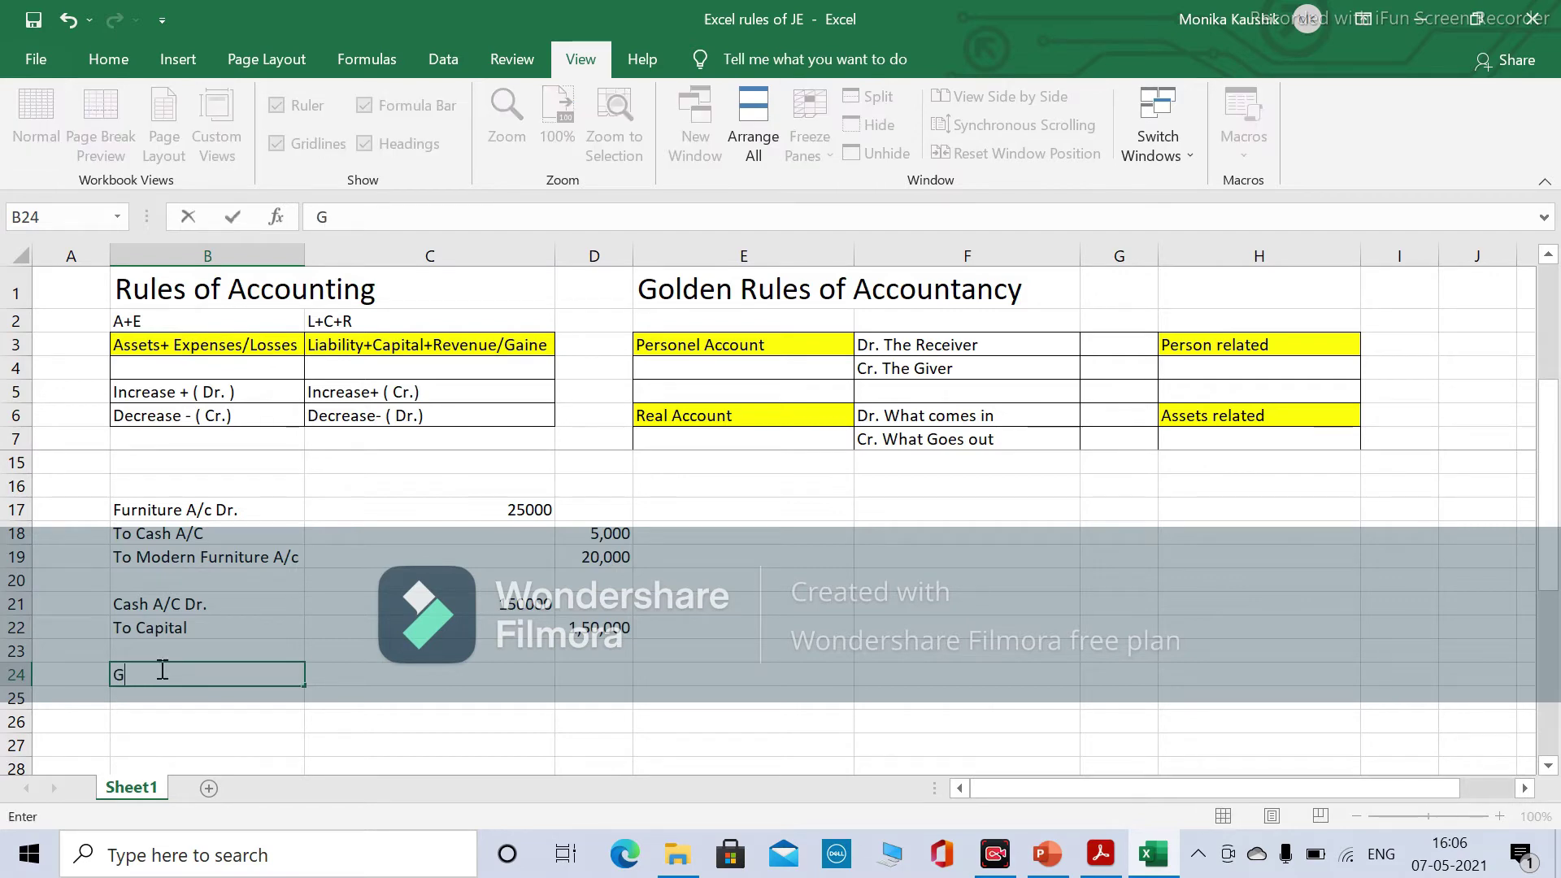
{"action": "key", "text": "BackSpace"}
{"action": "type", "text": "Purchase A/"}
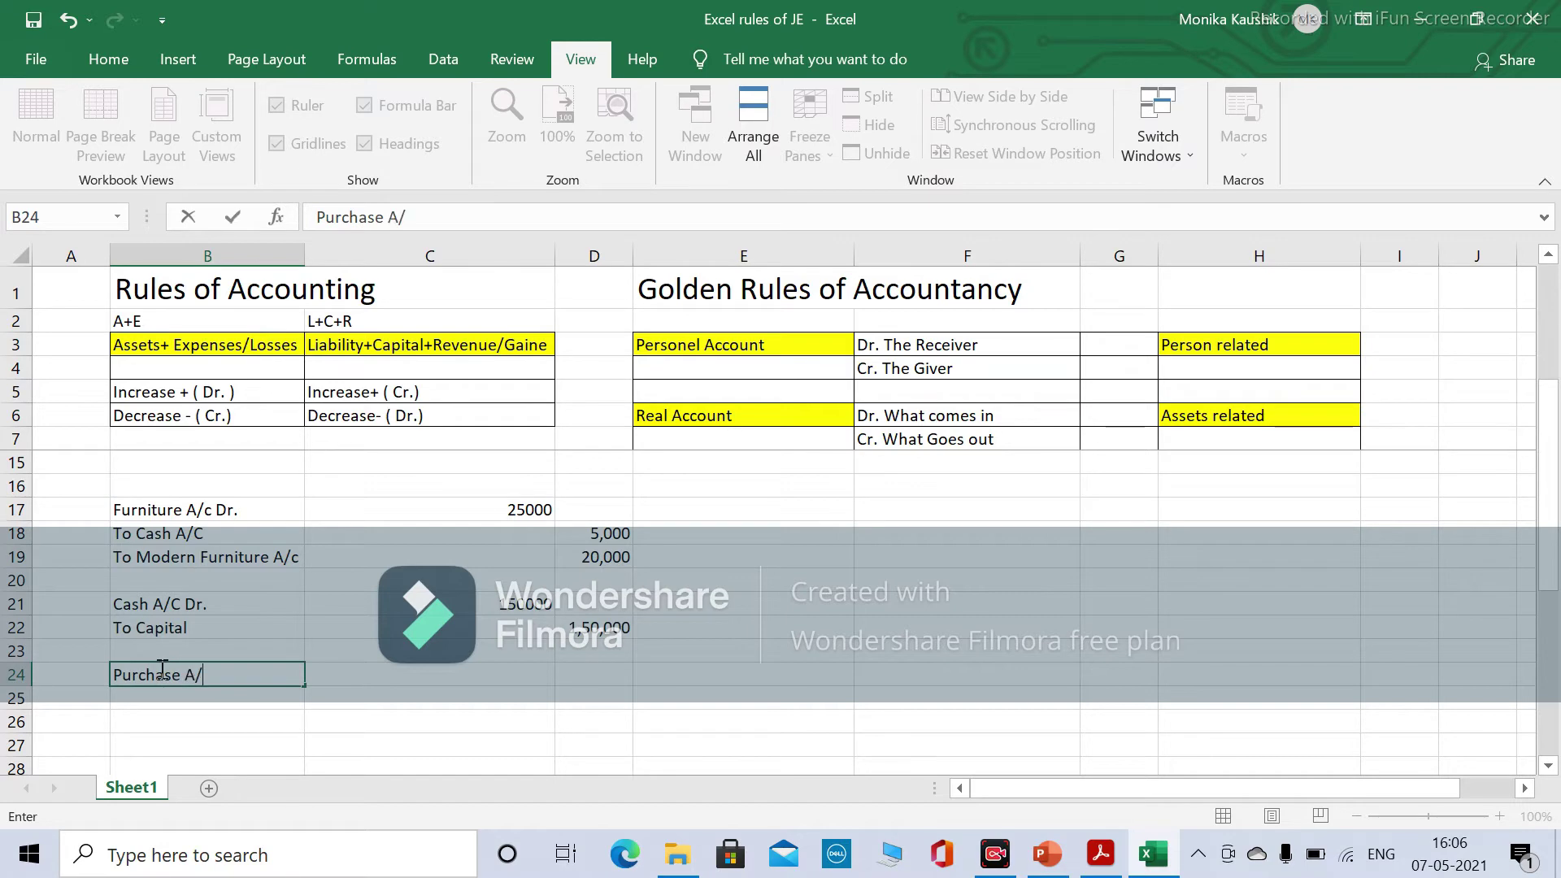
{"action": "type", "text": "C Dr."}
{"action": "key", "text": "Tab"}
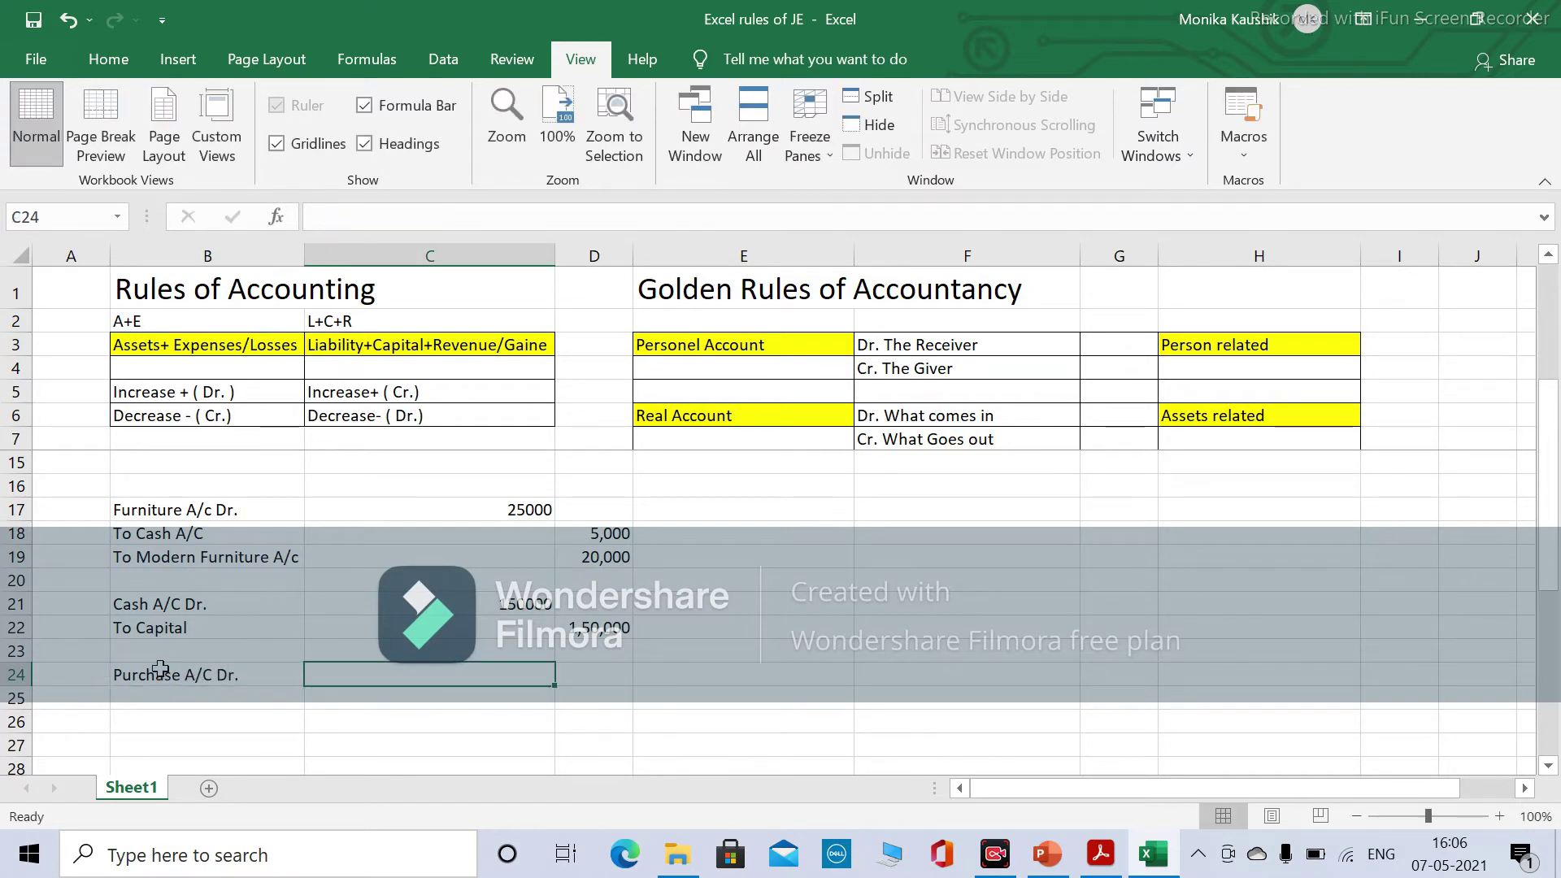
Check the goods purchase amount on the PowerPoint slide and enter 36,000 as the purchase debit in C24 of the worksheet.
{"action": "key", "text": "alt+Tab"}
{"action": "key", "text": "alt+Tab"}
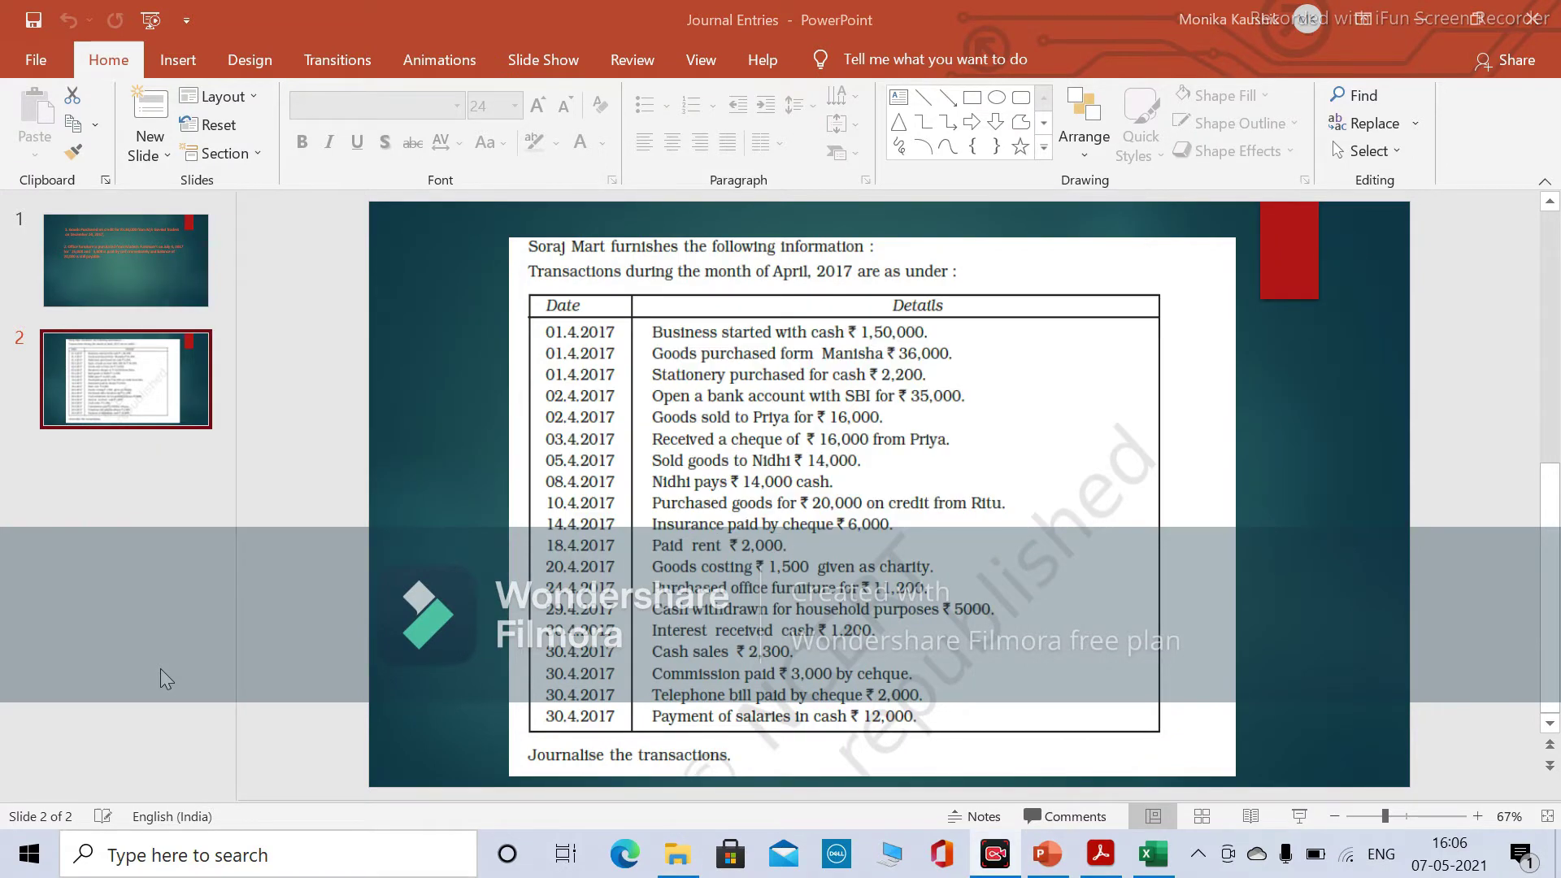
{"action": "key", "text": "alt+Tab"}
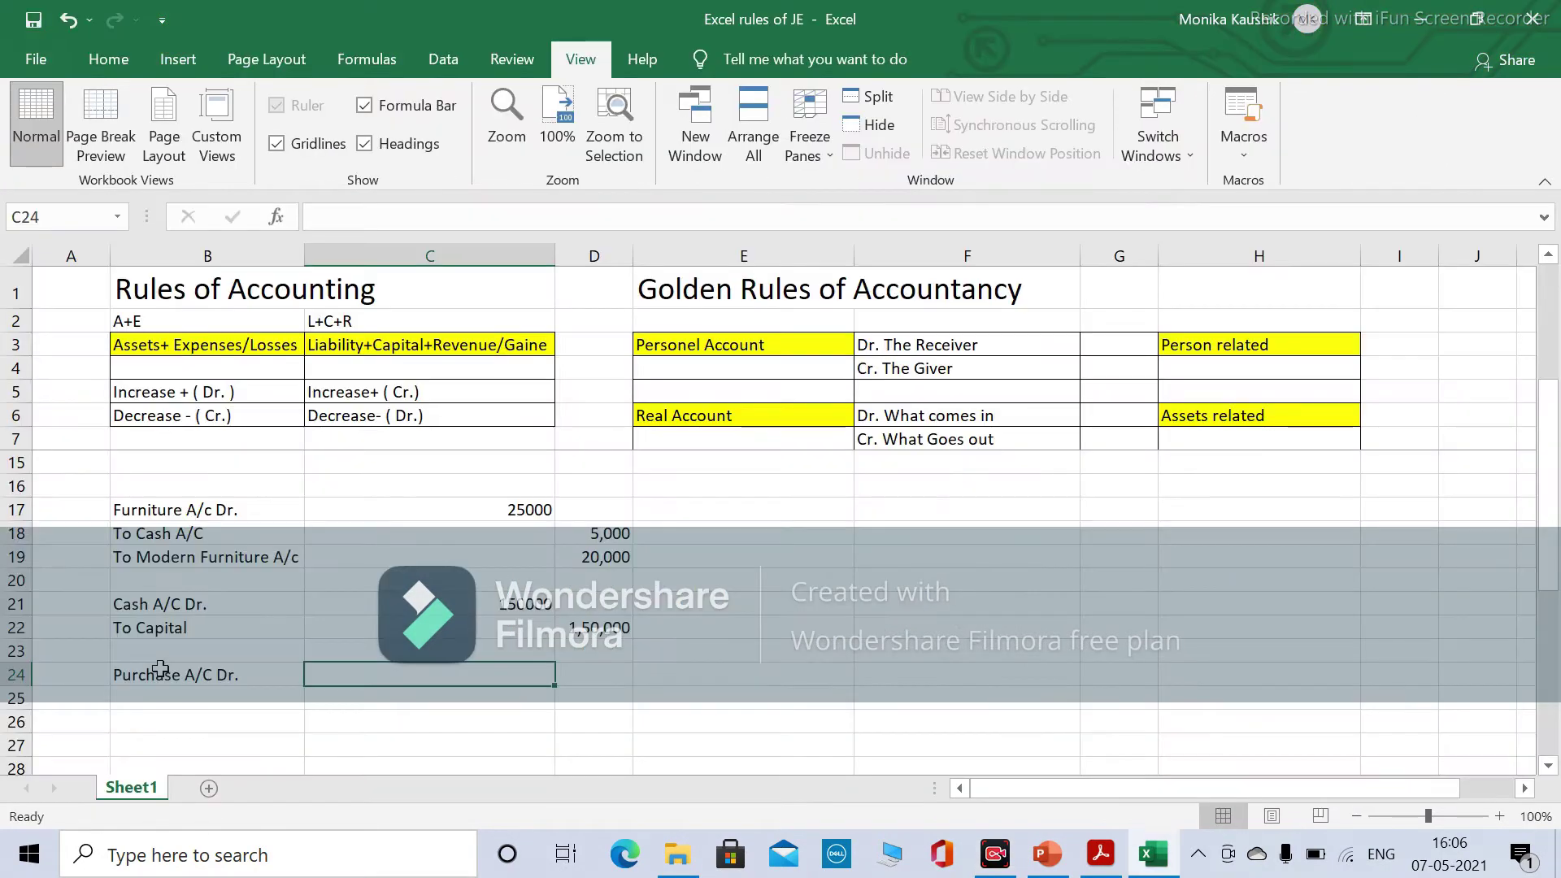
{"action": "type", "text": "36,000"}
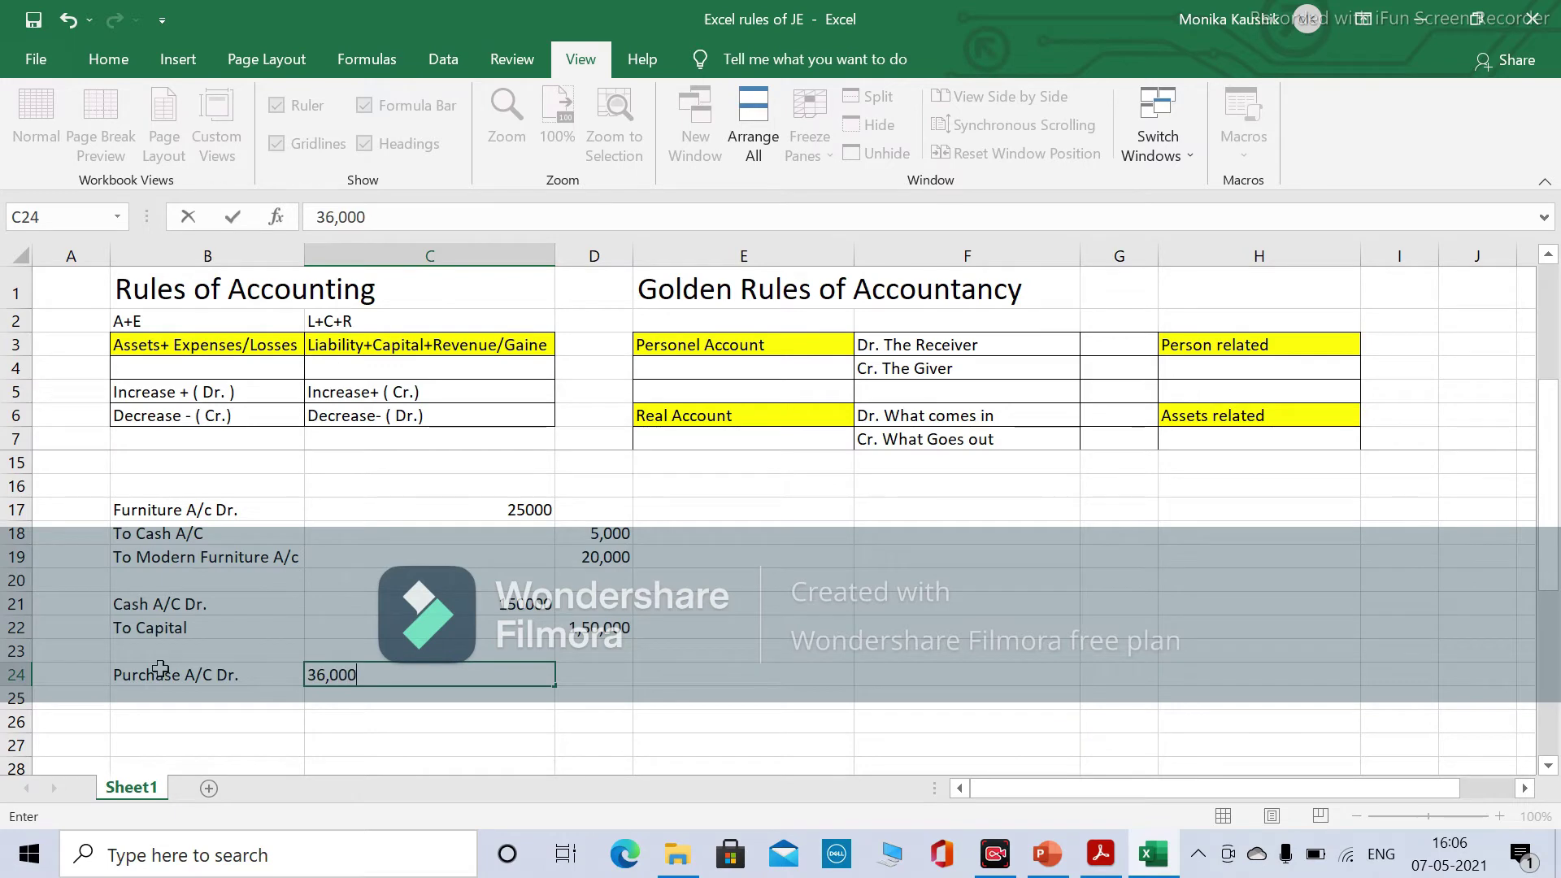
{"action": "key", "text": "Return"}
Enter the supplier's credit line below the purchase debit: "To" and the supplier's name in B25, with 36,000 in D25.
{"action": "key", "text": "Left"}
{"action": "type", "text": "To "}
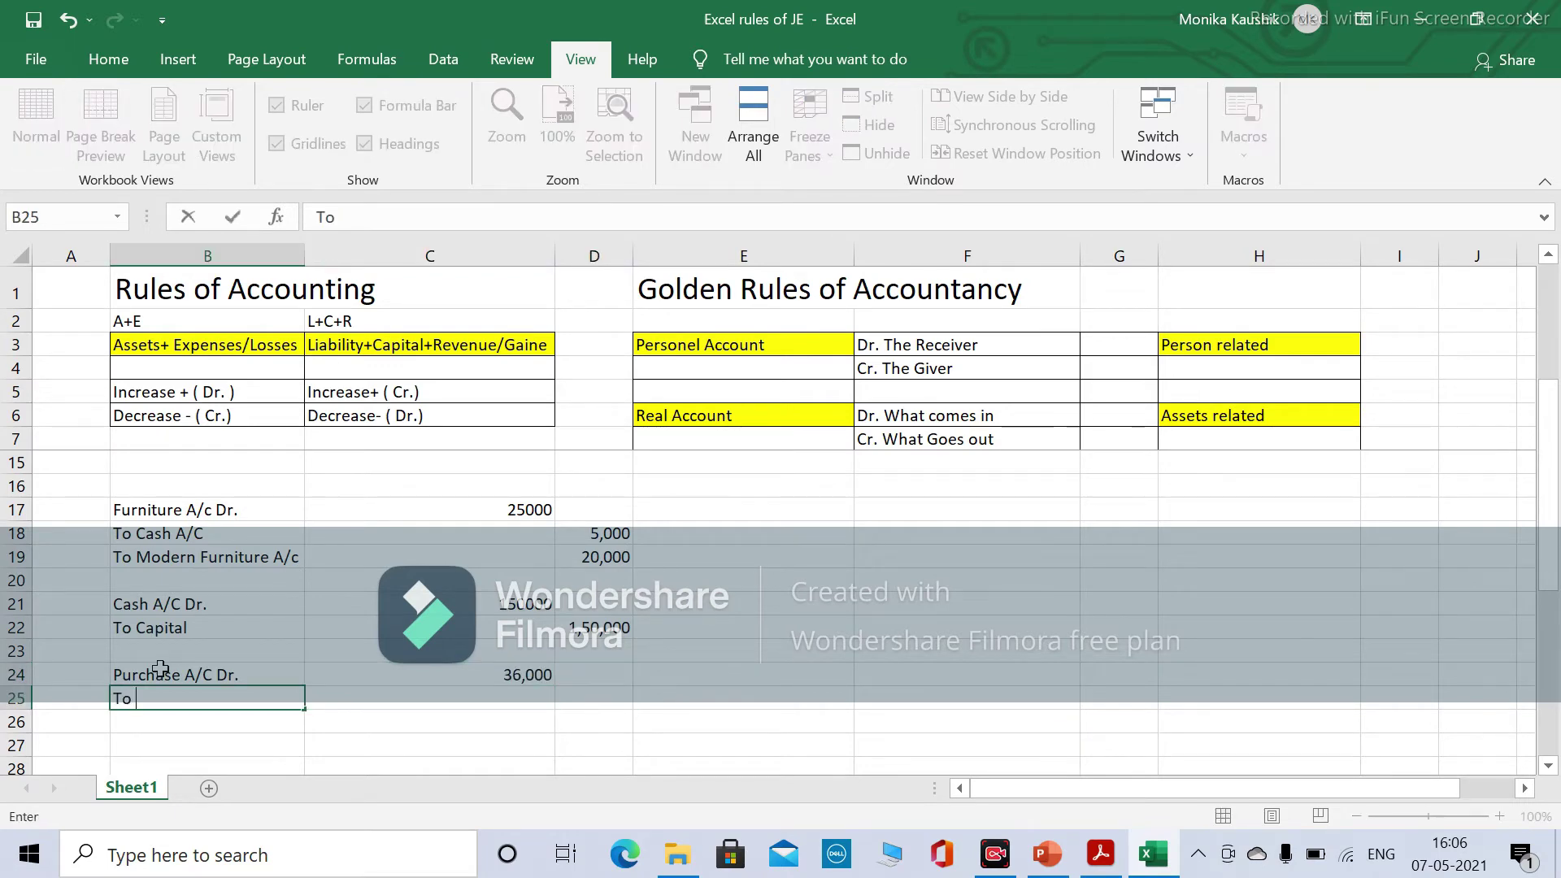
{"action": "type", "text": "<tb>"}
{"action": "key", "text": "BackSpace"}
{"action": "key", "text": "BackSpace"}
{"action": "key", "text": "BackSpace"}
{"action": "type", "text": "Manish"}
{"action": "key", "text": "Right"}
{"action": "key", "text": "Right"}
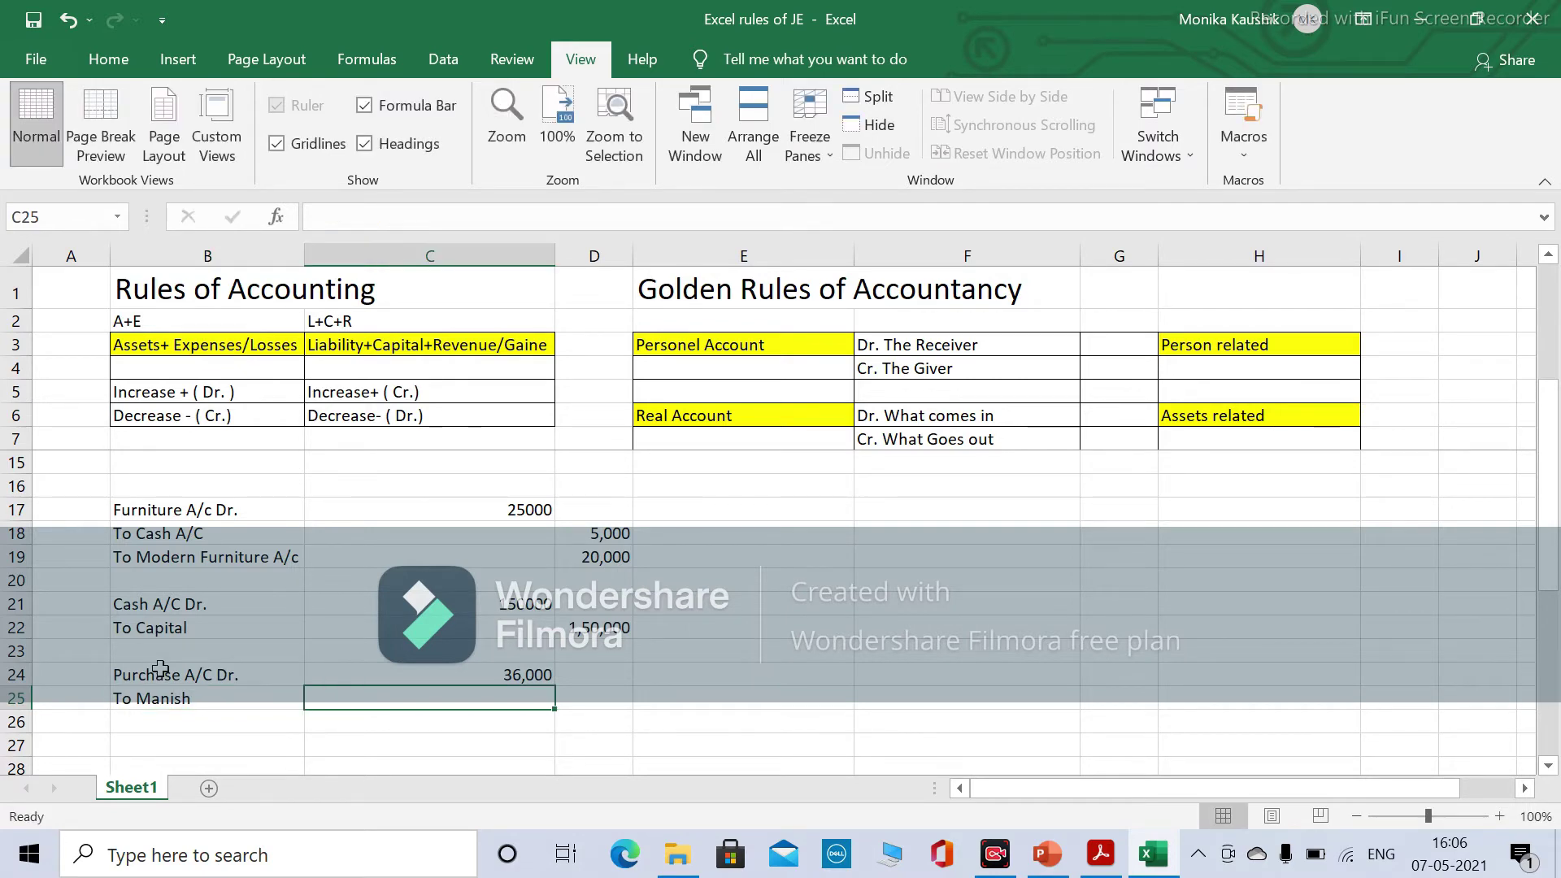
{"action": "type", "text": "36"}
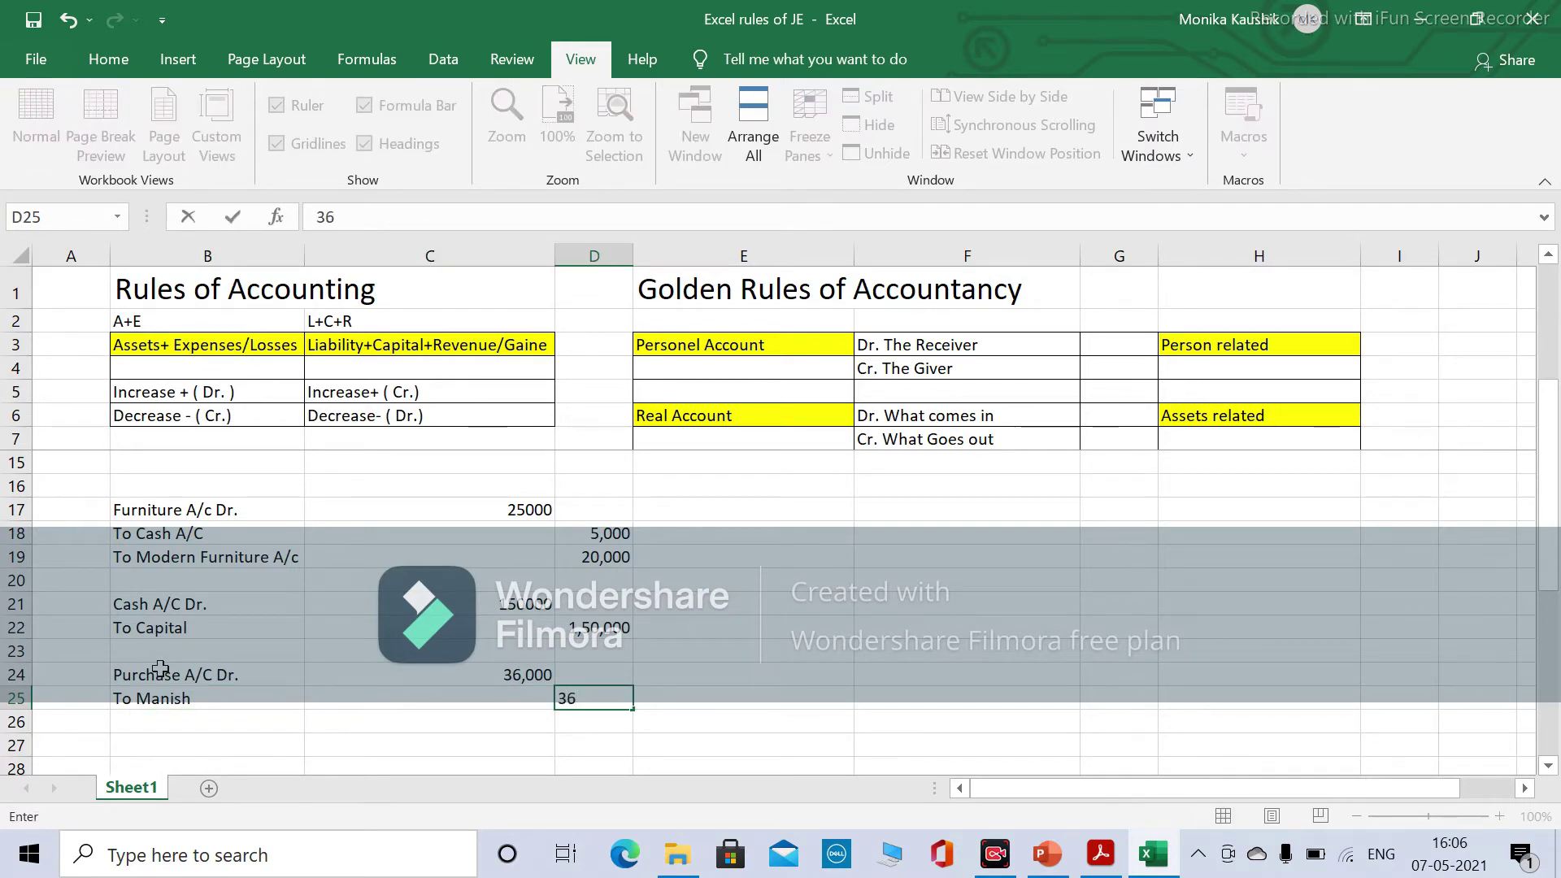
{"action": "type", "text": ",000"}
{"action": "key", "text": "Return"}
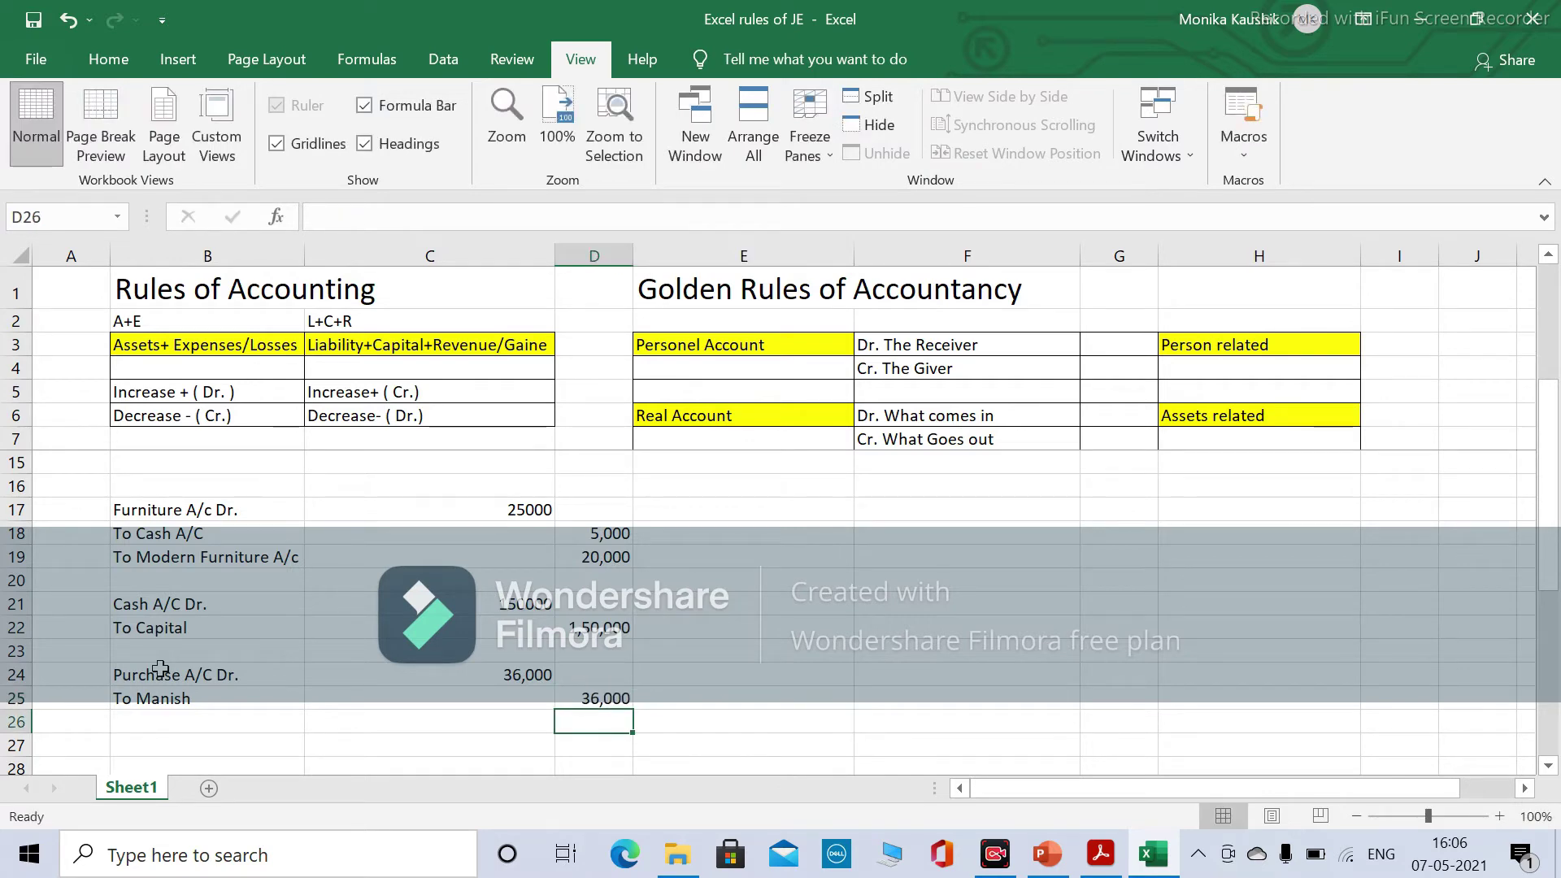
Select B27 for the next journal entry and switch to PowerPoint to view the 01.4.2017 transactions.
{"action": "key", "text": "Down"}
{"action": "key", "text": "Left"}
{"action": "key", "text": "Left"}
{"action": "key", "text": "alt+Tab"}
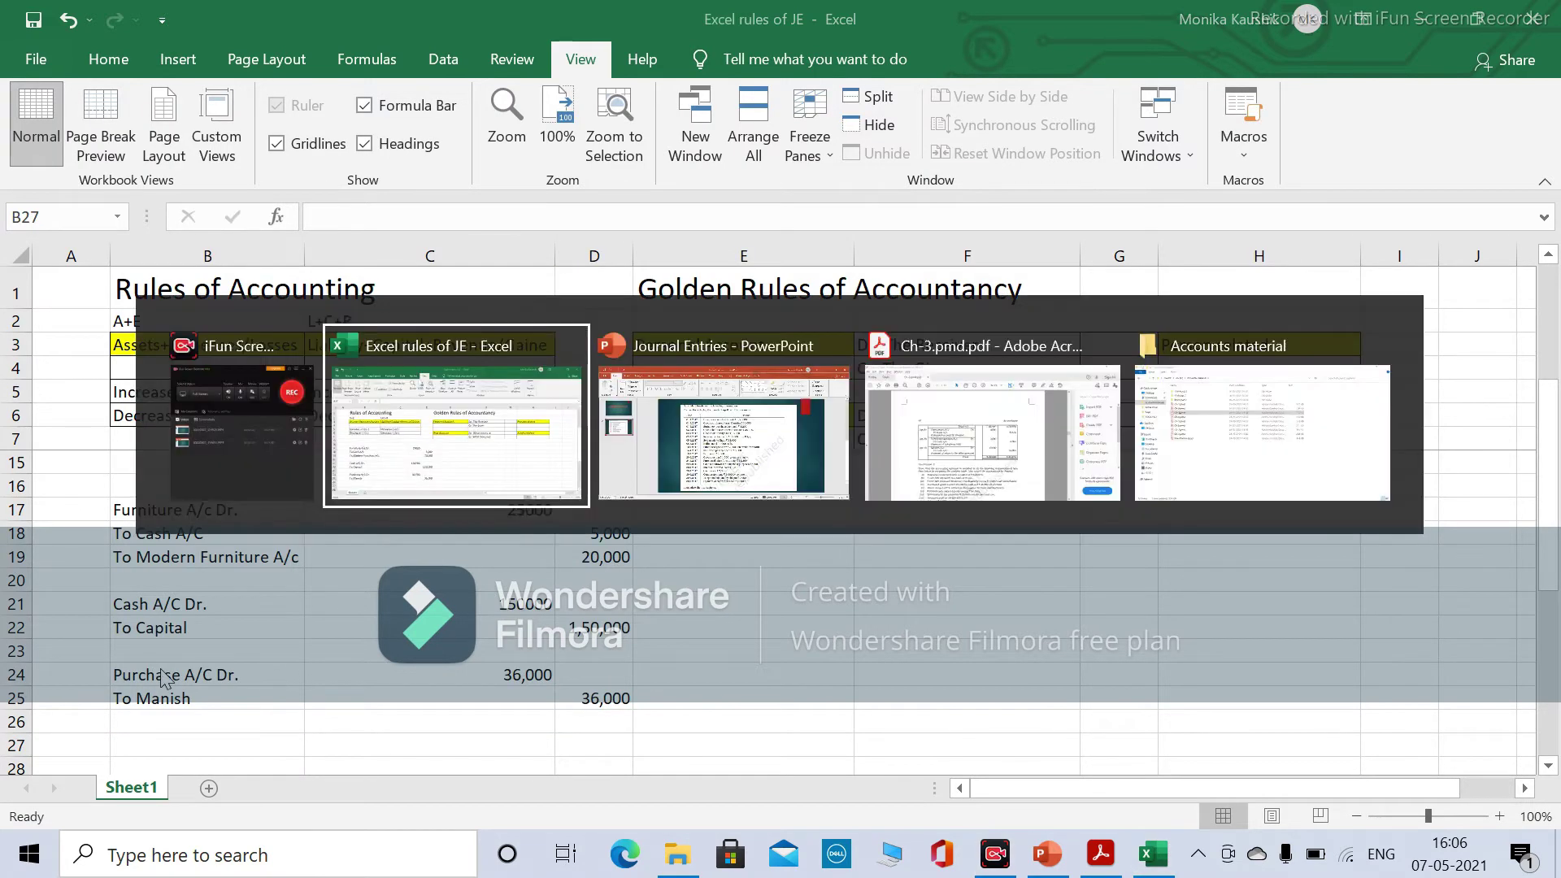
{"action": "key", "text": "alt+Tab"}
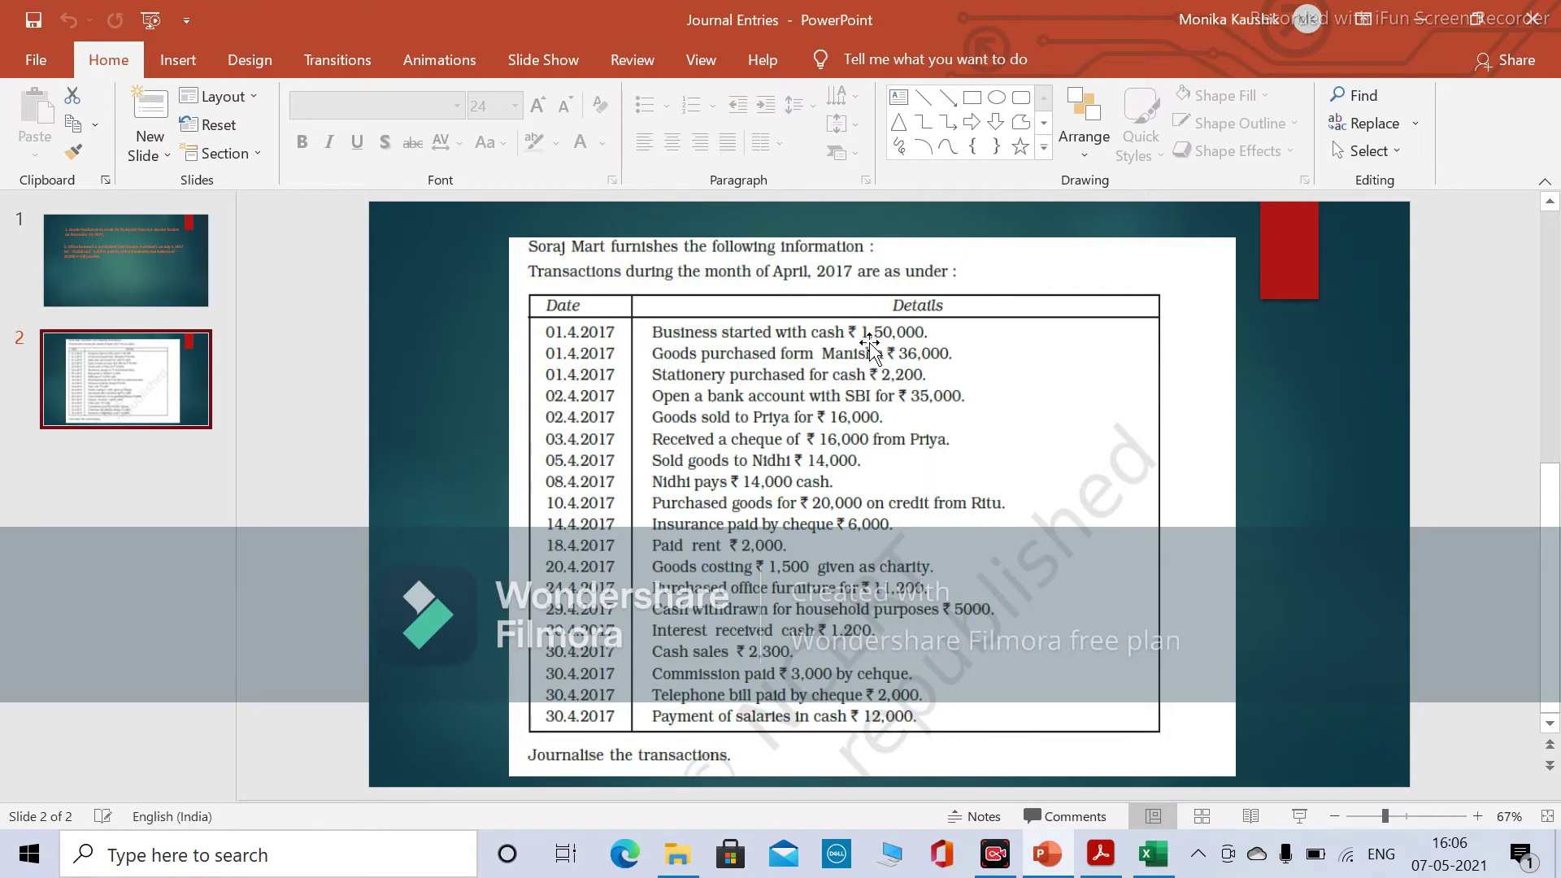
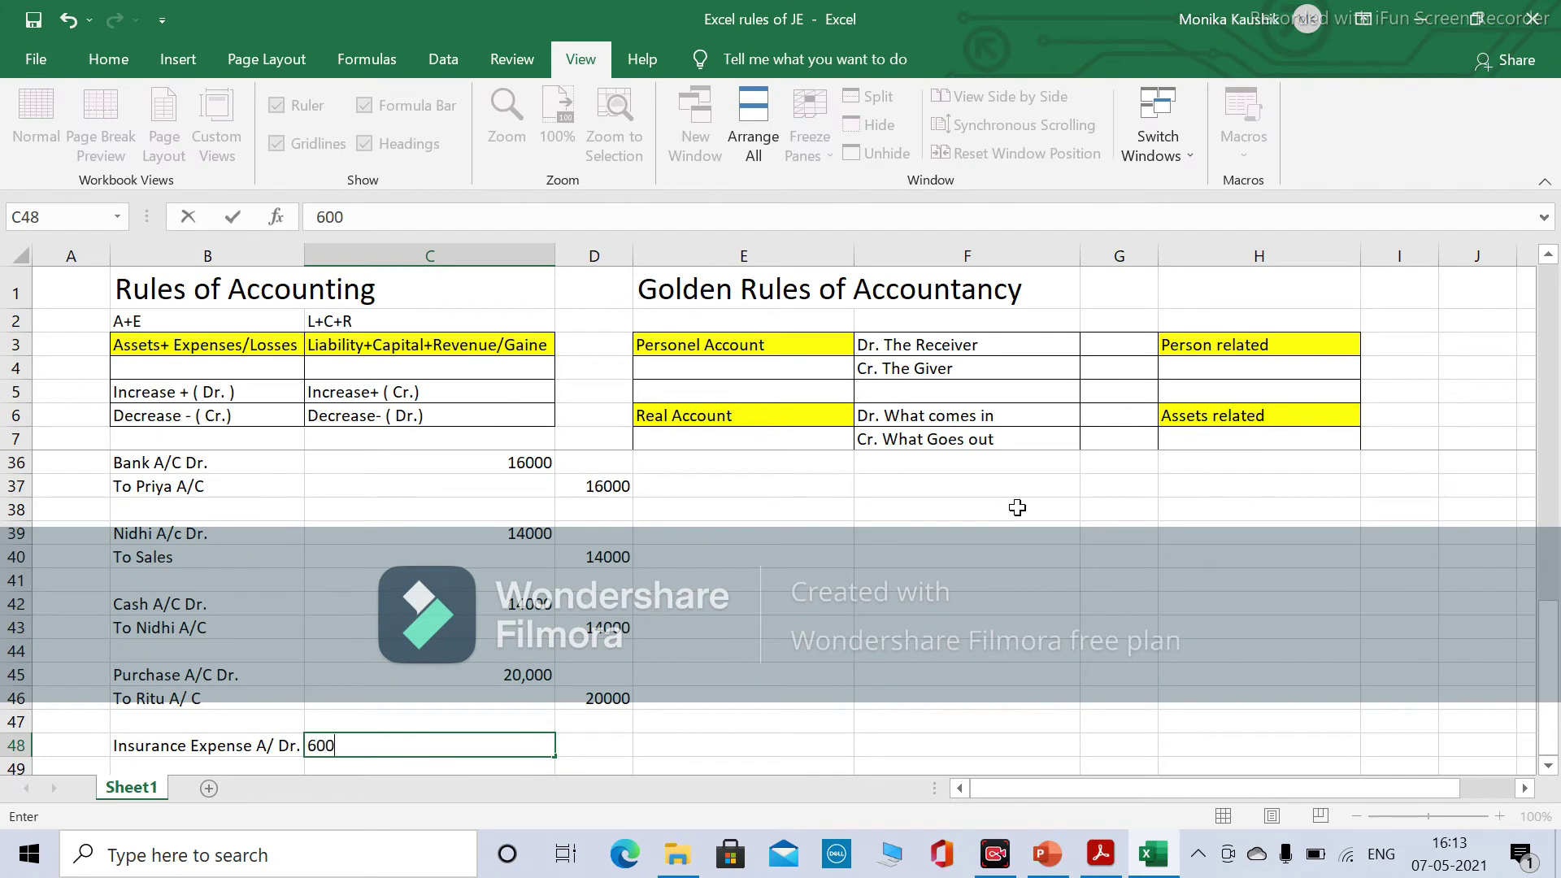
Enter 6000 as the insurance expense debit in C48 and check the insurance transaction on the PowerPoint slide.
{"action": "key", "text": "Return"}
{"action": "key", "text": "alt+Tab"}
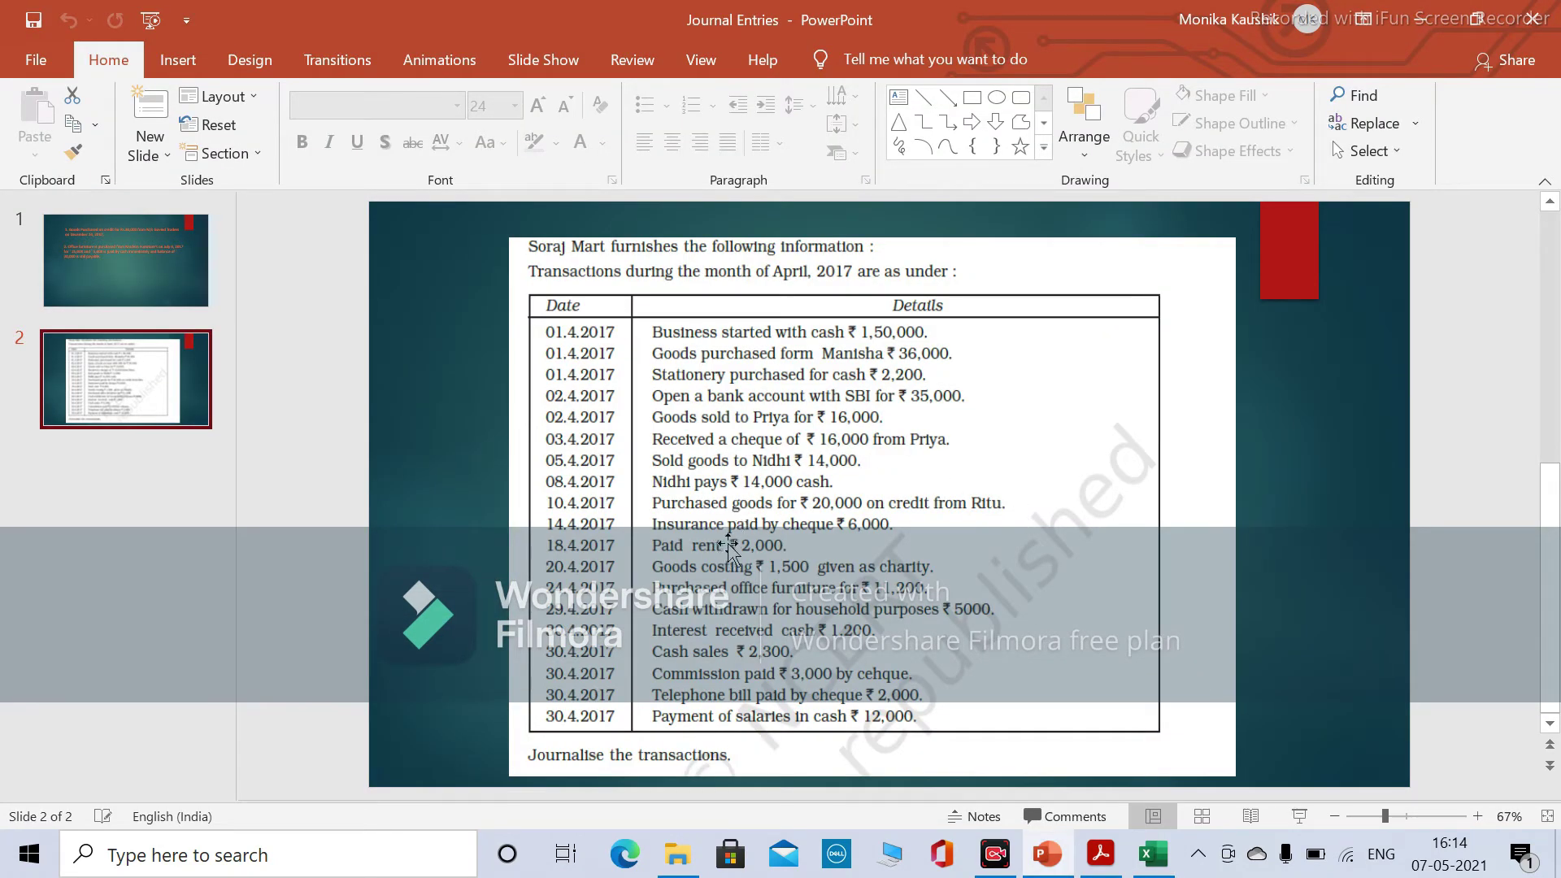
{"action": "key", "text": "alt+Tab"}
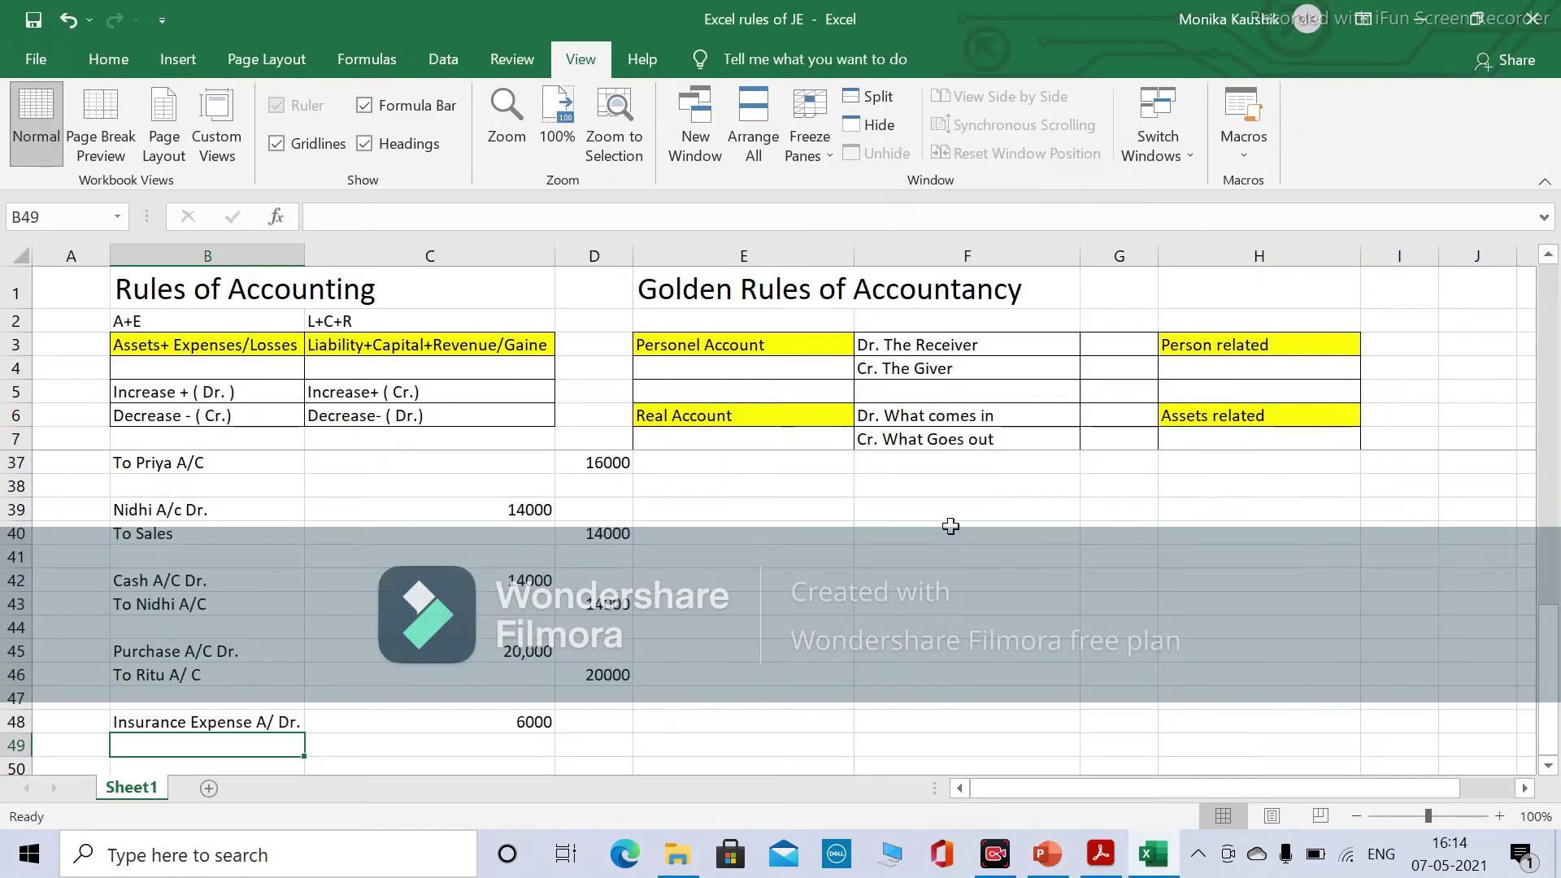
Enter the bank credit line for the insurance payment: To Bank in B49 and 6000 in D49.
{"action": "type", "text": "Bank"}
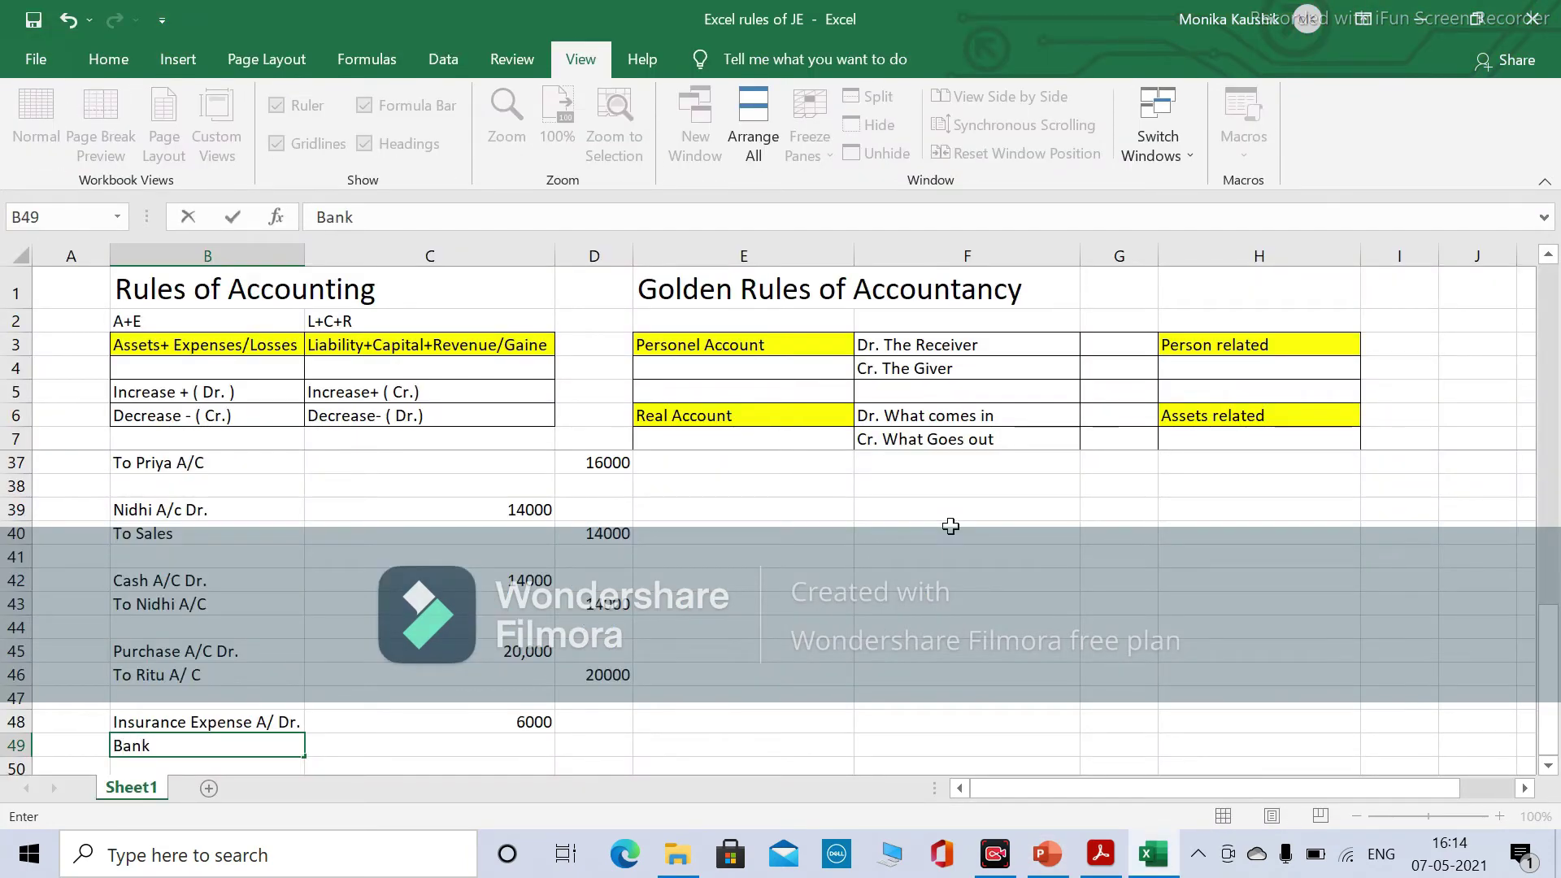
{"action": "key", "text": "BackSpace"}
{"action": "key", "text": "BackSpace"}
{"action": "key", "text": "BackSpace"}
{"action": "type", "text": "To Bank"}
{"action": "key", "text": "Tab"}
{"action": "key", "text": "Tab"}
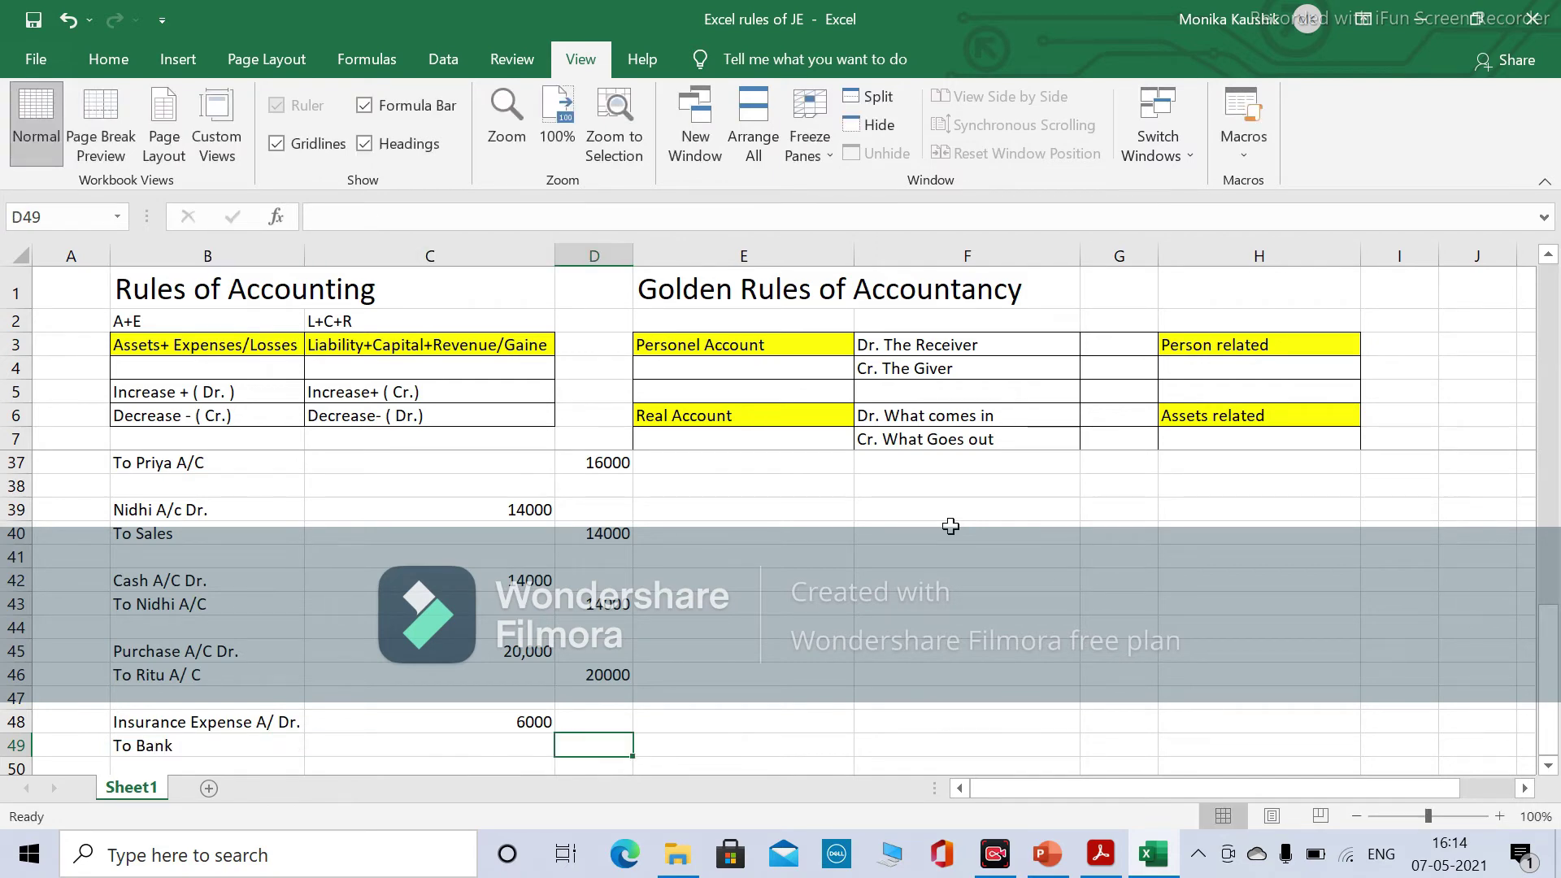
{"action": "type", "text": "6000"}
{"action": "key", "text": "Tab"}
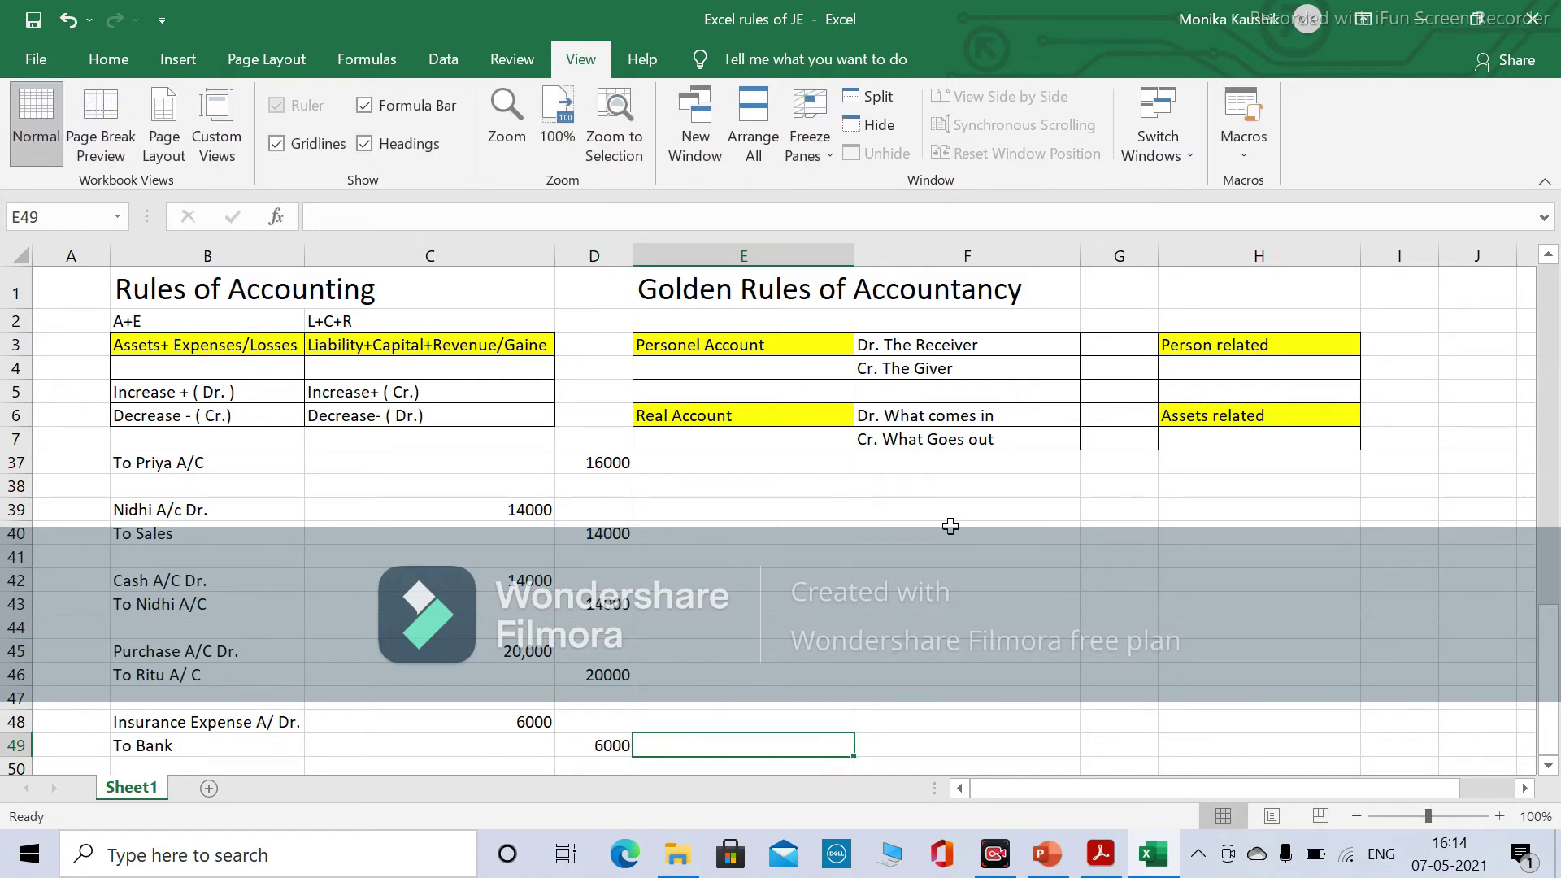
Read the rent transaction of 18.4.2017 on the PowerPoint slide and enter Rent A/C Dr. in B51 of the worksheet.
{"action": "key", "text": "Down"}
{"action": "key", "text": "Down"}
{"action": "key", "text": "Left"}
{"action": "key", "text": "Left"}
{"action": "key", "text": "Left"}
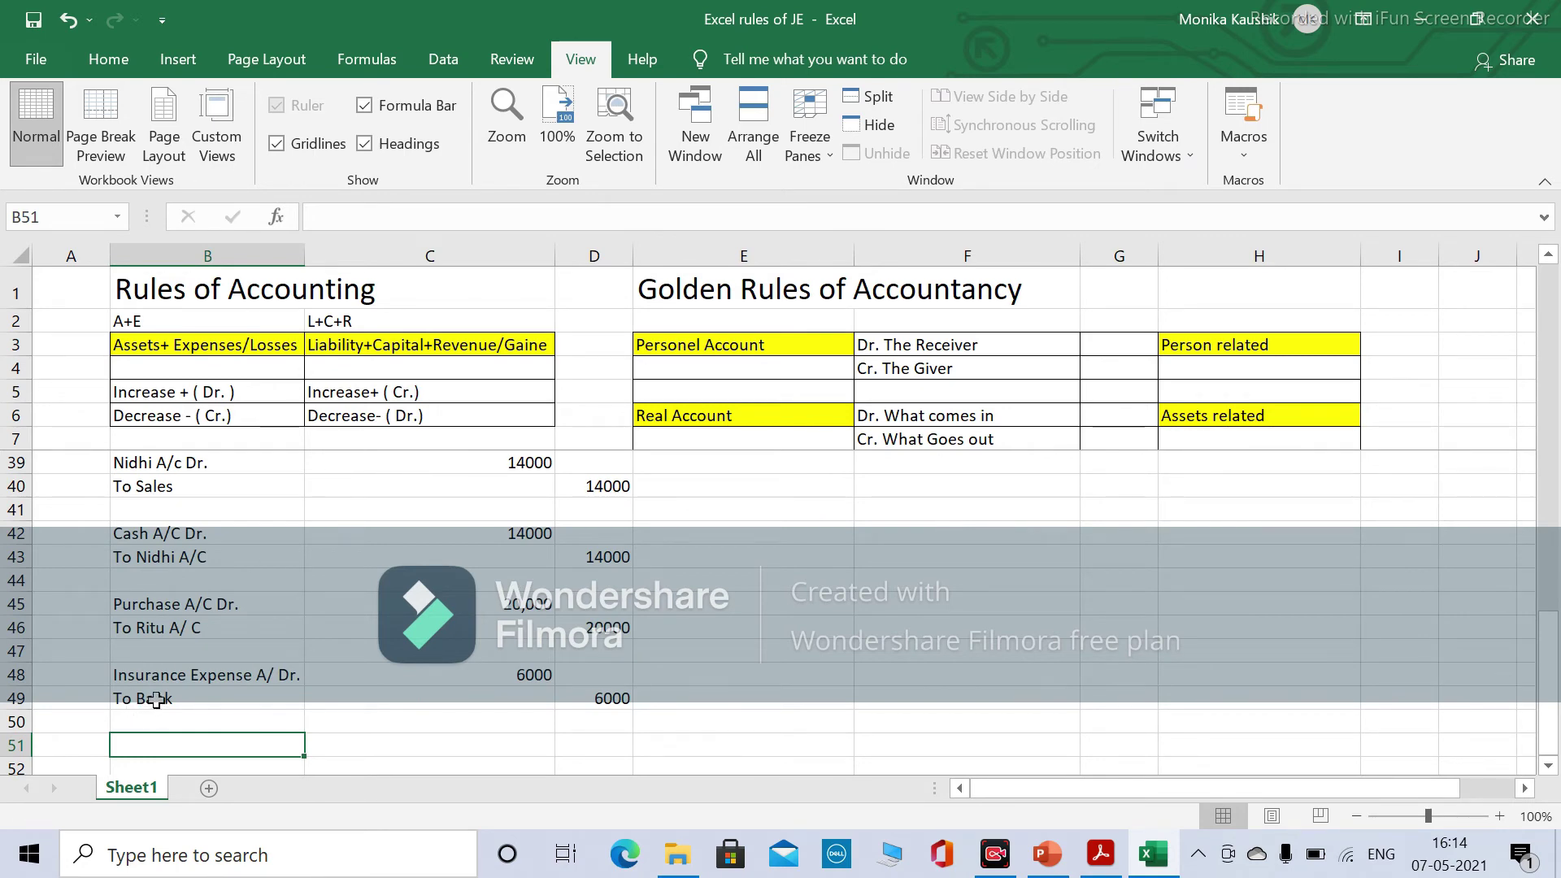
{"action": "key", "text": "alt+Tab"}
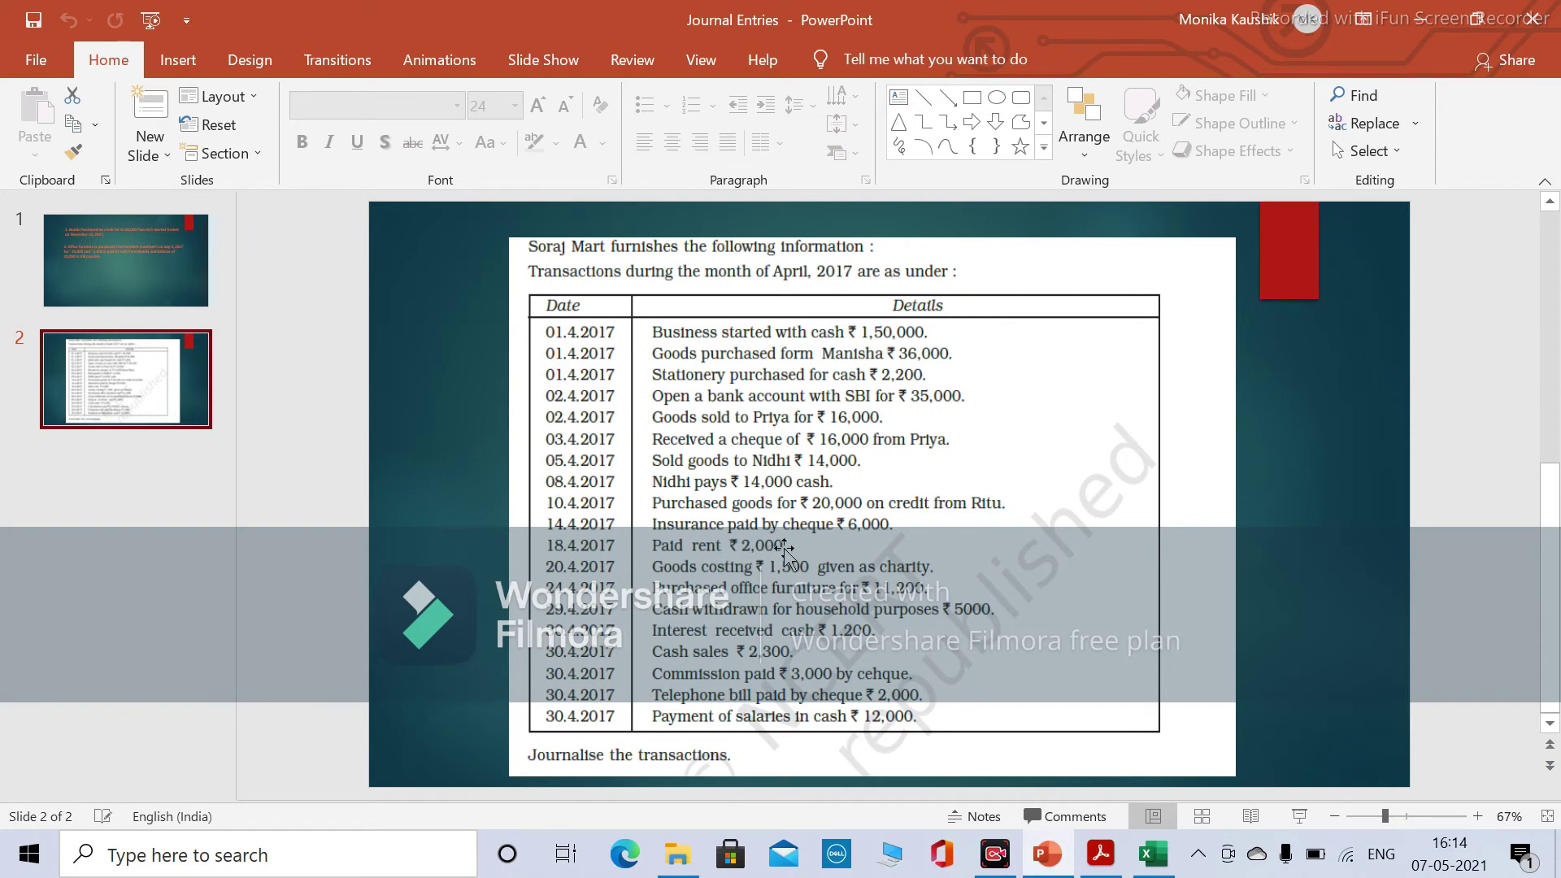
{"action": "key", "text": "alt+Tab"}
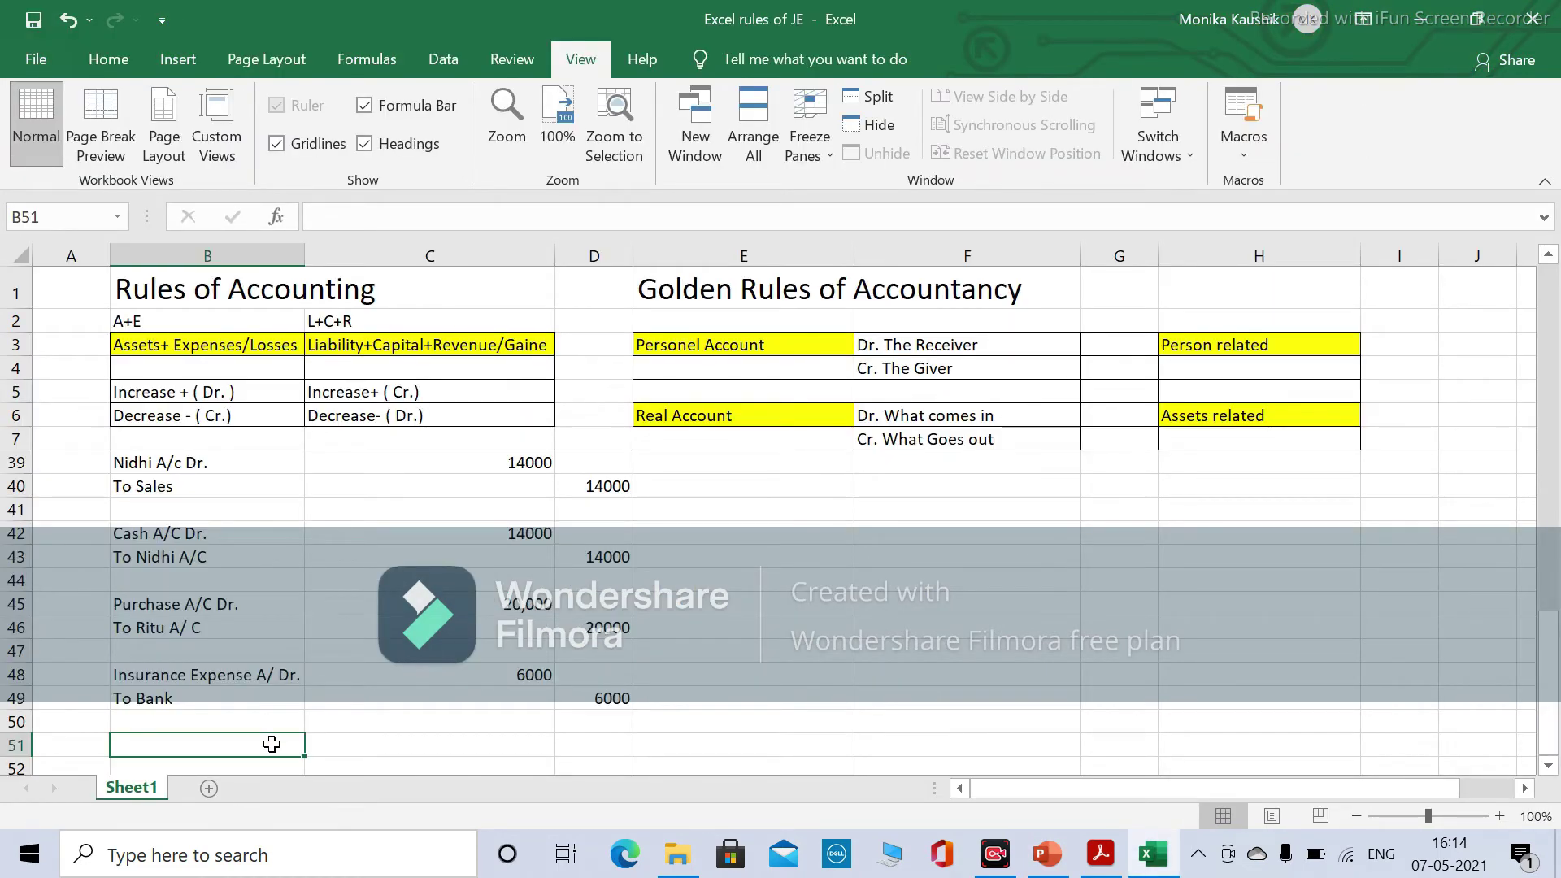
{"action": "type", "text": "Rent"}
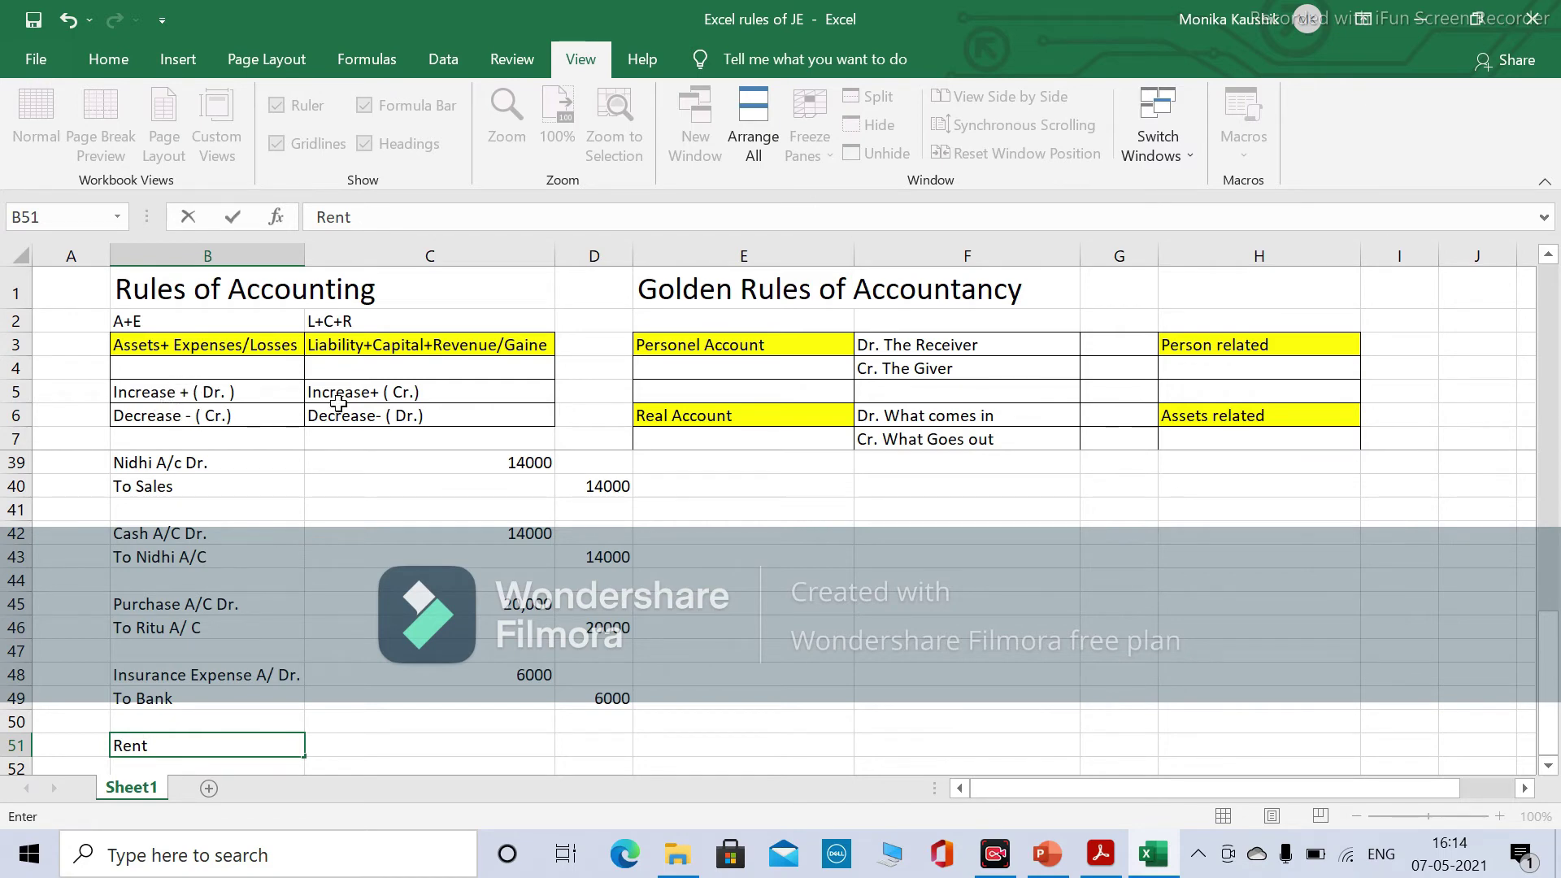
{"action": "type", "text": "A/C Dr."}
{"action": "key", "text": "Return"}
Enter To Cash A/C in B52 as the credit account for the rent payment.
{"action": "type", "text": "T"}
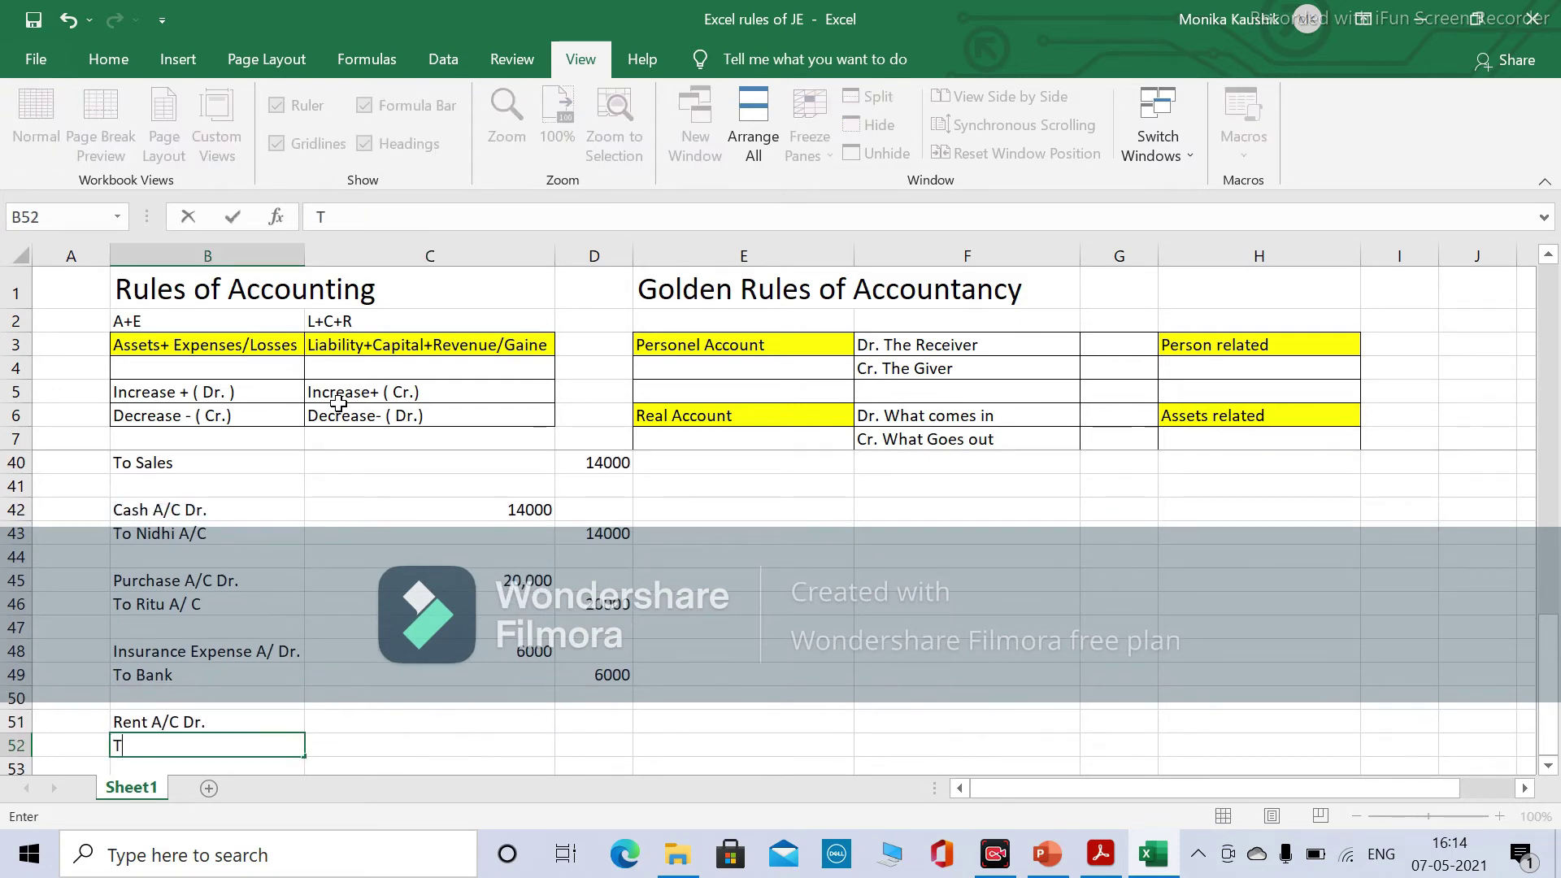
{"action": "type", "text": "o Cash A/C"}
{"action": "key", "text": "Tab"}
{"action": "key", "text": "Down"}
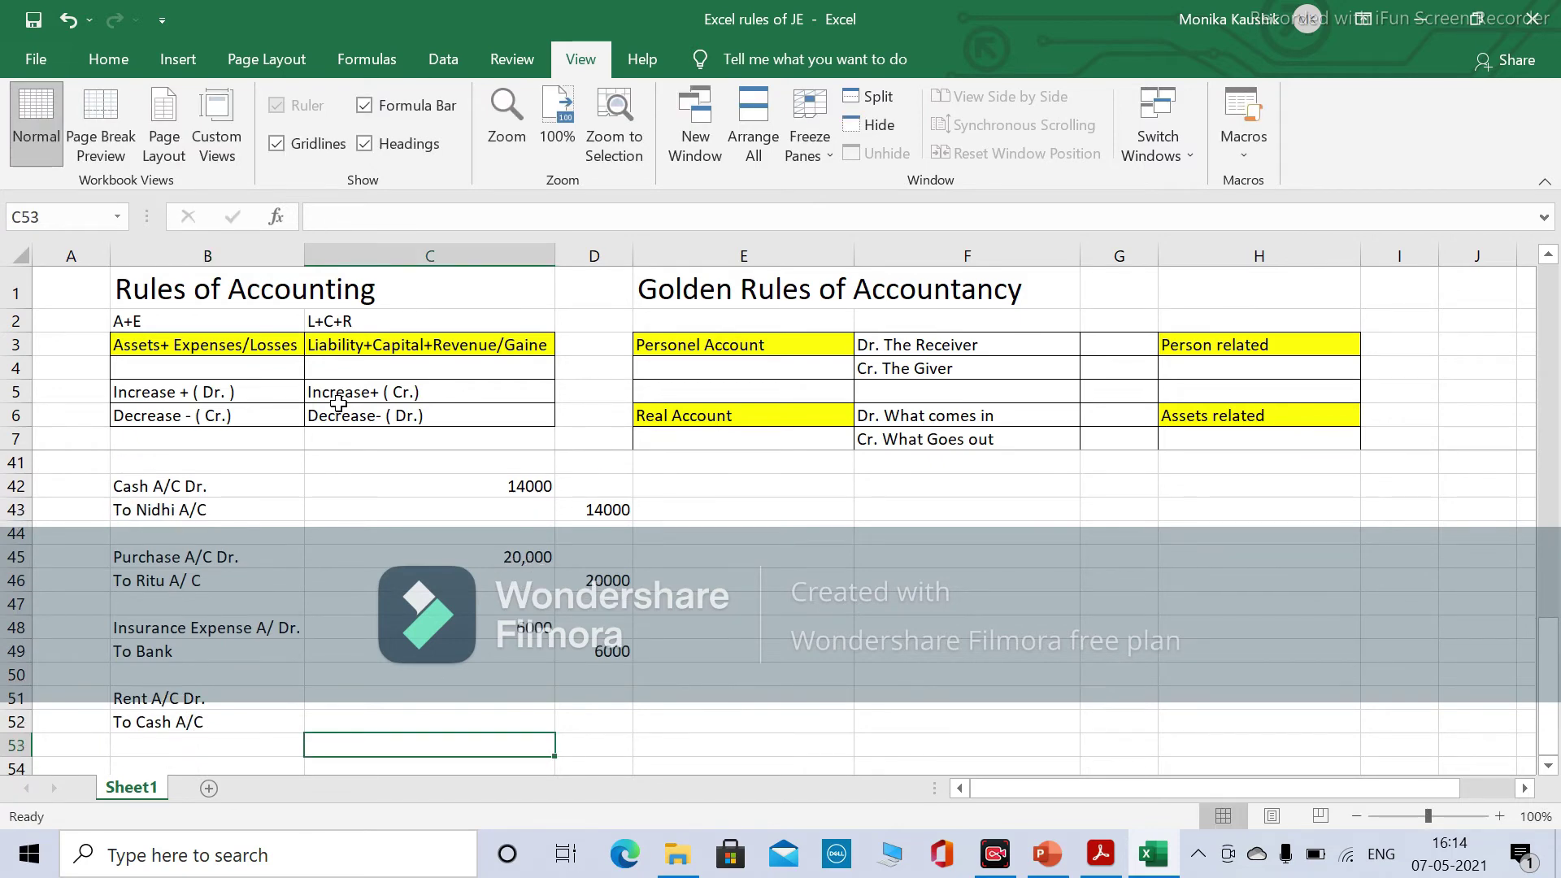
Check the rent amount on the PowerPoint slide and enter 2000 as the debit in C51 and the credit in D52.
{"action": "key", "text": "alt+Tab"}
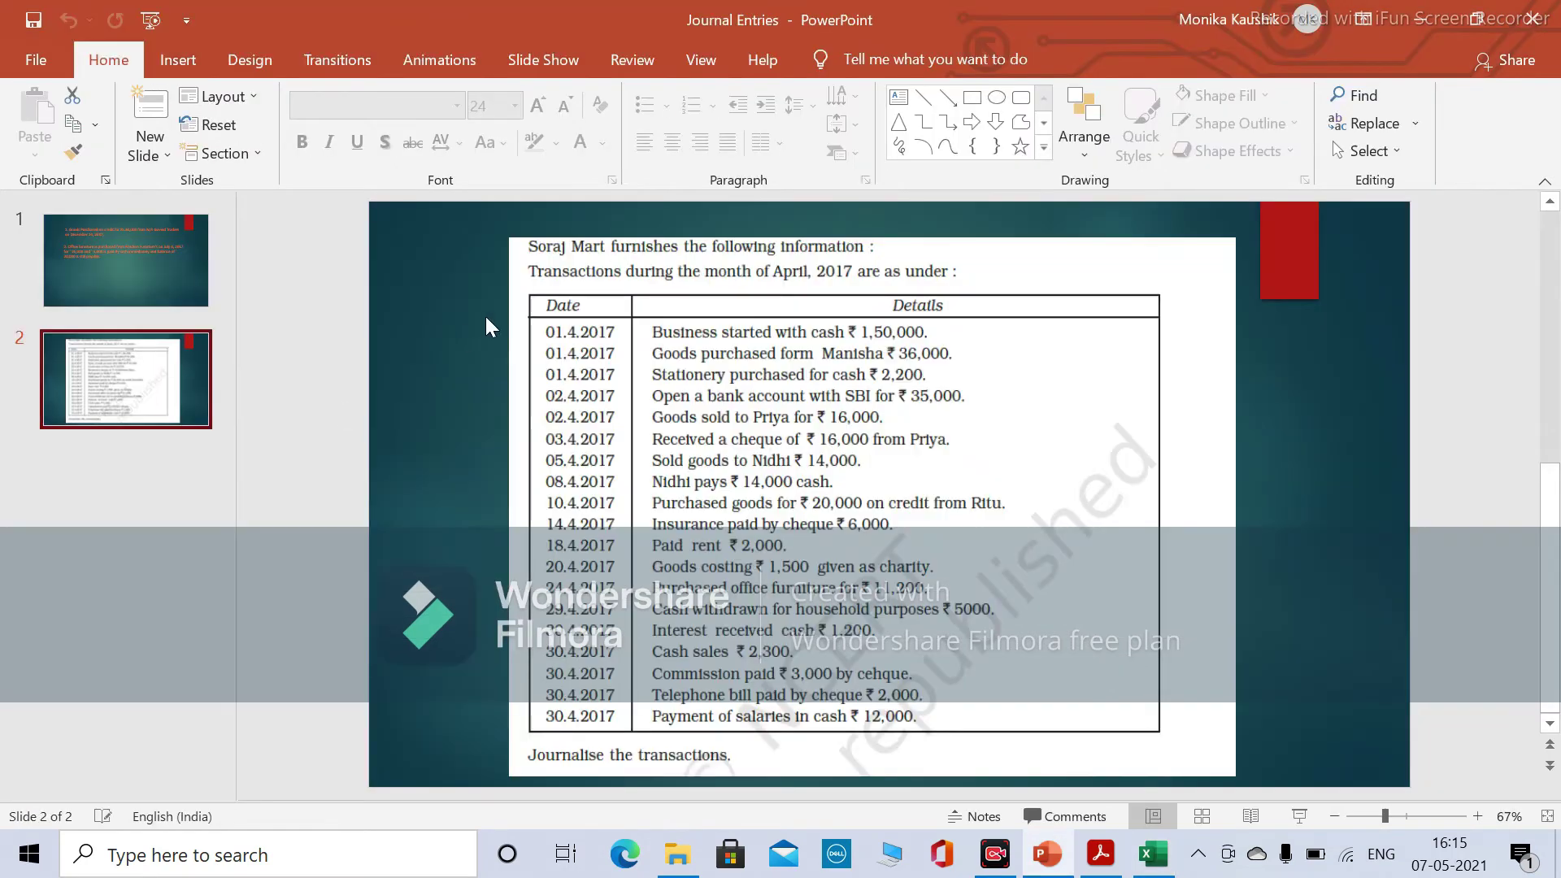
{"action": "key", "text": "alt+Tab"}
{"action": "type", "text": "2"}
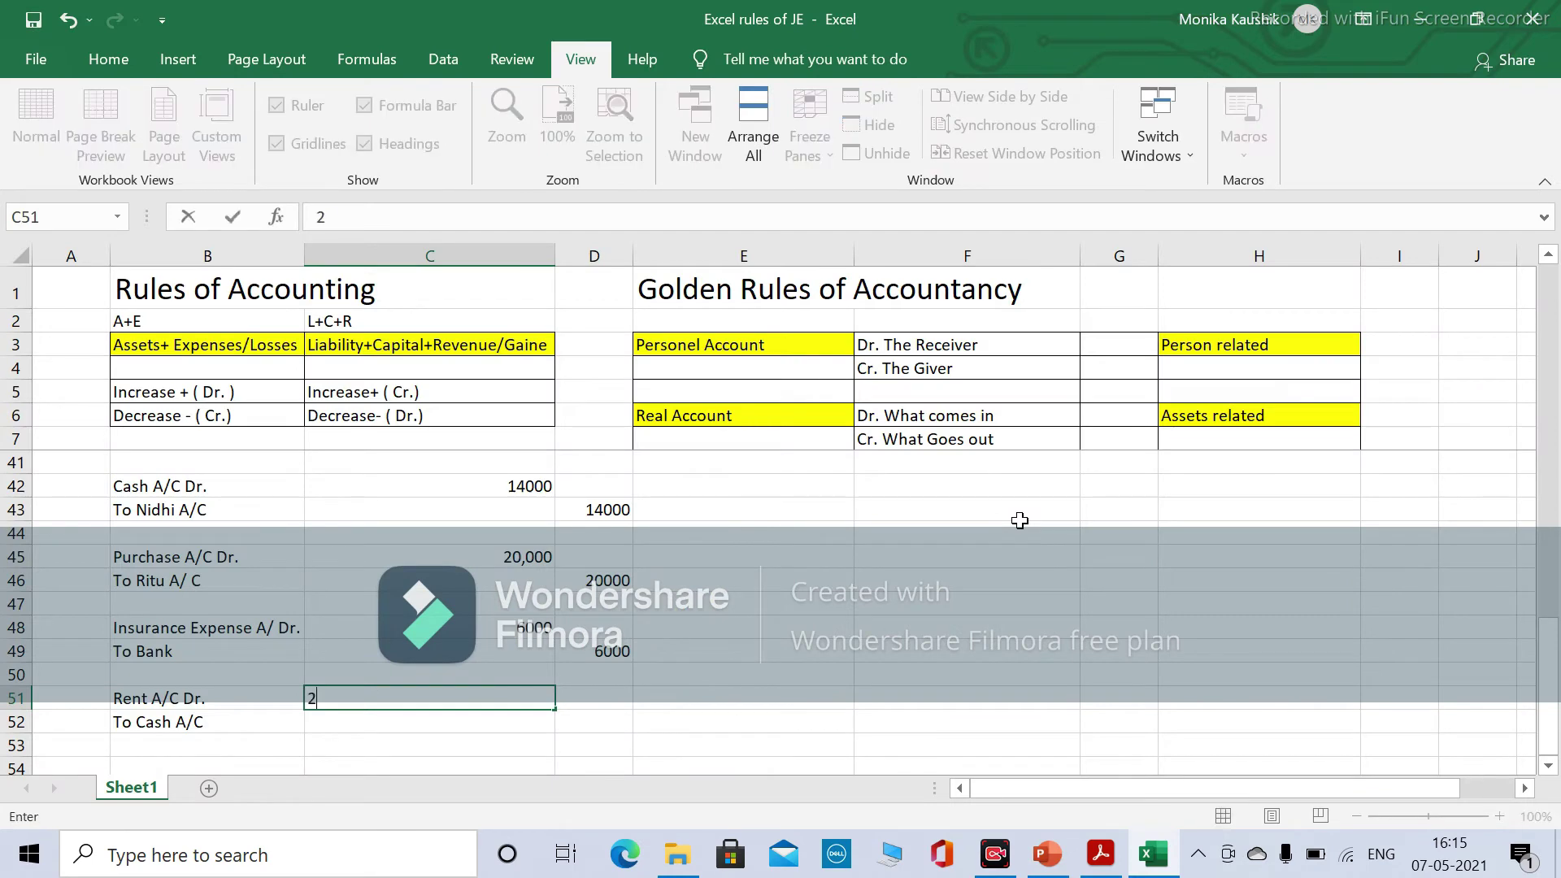
{"action": "type", "text": "000"}
{"action": "key", "text": "Return"}
{"action": "key", "text": "Right"}
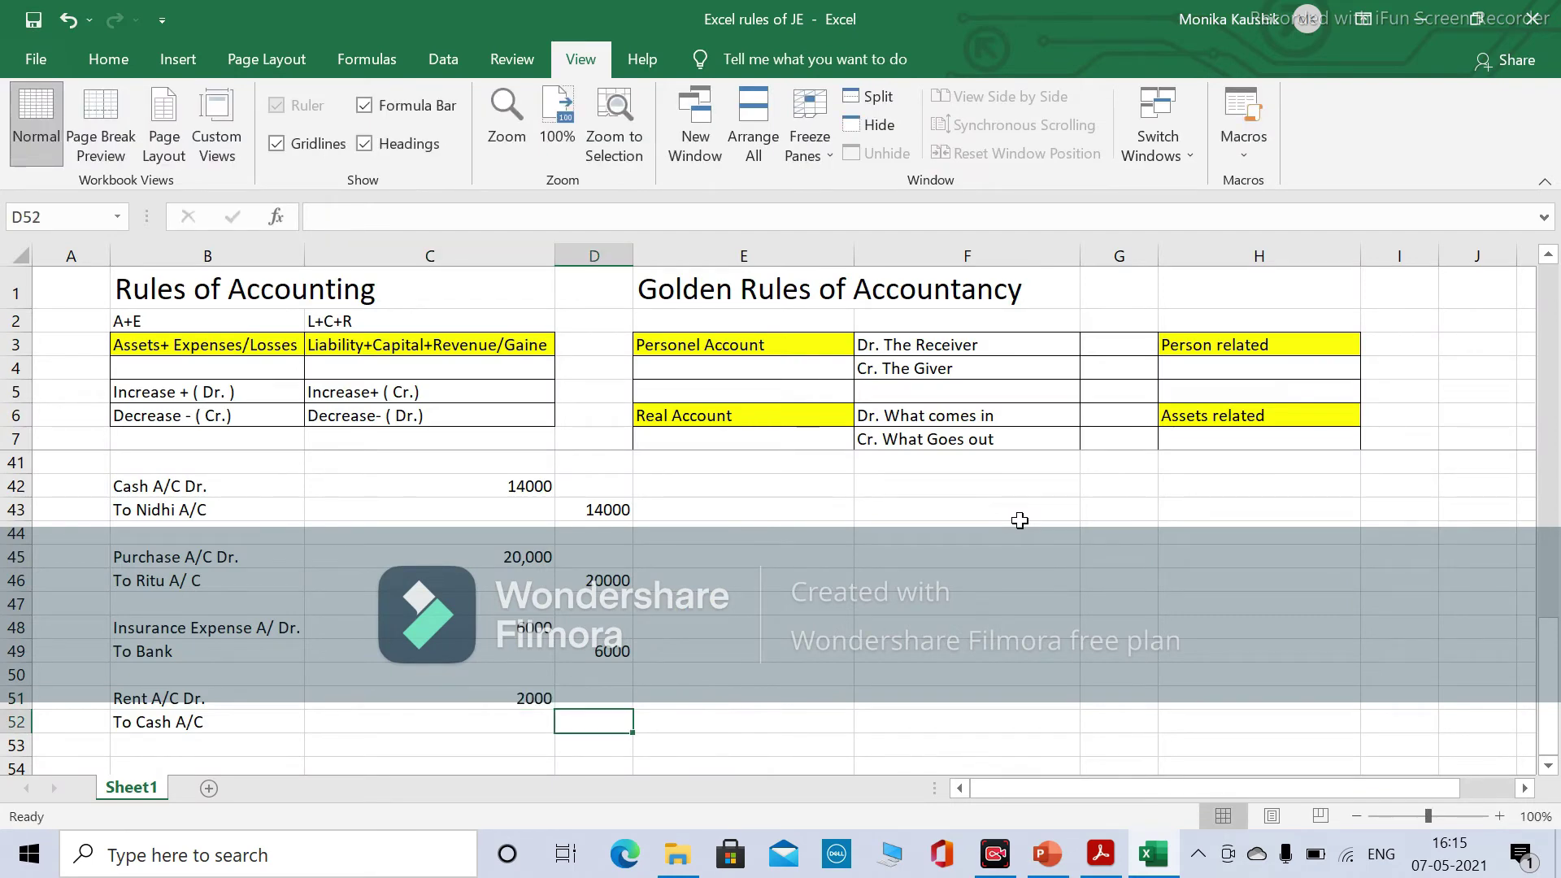
{"action": "type", "text": "2000"}
{"action": "key", "text": "Right"}
Read the charity transaction of 20.4.2017 on the PowerPoint slide and enter To Purchases A/C in B55, leaving row 54 free for the debit.
{"action": "key", "text": "Down"}
{"action": "key", "text": "Left"}
{"action": "key", "text": "Left"}
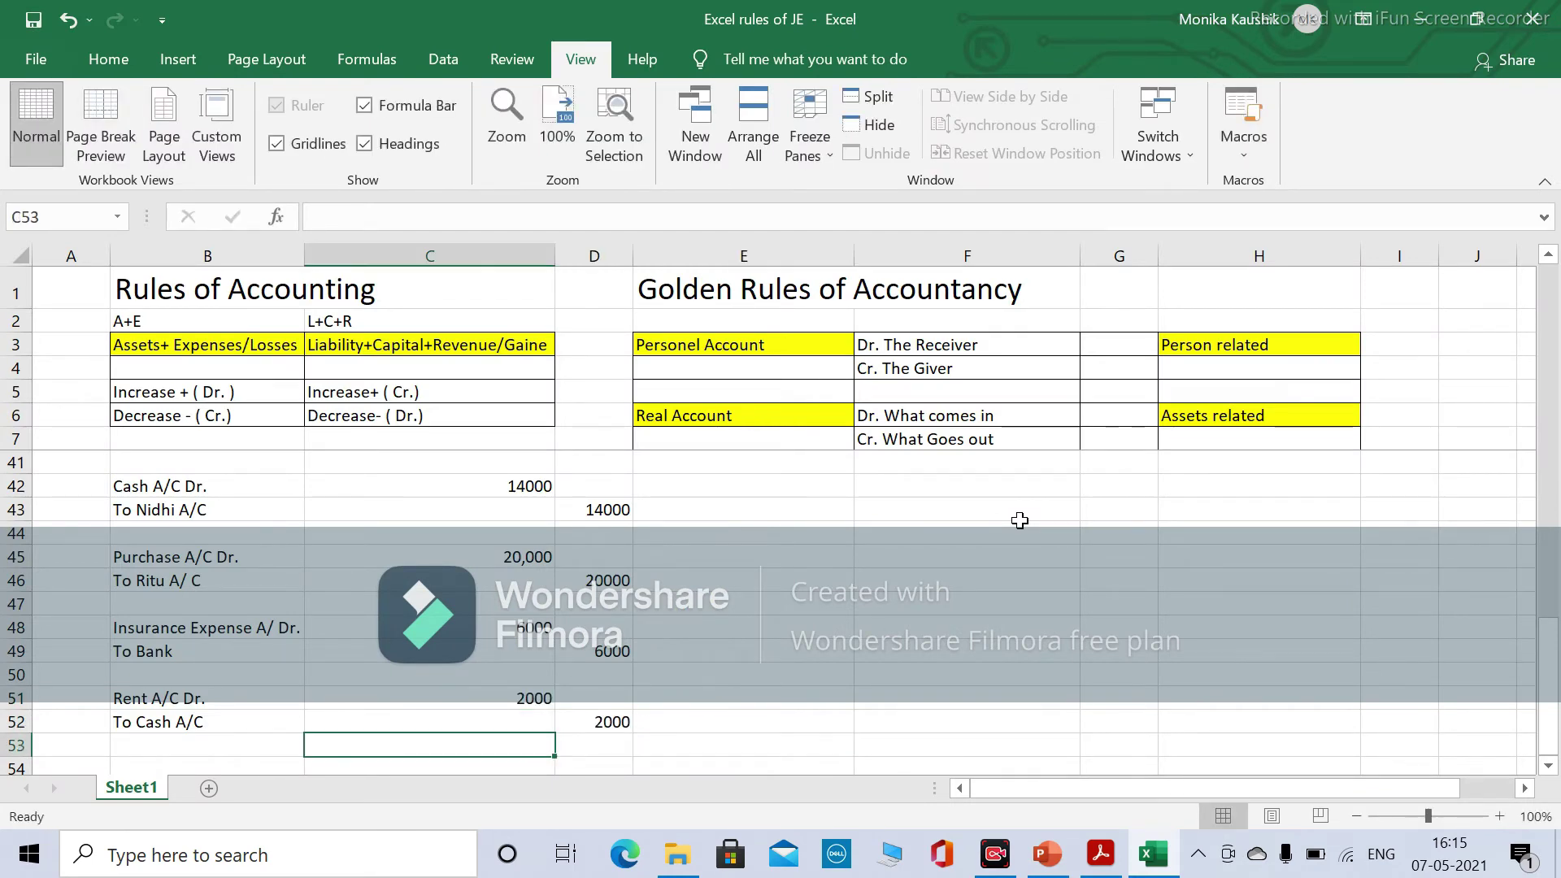
{"action": "key", "text": "Down"}
{"action": "key", "text": "Left"}
{"action": "key", "text": "alt+Tab"}
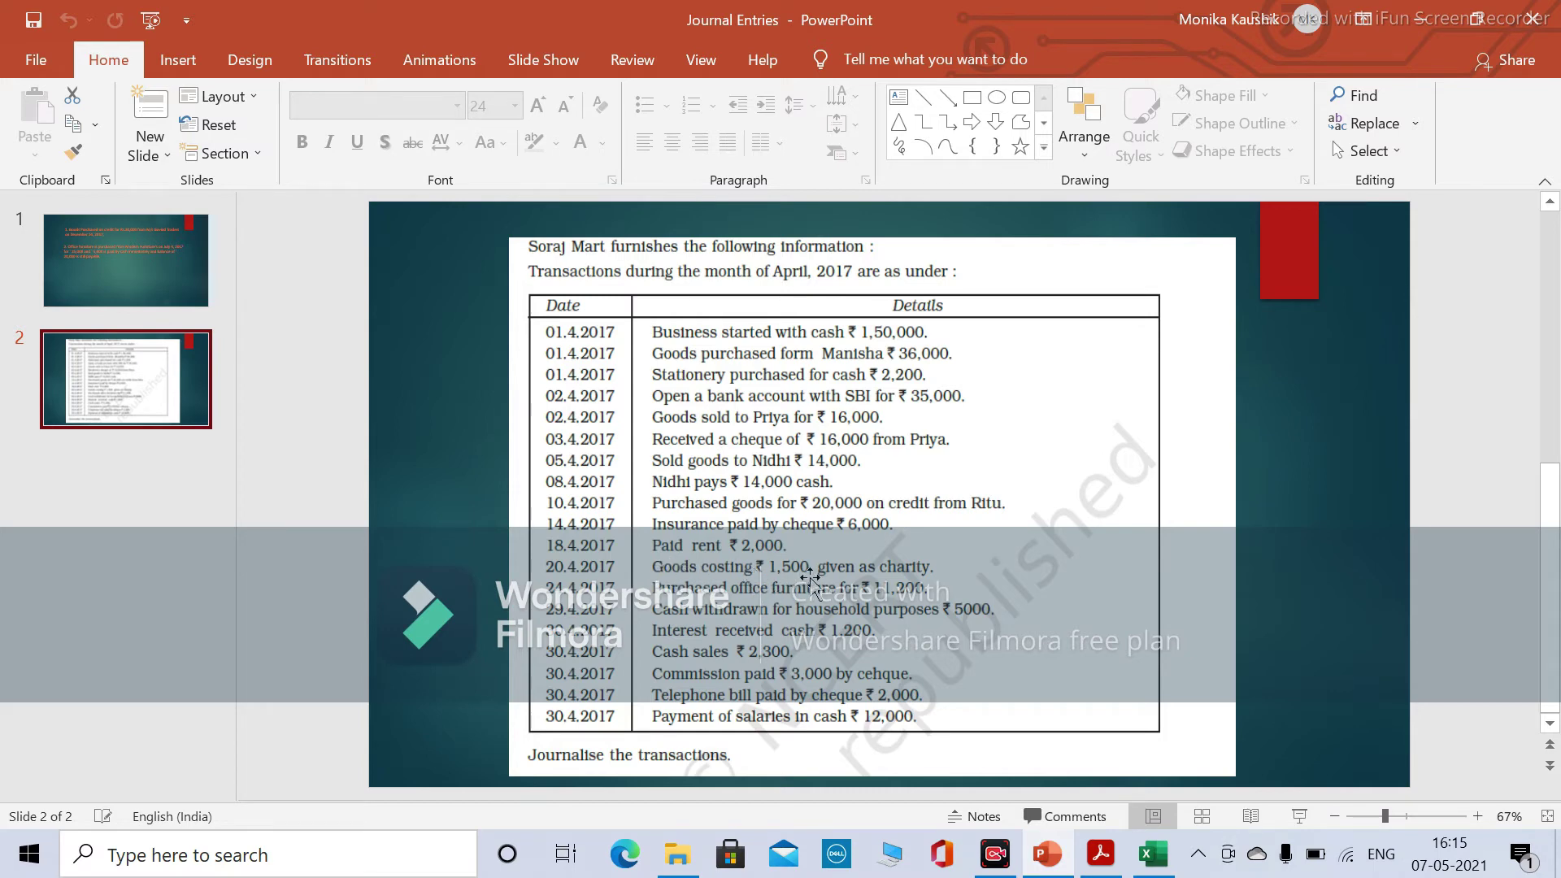
{"action": "key", "text": "alt+Tab"}
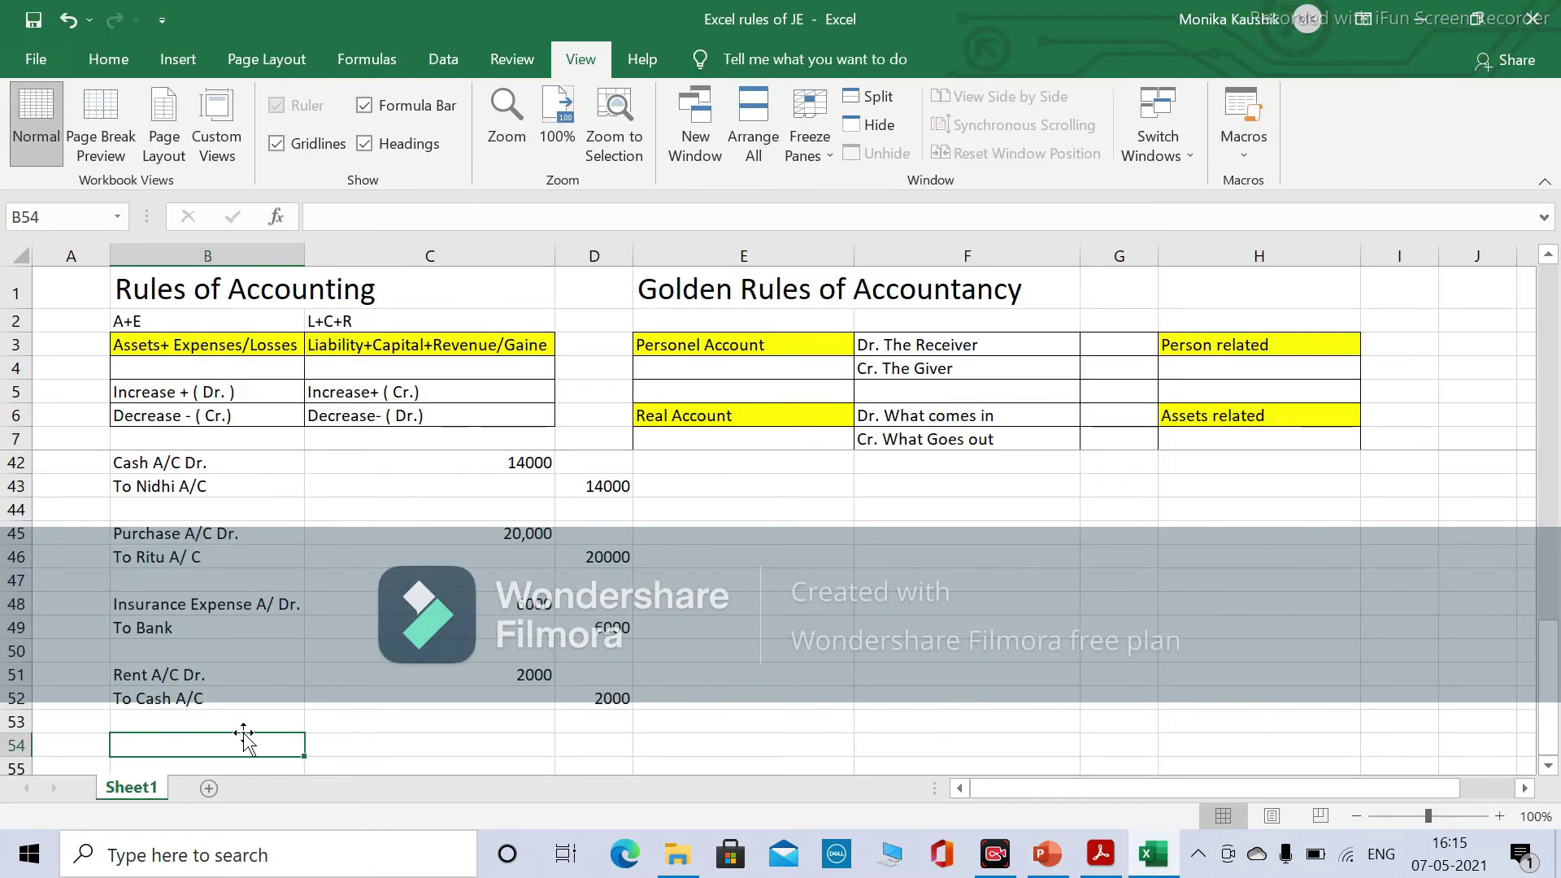
{"action": "key", "text": "Down"}
{"action": "type", "text": "To "}
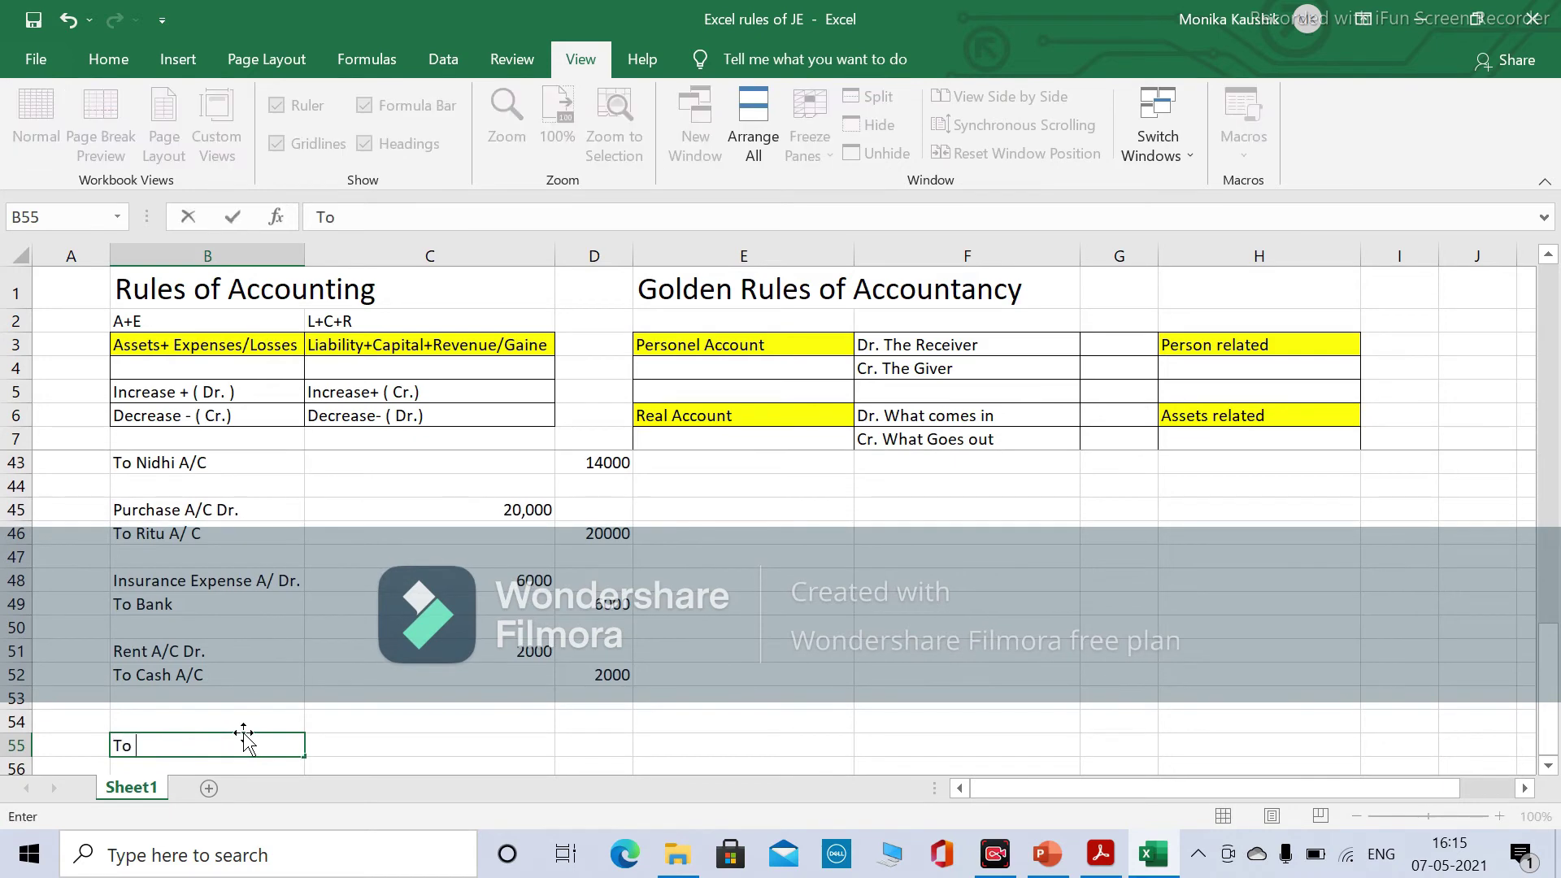
{"action": "type", "text": "Purchases"}
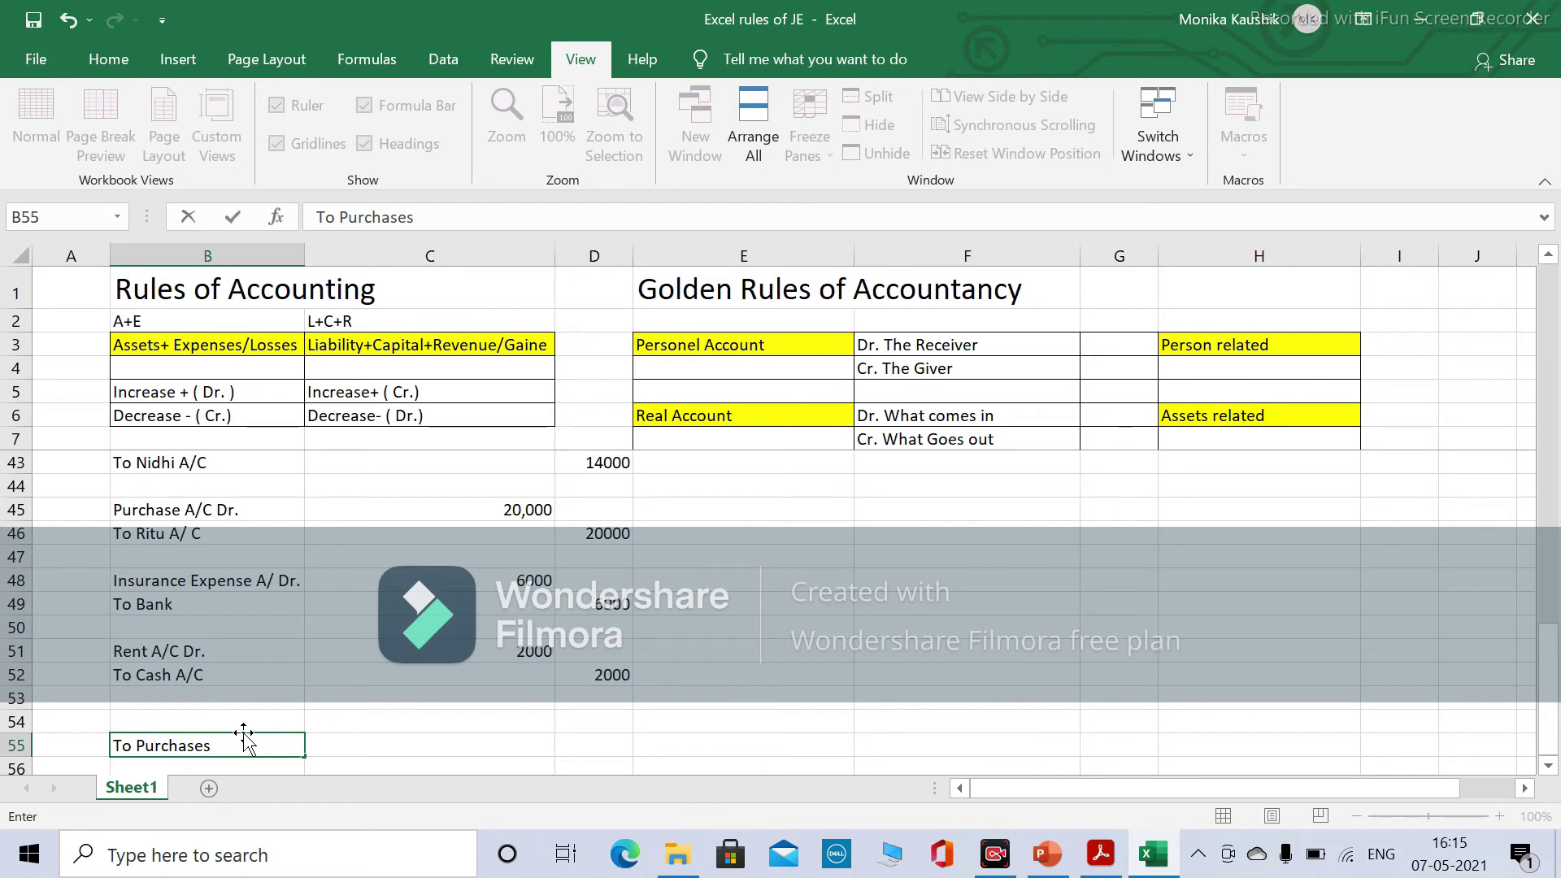
{"action": "type", "text": " A/C"}
{"action": "key", "text": "Tab"}
Check the charity amount on the PowerPoint slide and enter 1500 as the purchases credit in D55.
{"action": "key", "text": "alt+Tab"}
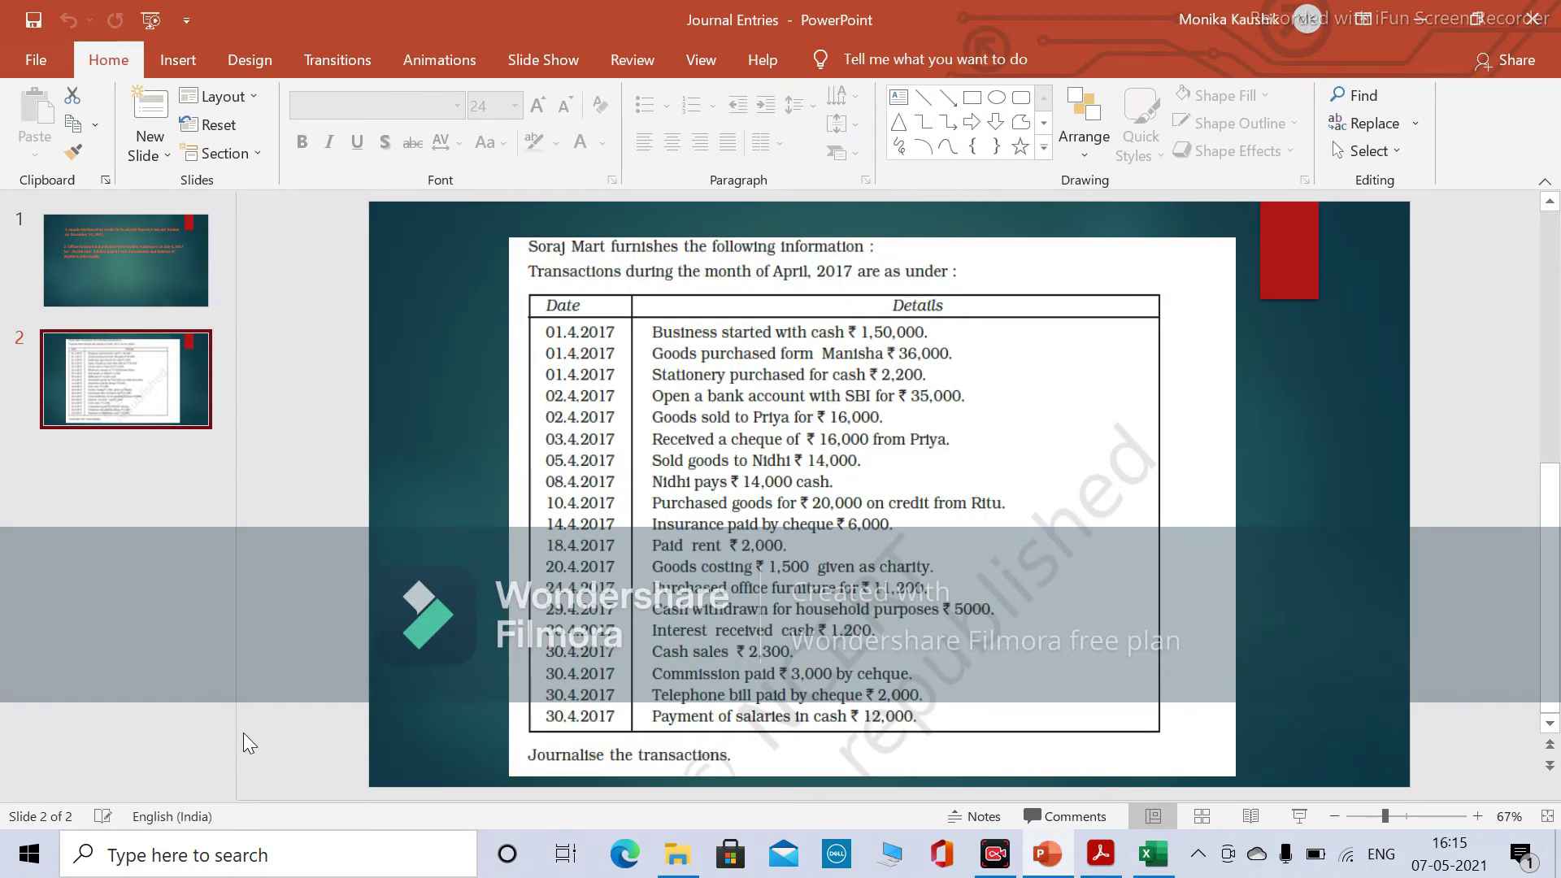
{"action": "key", "text": "alt+Tab"}
{"action": "key", "text": "Tab"}
{"action": "type", "text": "1500"}
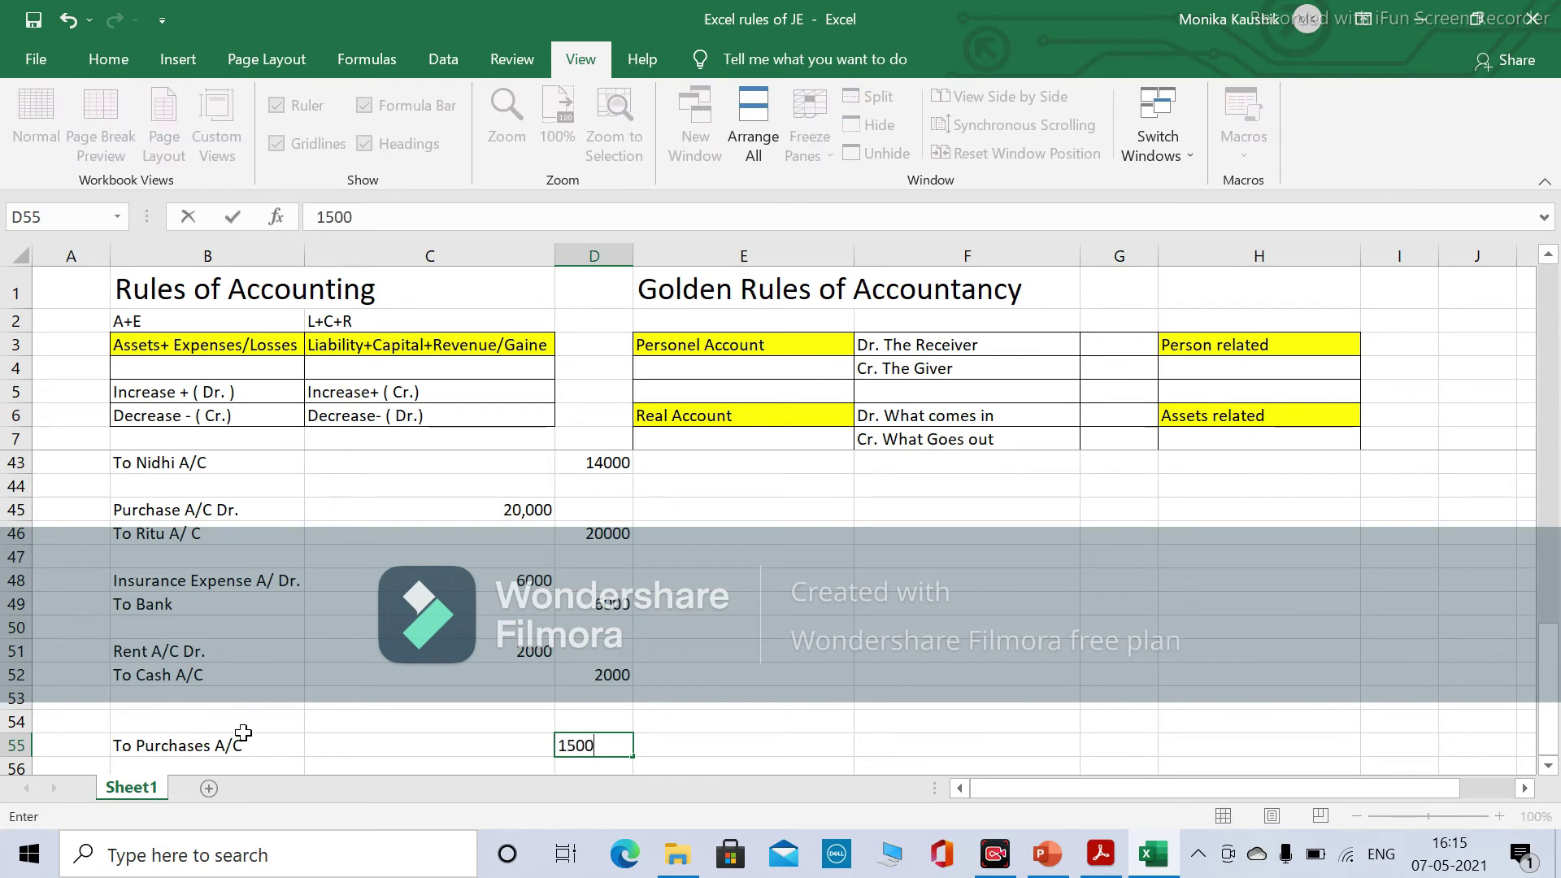
{"action": "key", "text": "Tab"}
Recheck the charity transaction on the PowerPoint slide and enter Charity A/C Dr. in B54 above the purchases credit.
{"action": "key", "text": "Up"}
{"action": "left_click", "coordinate": [243, 731]}
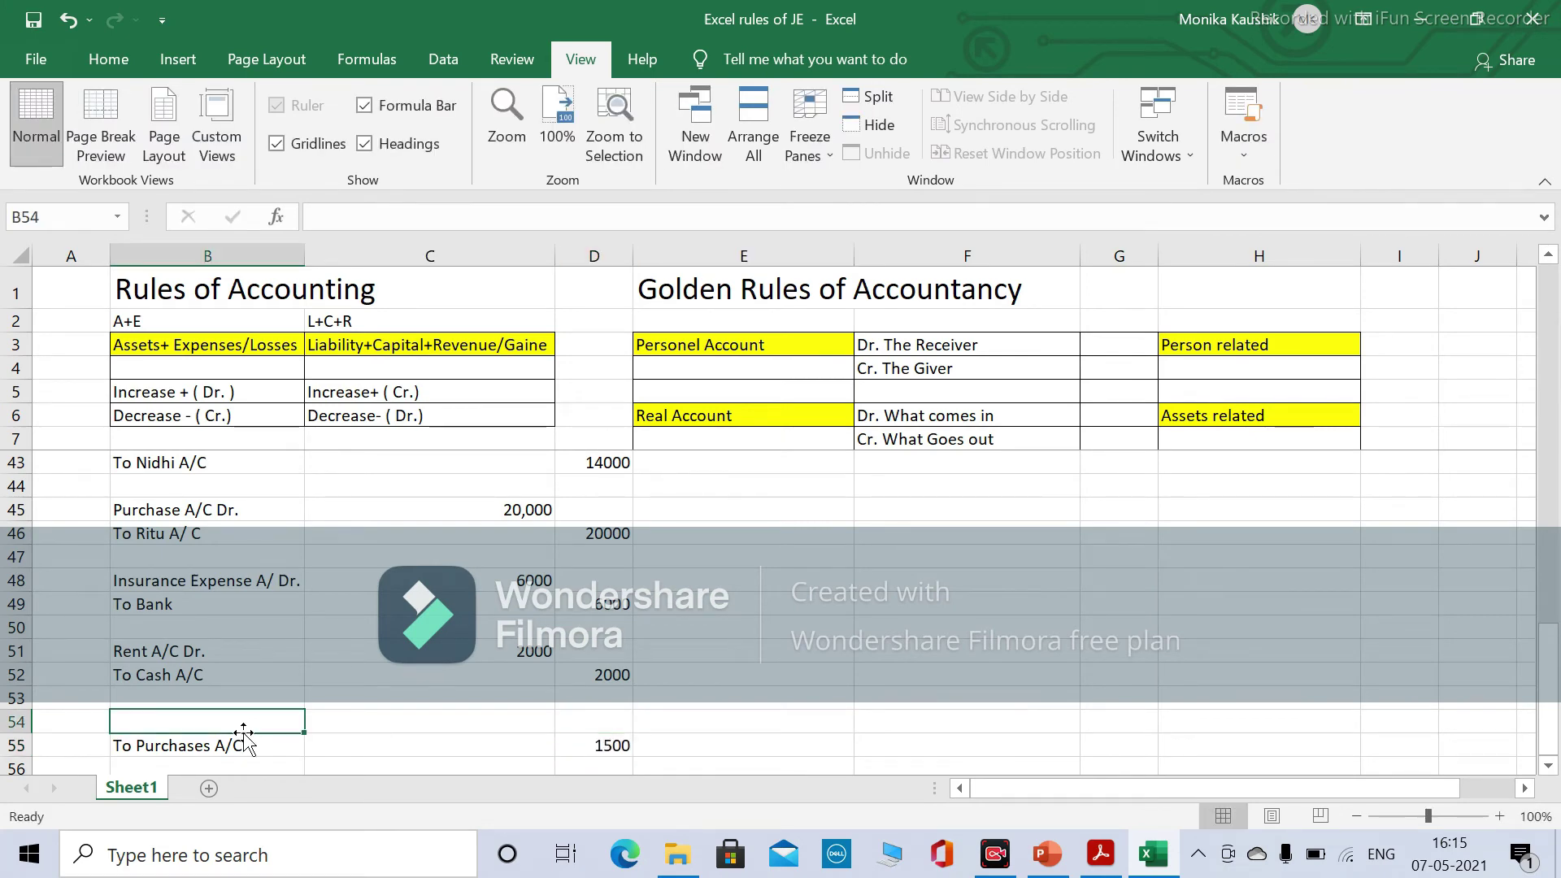
{"action": "key", "text": "alt+Tab"}
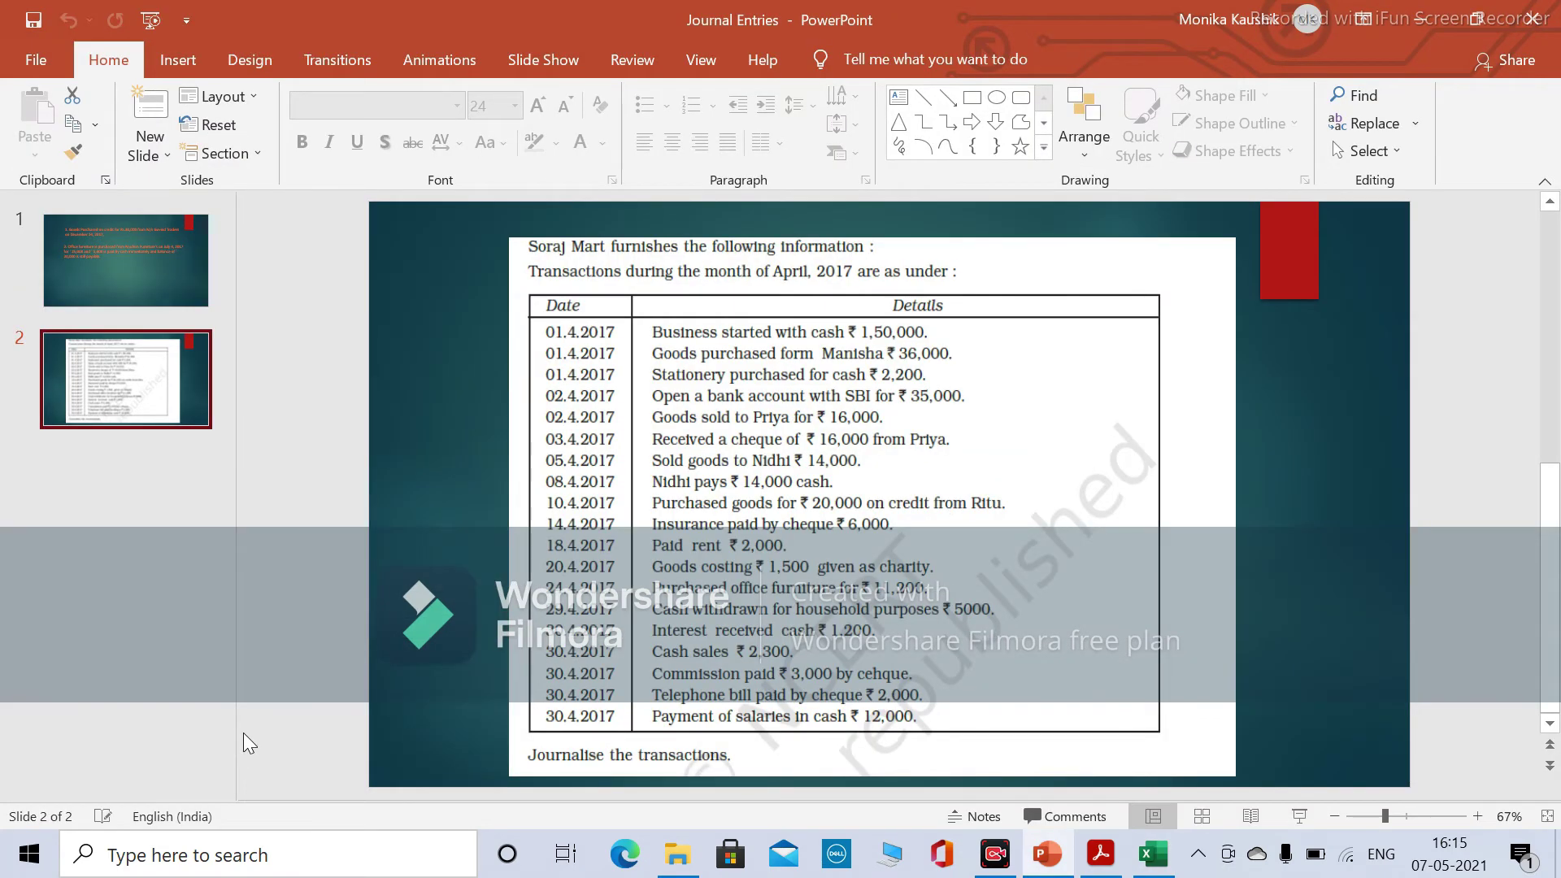
{"action": "key", "text": "alt+Tab"}
{"action": "type", "text": "Cha"}
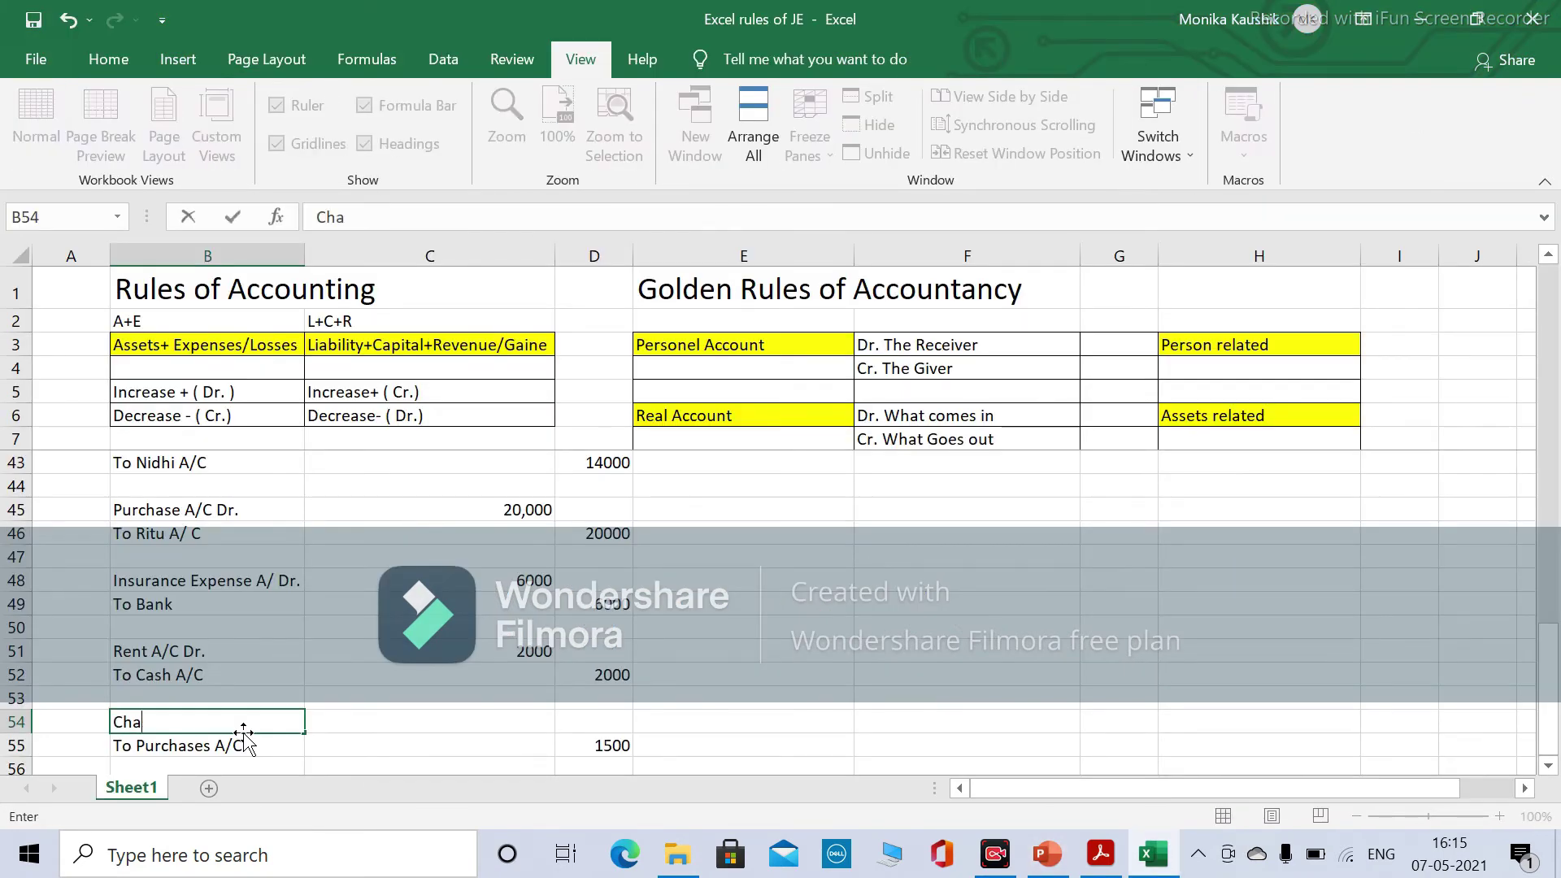
{"action": "type", "text": "rity"}
{"action": "type", "text": " A/ C"}
{"action": "type", "text": "C Dr."}
{"action": "key", "text": "Tab"}
{"action": "key", "text": "Tab"}
{"action": "key", "text": "Left"}
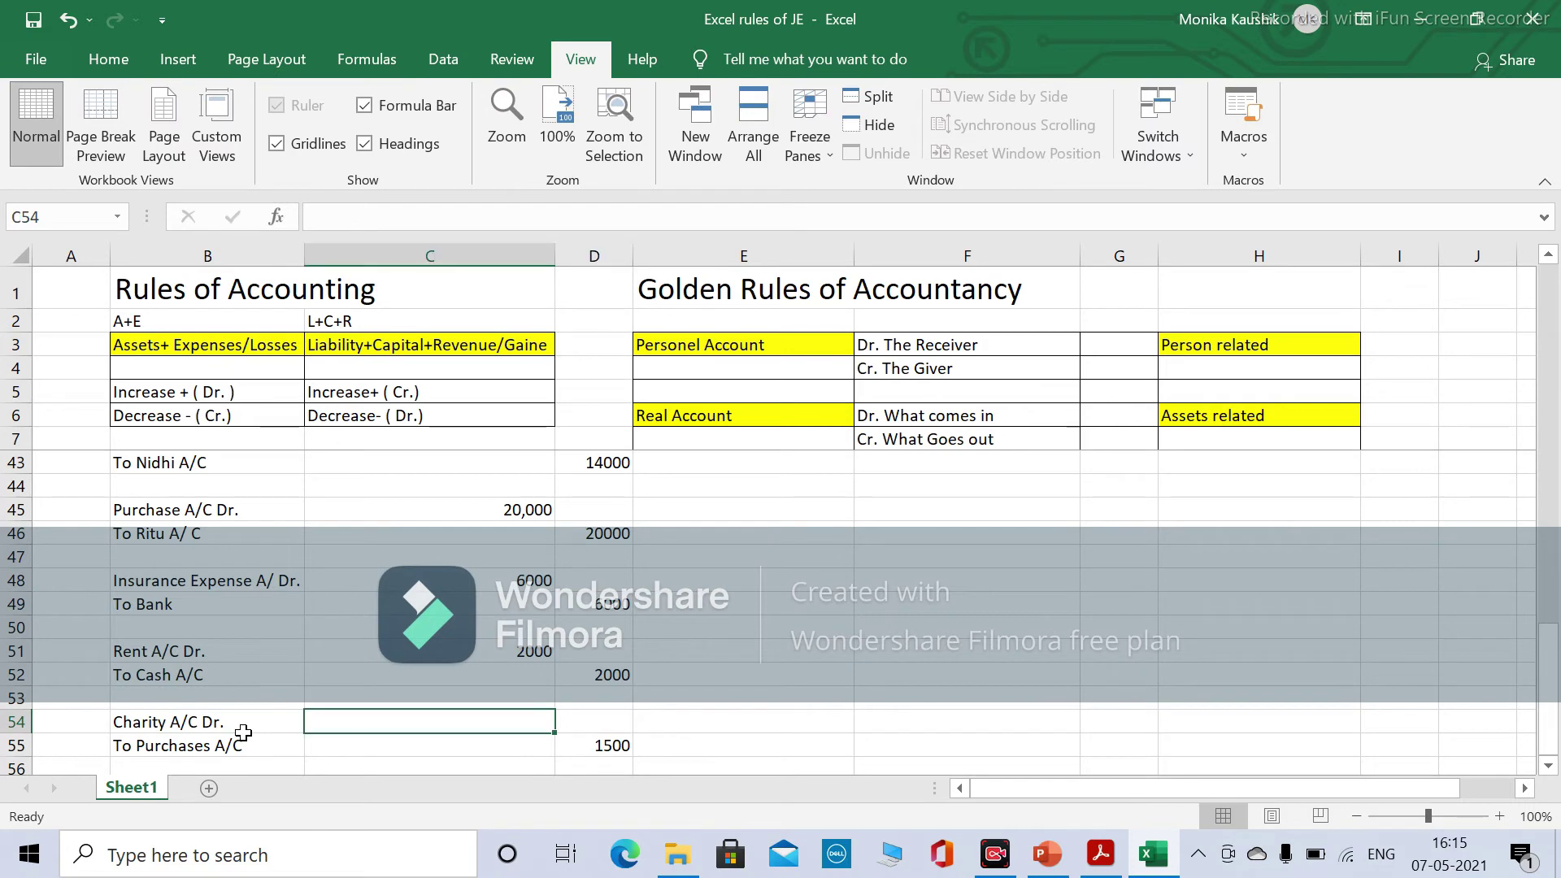
Enter 1500 as the charity debit in C54.
{"action": "type", "text": "15000"}
{"action": "key", "text": "BackSpace"}
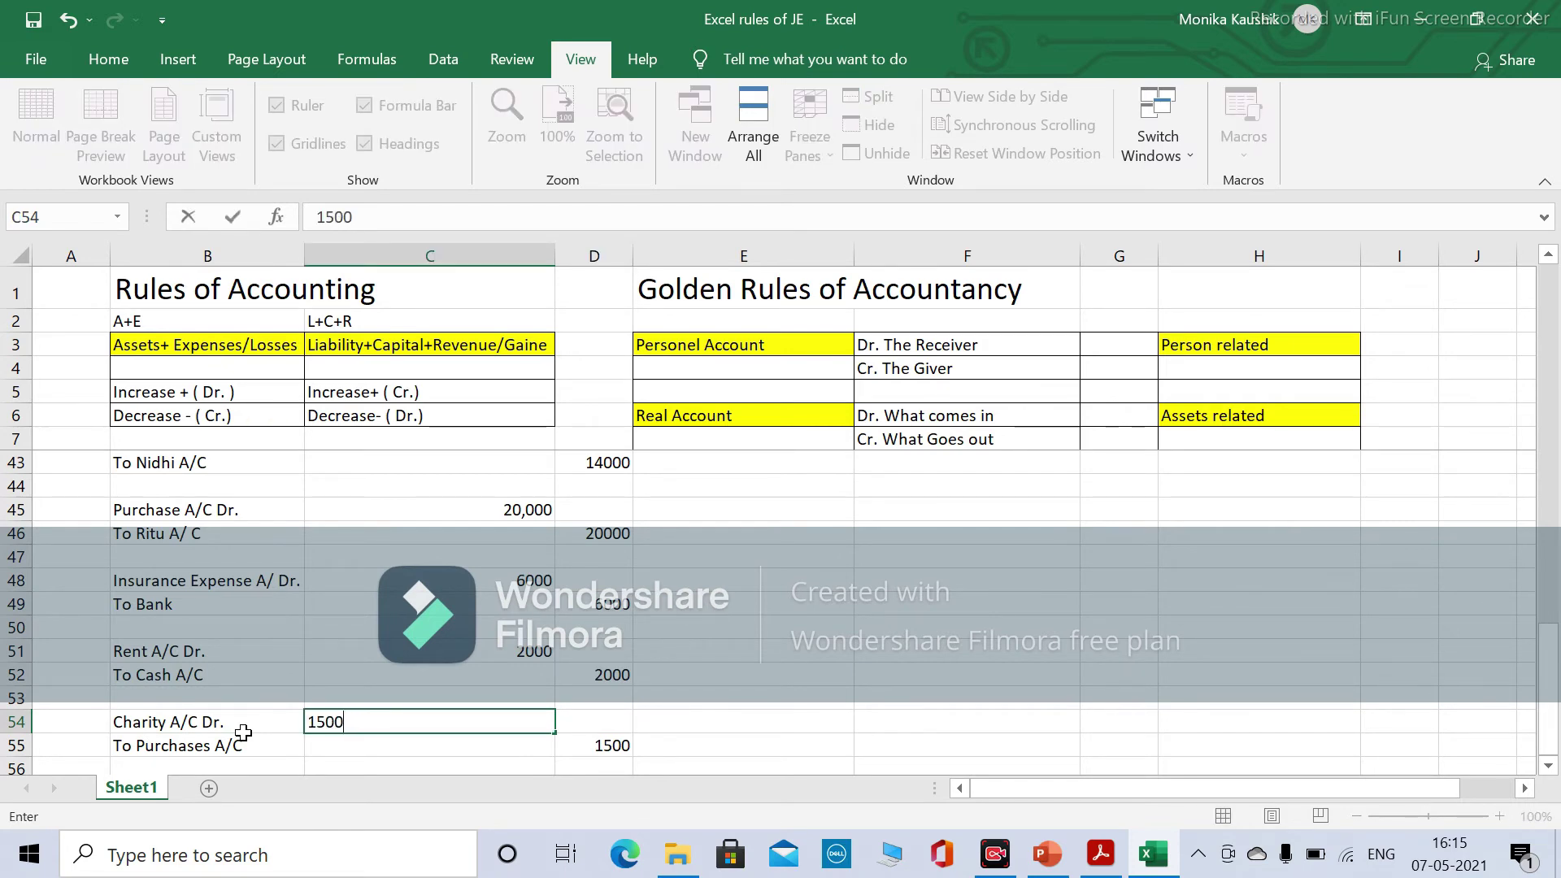
{"action": "key", "text": "Tab"}
{"action": "key", "text": "Down"}
{"action": "key", "text": "Down"}
{"action": "key", "text": "Down"}
{"action": "key", "text": "Left"}
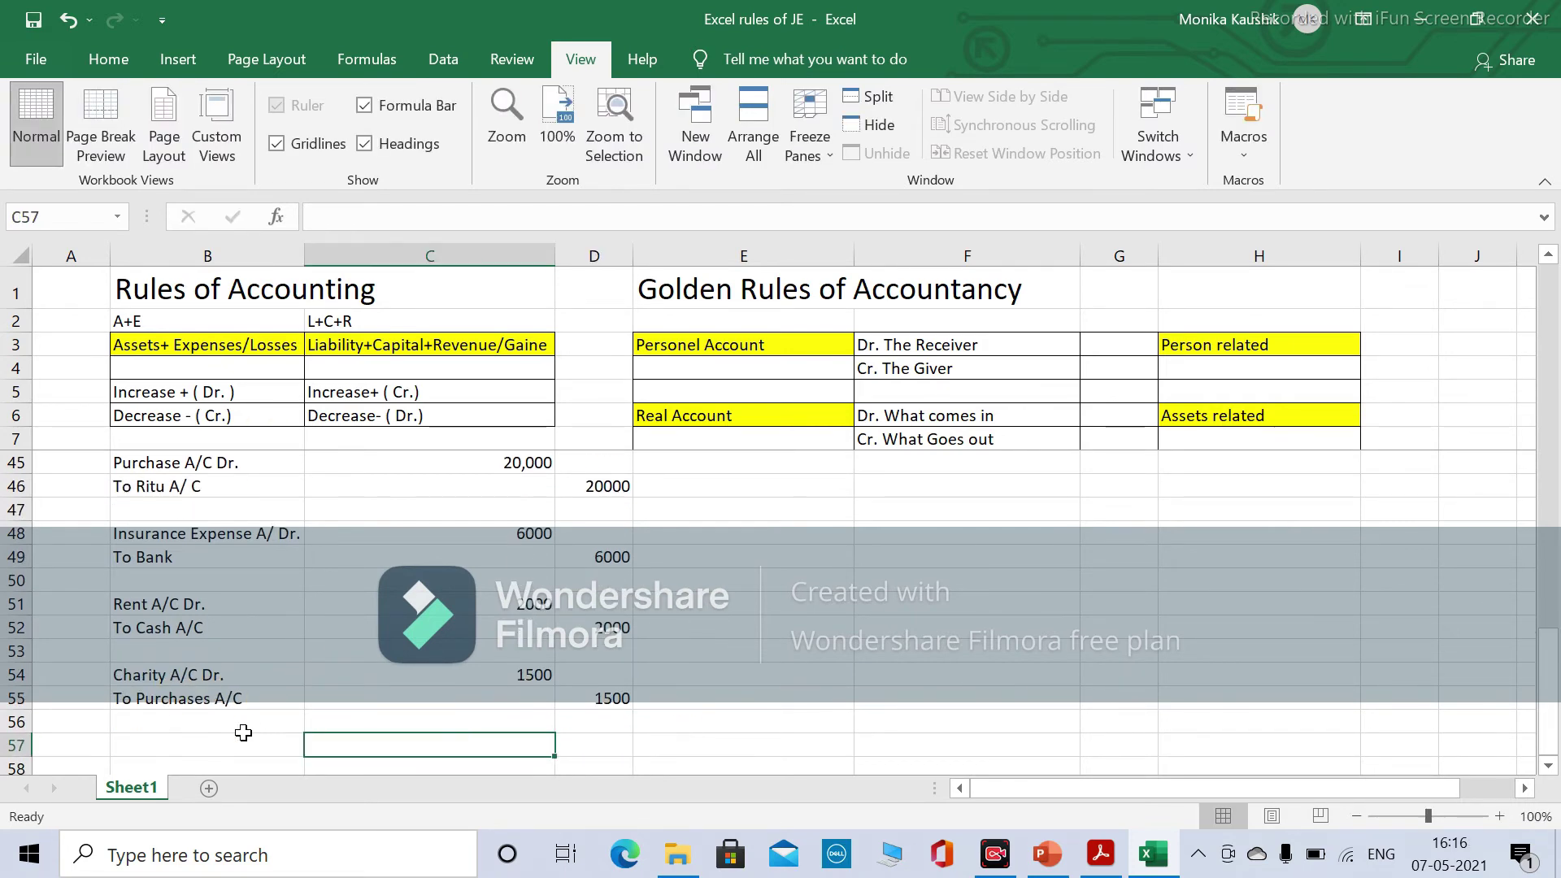
{"action": "key", "text": "Left"}
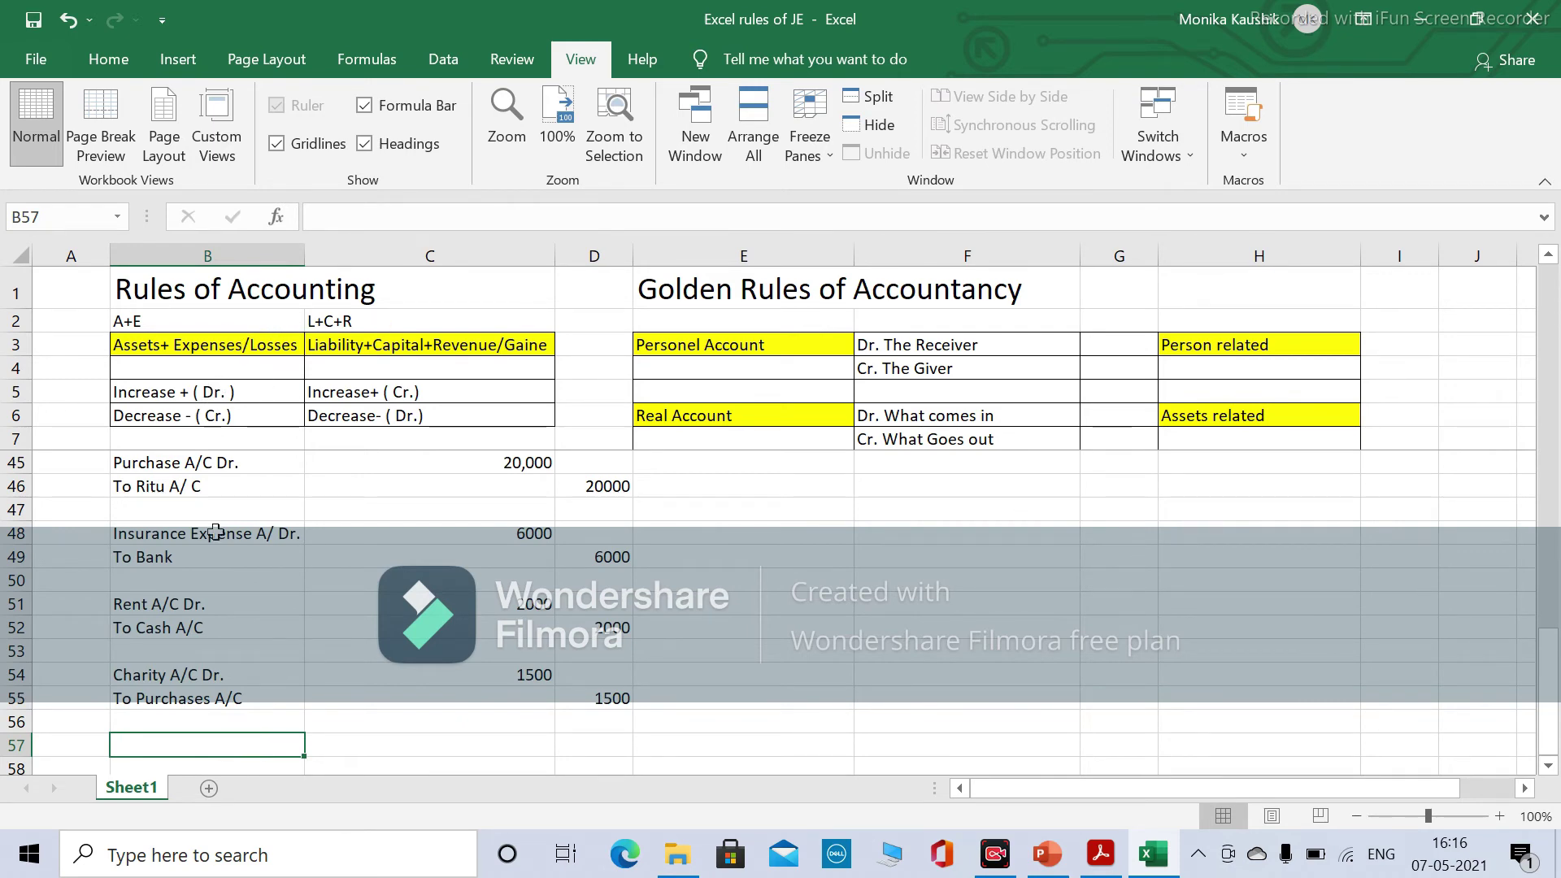
Review the charity entry's debit account and amount in row 54.
{"action": "left_click", "coordinate": [152, 678]}
{"action": "key", "text": "Right"}
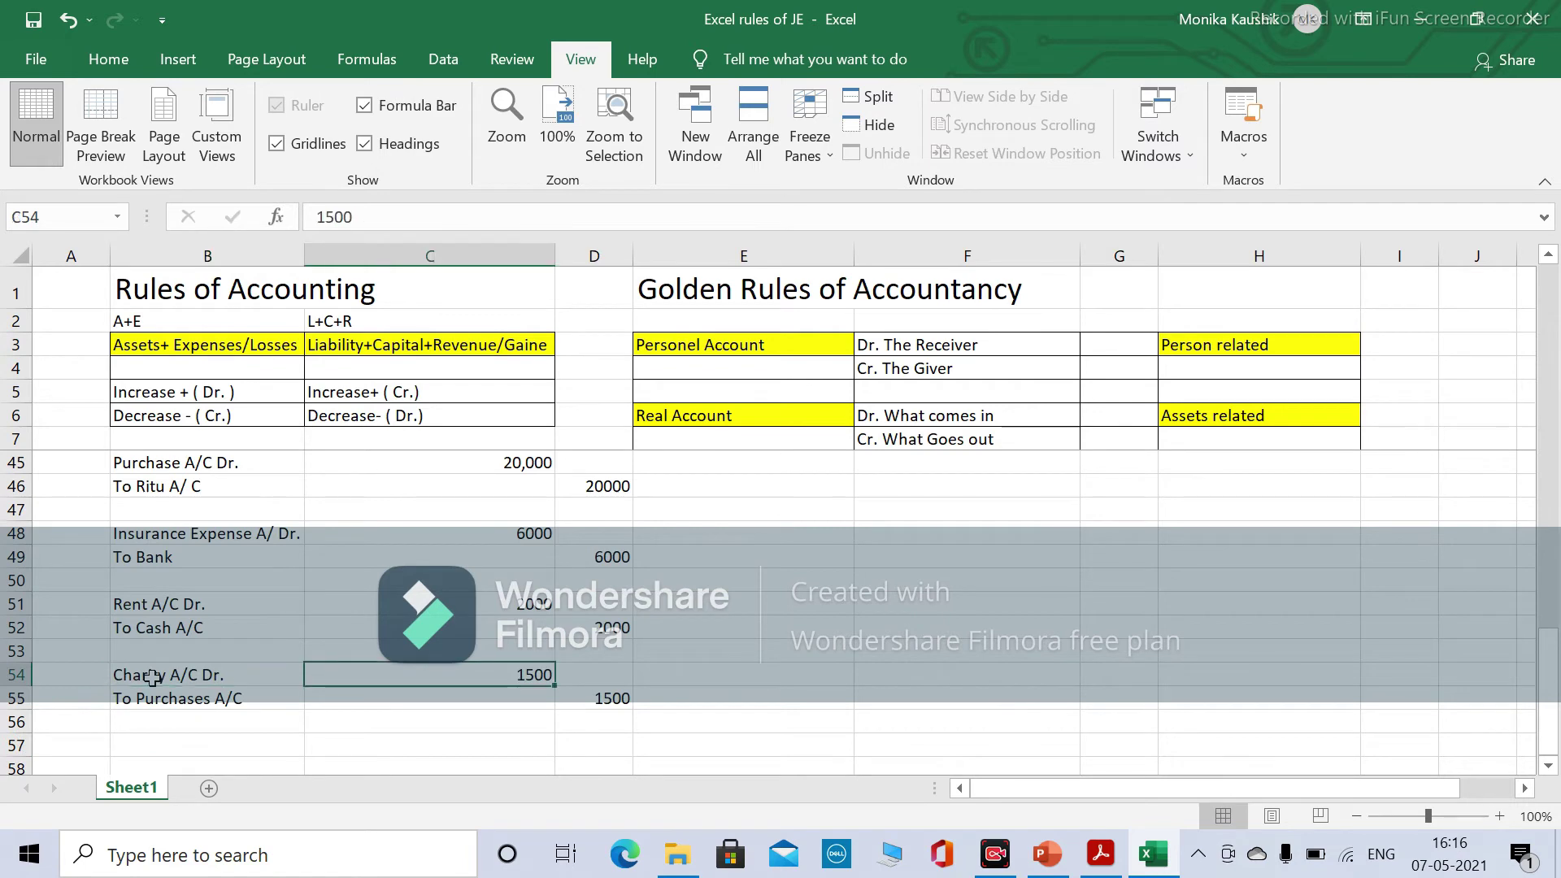
{"action": "key", "text": "Left"}
{"action": "key", "text": "Left"}
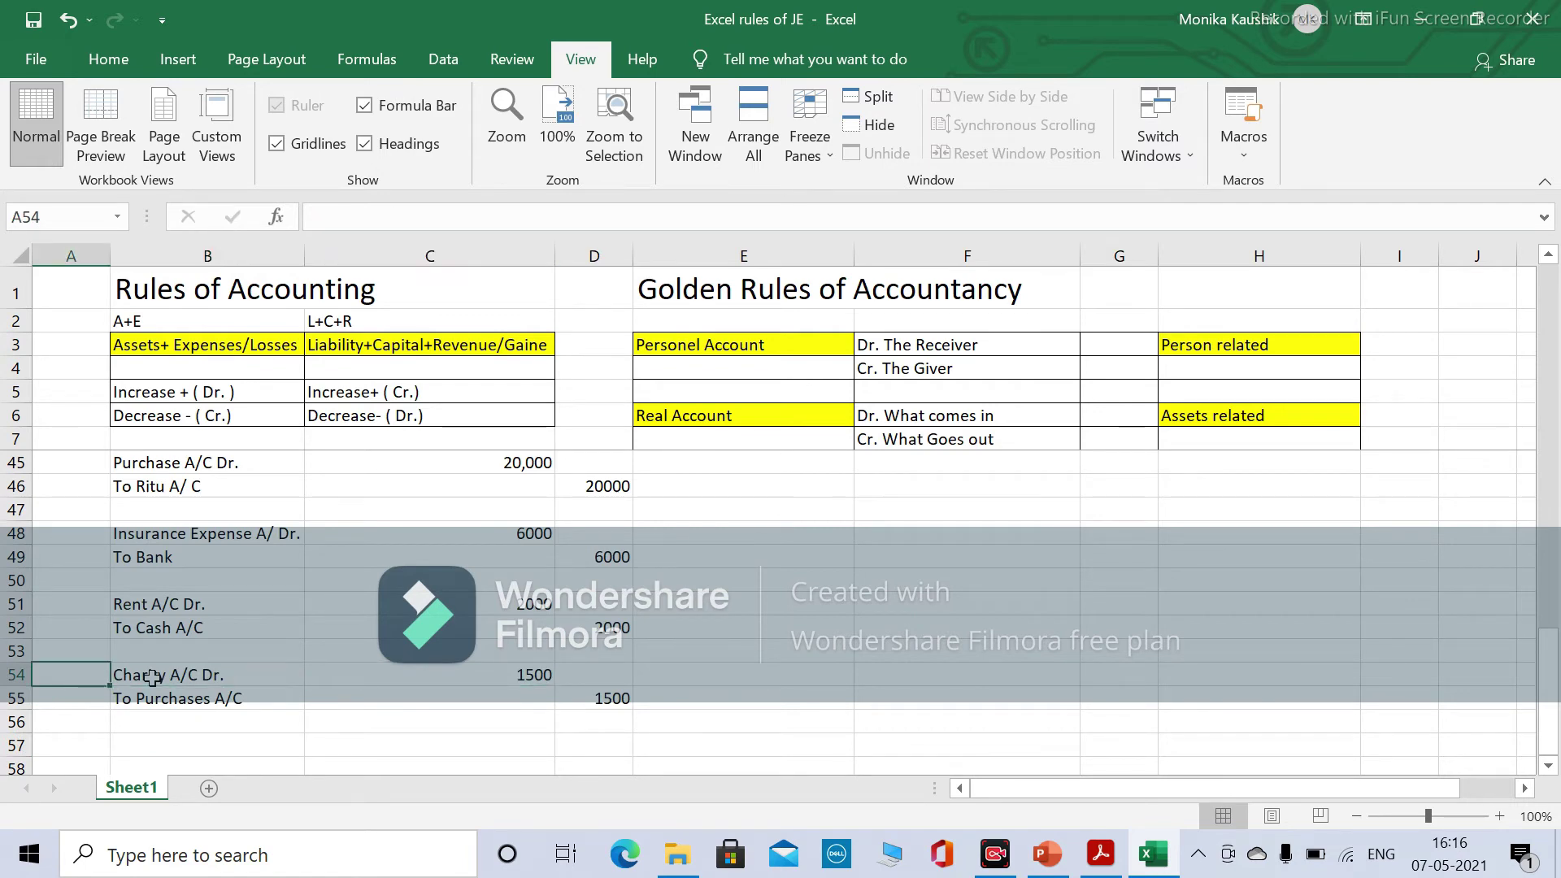
{"action": "key", "text": "Right"}
{"action": "key", "text": "Left"}
{"action": "key", "text": "Right"}
{"action": "key", "text": "Right"}
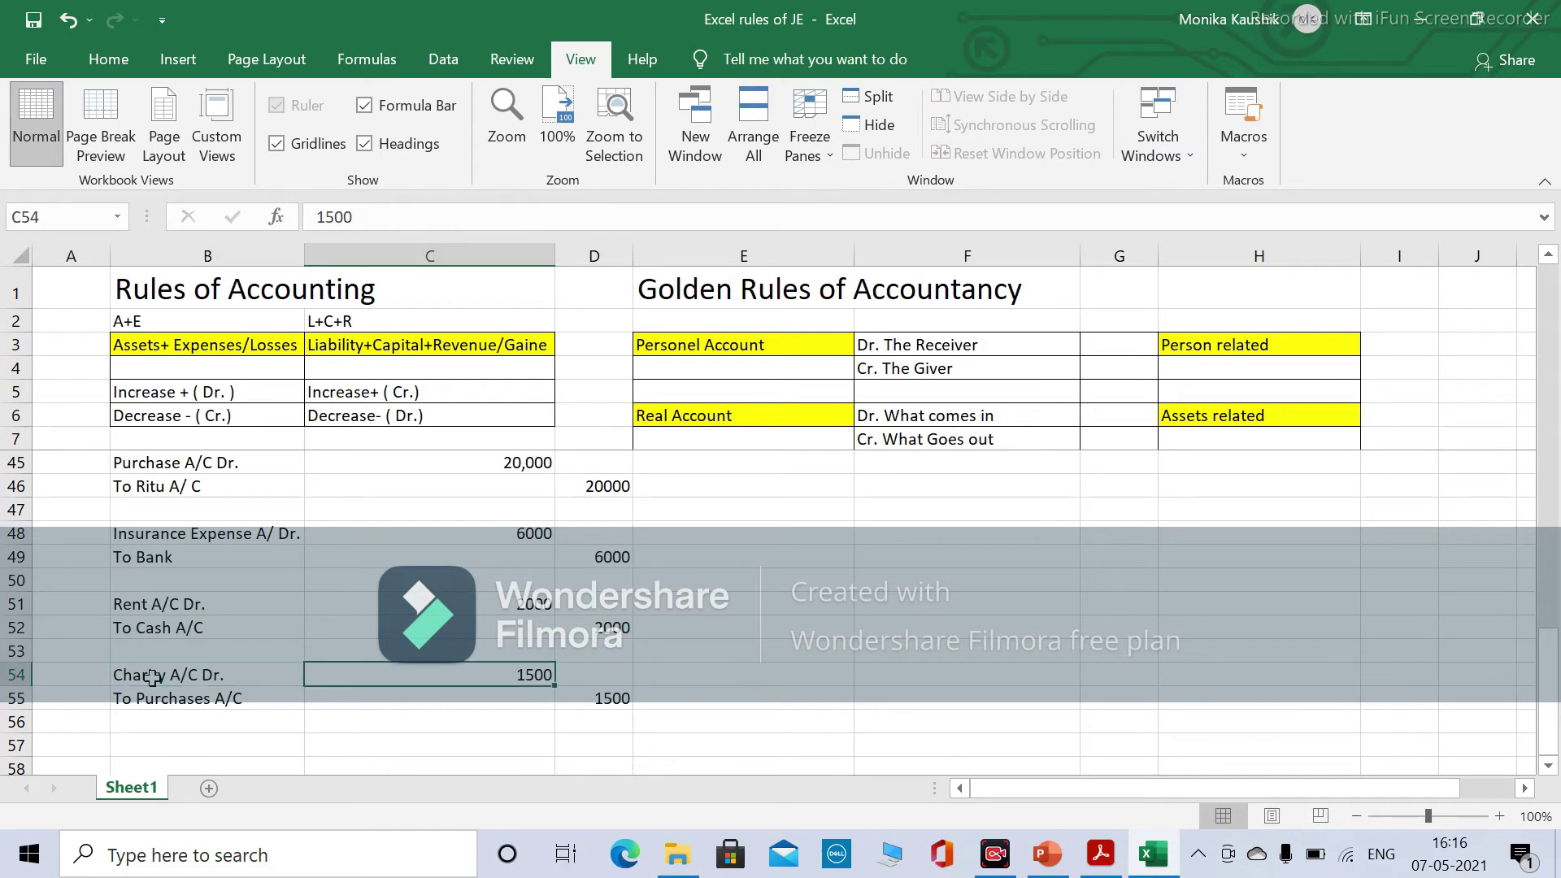
{"action": "key", "text": "Down"}
{"action": "key", "text": "Down"}
{"action": "key", "text": "Left"}
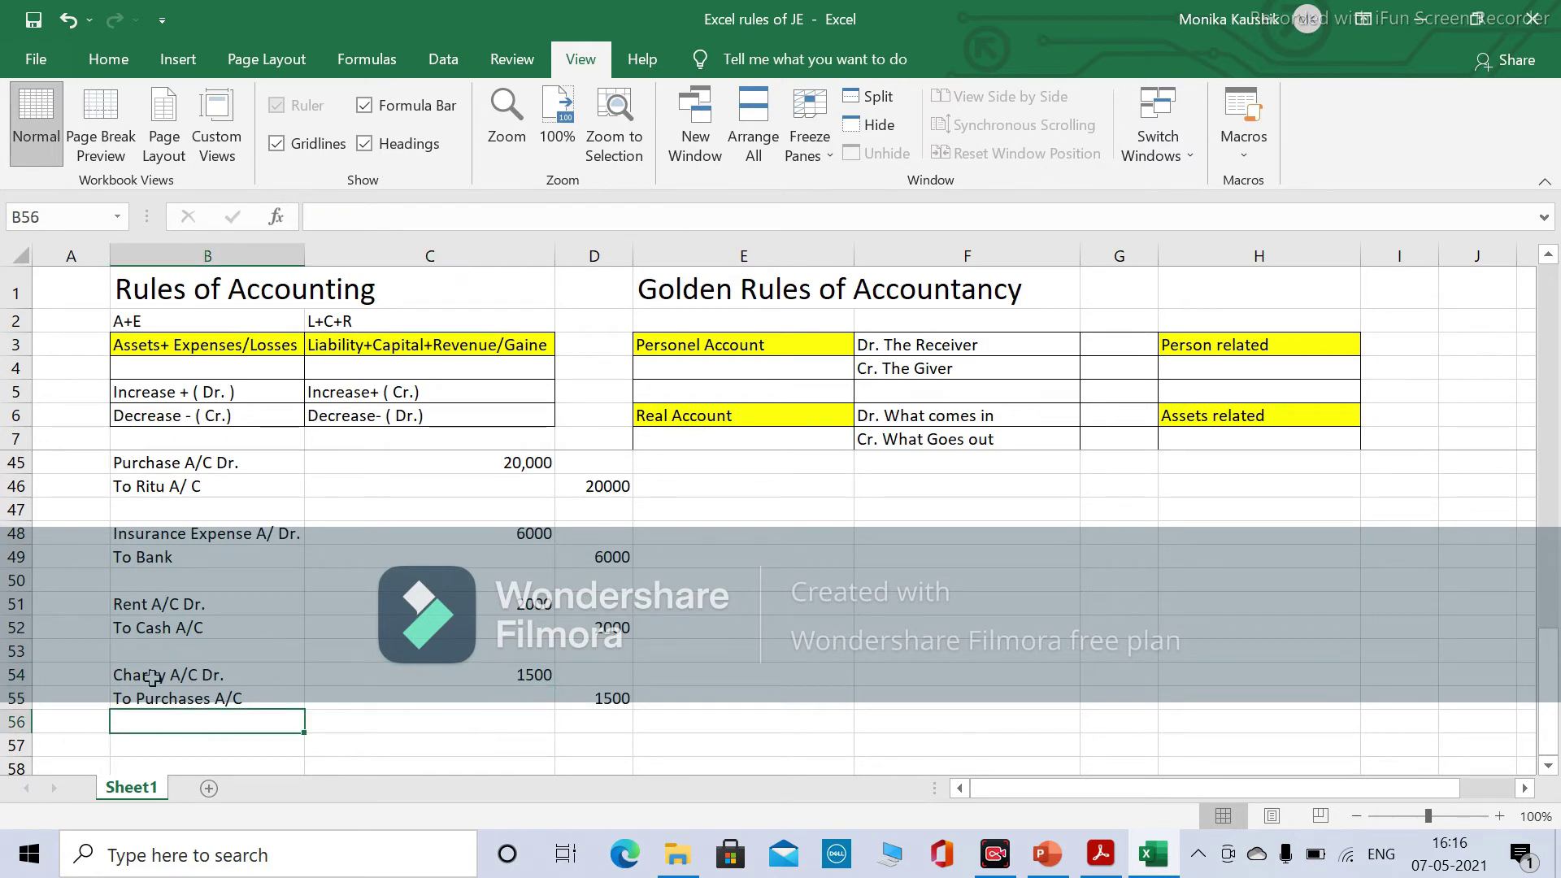
{"action": "key", "text": "Down"}
Read the office furniture purchase on the PowerPoint slide and enter Furniture A/C Dr. in B57.
{"action": "key", "text": "alt+Tab"}
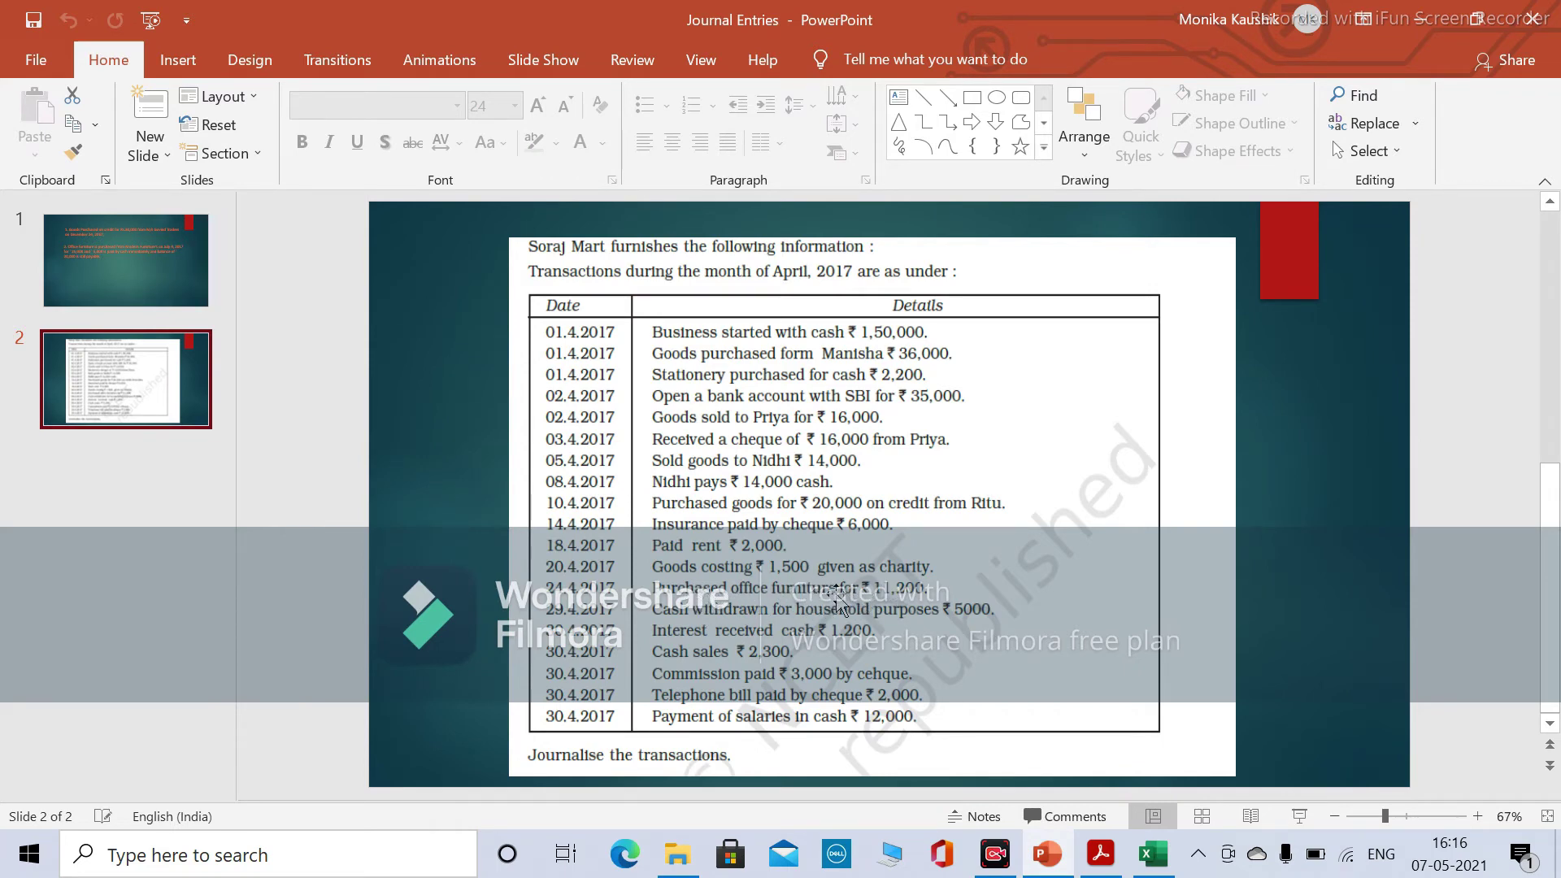
{"action": "key", "text": "alt+Tab"}
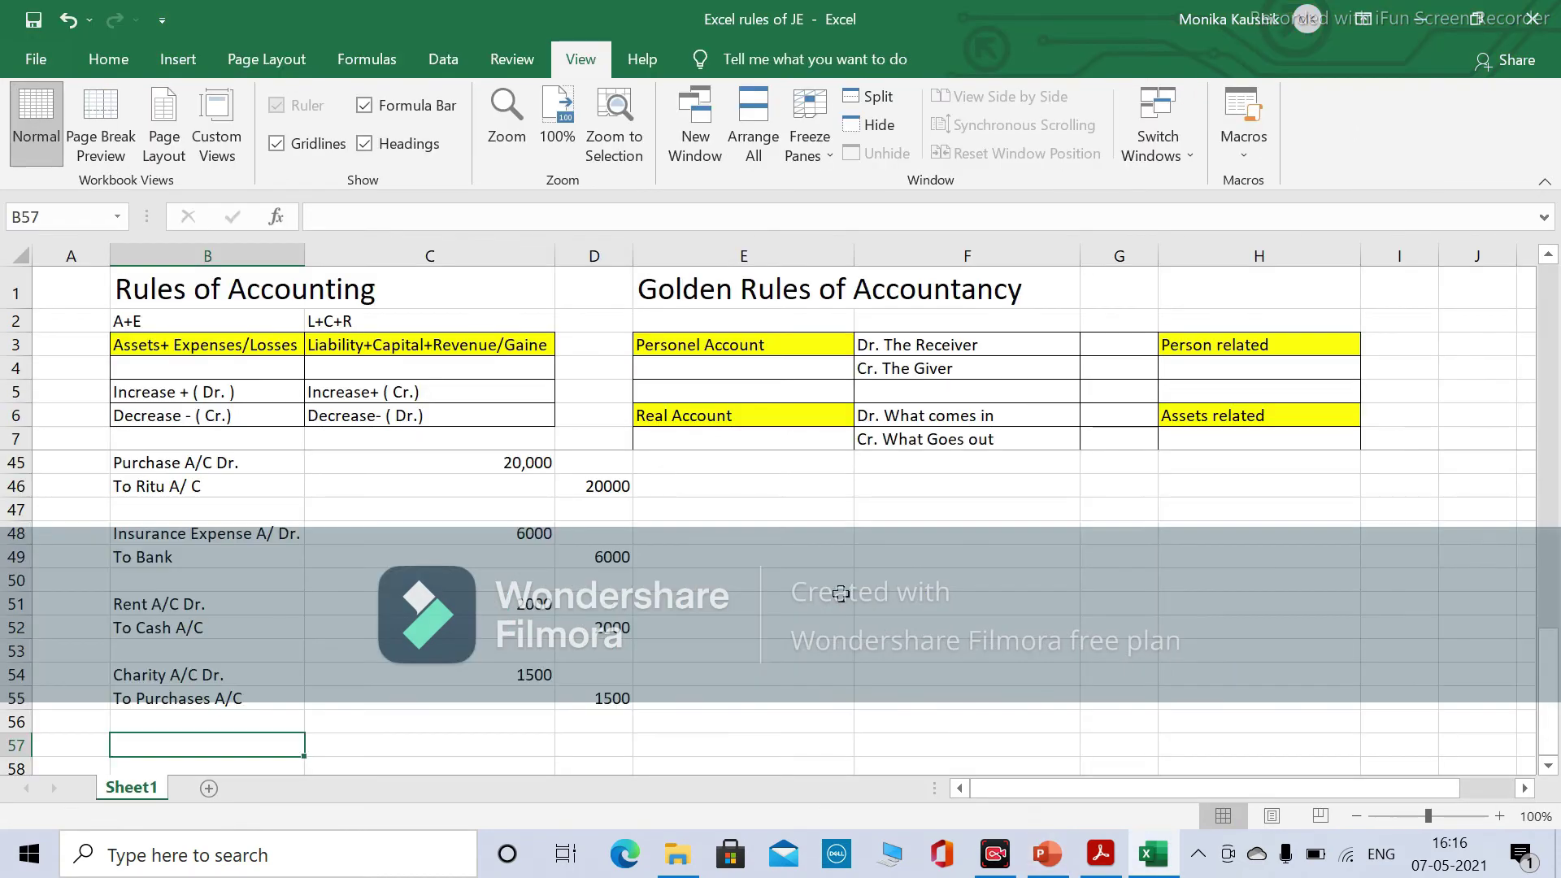
{"action": "type", "text": "Furn"}
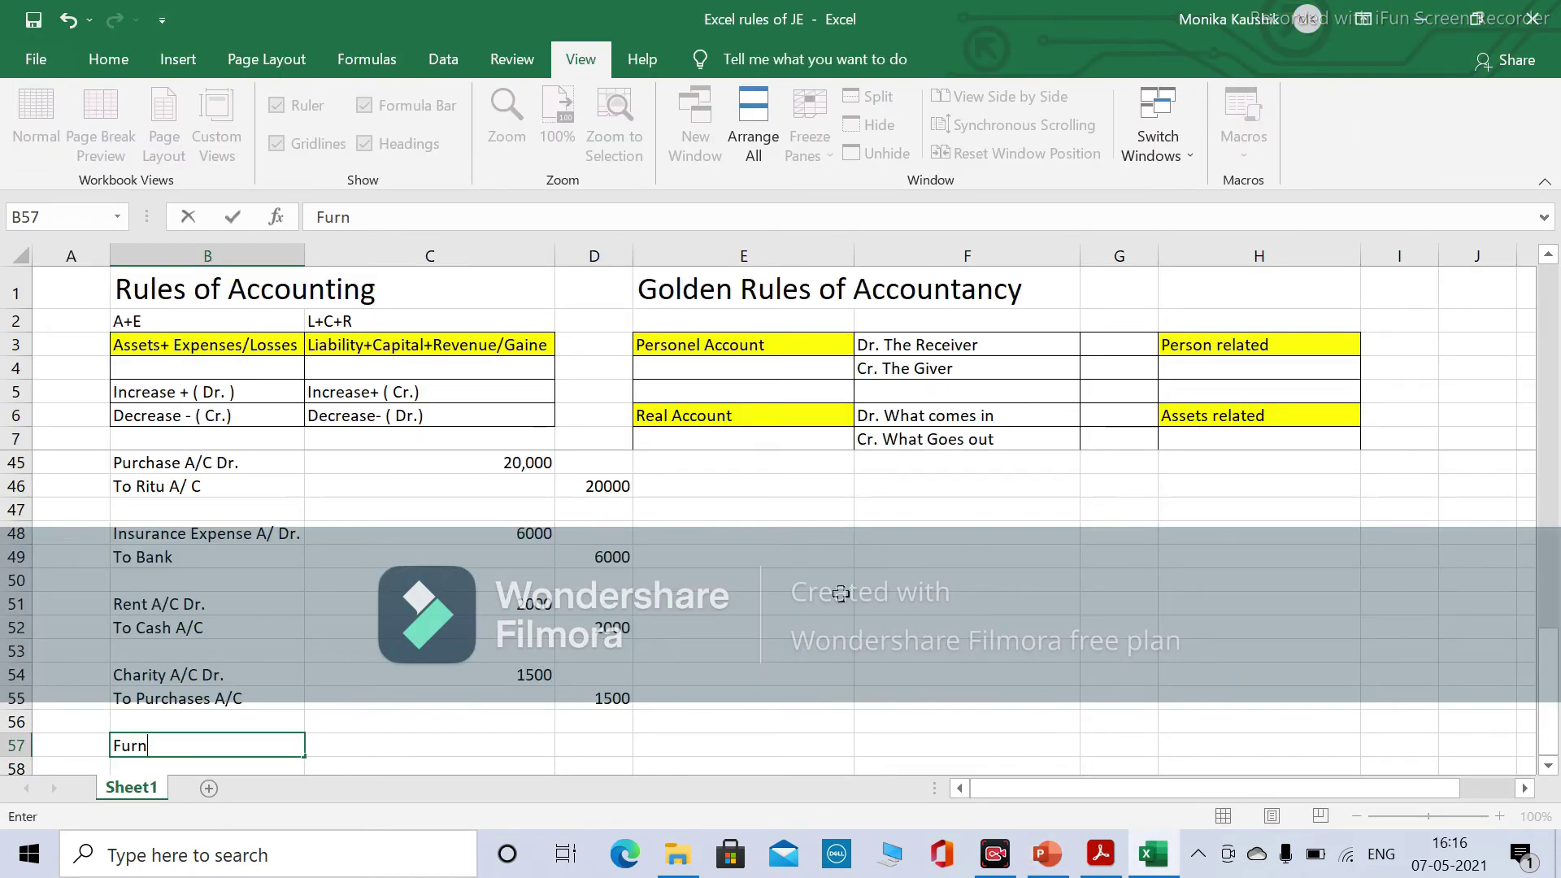
{"action": "type", "text": "iture A/C Dr."}
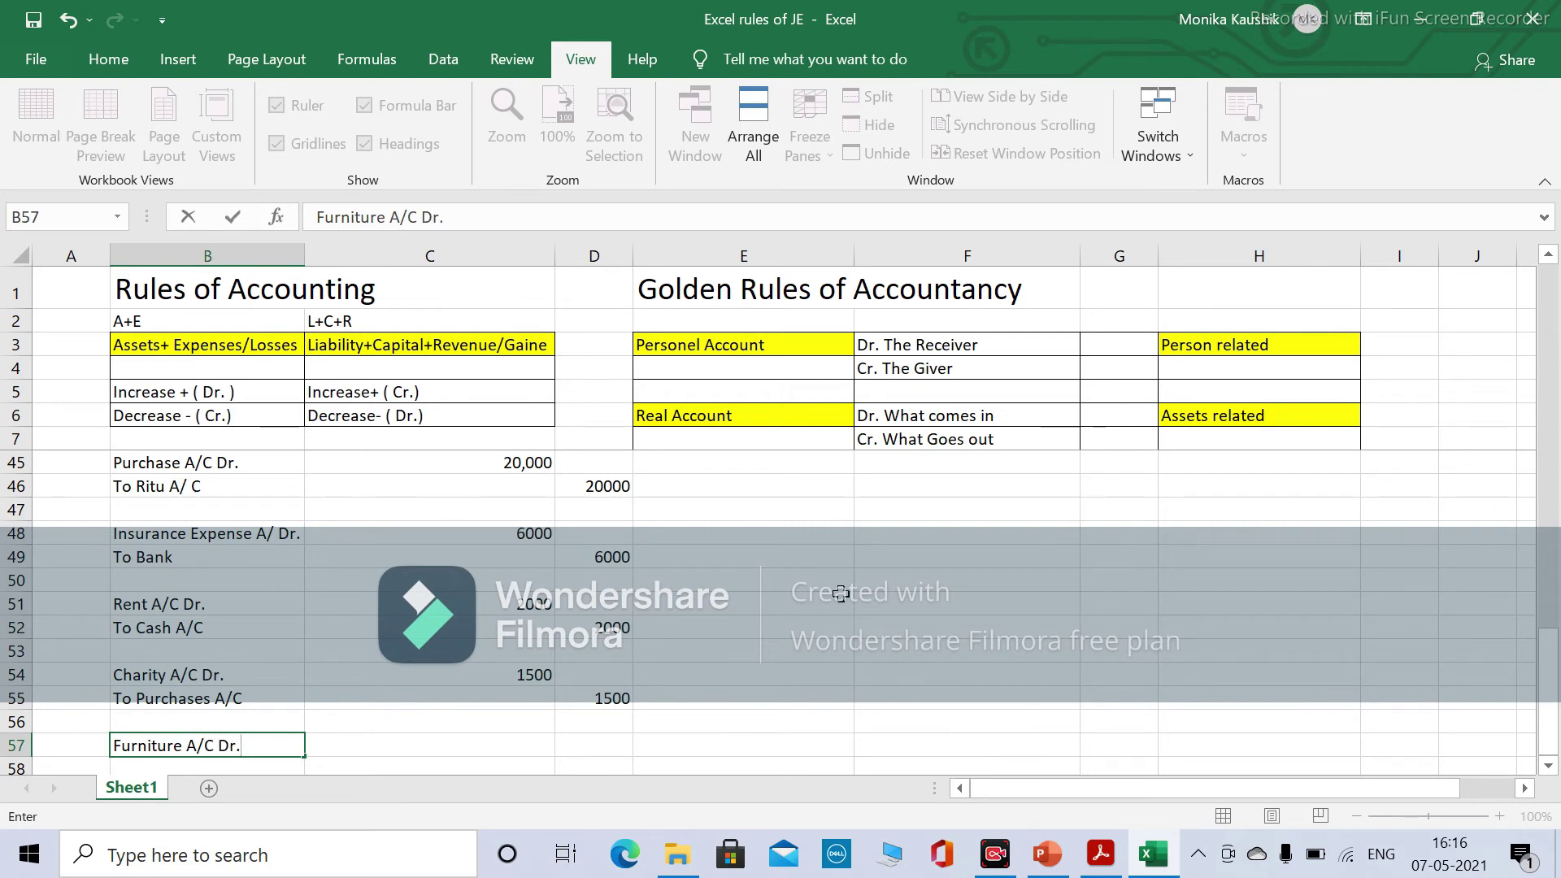
{"action": "key", "text": "Tab"}
Check the furniture amount on the PowerPoint slide and enter 11200 as the debit in C57.
{"action": "key", "text": "alt+Tab"}
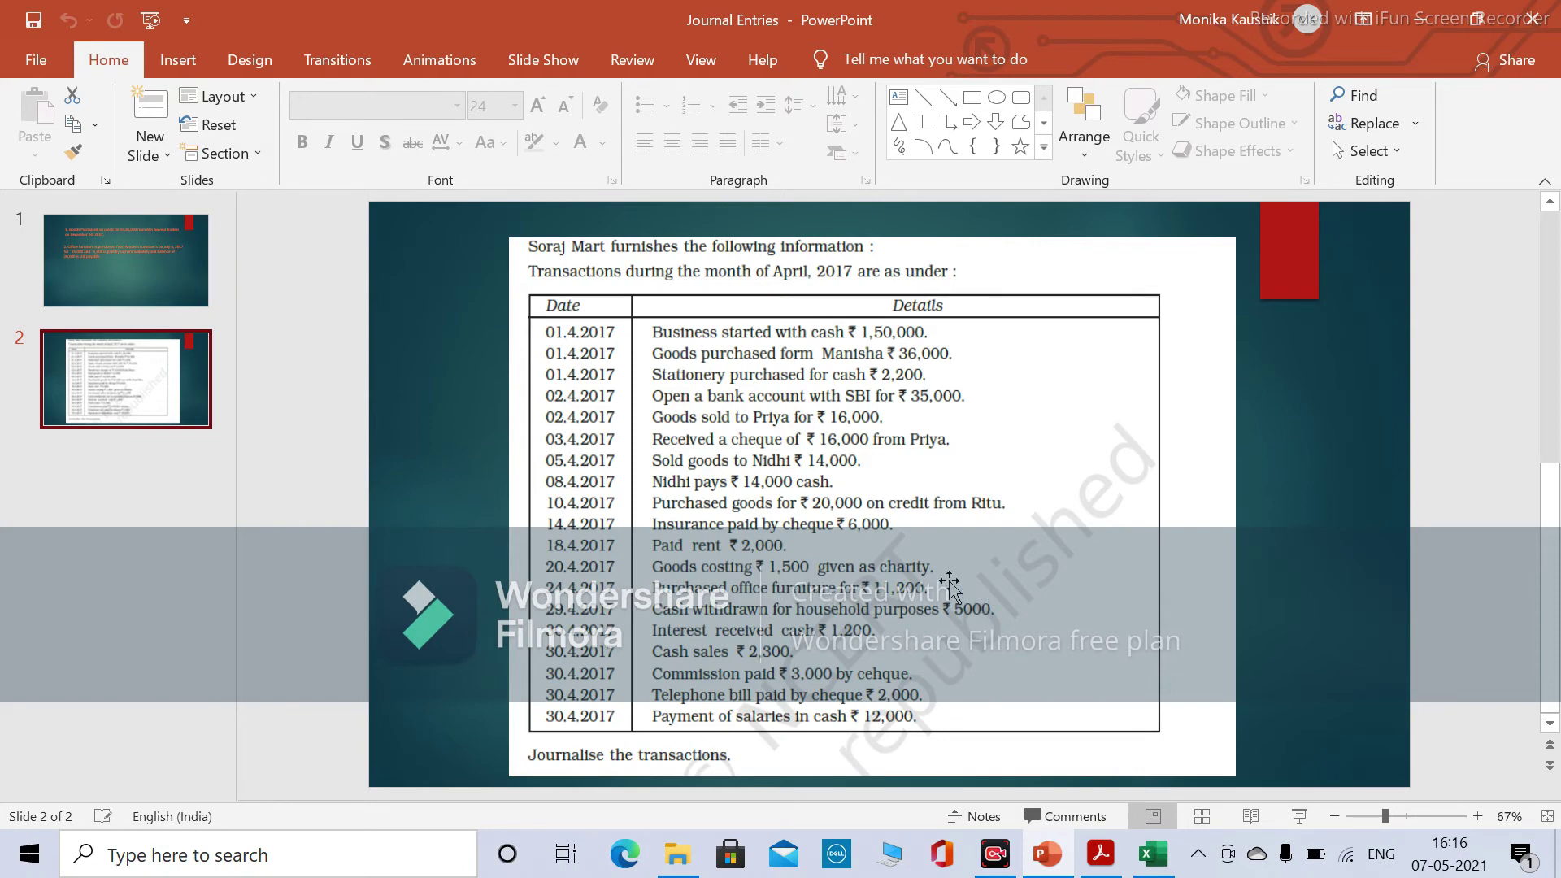
{"action": "key", "text": "alt+Tab"}
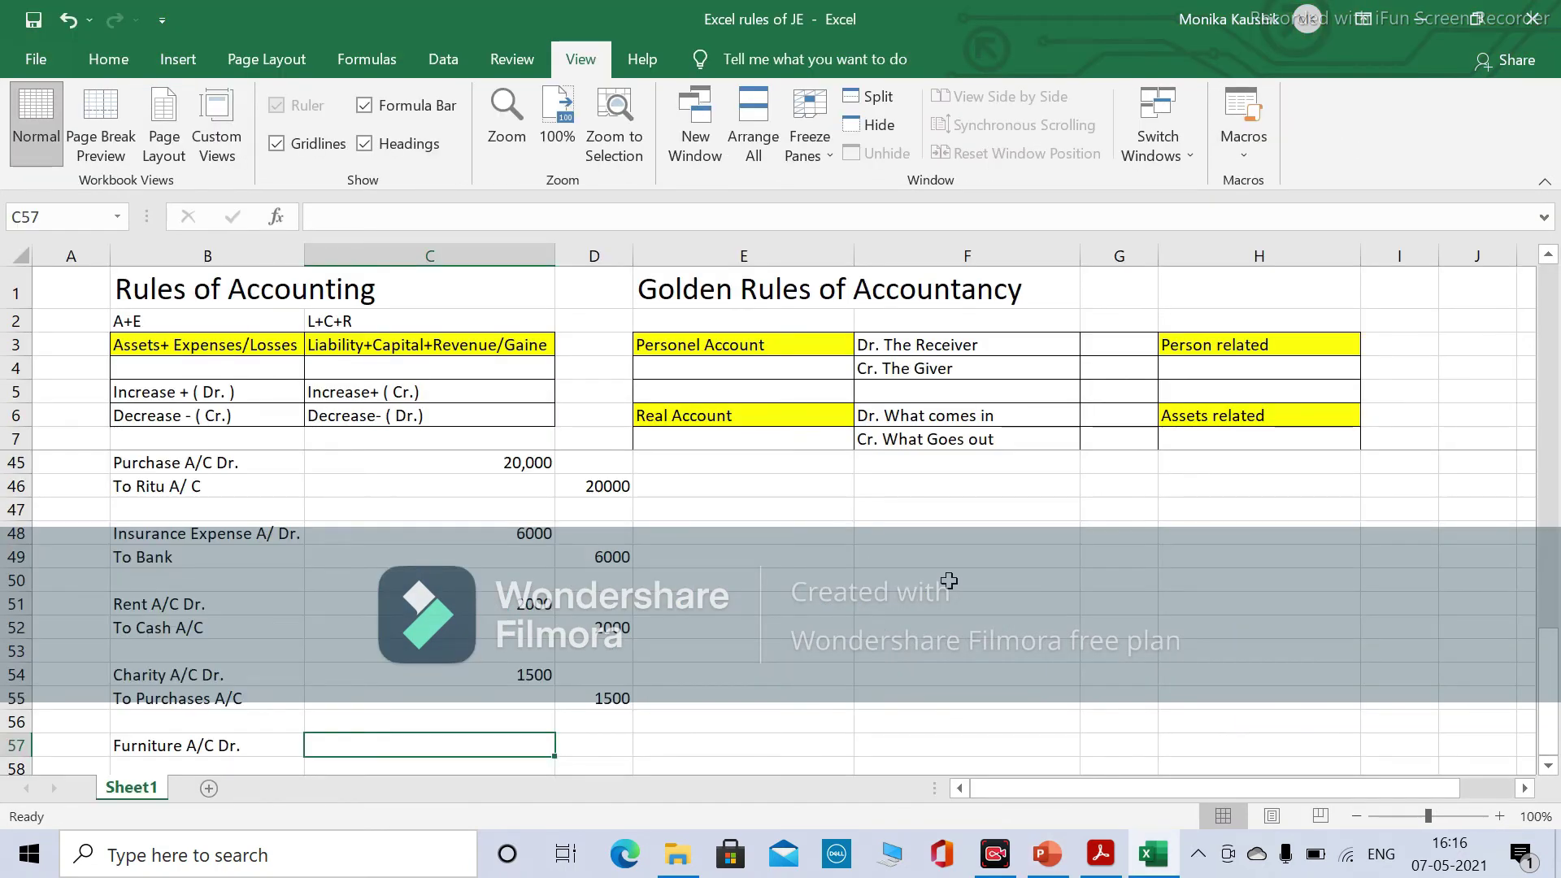
{"action": "type", "text": "11200"}
{"action": "key", "text": "Return"}
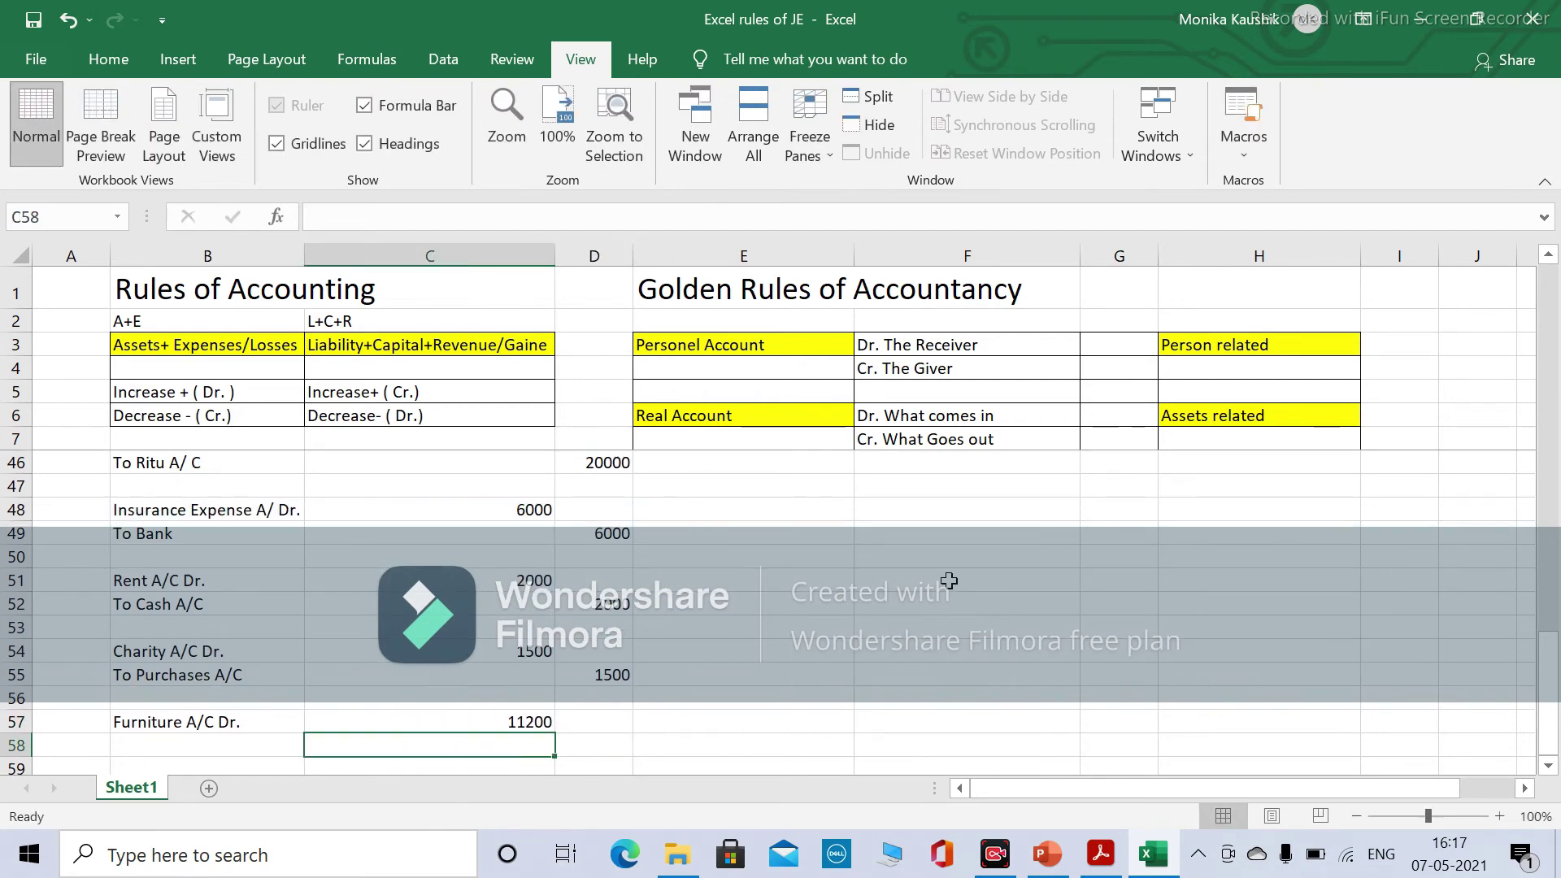
Enter Cash A/C in B58 with a credit of 11200 in D58 for the furniture purchase.
{"action": "key", "text": "Left"}
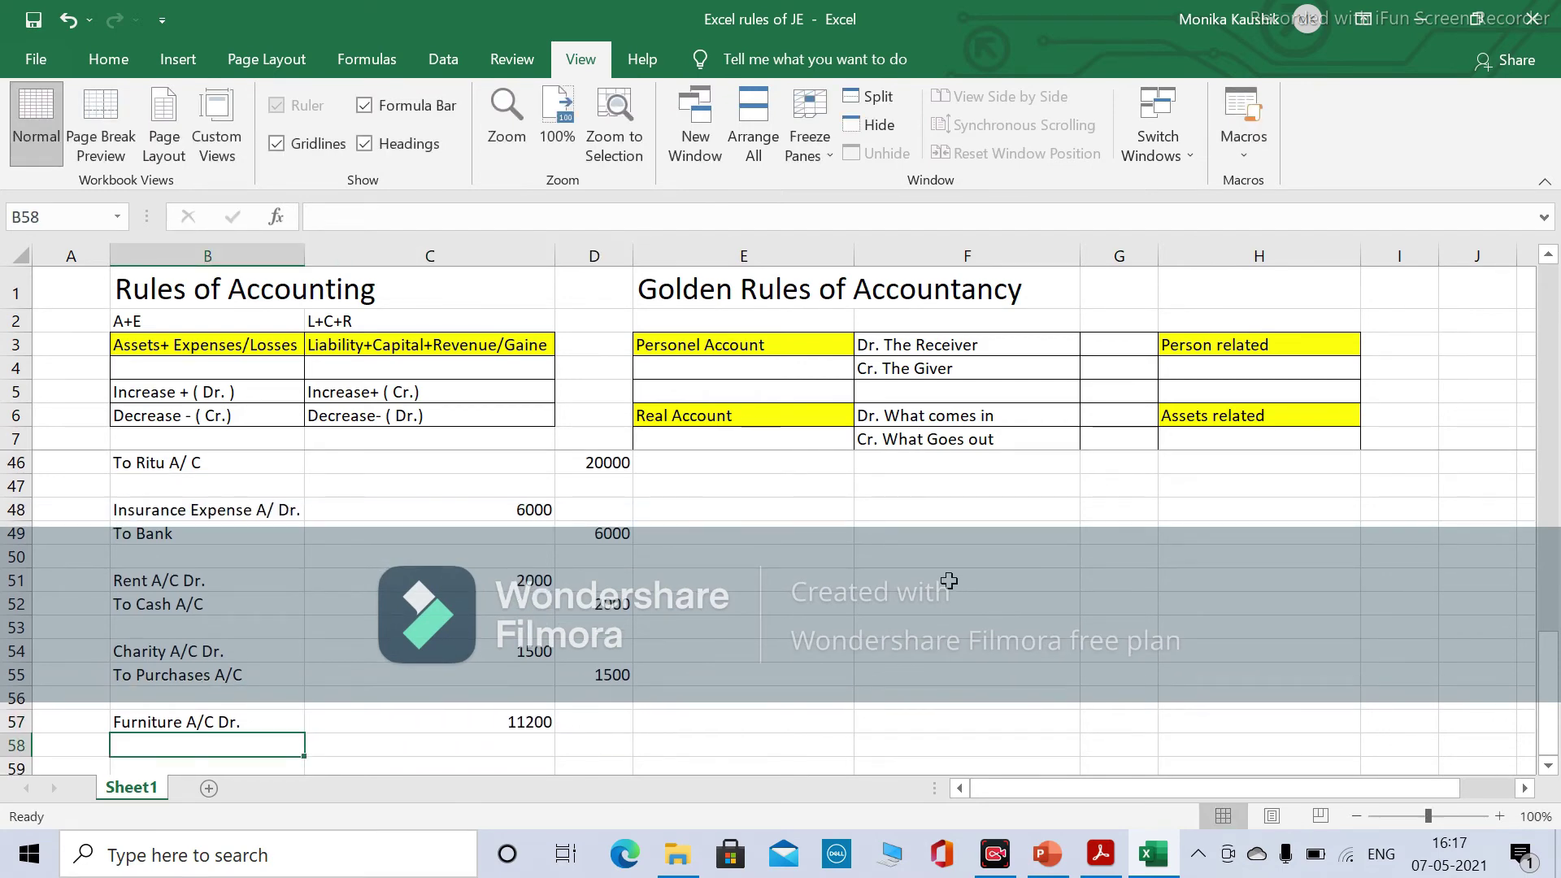
{"action": "type", "text": "Cash"}
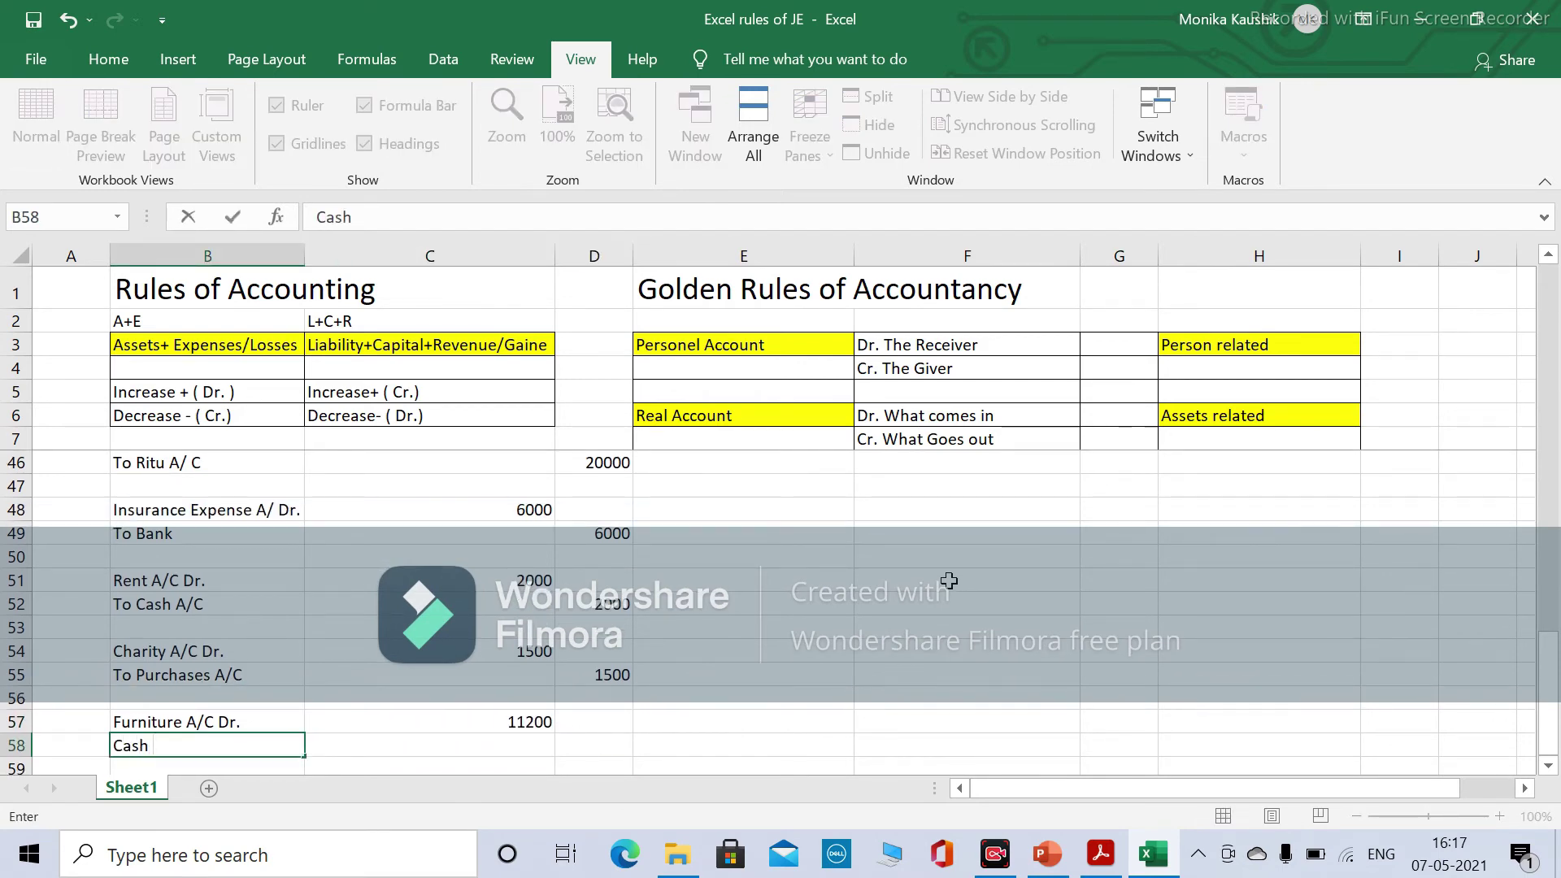
{"action": "type", "text": " A/C"}
{"action": "key", "text": "Tab"}
{"action": "key", "text": "Tab"}
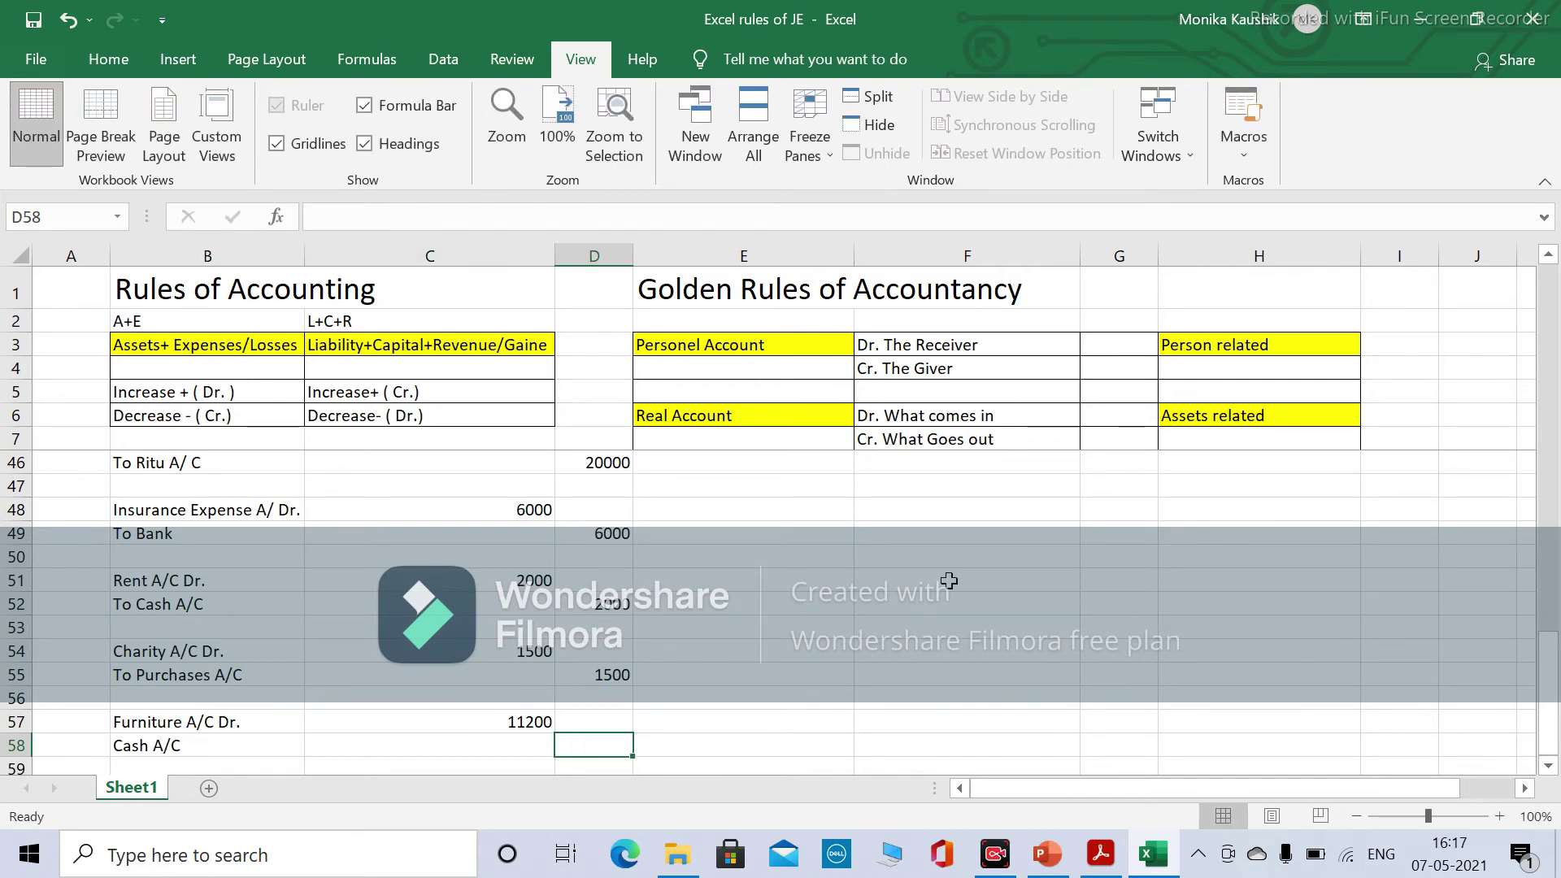
{"action": "type", "text": "11200"}
{"action": "key", "text": "Tab"}
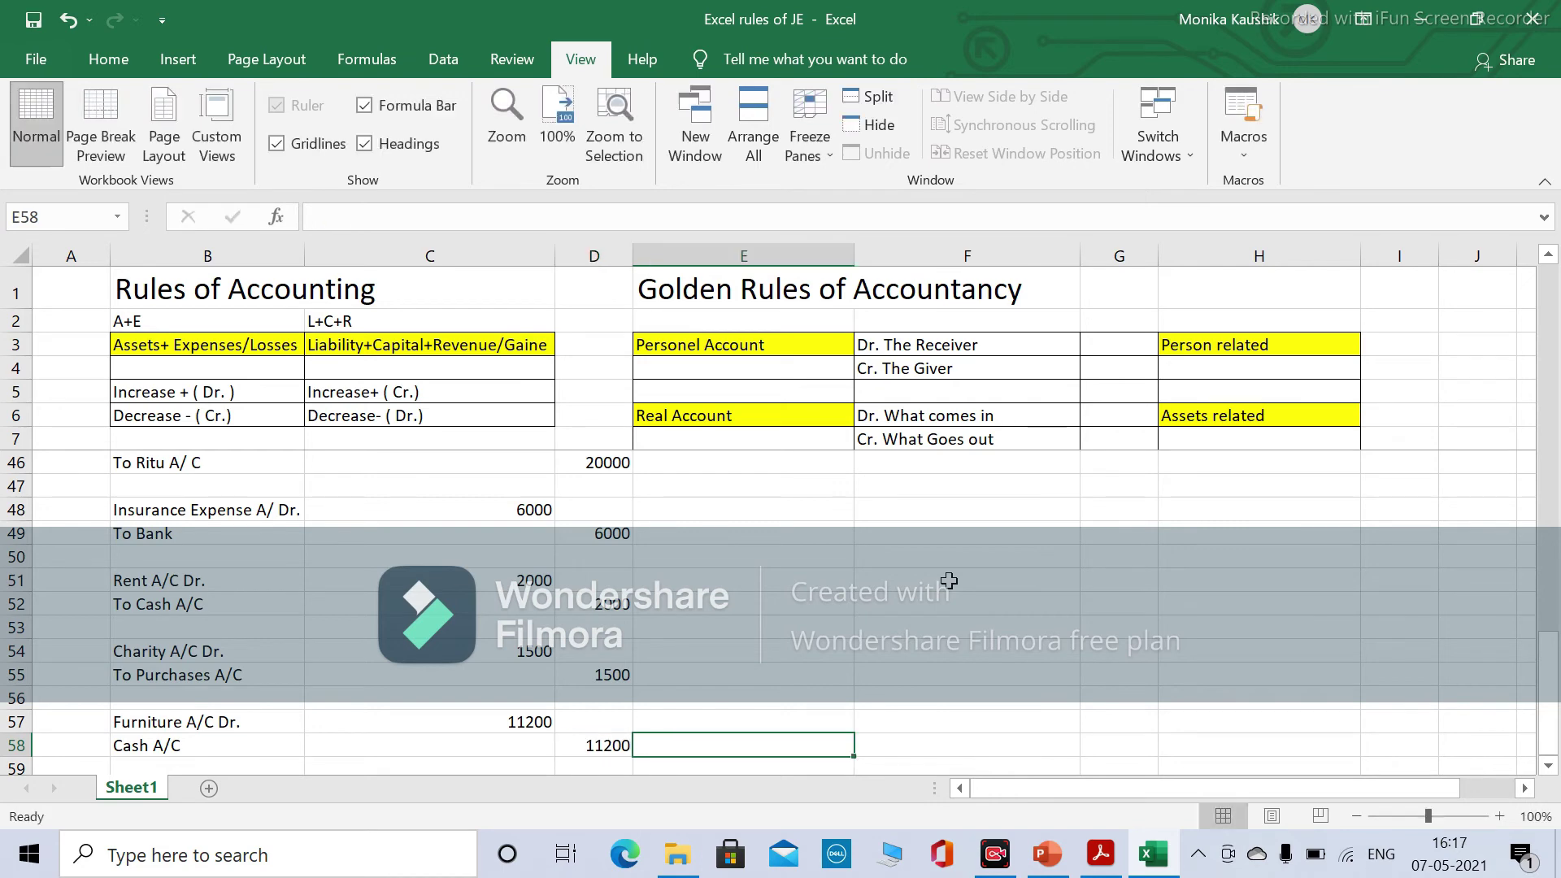
Read the transaction for cash withdrawn for household purposes on the PowerPoint slide and return to the worksheet.
{"action": "key", "text": "Down"}
{"action": "key", "text": "Down"}
{"action": "key", "text": "Left"}
{"action": "key", "text": "Left"}
{"action": "key", "text": "Left"}
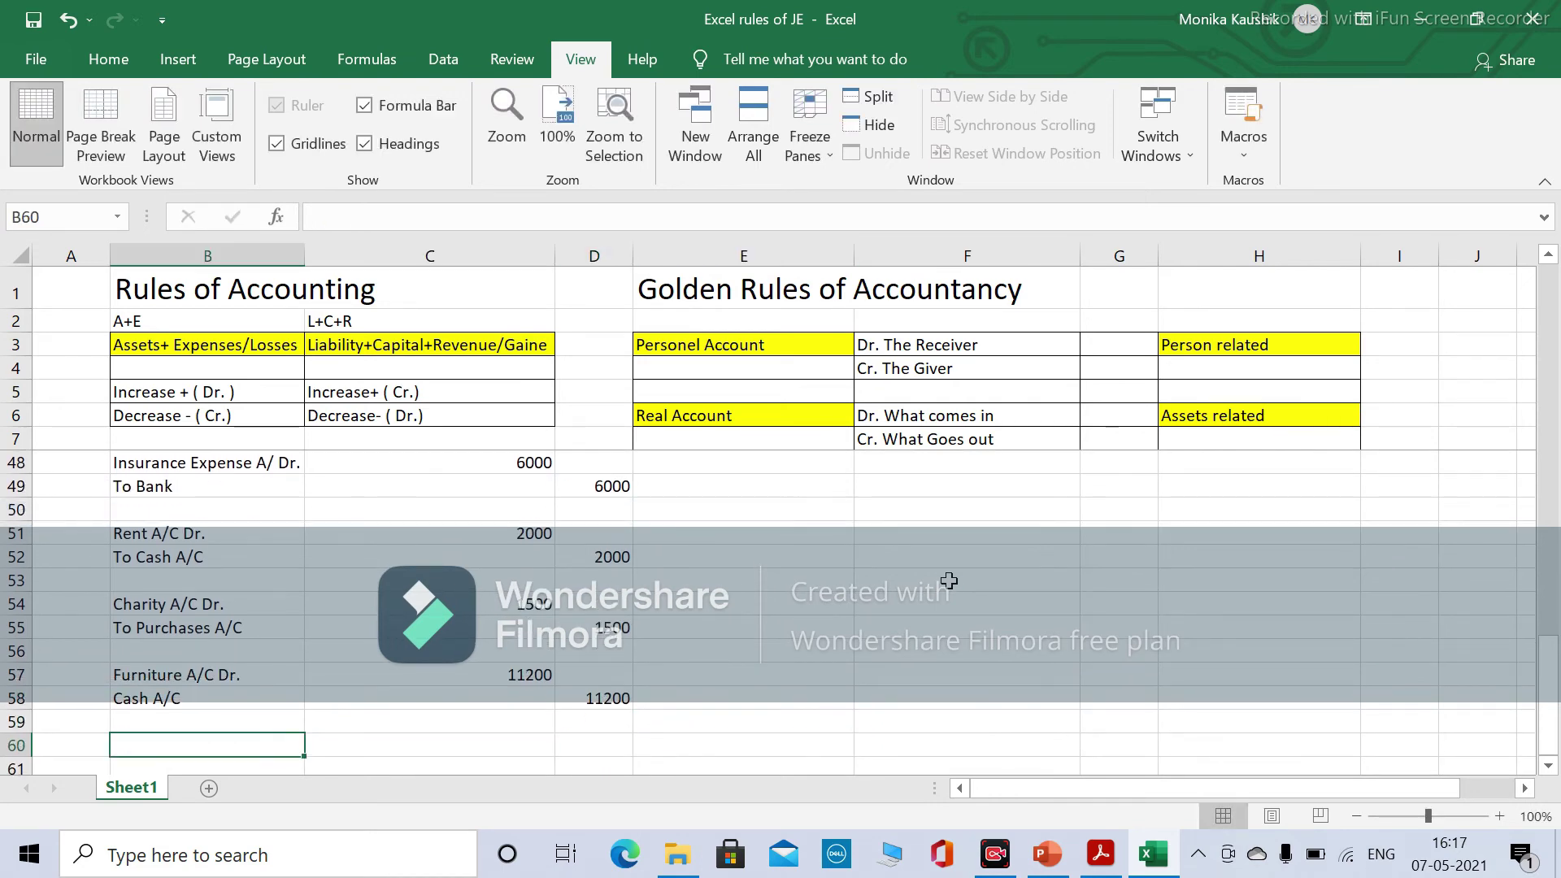
{"action": "key", "text": "alt+Tab"}
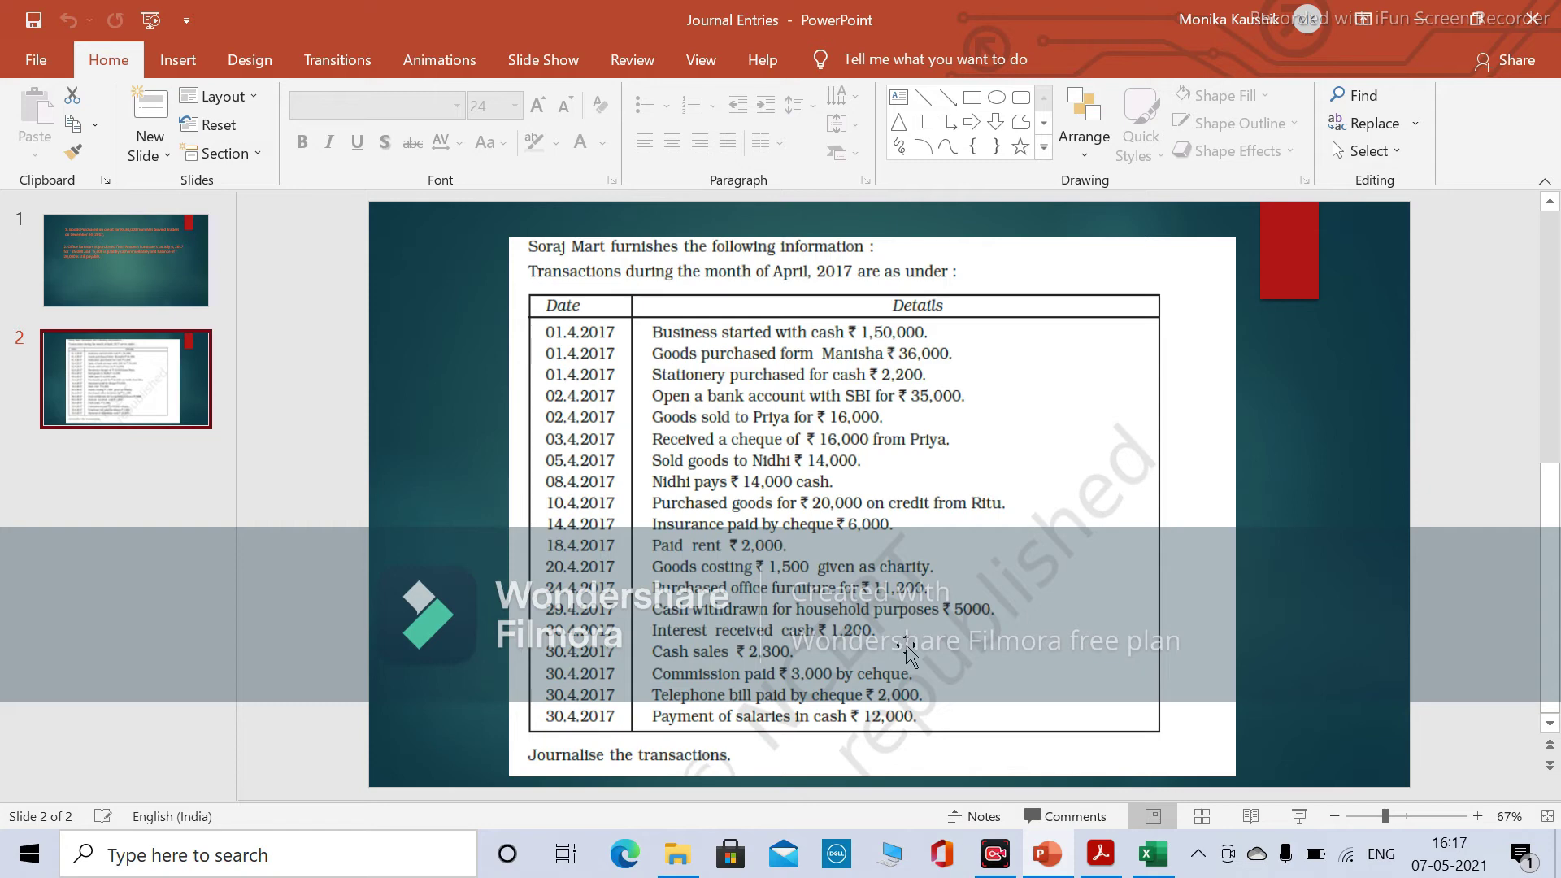
{"action": "key", "text": "alt+Tab"}
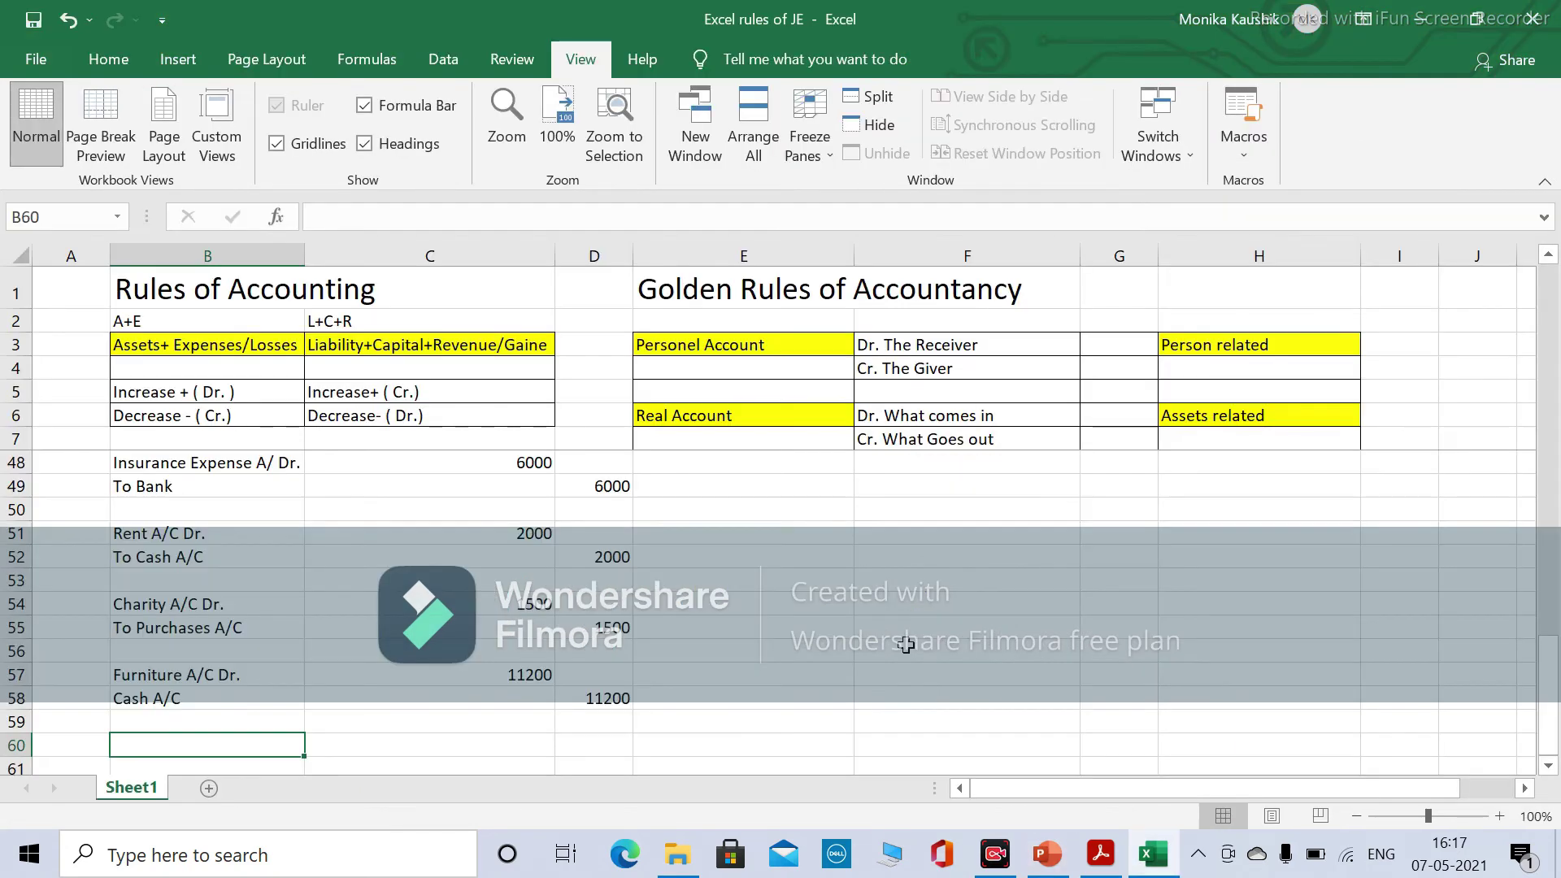
Correct the furniture entry's credit account in B58 to read To Cash A/C.
{"action": "scroll", "coordinate": [906, 645], "scroll_direction": "down", "scroll_amount": 1}
{"action": "key", "text": "Up"}
{"action": "key", "text": "Up"}
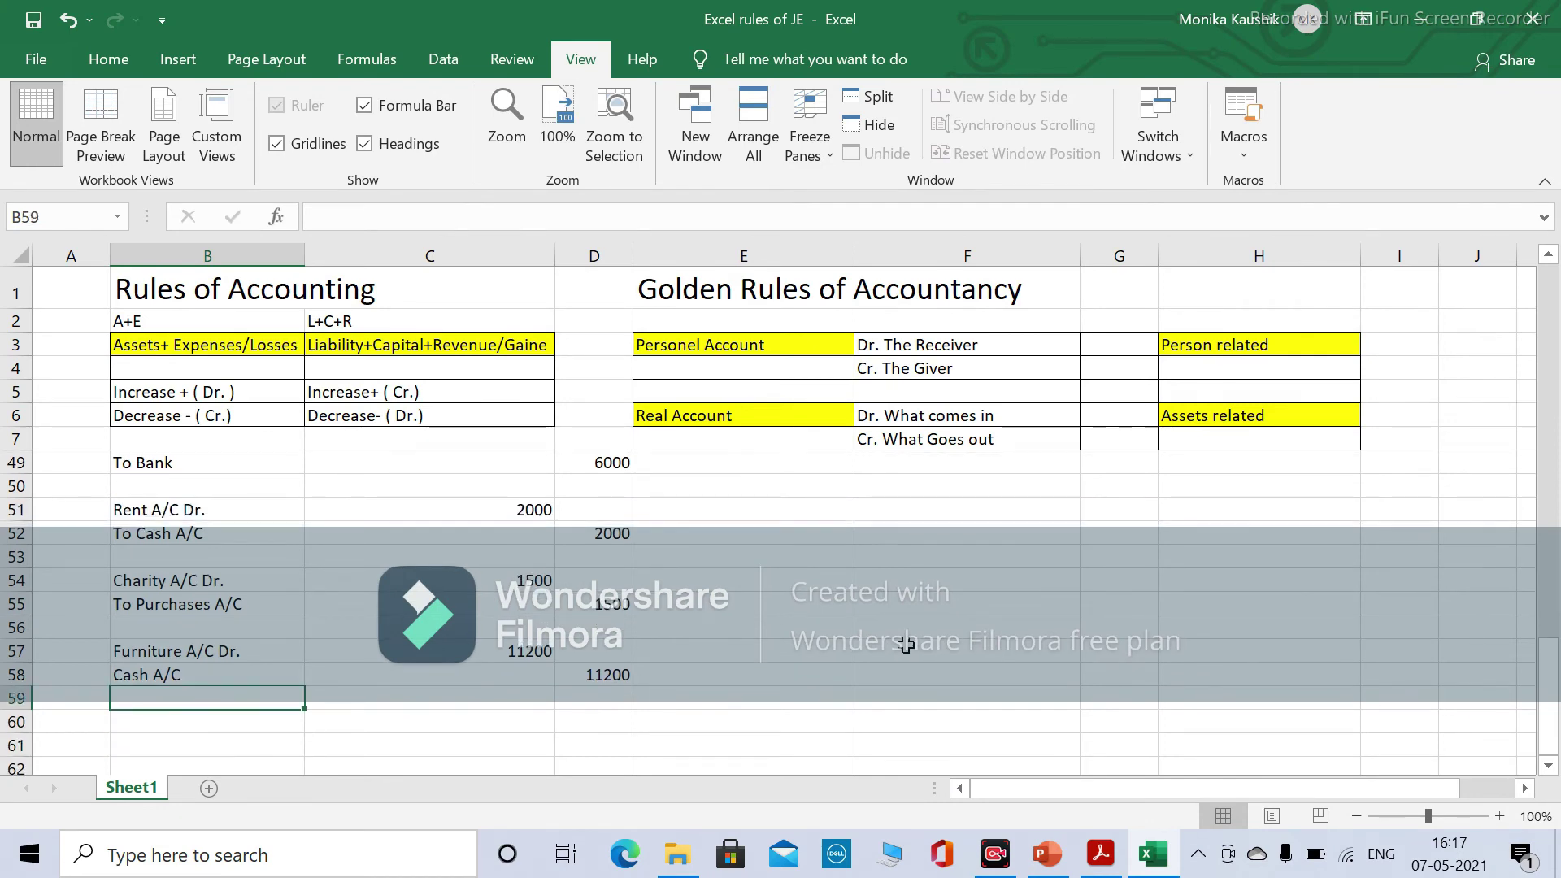
{"action": "left_click", "coordinate": [318, 217]}
{"action": "type", "text": "To"}
{"action": "key", "text": "Return"}
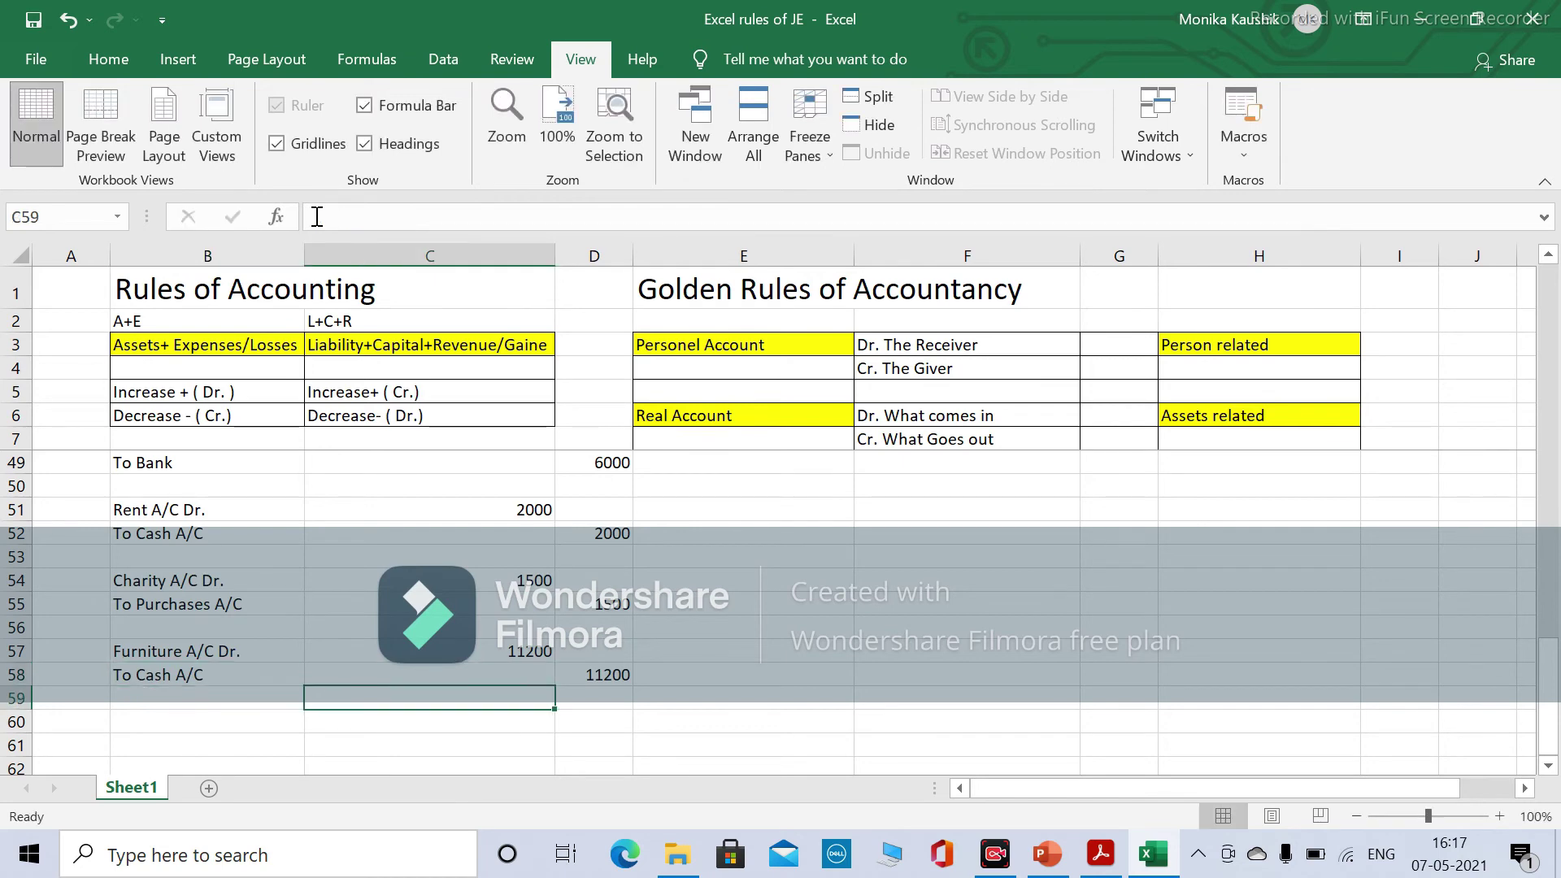
Enter To Cash in B61 for the household withdrawal, leaving row 60 free for the debit.
{"action": "key", "text": "Down"}
{"action": "key", "text": "Down"}
{"action": "type", "text": "To Cash"}
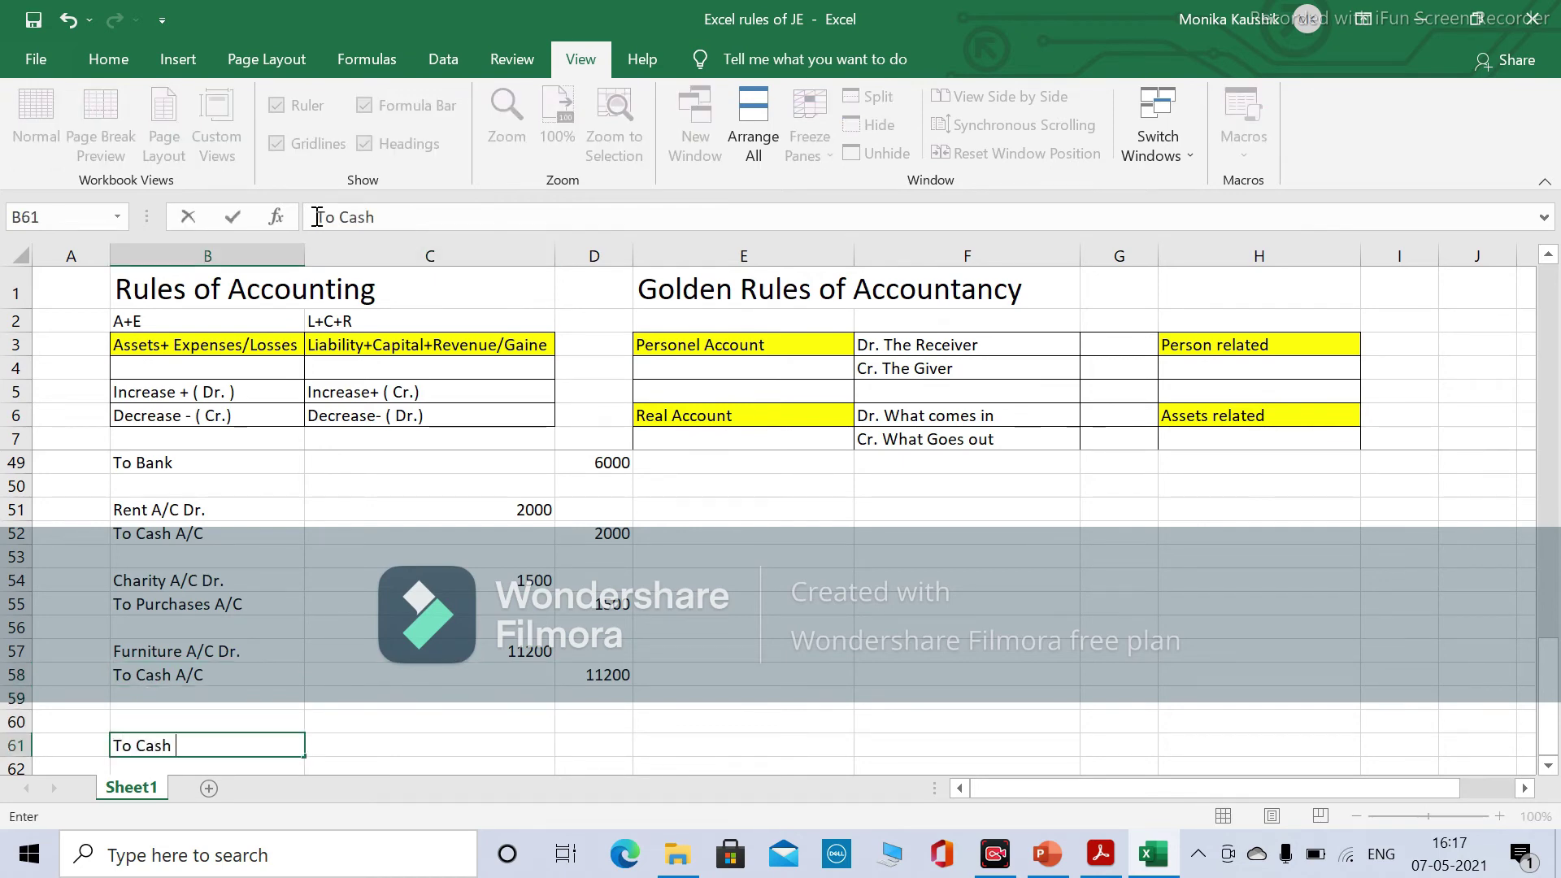
{"action": "key", "text": "Right"}
{"action": "key", "text": "Right"}
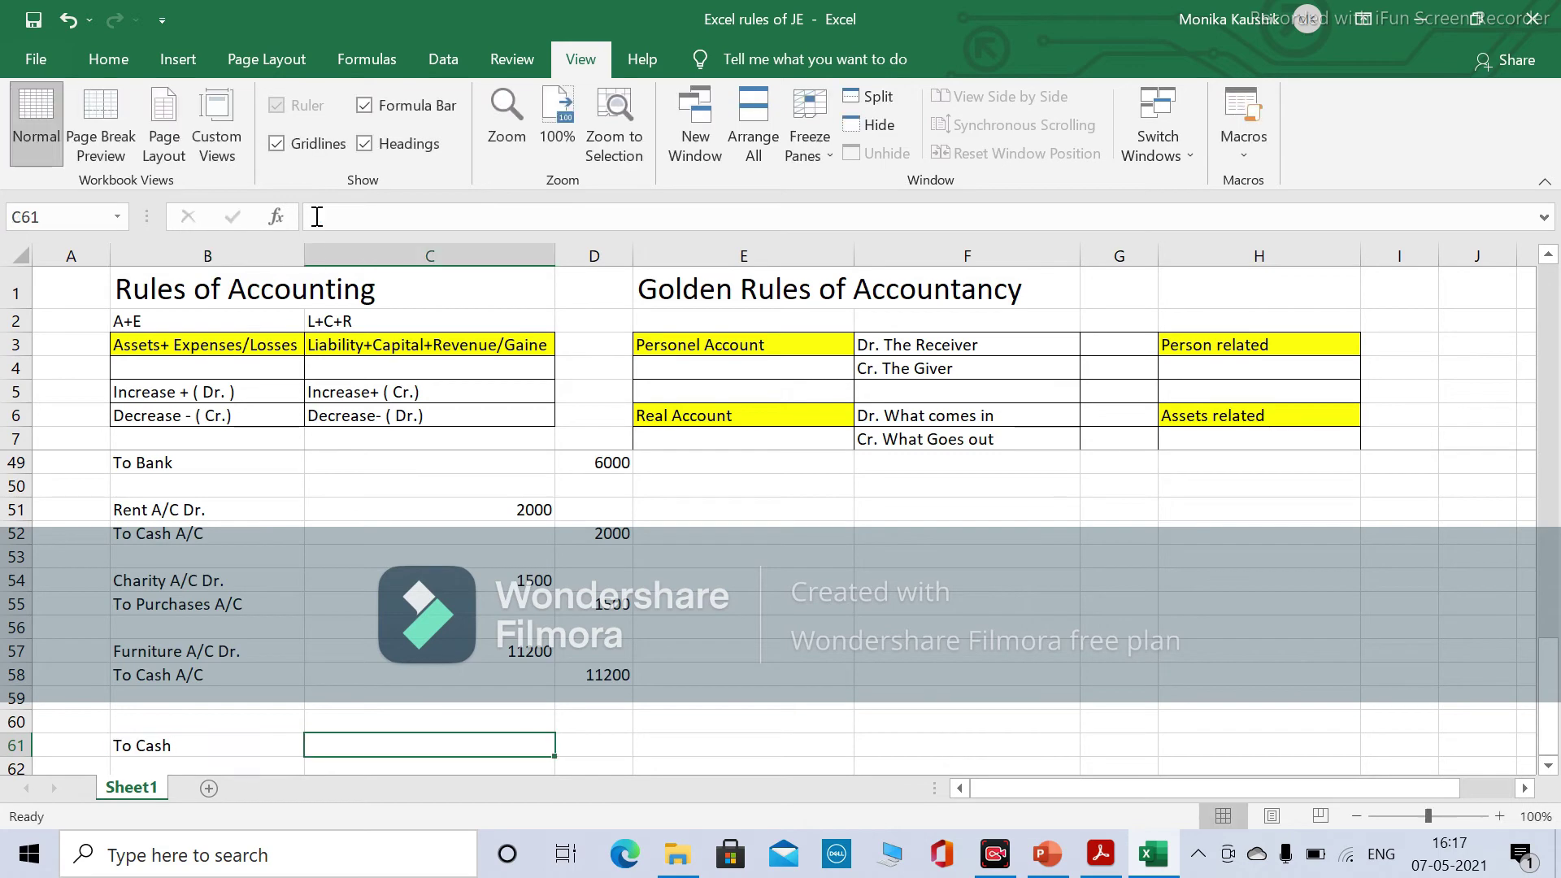
Check the household withdrawal amount on the PowerPoint slide and enter 5000 as the cash credit in D61.
{"action": "key", "text": "alt+Tab"}
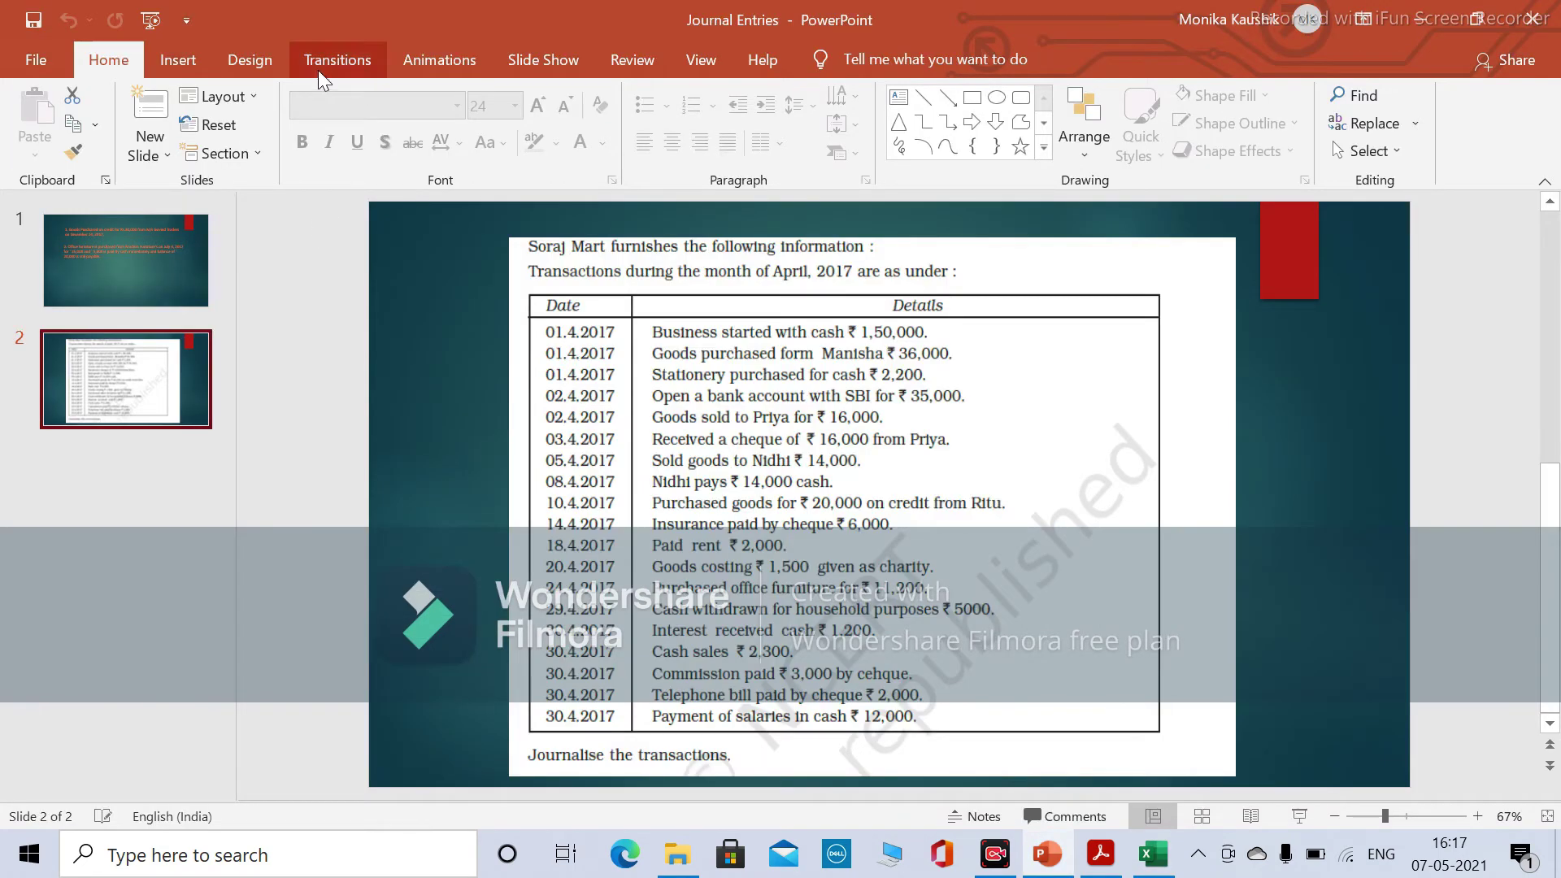
{"action": "key", "text": "alt+Tab"}
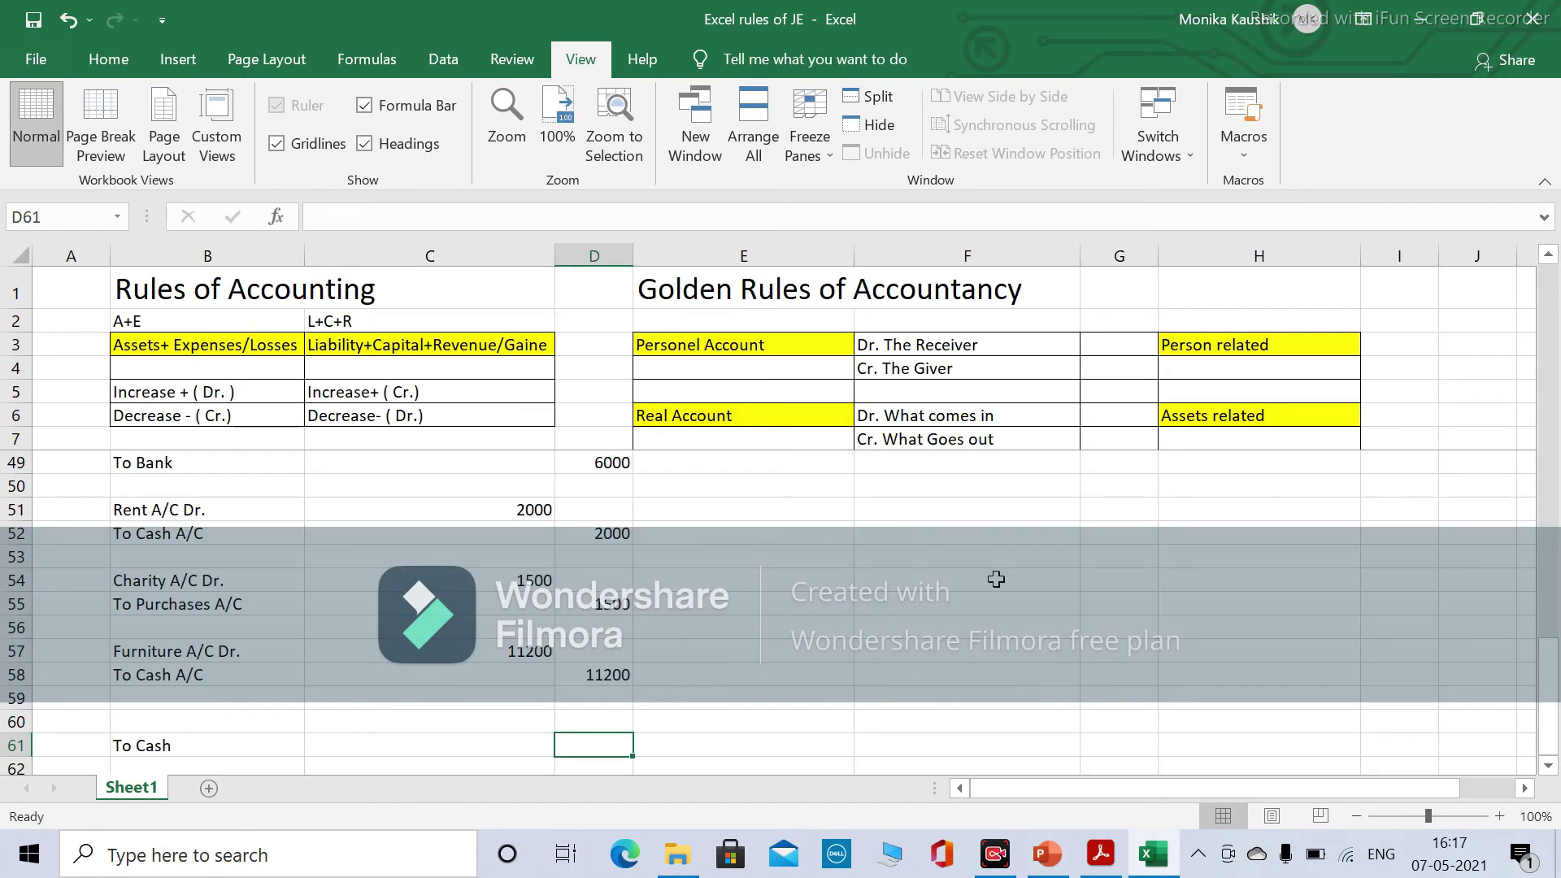
{"action": "type", "text": "5000"}
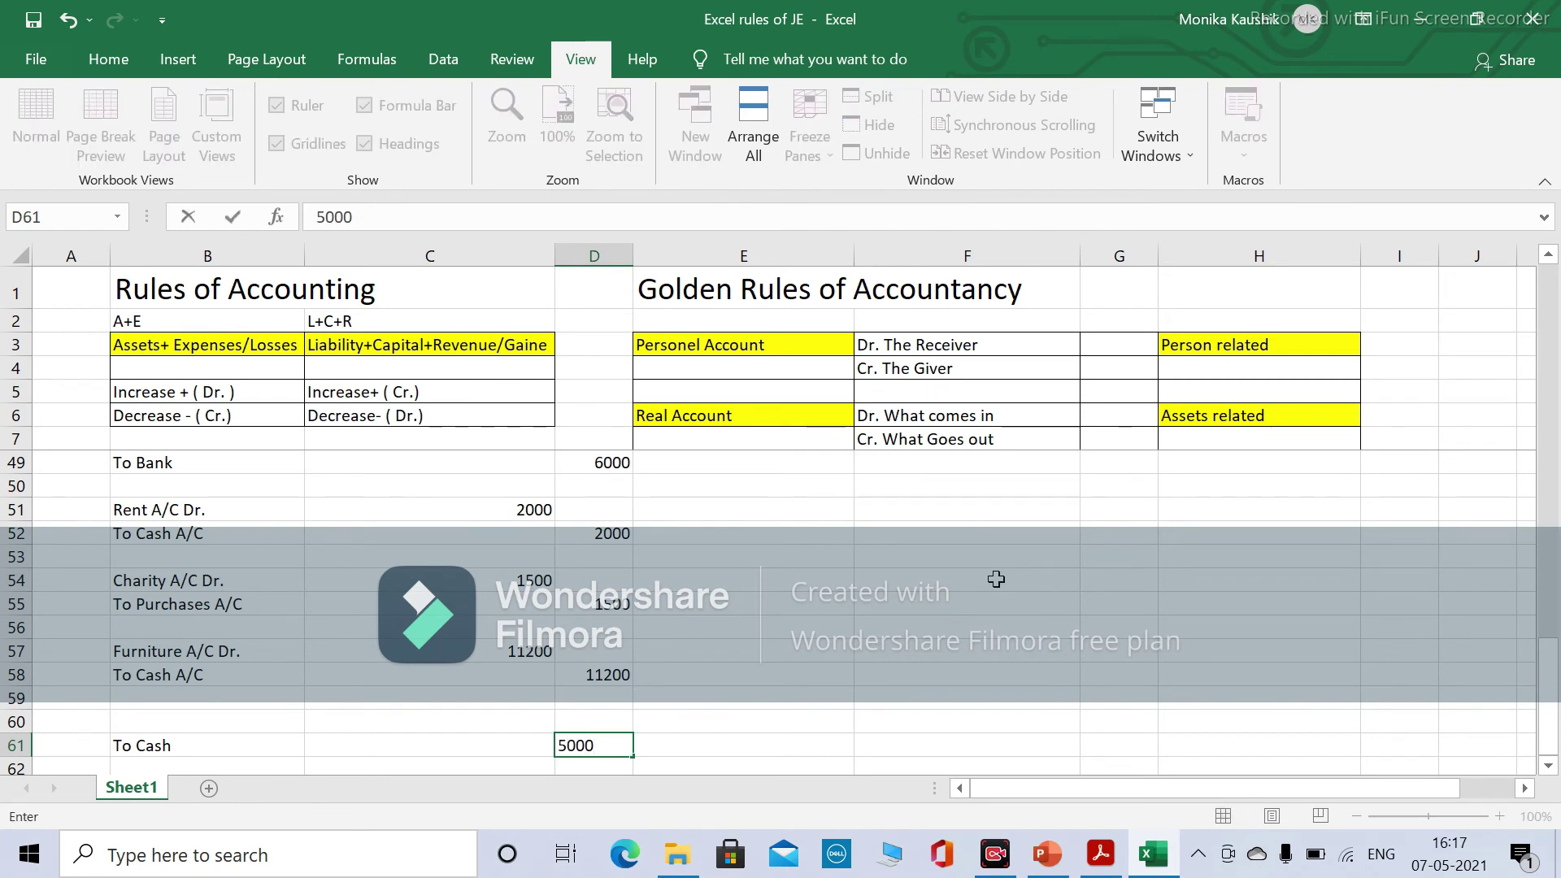
Enter Drawings A/C in B60 with a debit of 5000 in C60 above the cash credit.
{"action": "key", "text": "Up"}
{"action": "key", "text": "Left"}
{"action": "key", "text": "Left"}
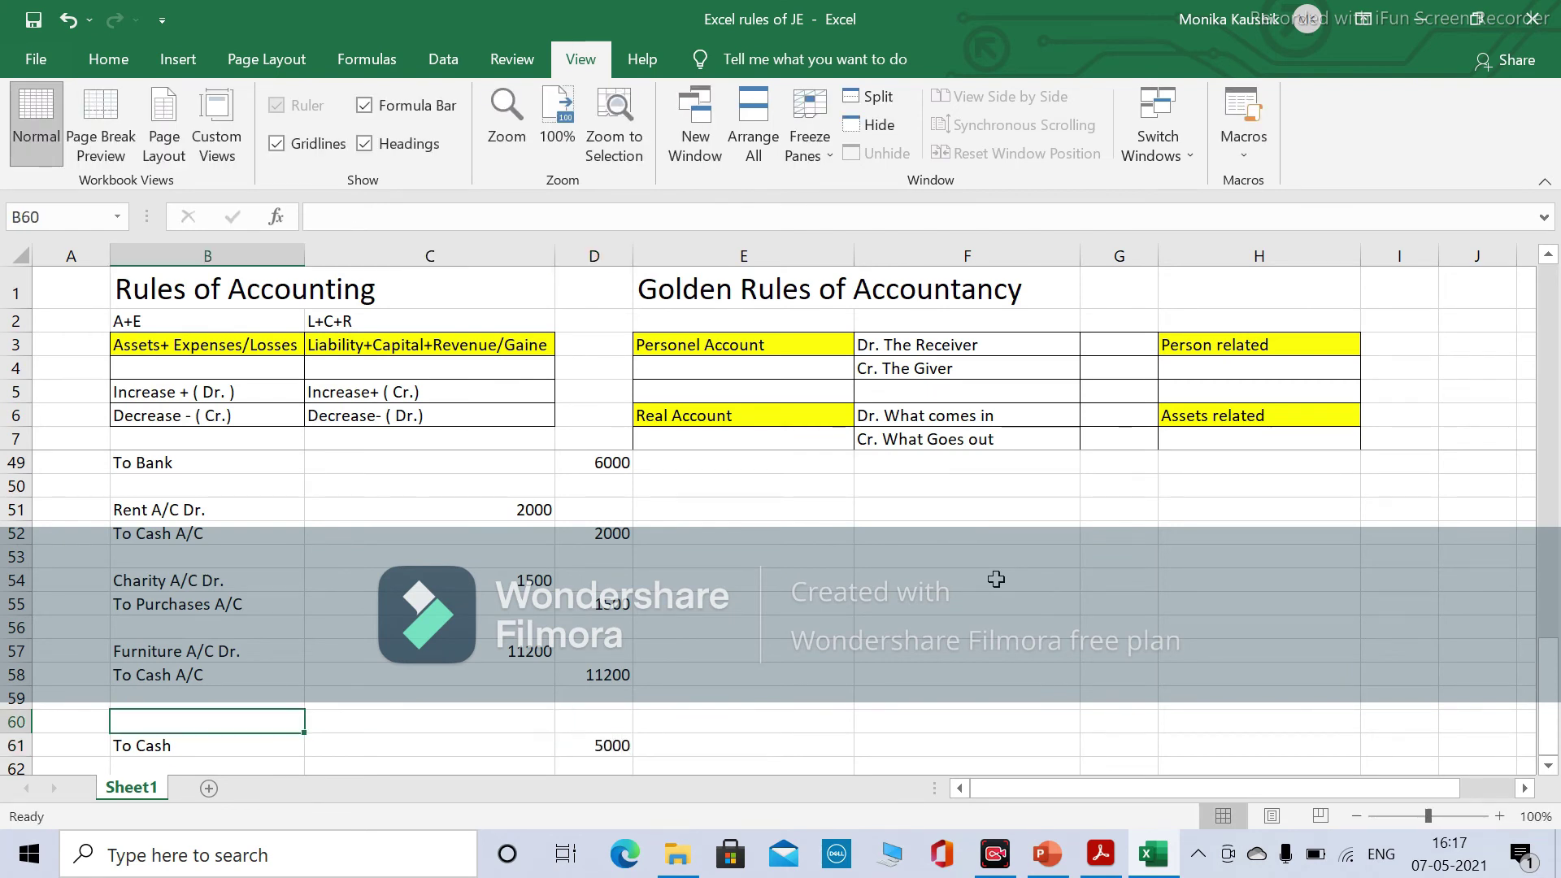
{"action": "type", "text": "Drawing"}
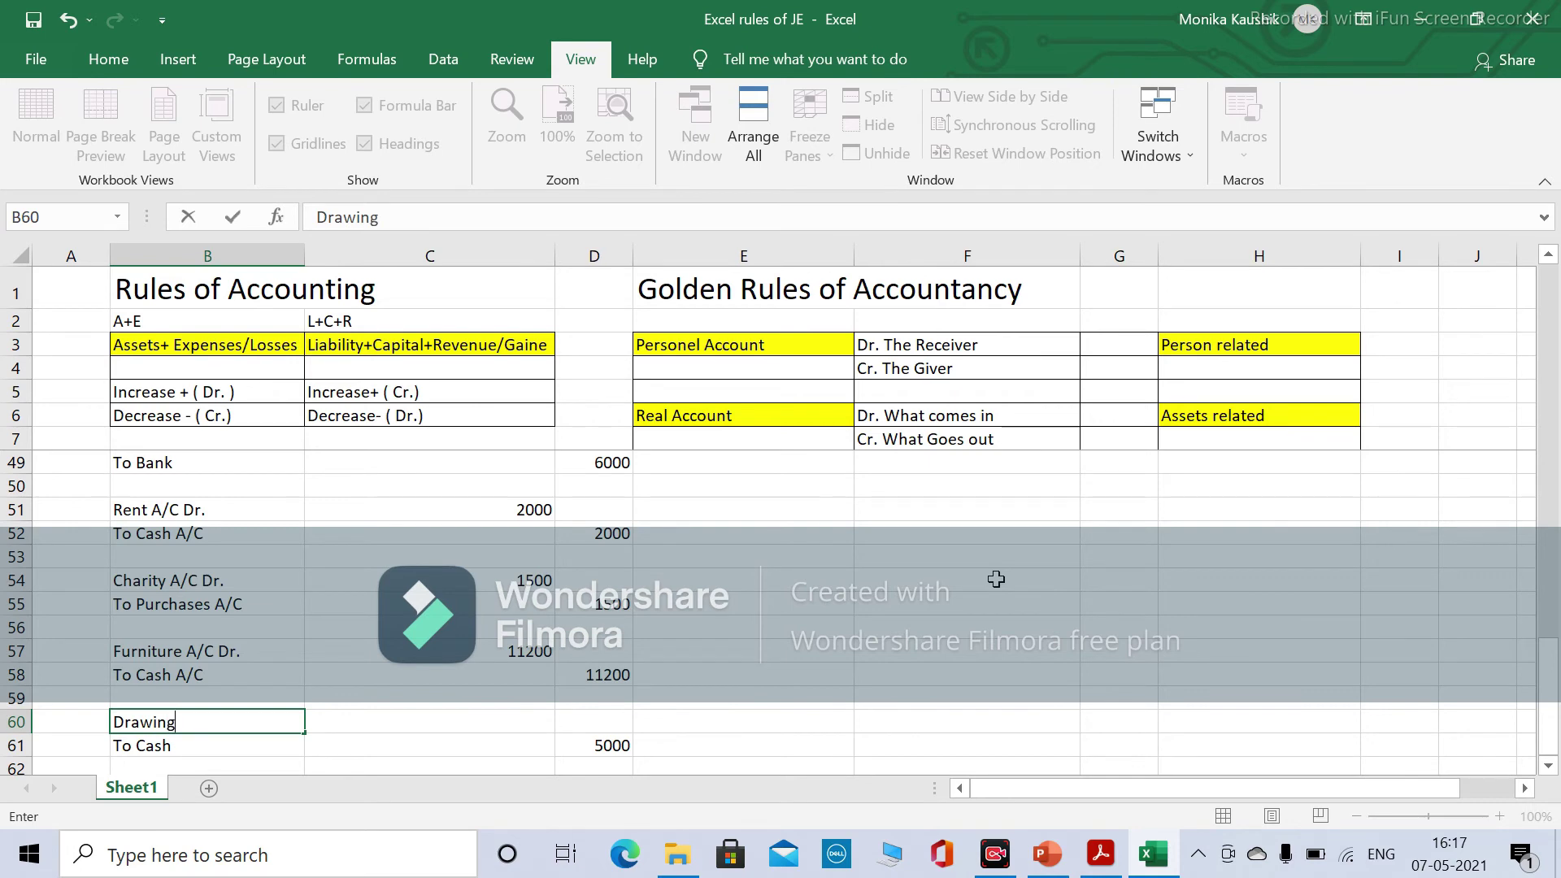
{"action": "type", "text": "s A/C"}
{"action": "key", "text": "Tab"}
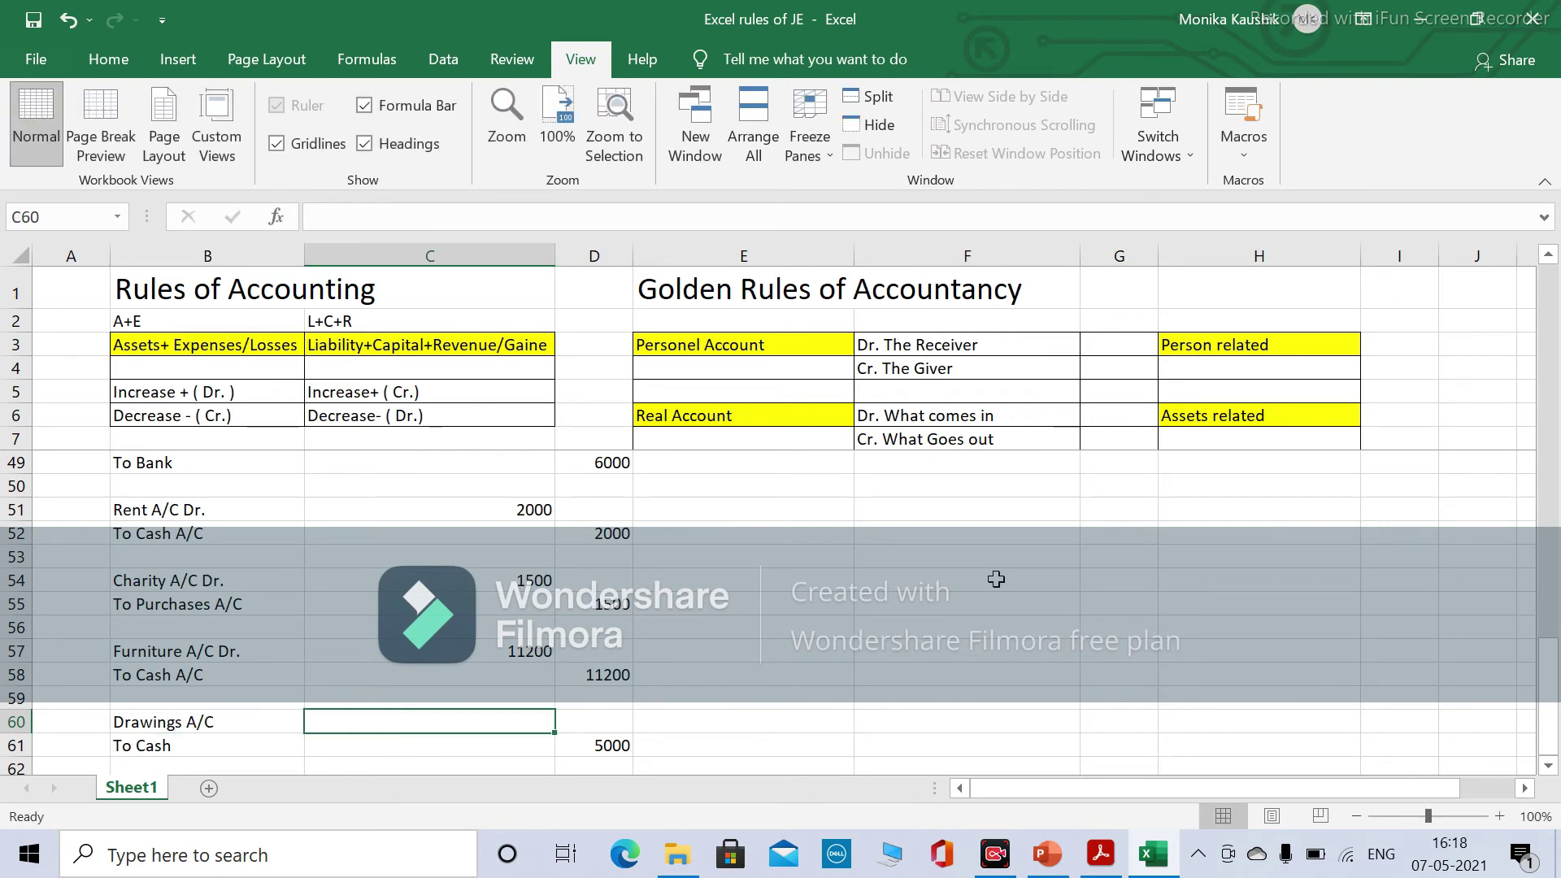
{"action": "type", "text": "5000"}
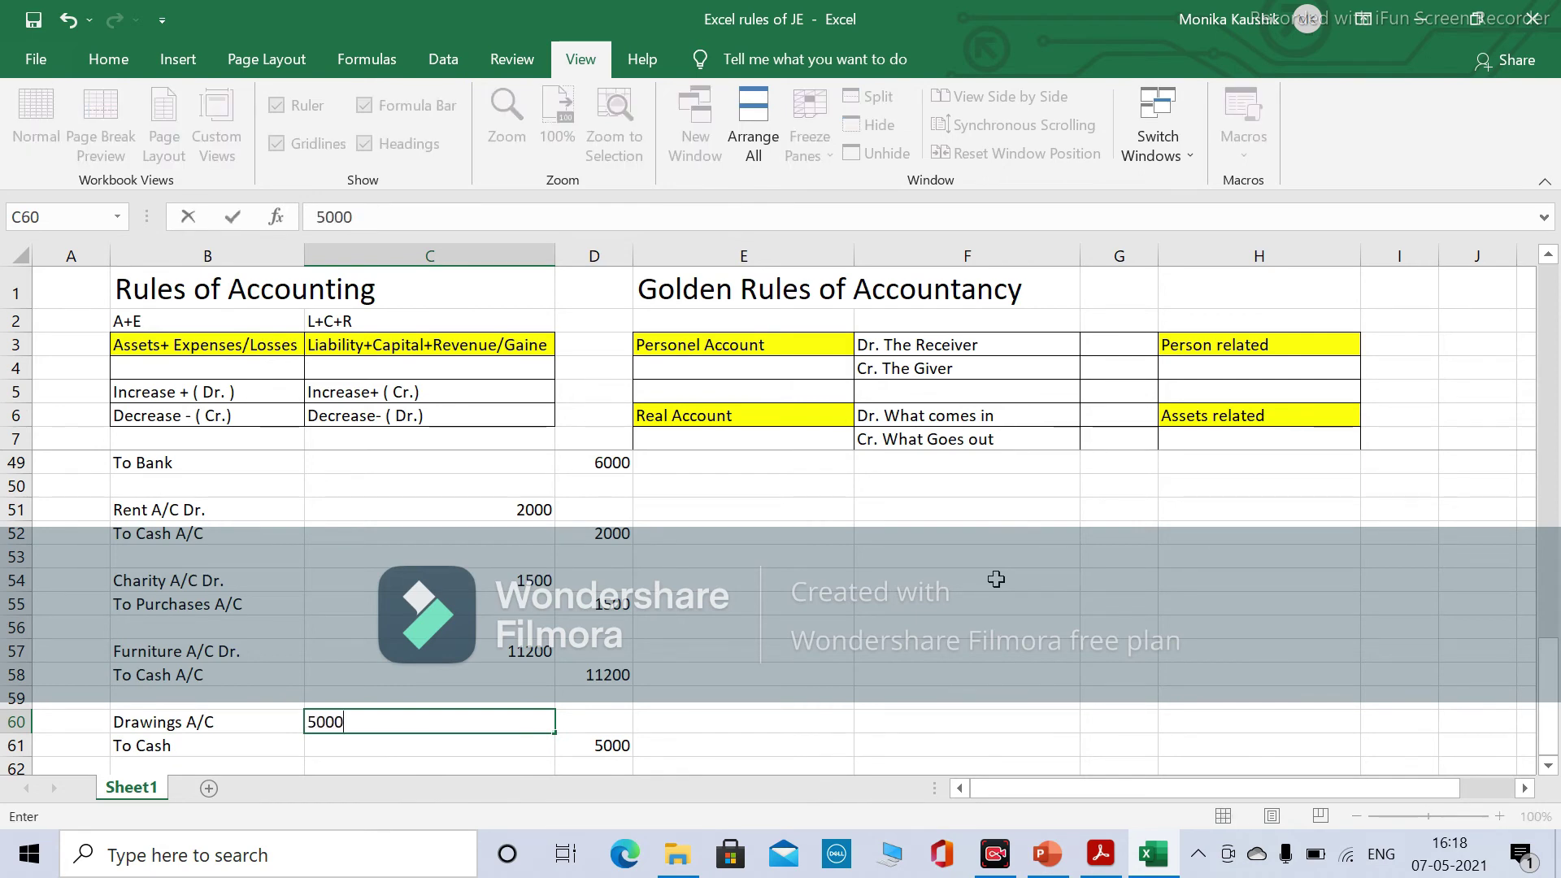
{"action": "key", "text": "Tab"}
{"action": "key", "text": "Down"}
{"action": "key", "text": "Down"}
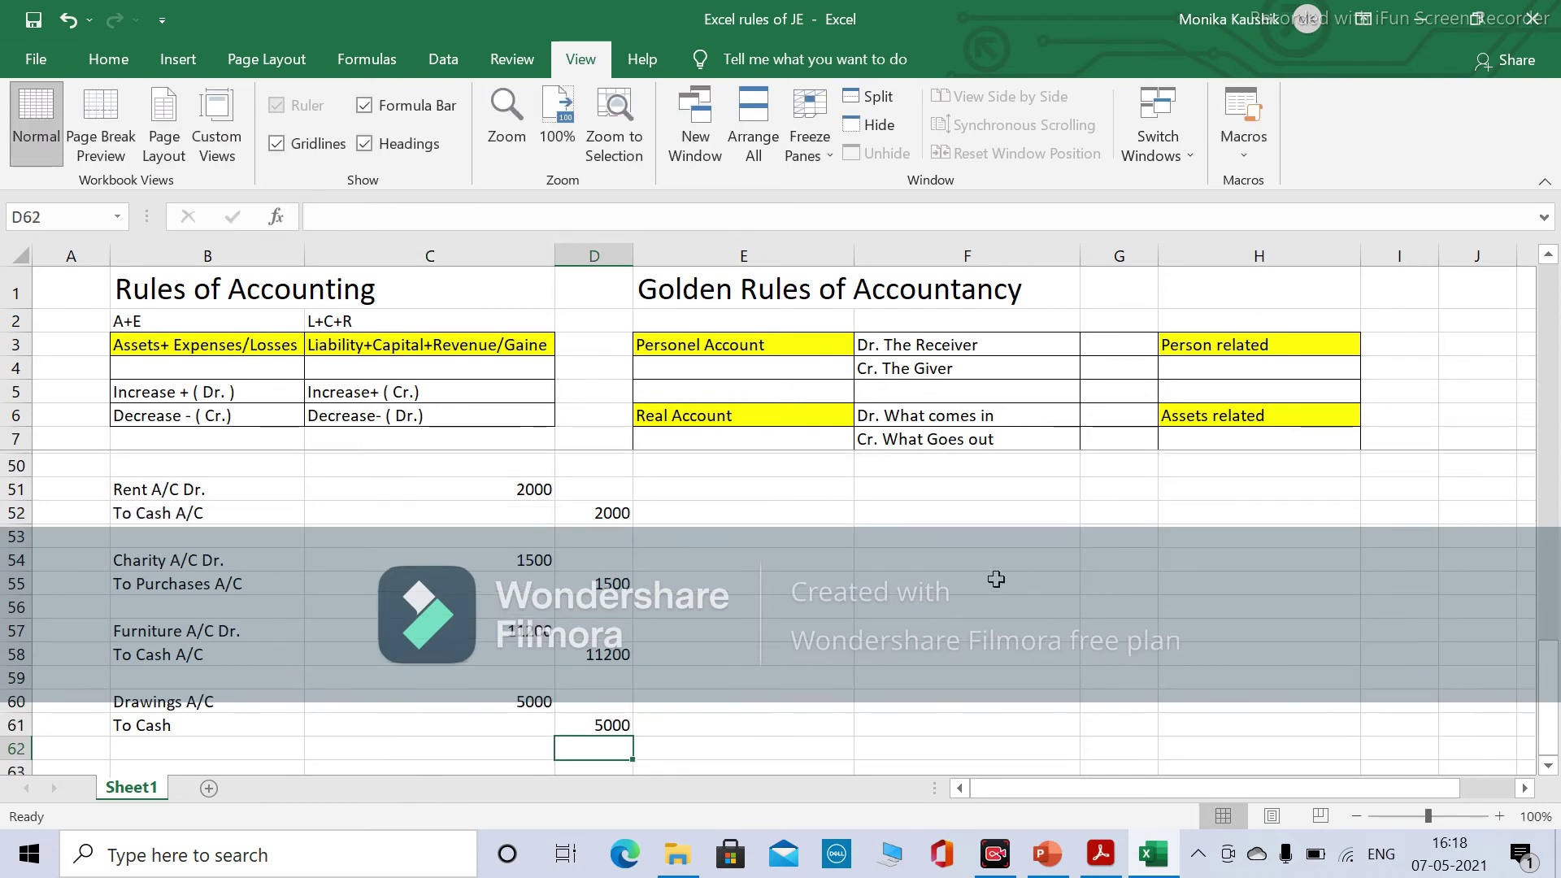
{"action": "key", "text": "Left"}
{"action": "key", "text": "Left"}
{"action": "key", "text": "Down"}
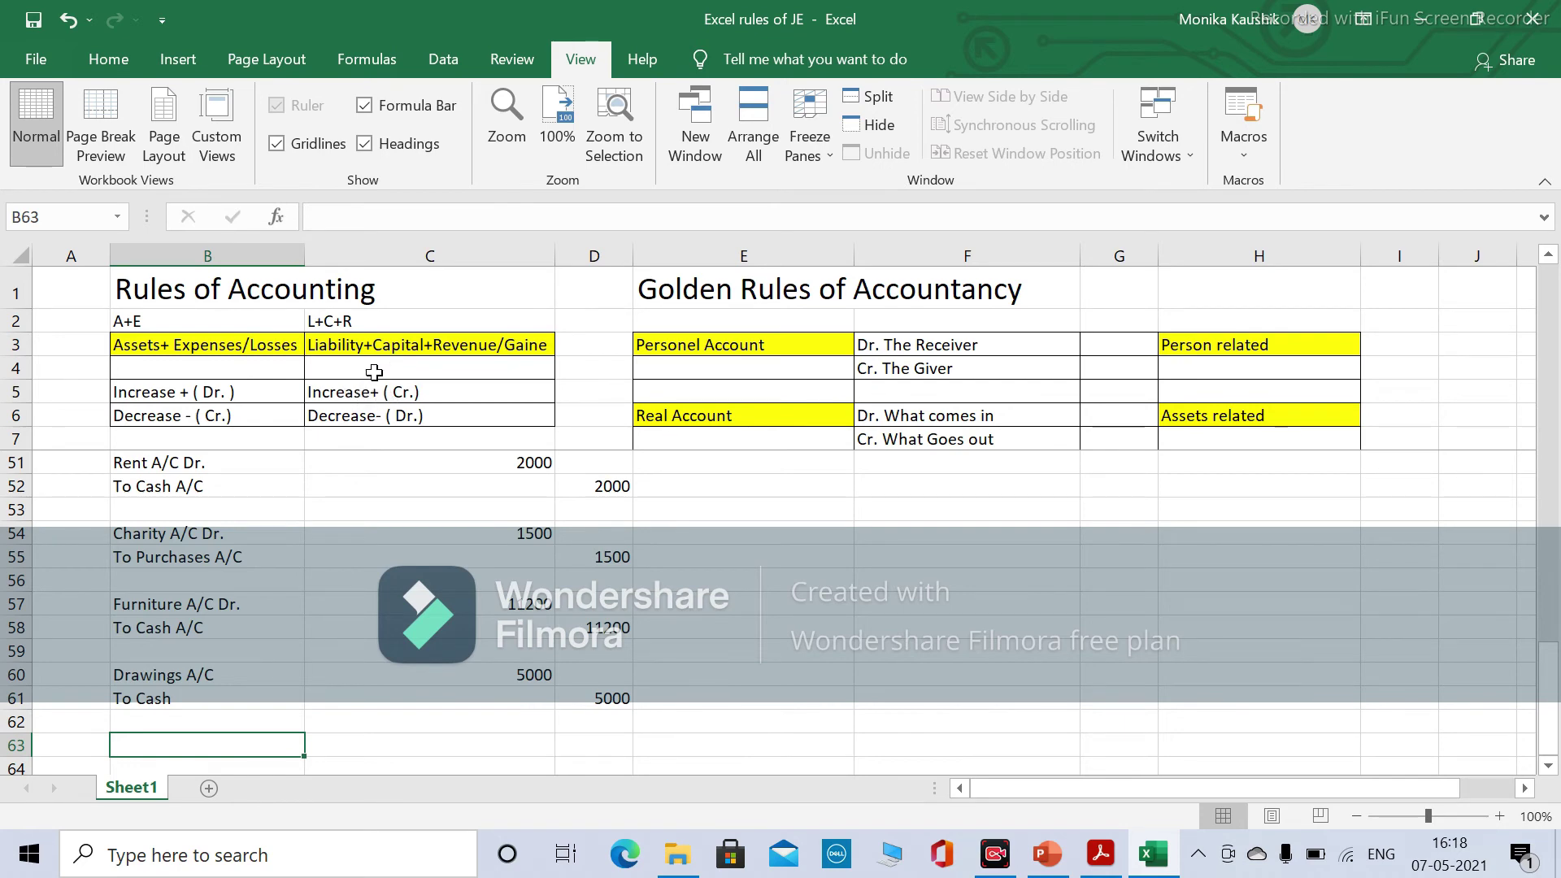
{"action": "left_click", "coordinate": [193, 674]}
{"action": "key", "text": "Down"}
{"action": "key", "text": "Down"}
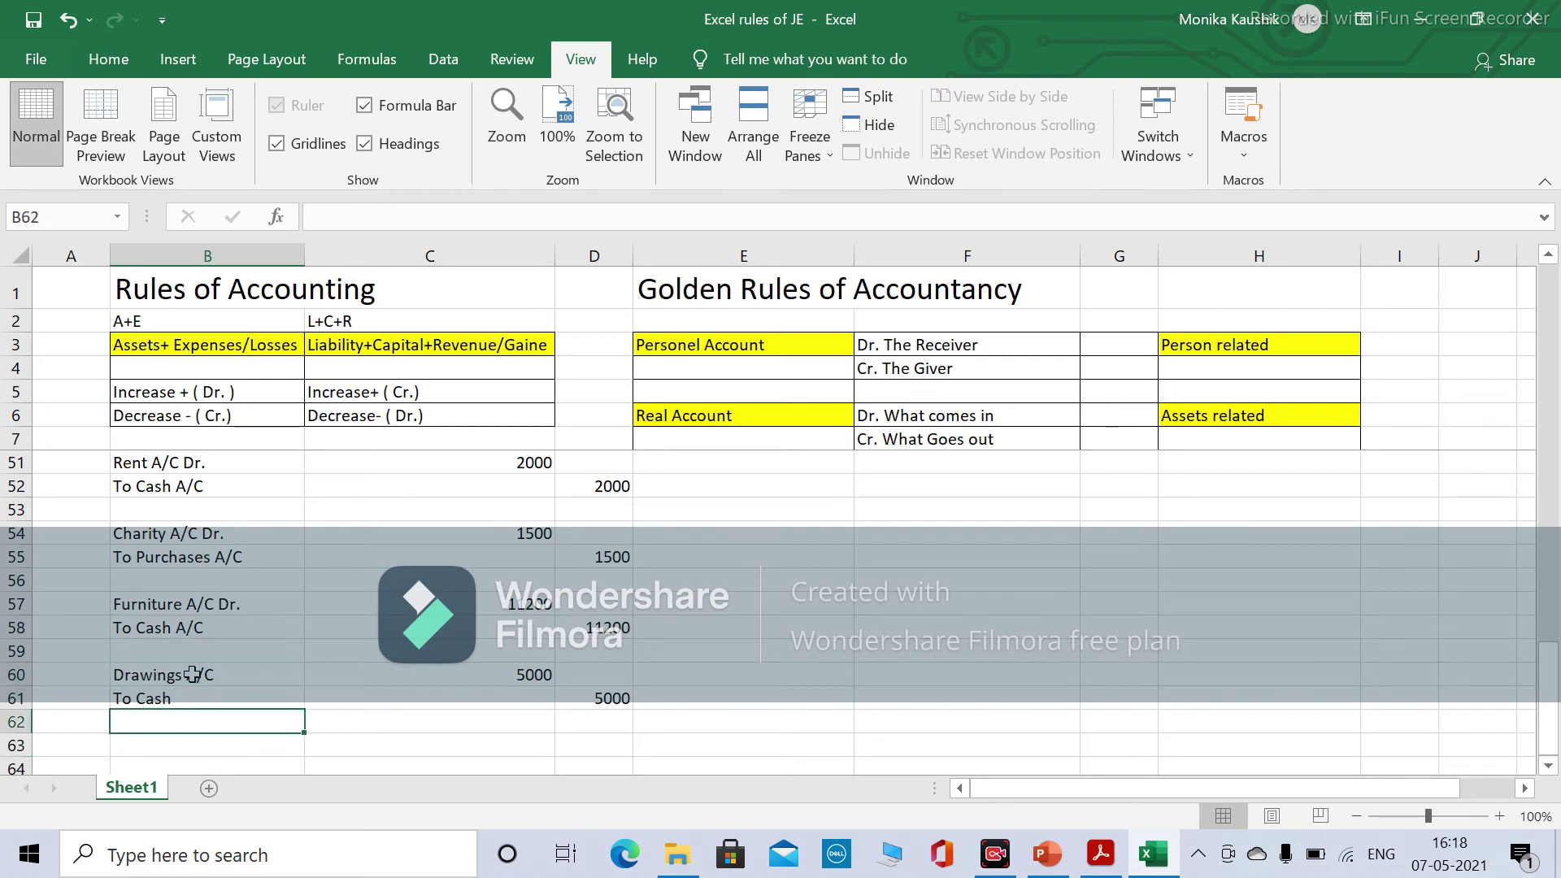
Switch to the PowerPoint slide to check the transaction listed after the household withdrawal.
{"action": "key", "text": "Down"}
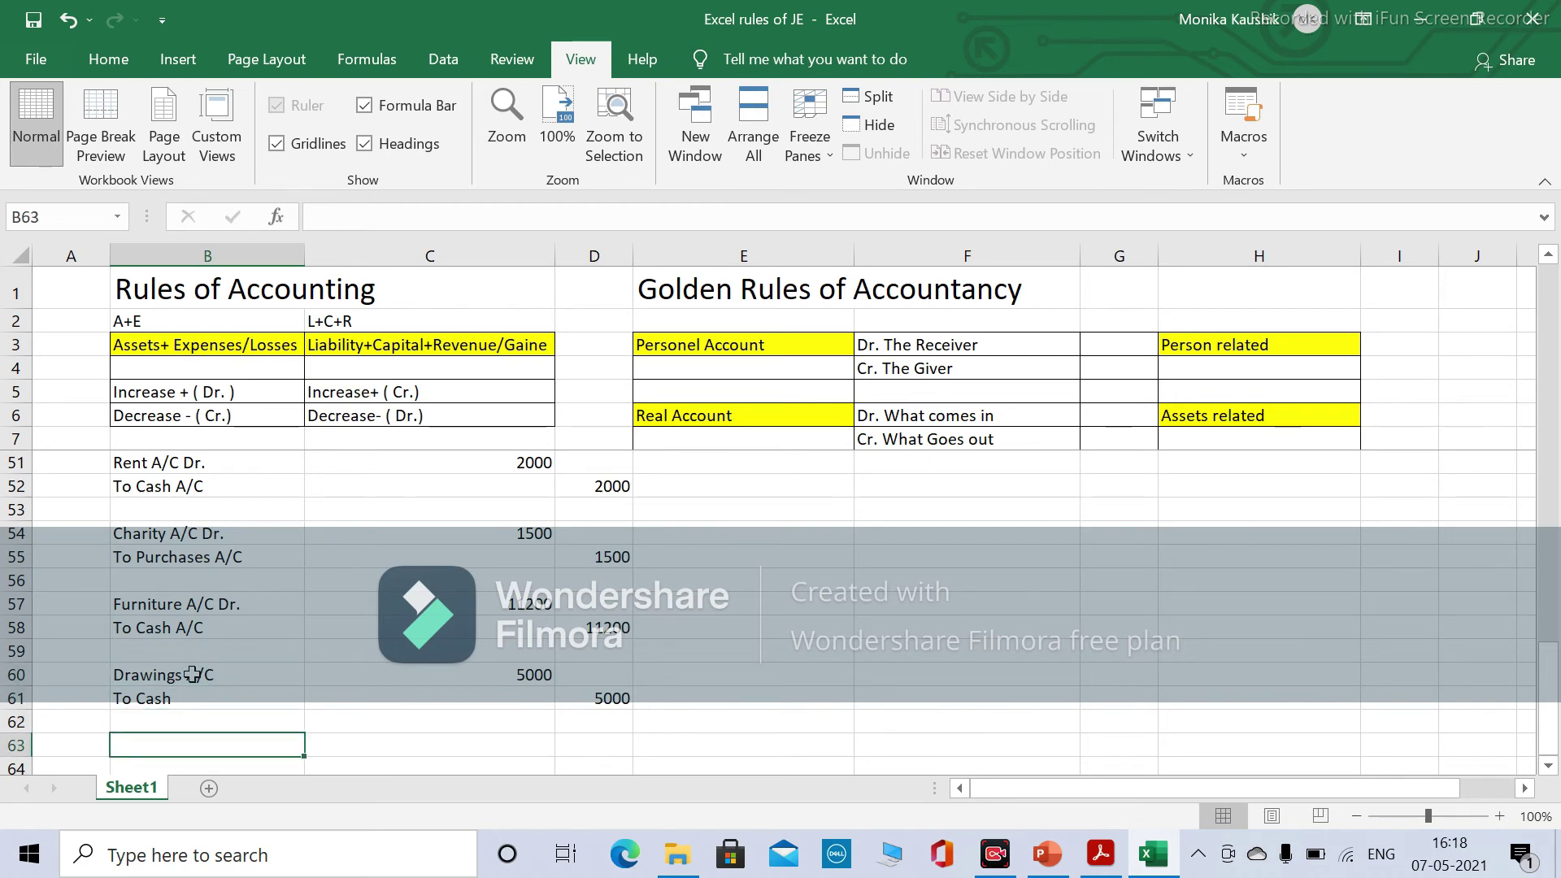
{"action": "key", "text": "alt+Tab"}
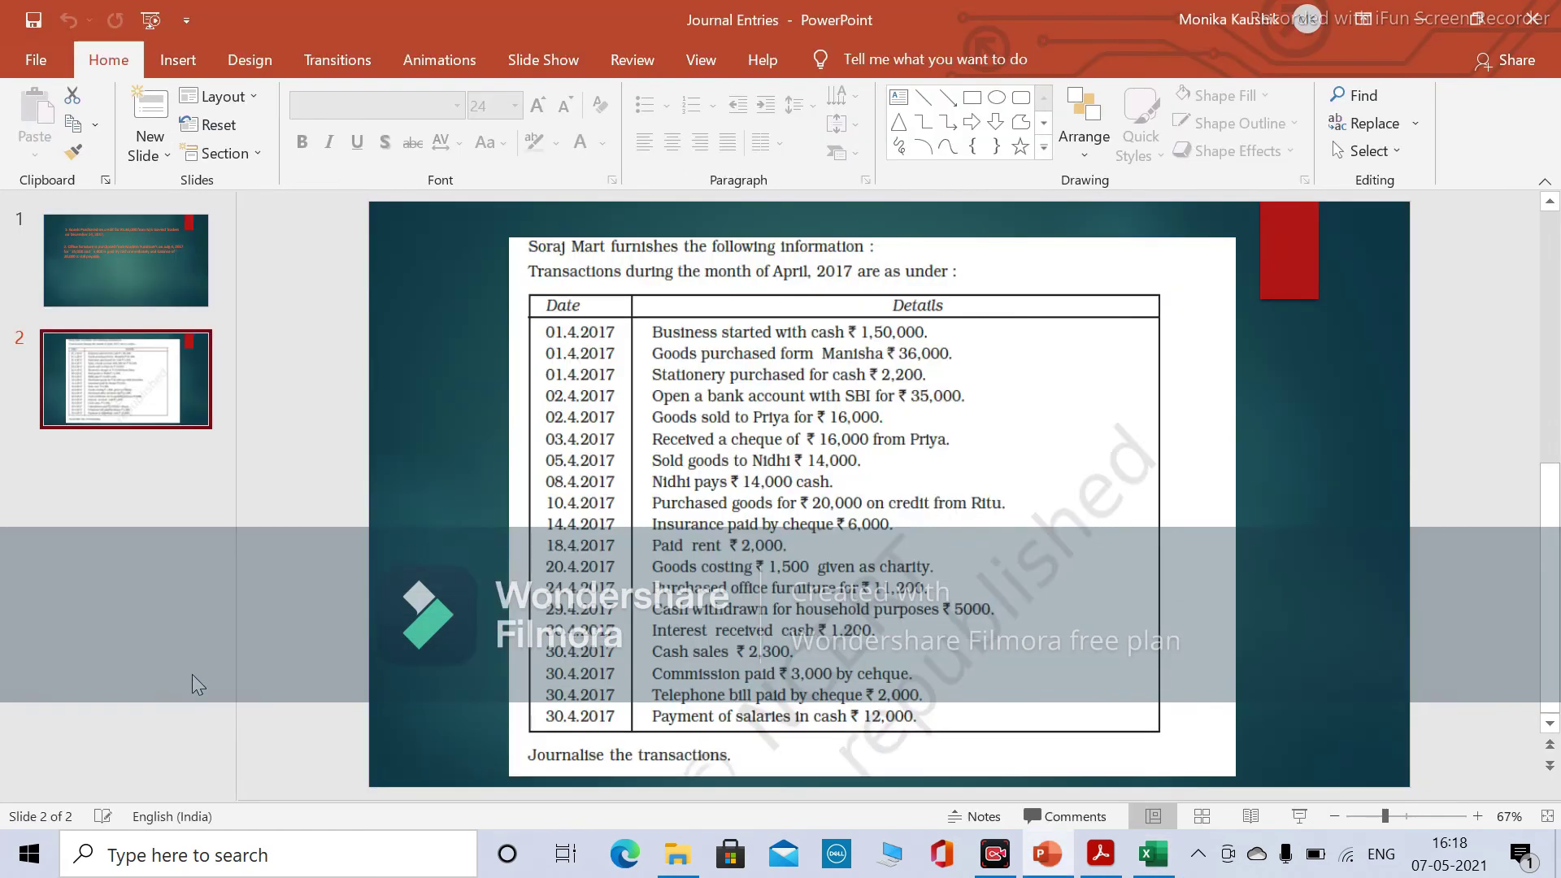
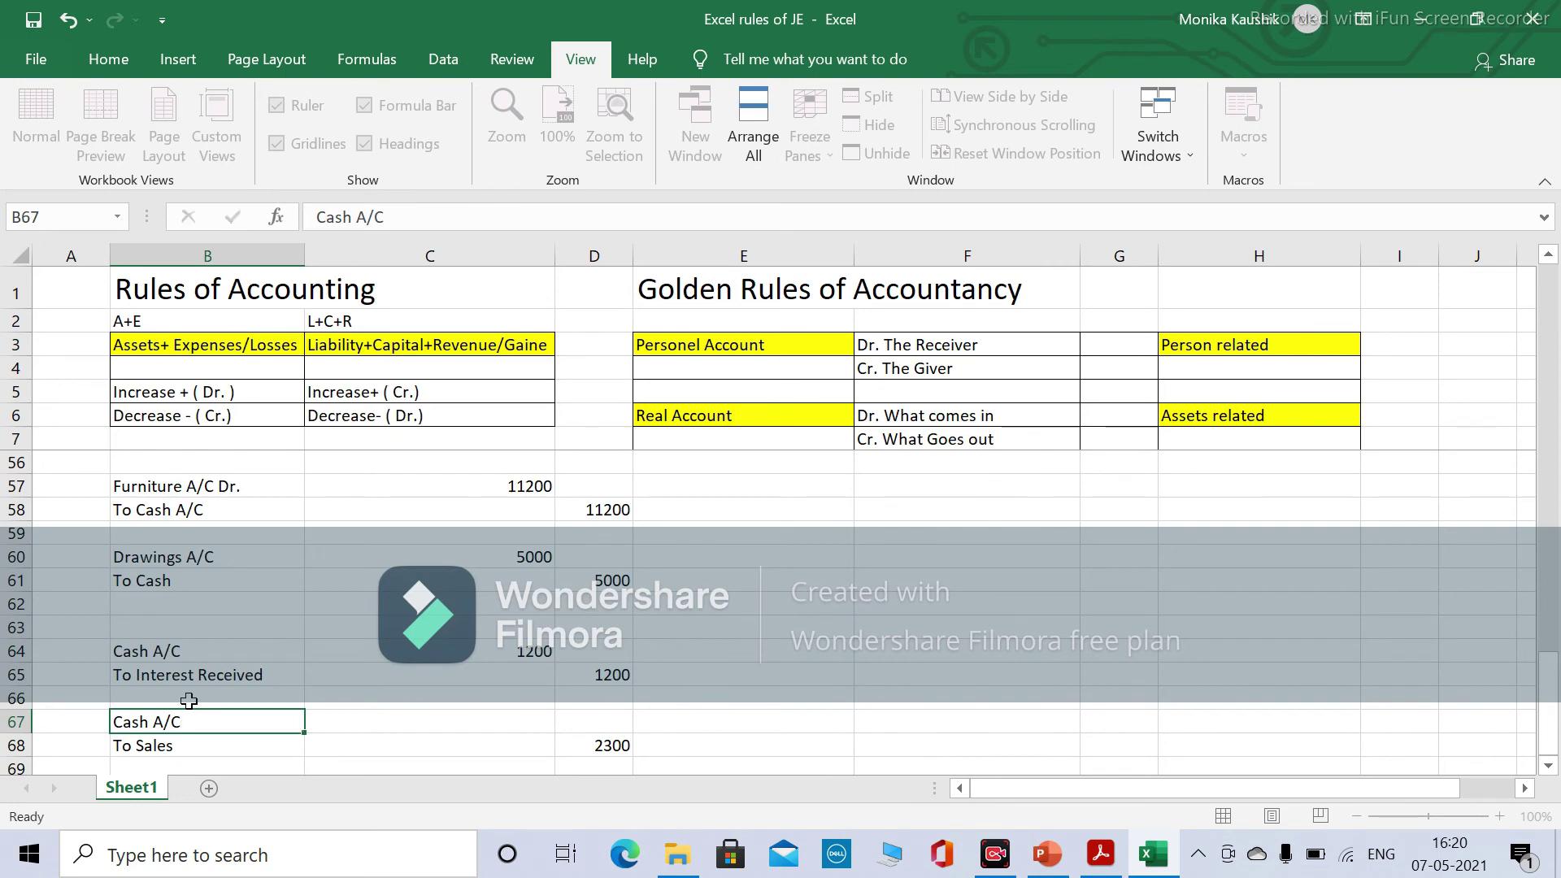
Enter 2300 as the debit amount in C67 beside Cash A/C for the cash sales entry.
{"action": "type", "text": "2300"}
{"action": "key", "text": "Tab"}
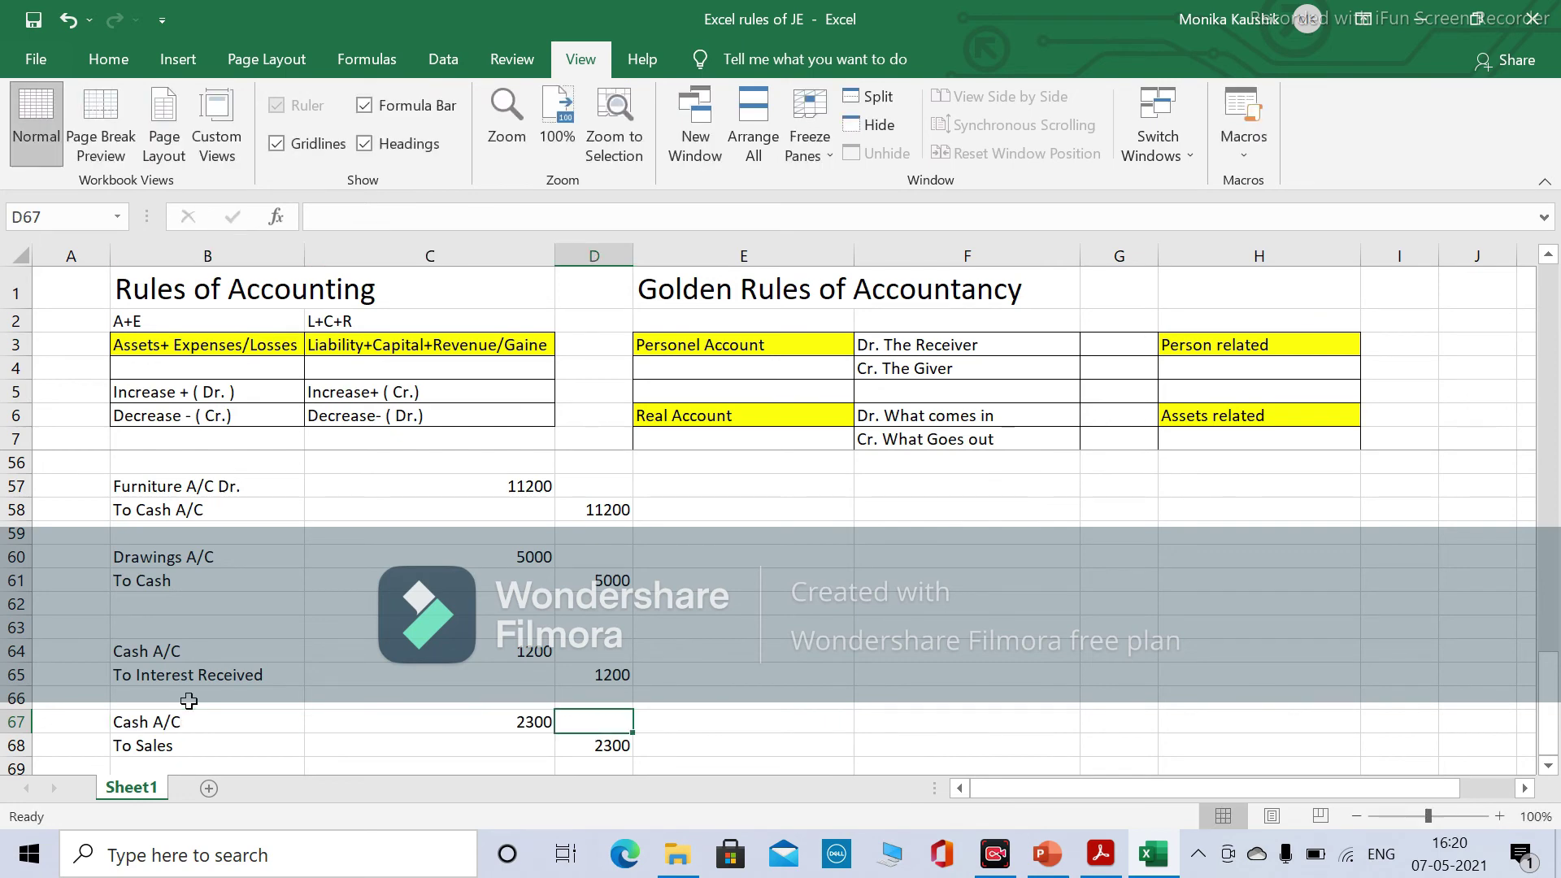
{"action": "key", "text": "Down"}
{"action": "key", "text": "Down"}
{"action": "key", "text": "Down"}
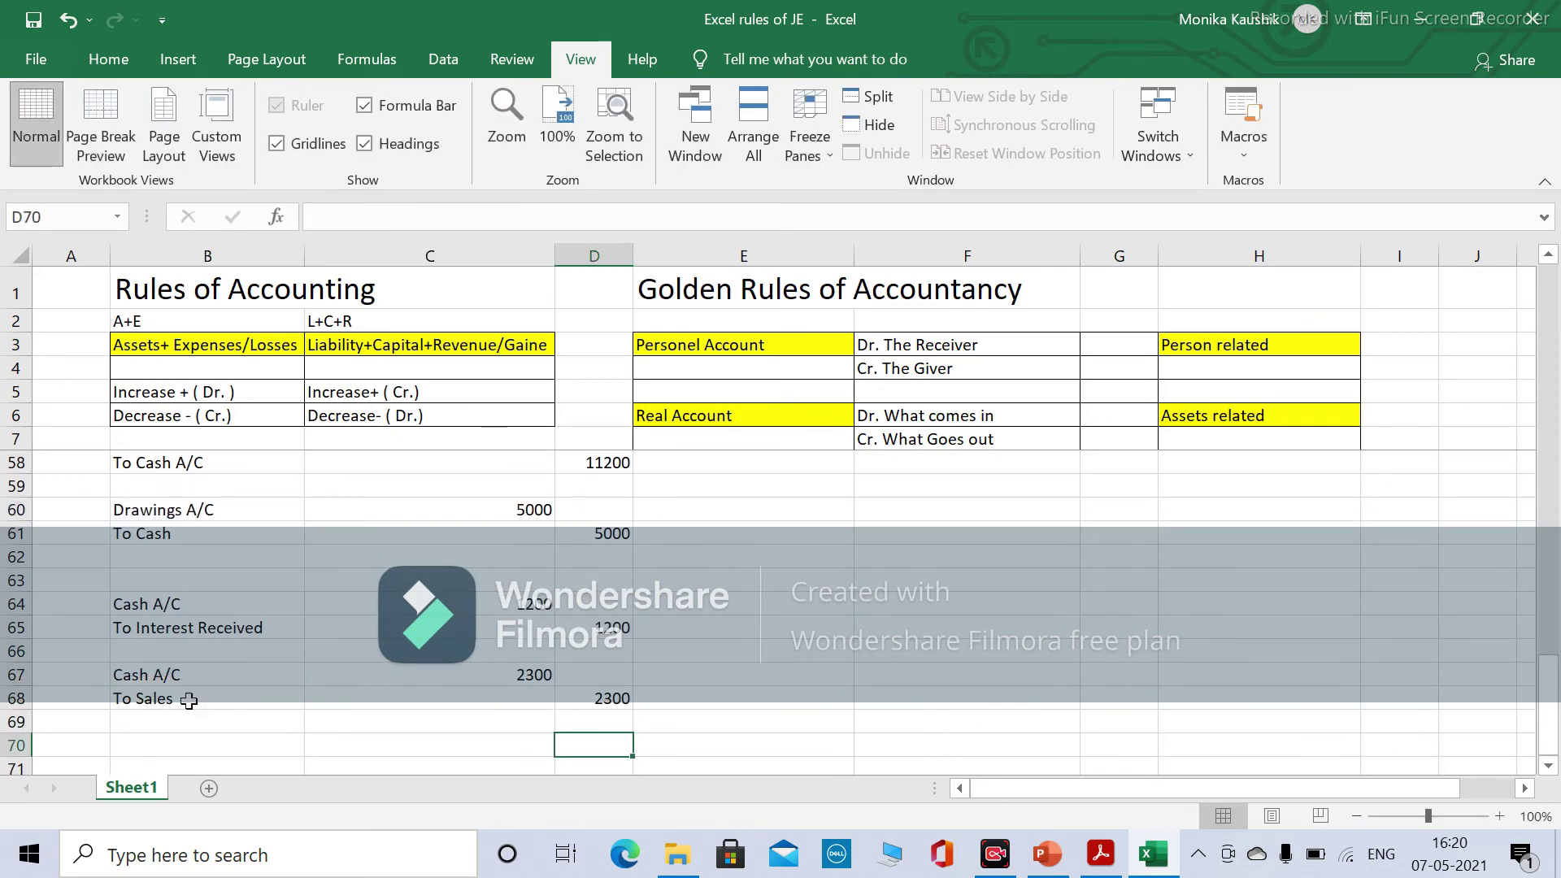
Check the commission payment on the PowerPoint slide and enter To Bank in B71, leaving row 70 free for the debit.
{"action": "key", "text": "alt+Tab"}
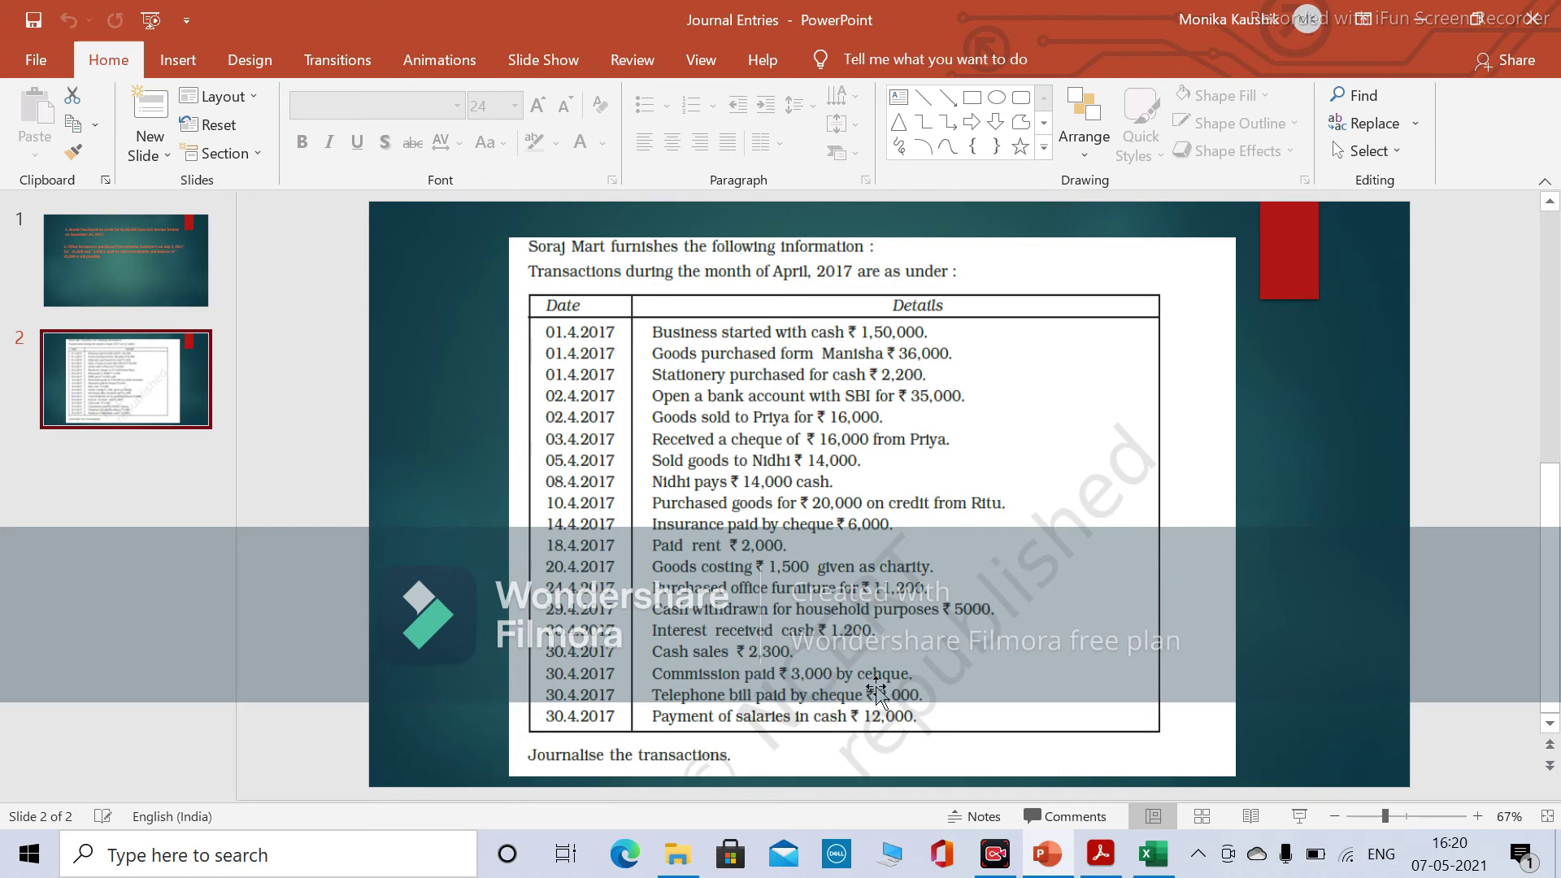
{"action": "key", "text": "alt+Tab"}
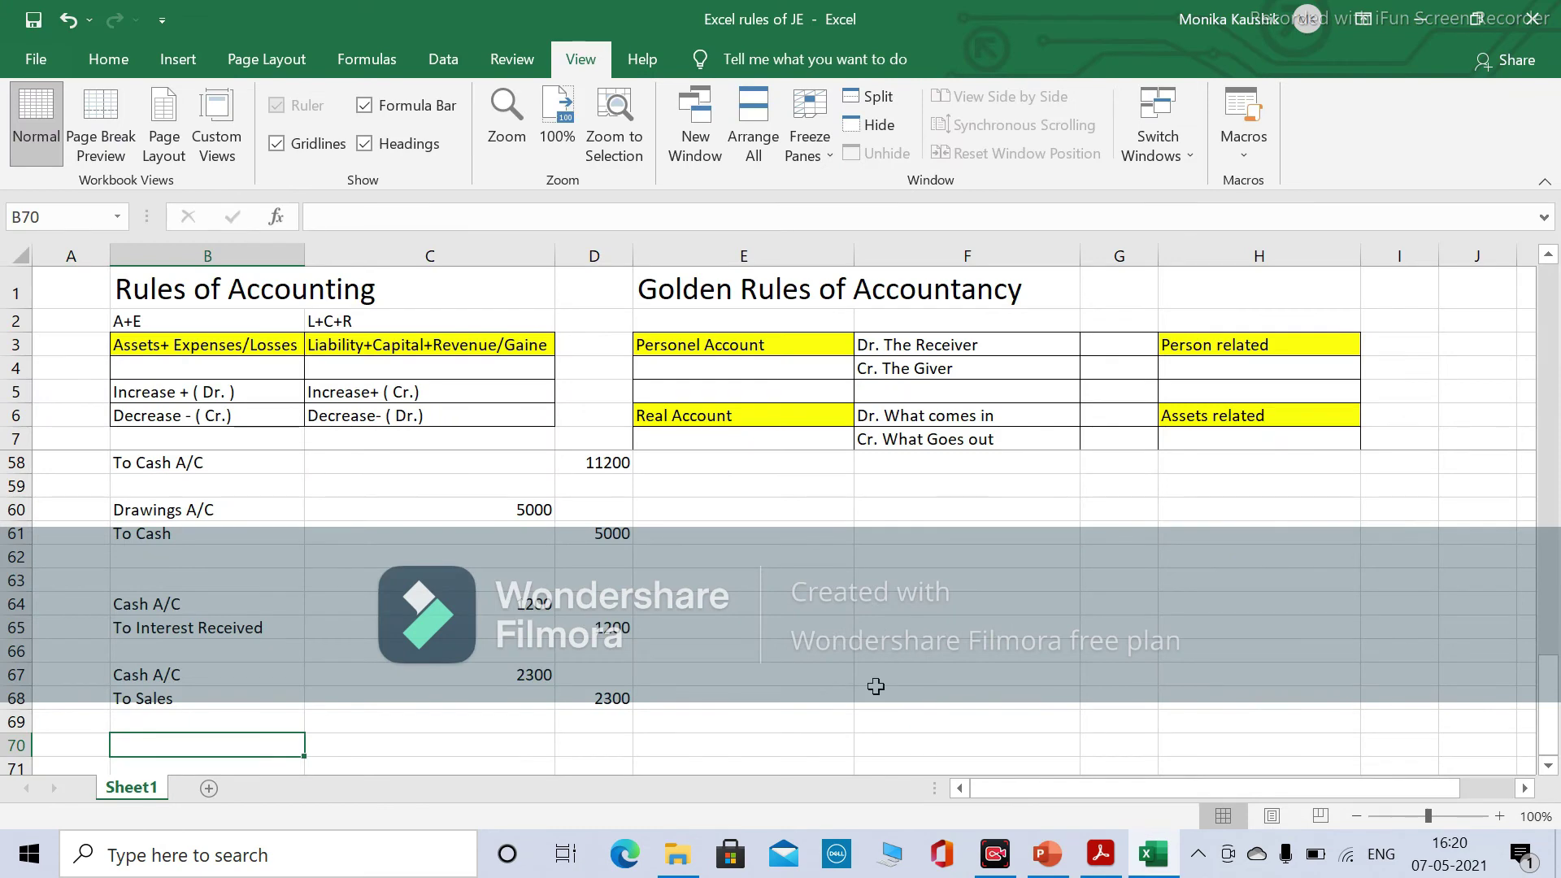
{"action": "key", "text": "Up"}
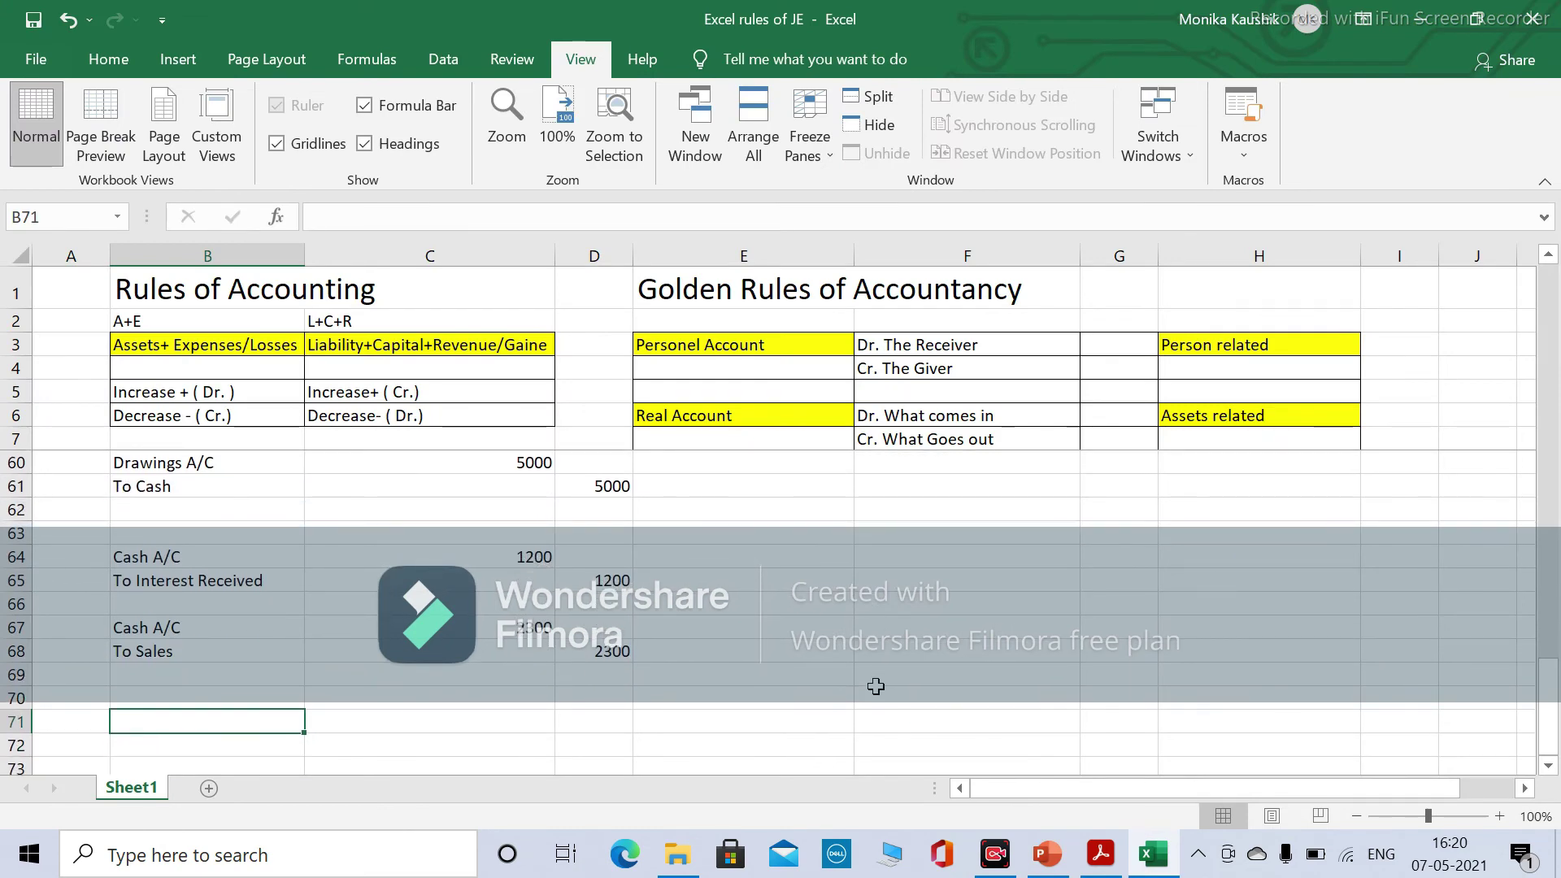
{"action": "type", "text": "To BAnk"}
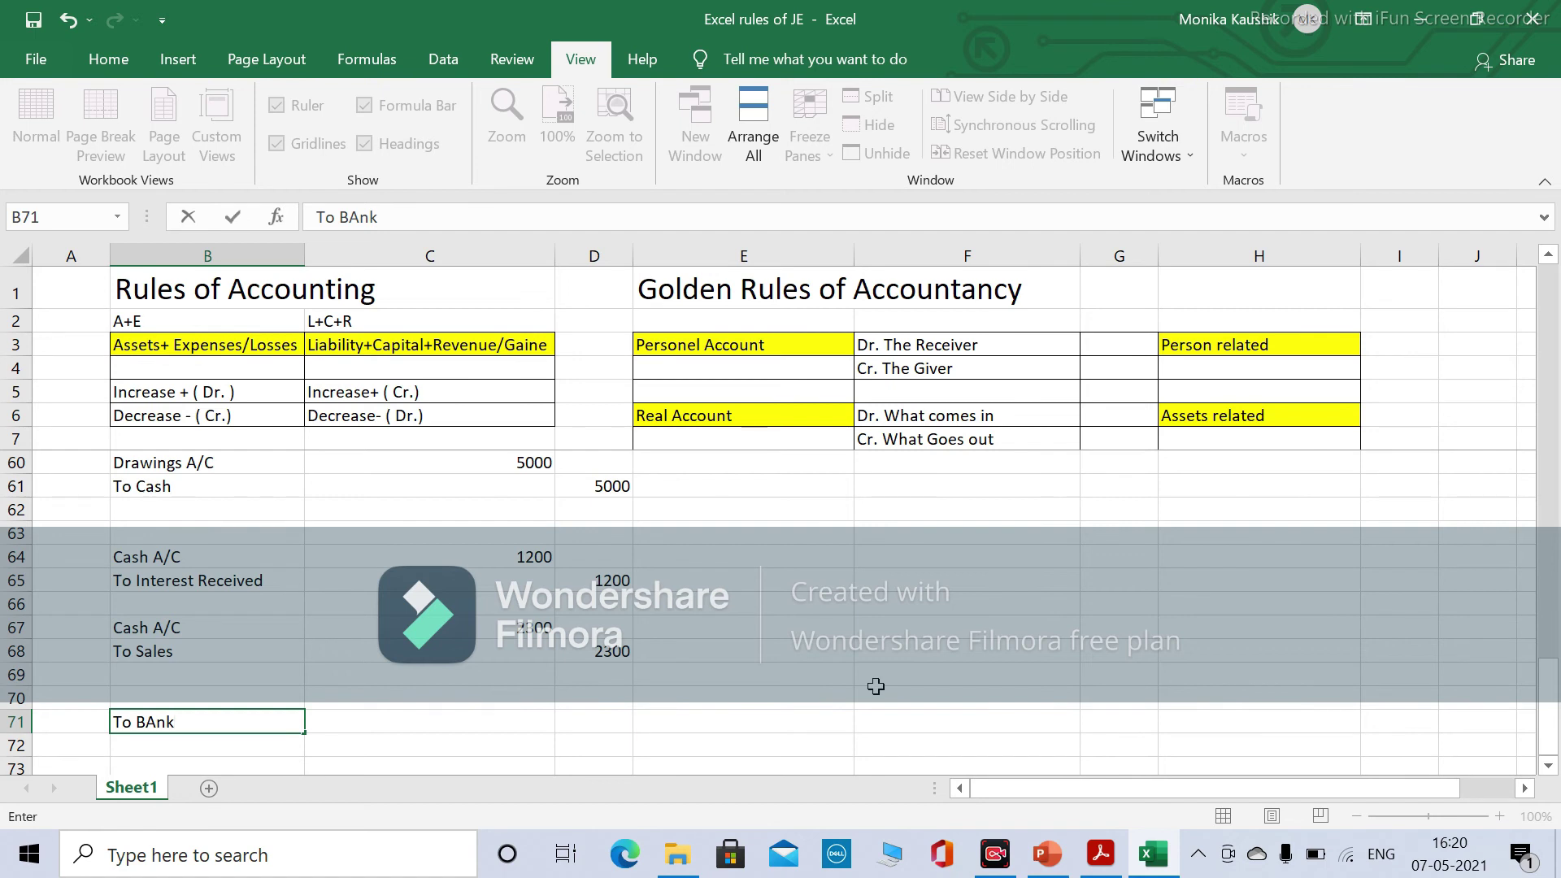
{"action": "key", "text": "BackSpace"}
{"action": "key", "text": "BackSpace"}
{"action": "key", "text": "BackSpace"}
{"action": "type", "text": "ank/"}
Check the commission amount on the PowerPoint slide and enter 3000 as the bank credit in D71.
{"action": "key", "text": "Right"}
{"action": "key", "text": "Right"}
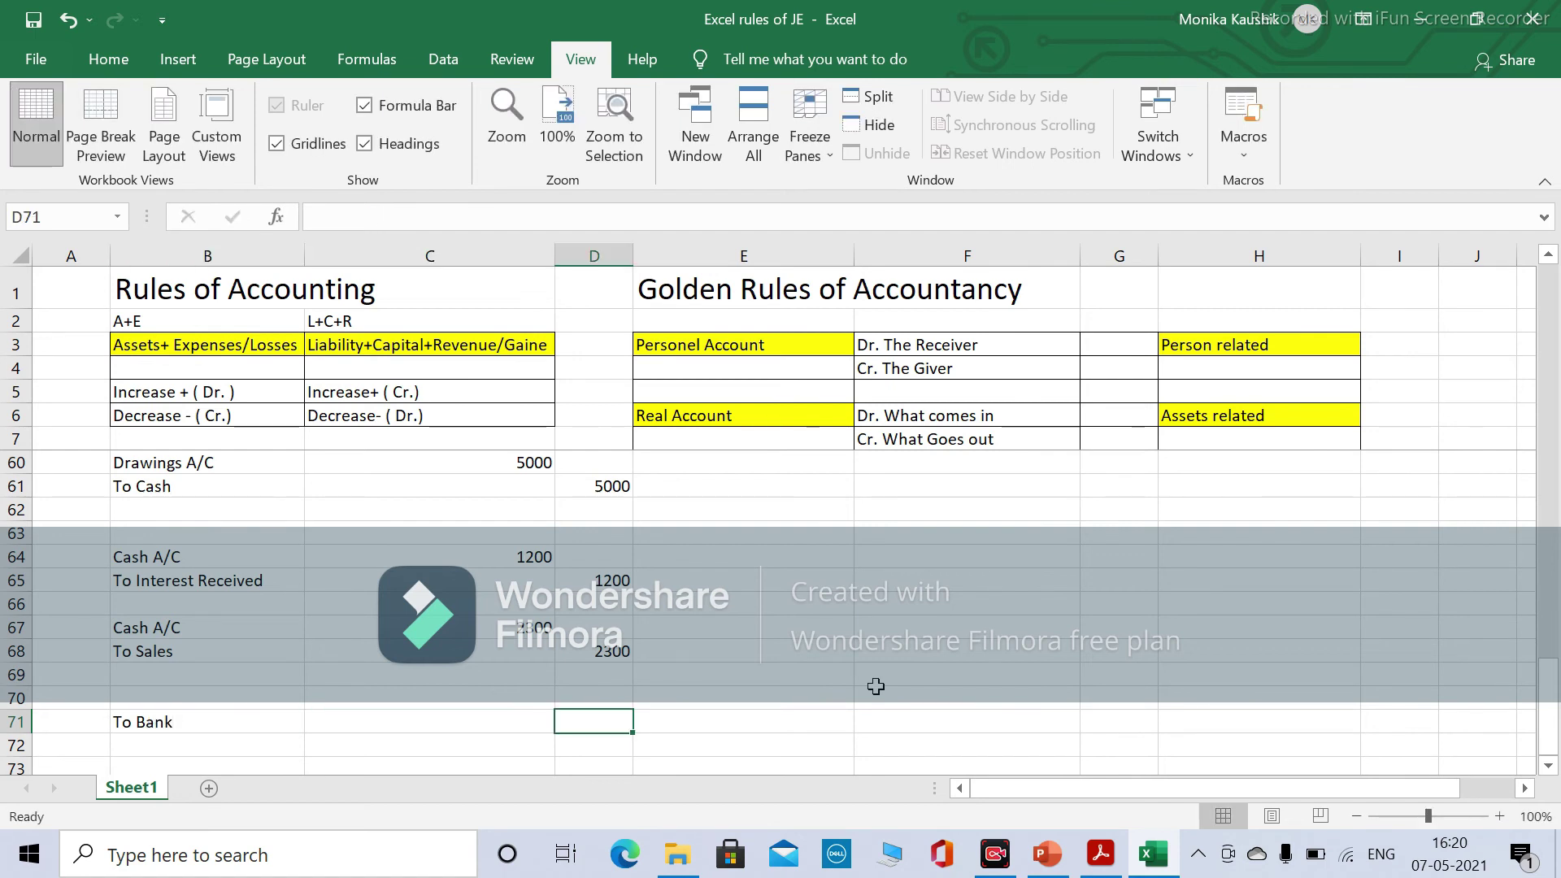
{"action": "key", "text": "alt+Tab"}
{"action": "key", "text": "alt+Tab"}
{"action": "type", "text": "3000"}
{"action": "key", "text": "Up"}
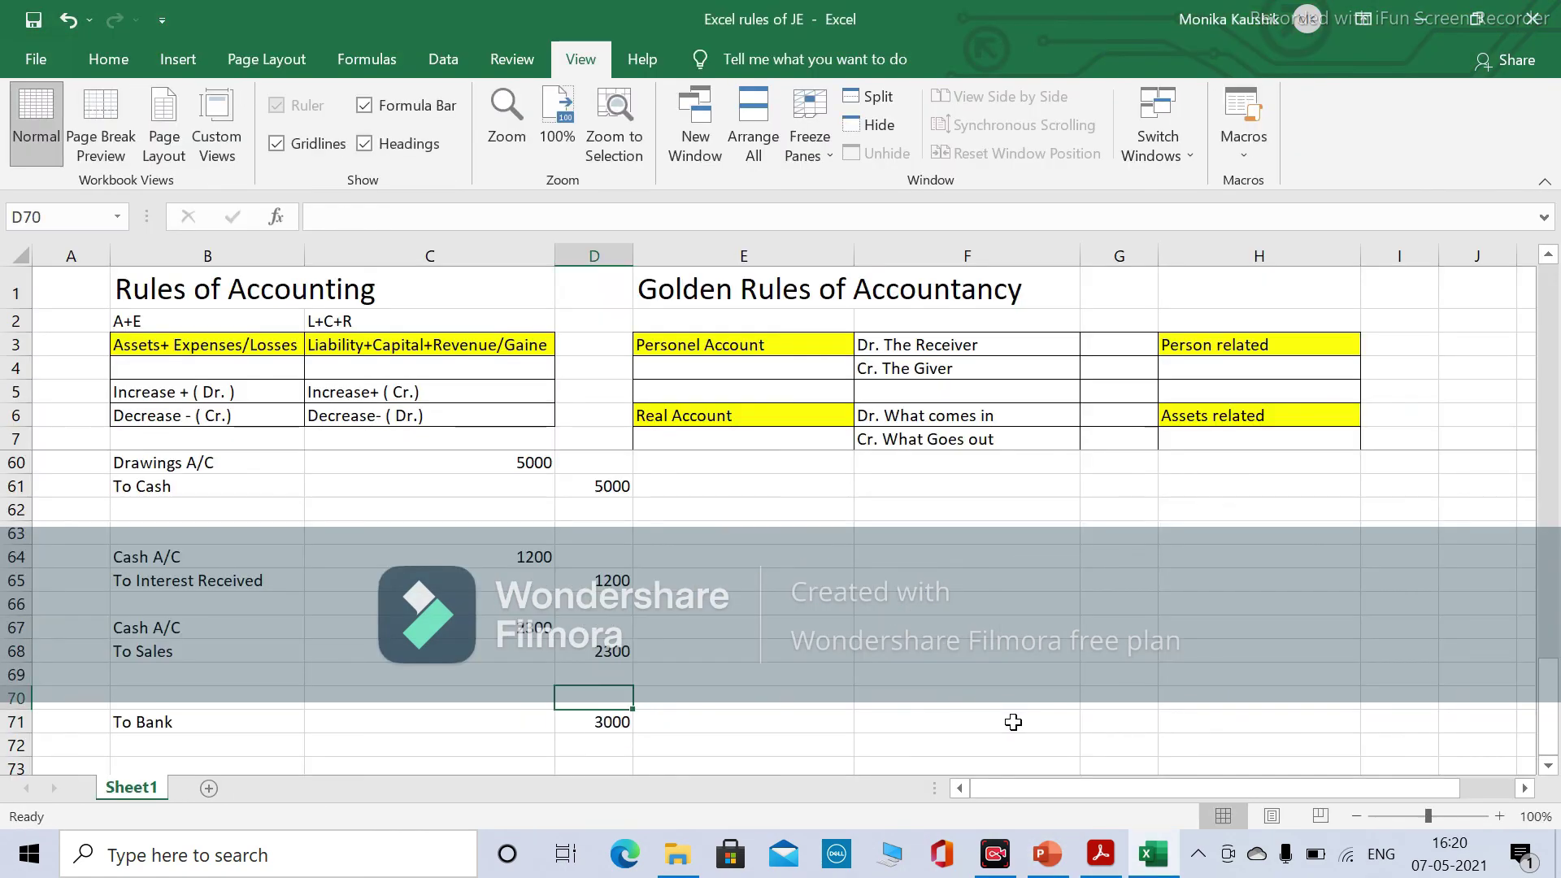
Review the commission transaction on the PowerPoint slide and enter Commission A/C Dr. in B70 with a debit of 3000 in C70.
{"action": "key", "text": "Left"}
{"action": "key", "text": "Left"}
{"action": "key", "text": "alt+Tab"}
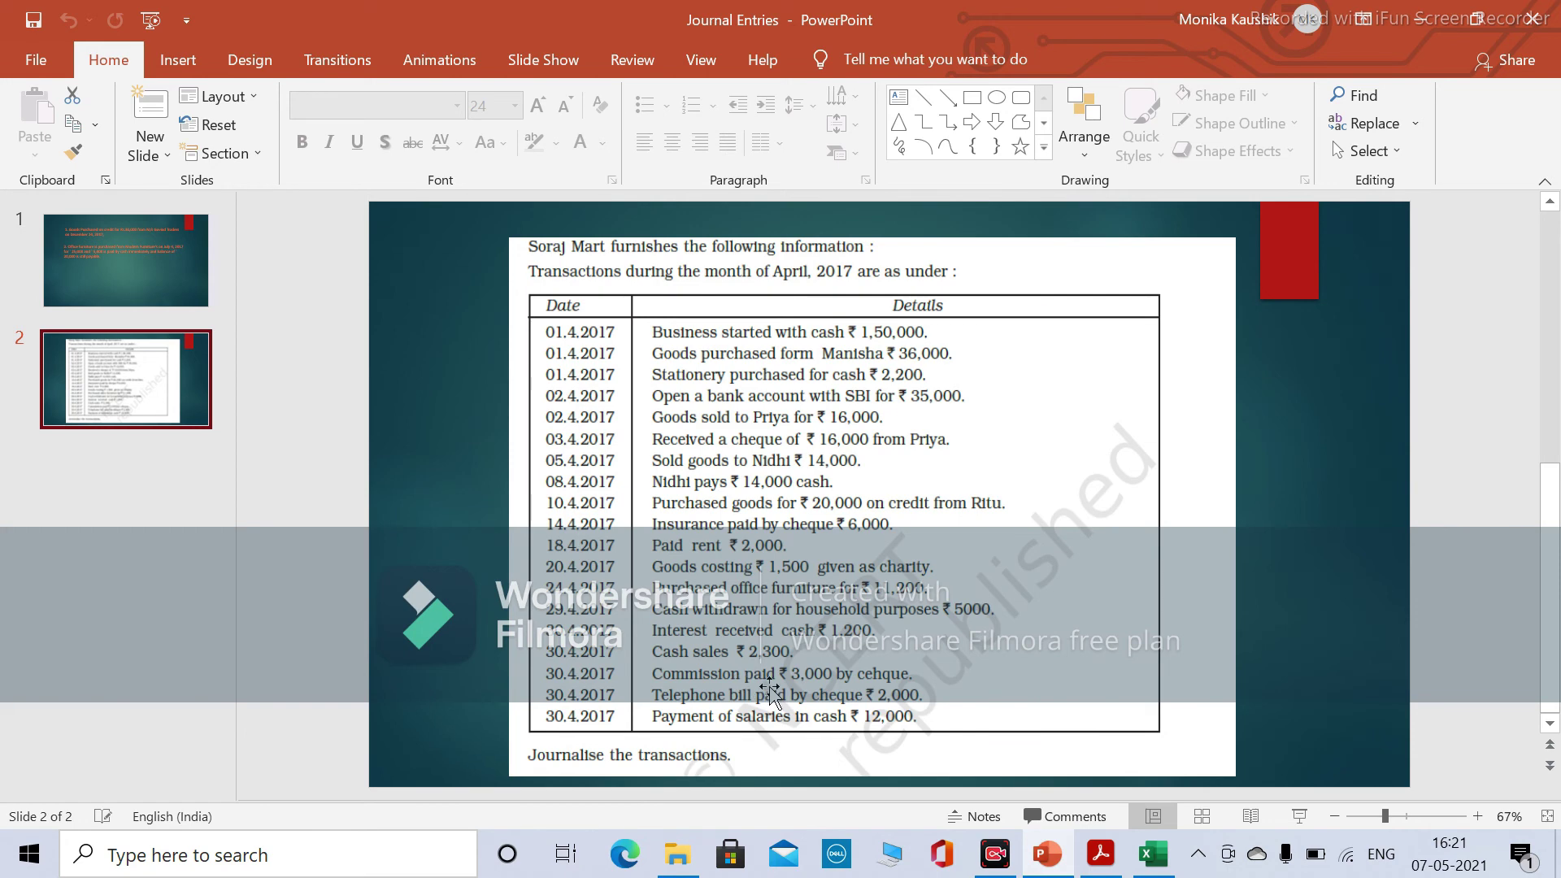
{"action": "key", "text": "alt+Tab"}
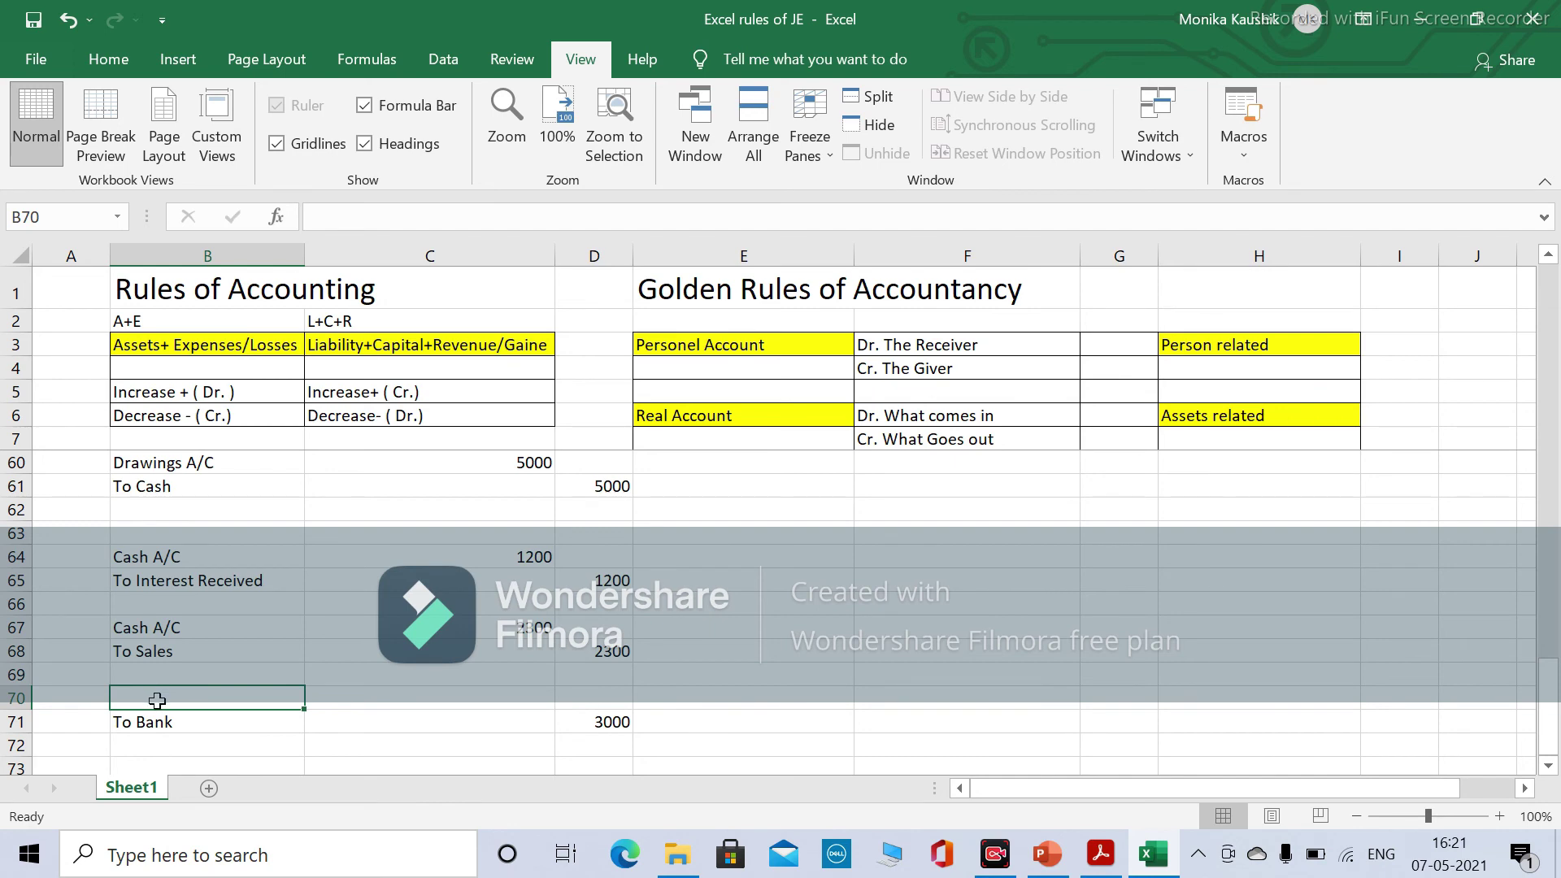
{"action": "key", "text": "alt+Tab"}
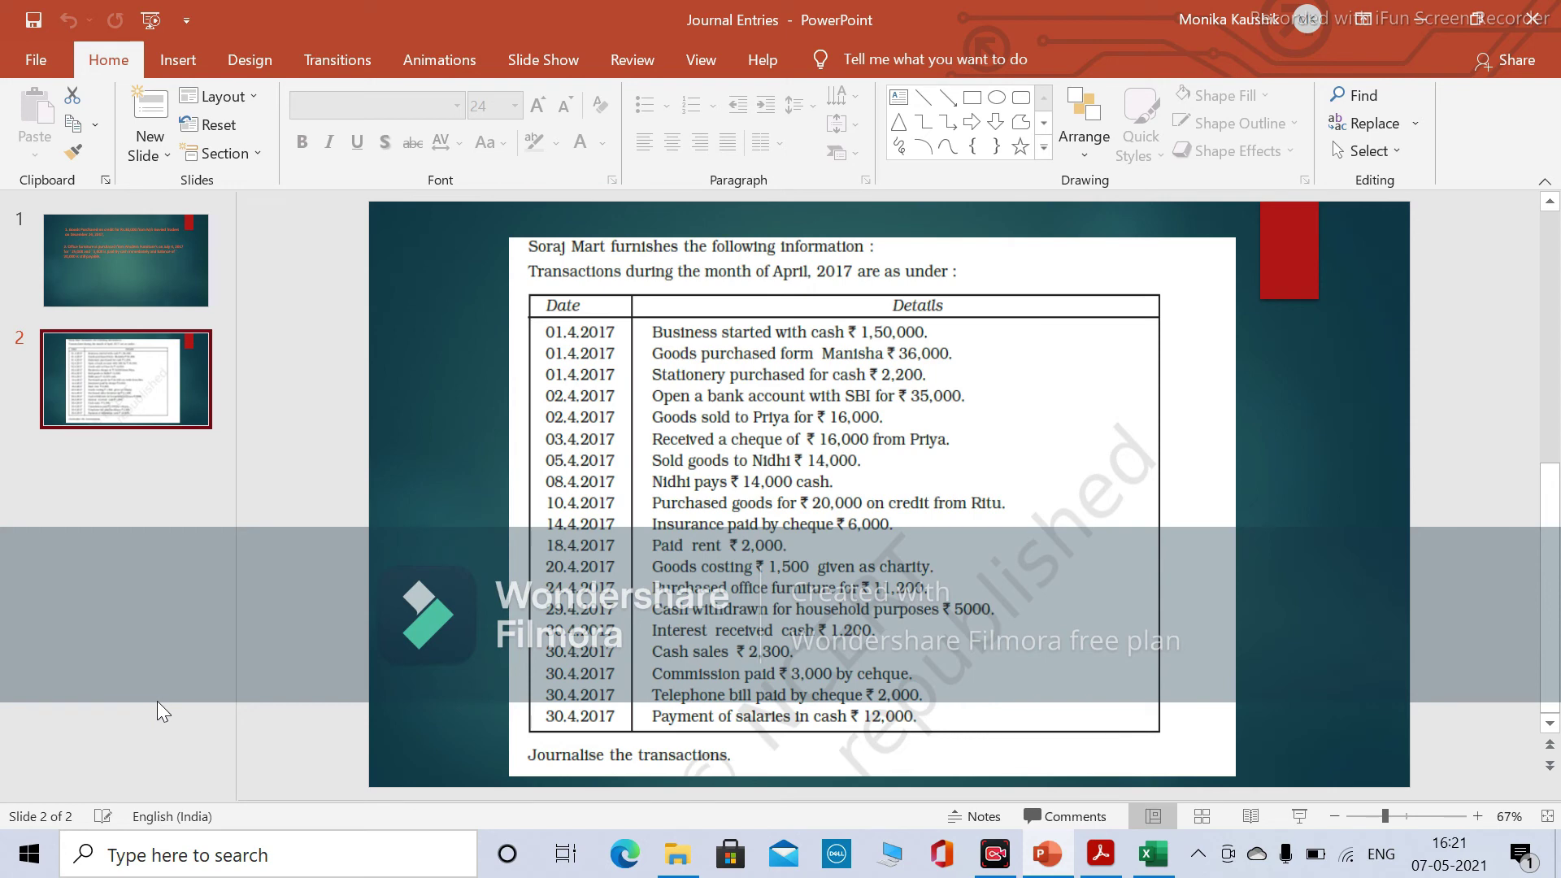
{"action": "key", "text": "alt+Tab"}
{"action": "type", "text": "Co"}
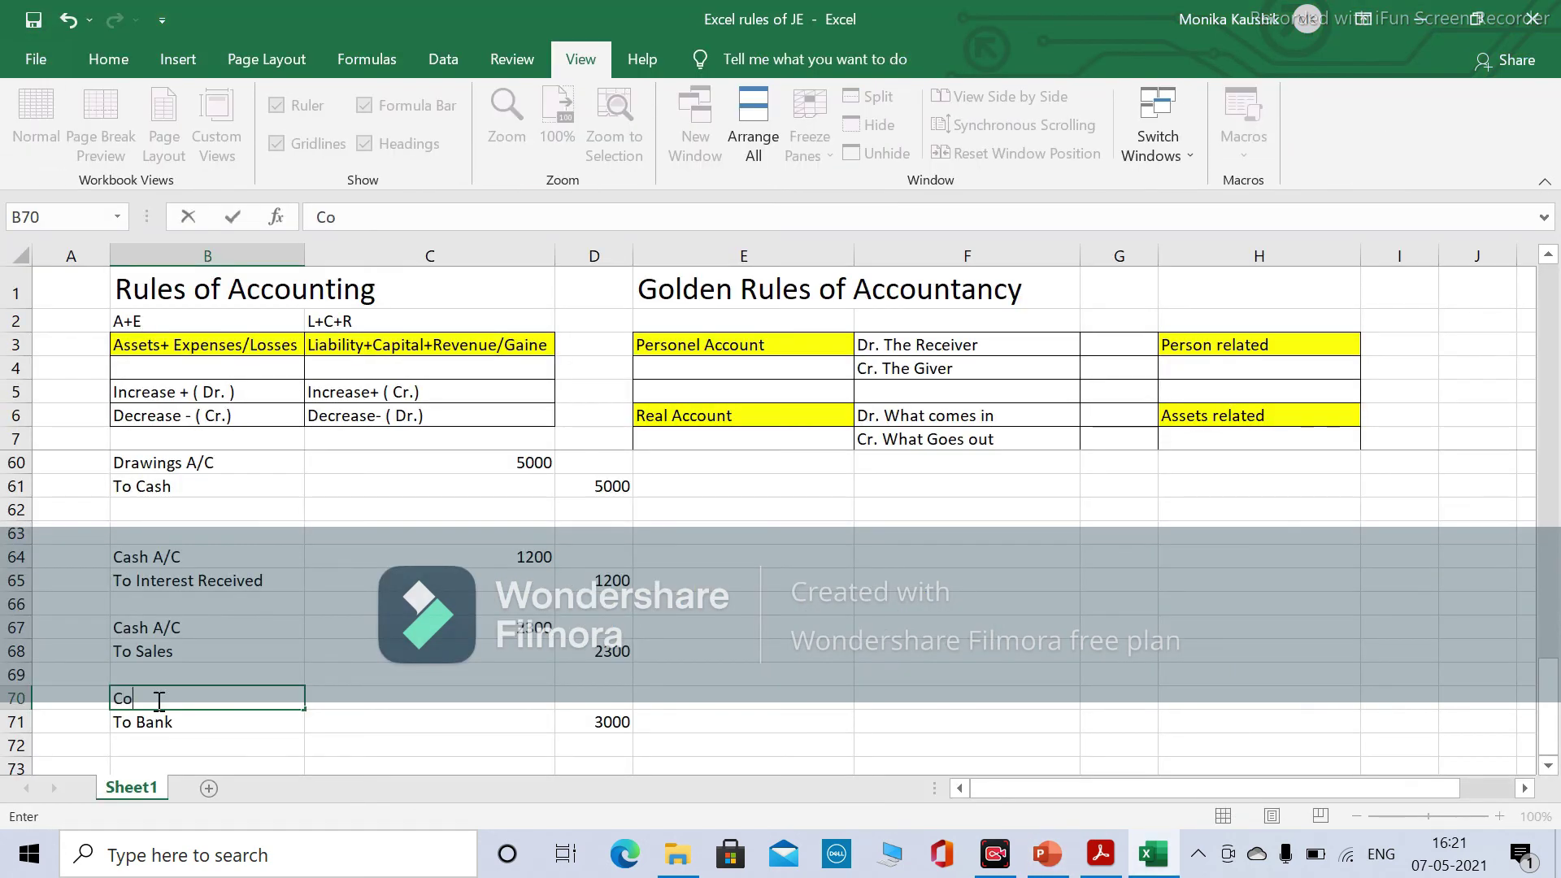
{"action": "type", "text": "mmission A/C Dr"}
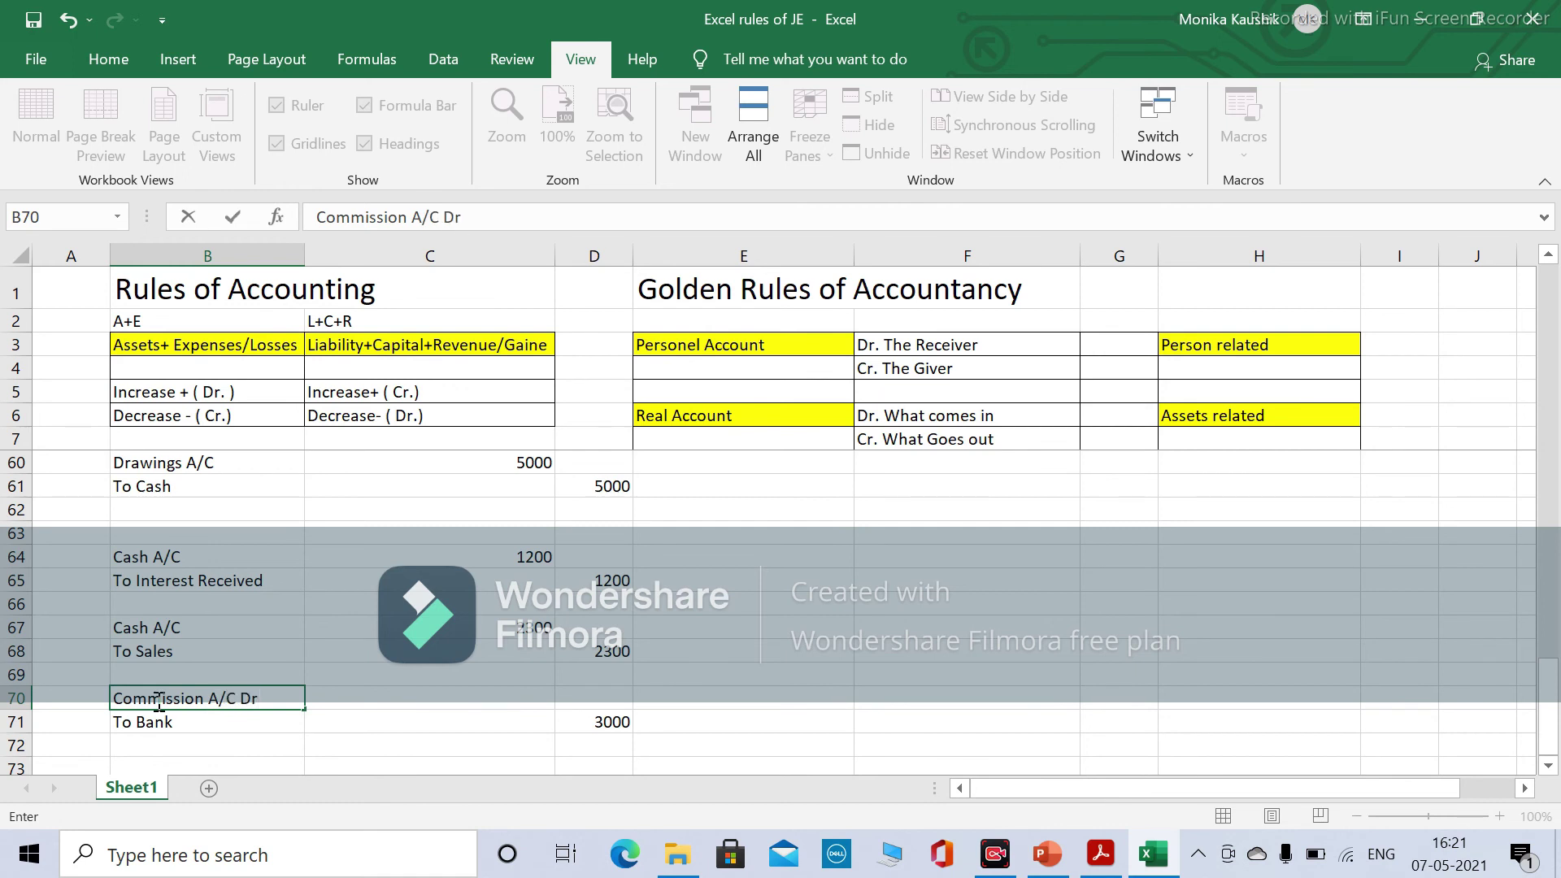
{"action": "type", "text": "."}
{"action": "key", "text": "Tab"}
{"action": "type", "text": "3000"}
{"action": "key", "text": "ctrl+Return"}
Check the next transaction on the PowerPoint slide and enter Telephone Bill A/C Dr. in B73, leaving row 72 blank.
{"action": "key", "text": "Right"}
{"action": "key", "text": "Down"}
{"action": "key", "text": "Down"}
{"action": "key", "text": "Down"}
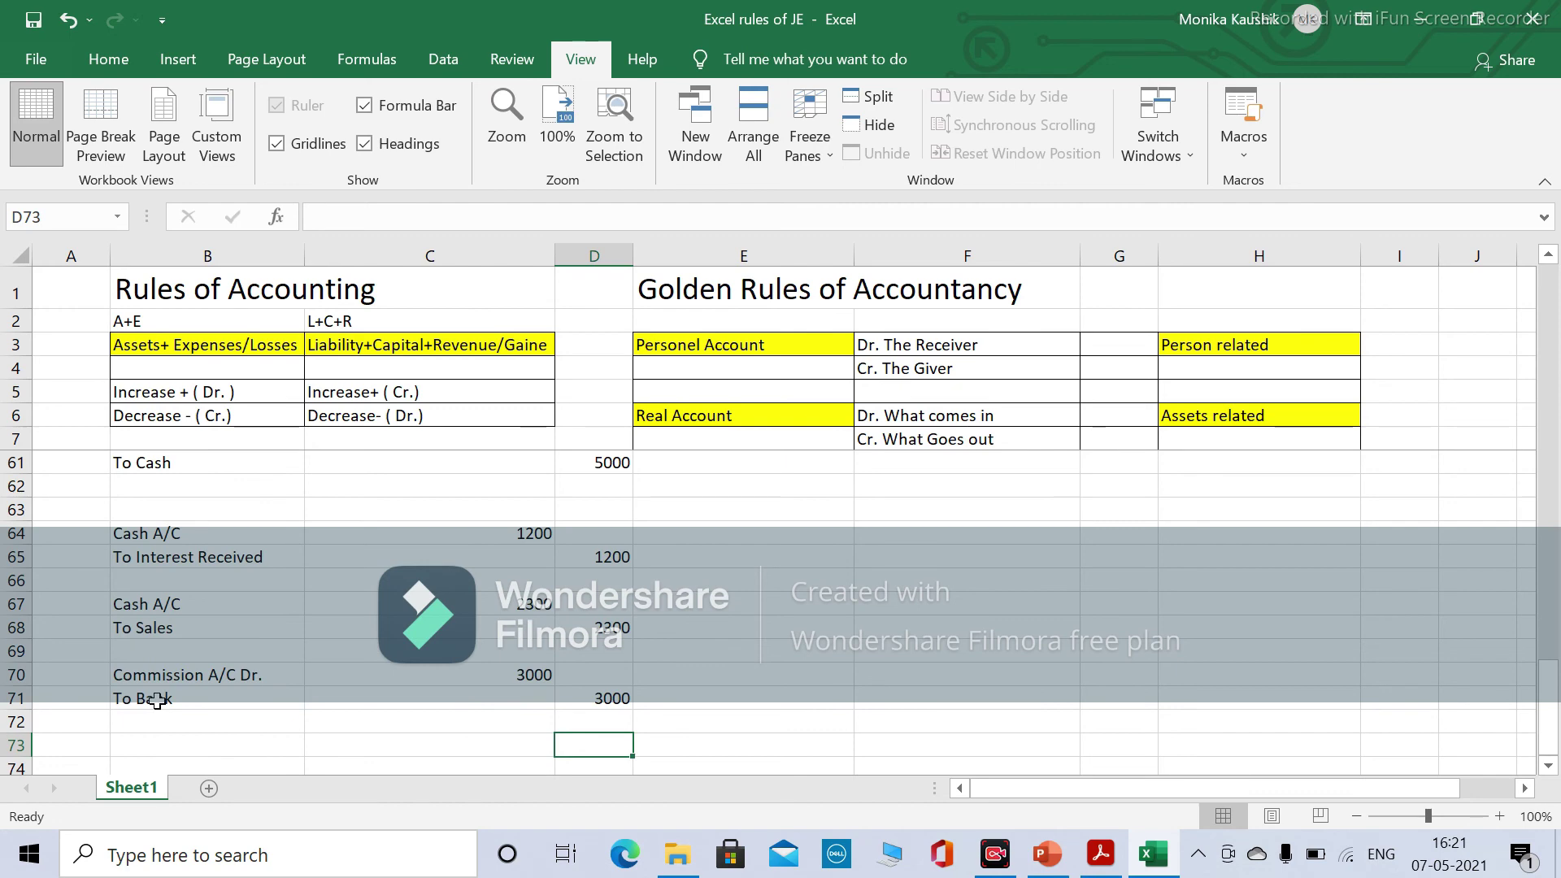
{"action": "key", "text": "Left"}
{"action": "key", "text": "Left"}
{"action": "key", "text": "alt+Tab"}
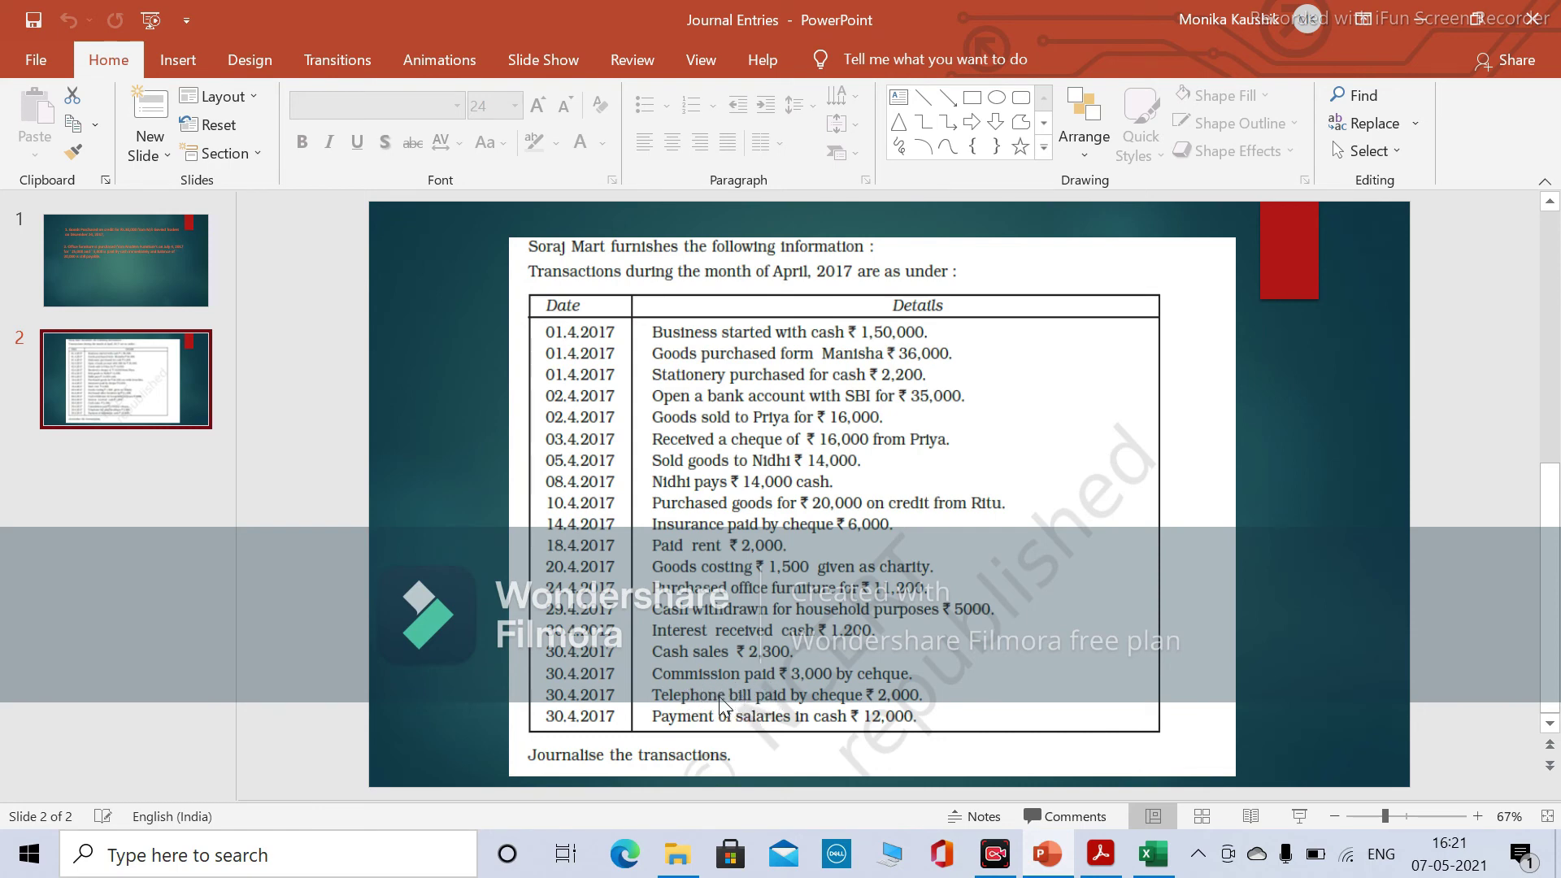
{"action": "key", "text": "alt+Tab"}
{"action": "type", "text": "Tele"}
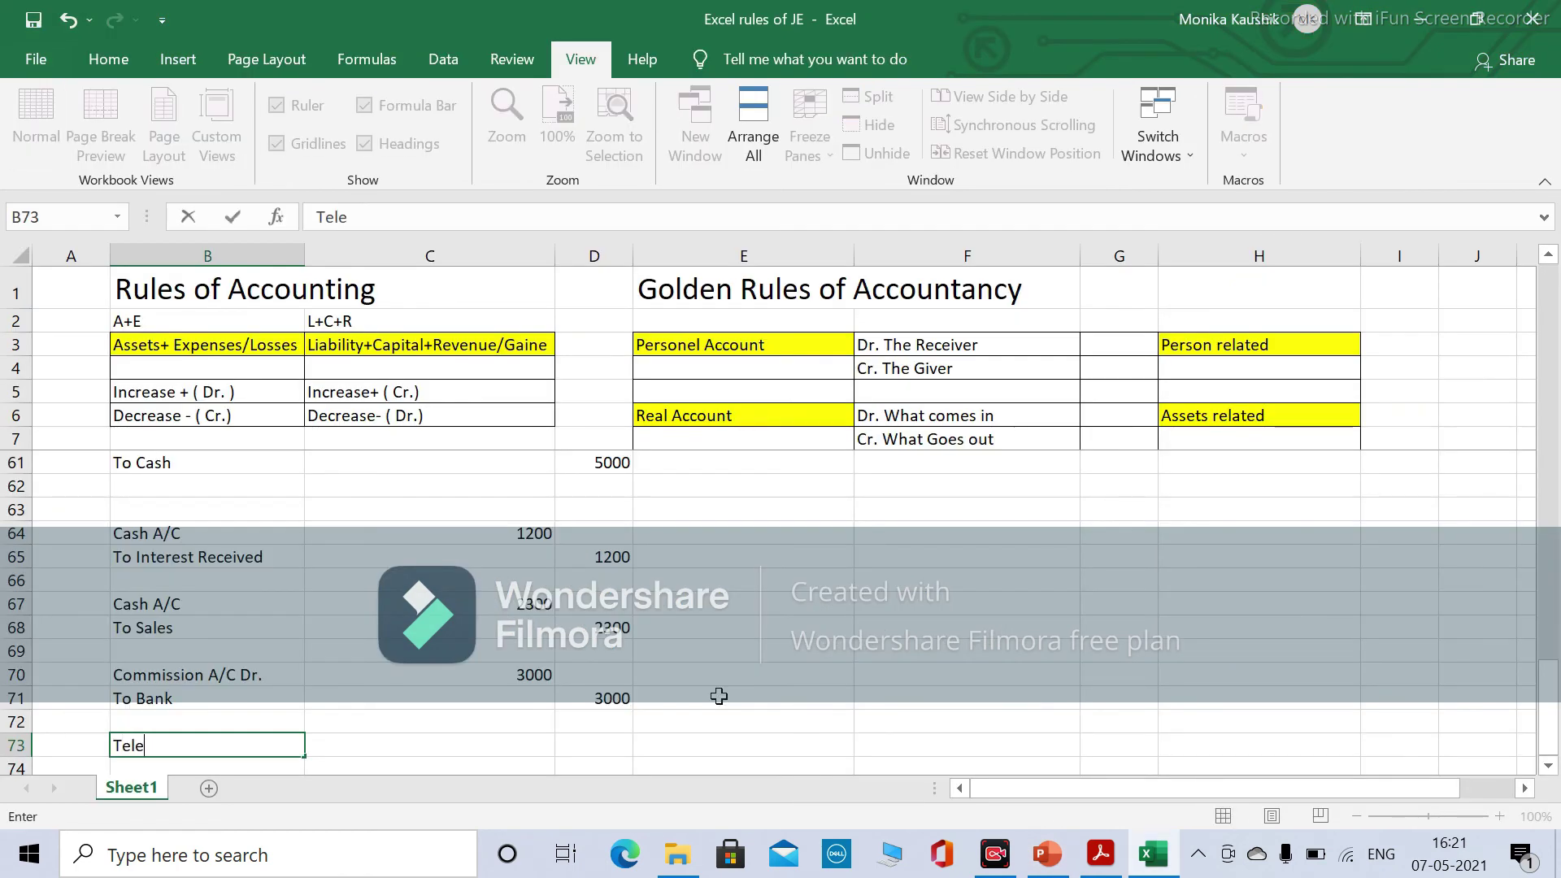
{"action": "type", "text": "phone Bl"}
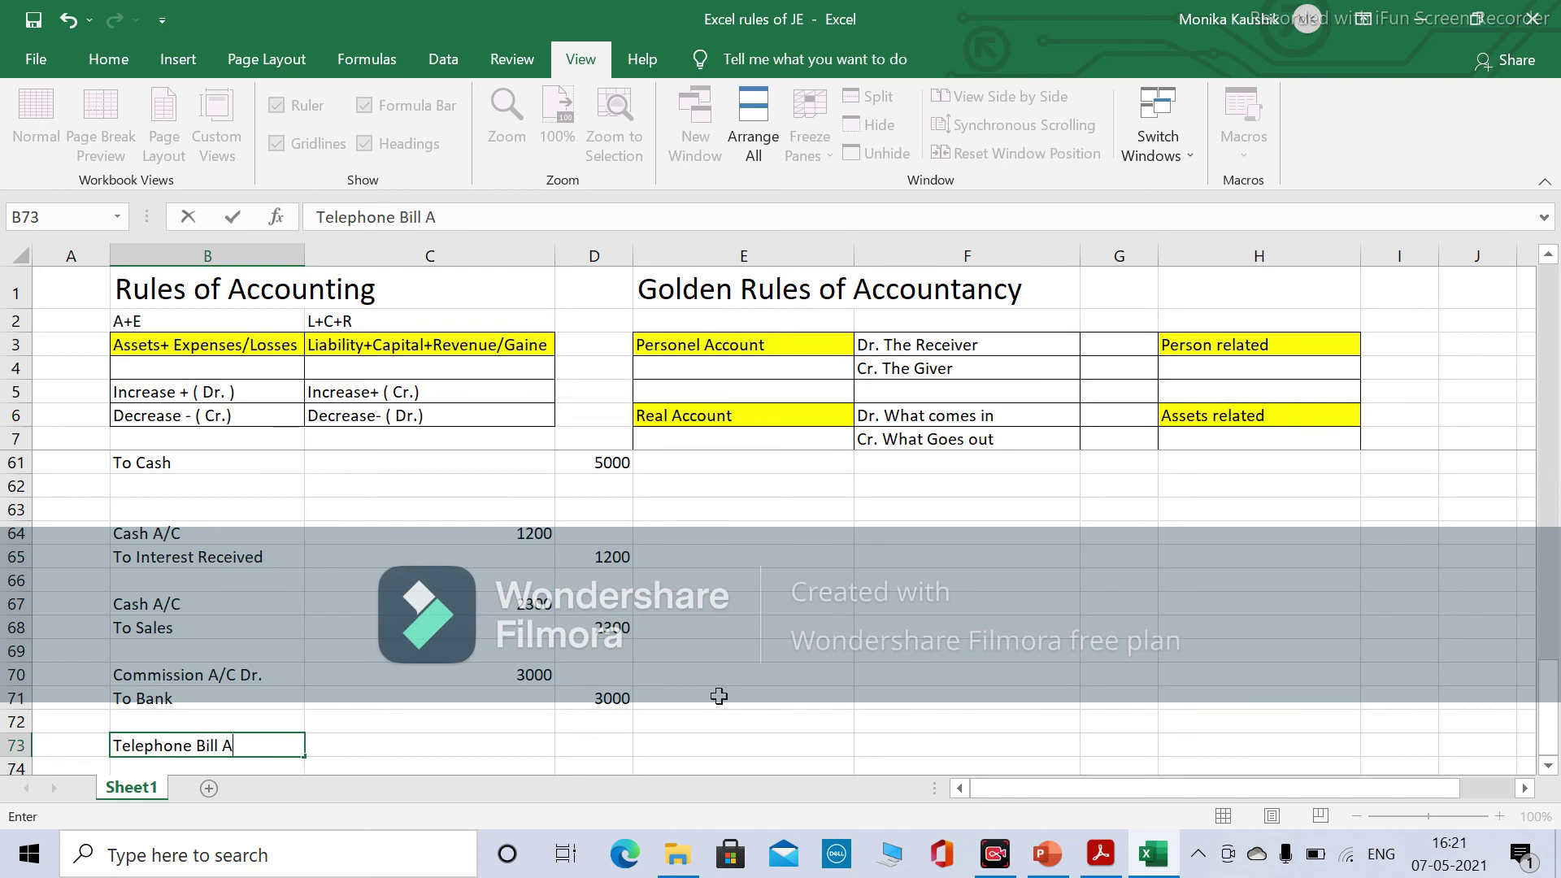
{"action": "type", "text": "ll A/C Dr."}
{"action": "key", "text": "Tab"}
Check the telephone bill amount on the PowerPoint slide and enter 2000 as the debit in C73.
{"action": "key", "text": "alt+Tab"}
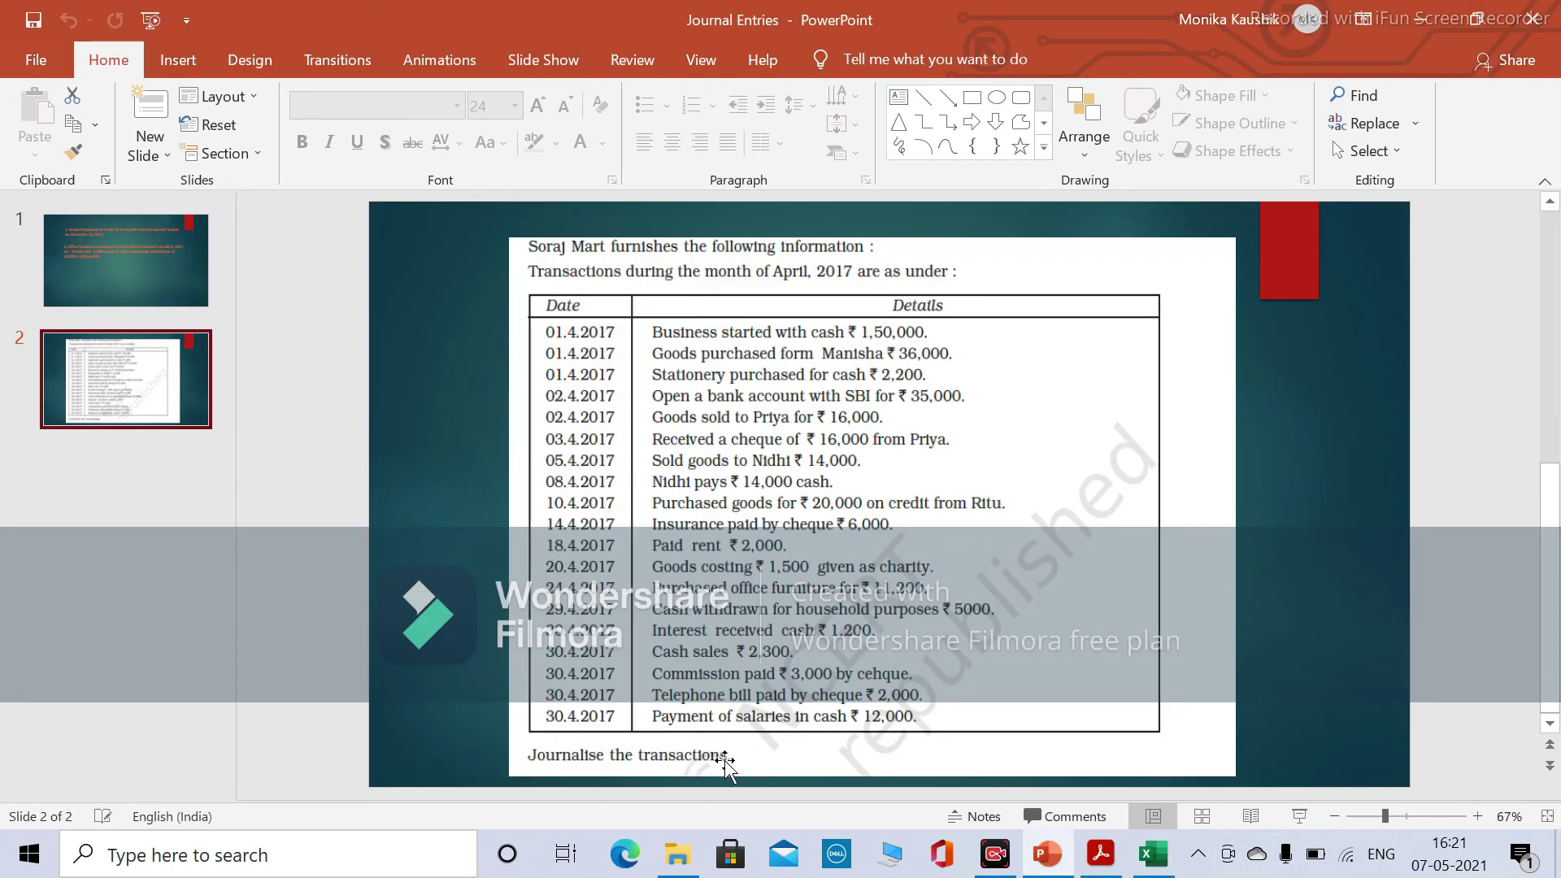
{"action": "key", "text": "alt+Tab"}
{"action": "type", "text": "2000"}
{"action": "key", "text": "Tab"}
{"action": "key", "text": "Return"}
{"action": "key", "text": "Return"}
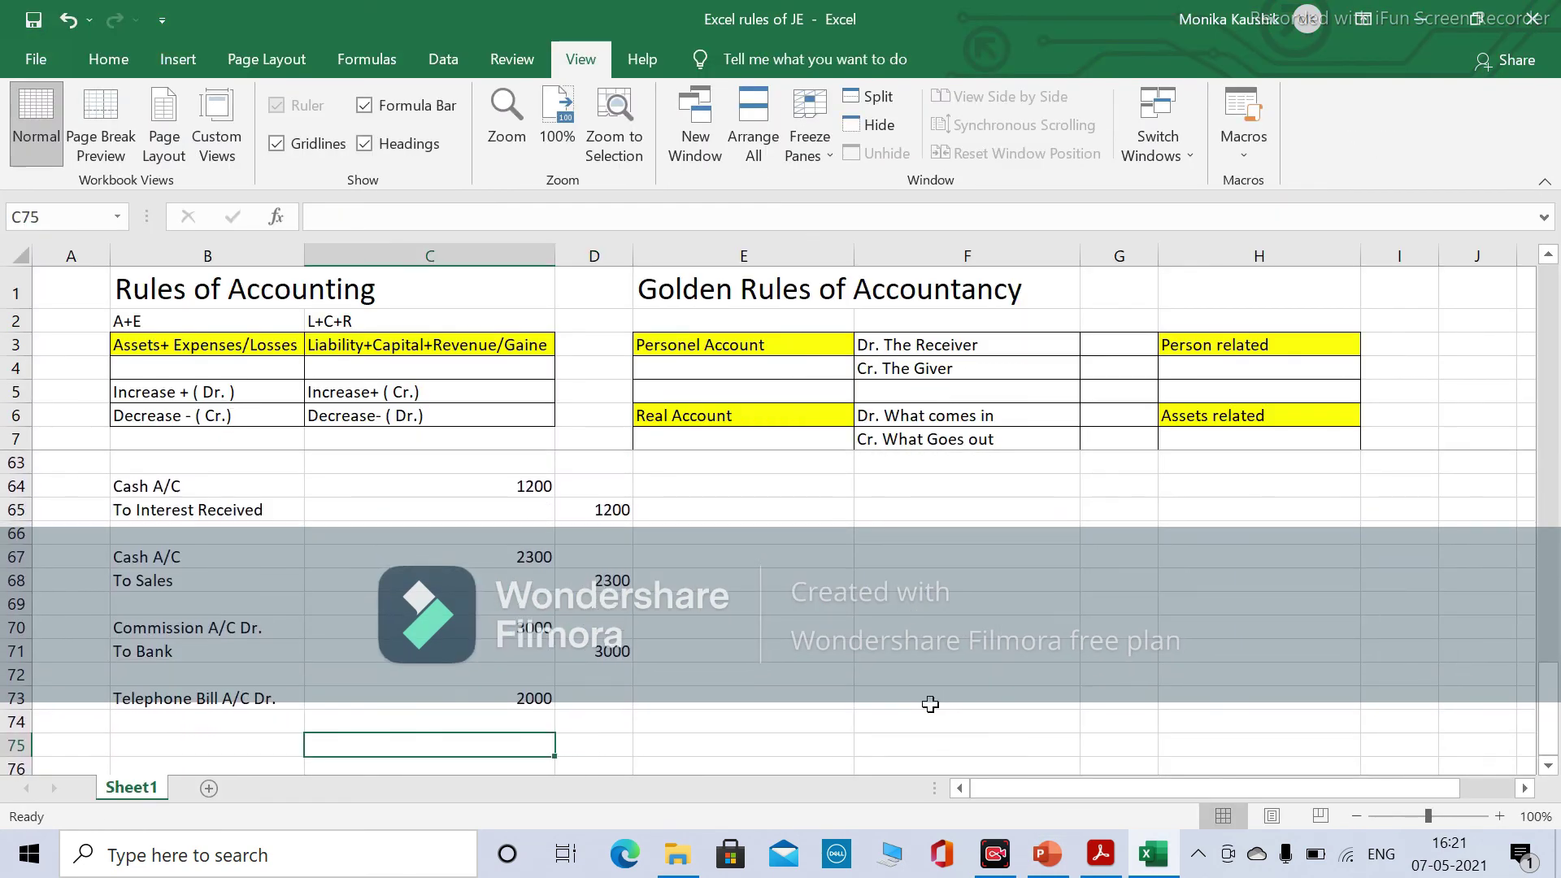
Check how the telephone bill was paid on the PowerPoint slide and enter To Bank A/C in B74 with a credit of 2000 in D74.
{"action": "key", "text": "Left"}
{"action": "key", "text": "Up"}
{"action": "key", "text": "Right"}
{"action": "key", "text": "Left"}
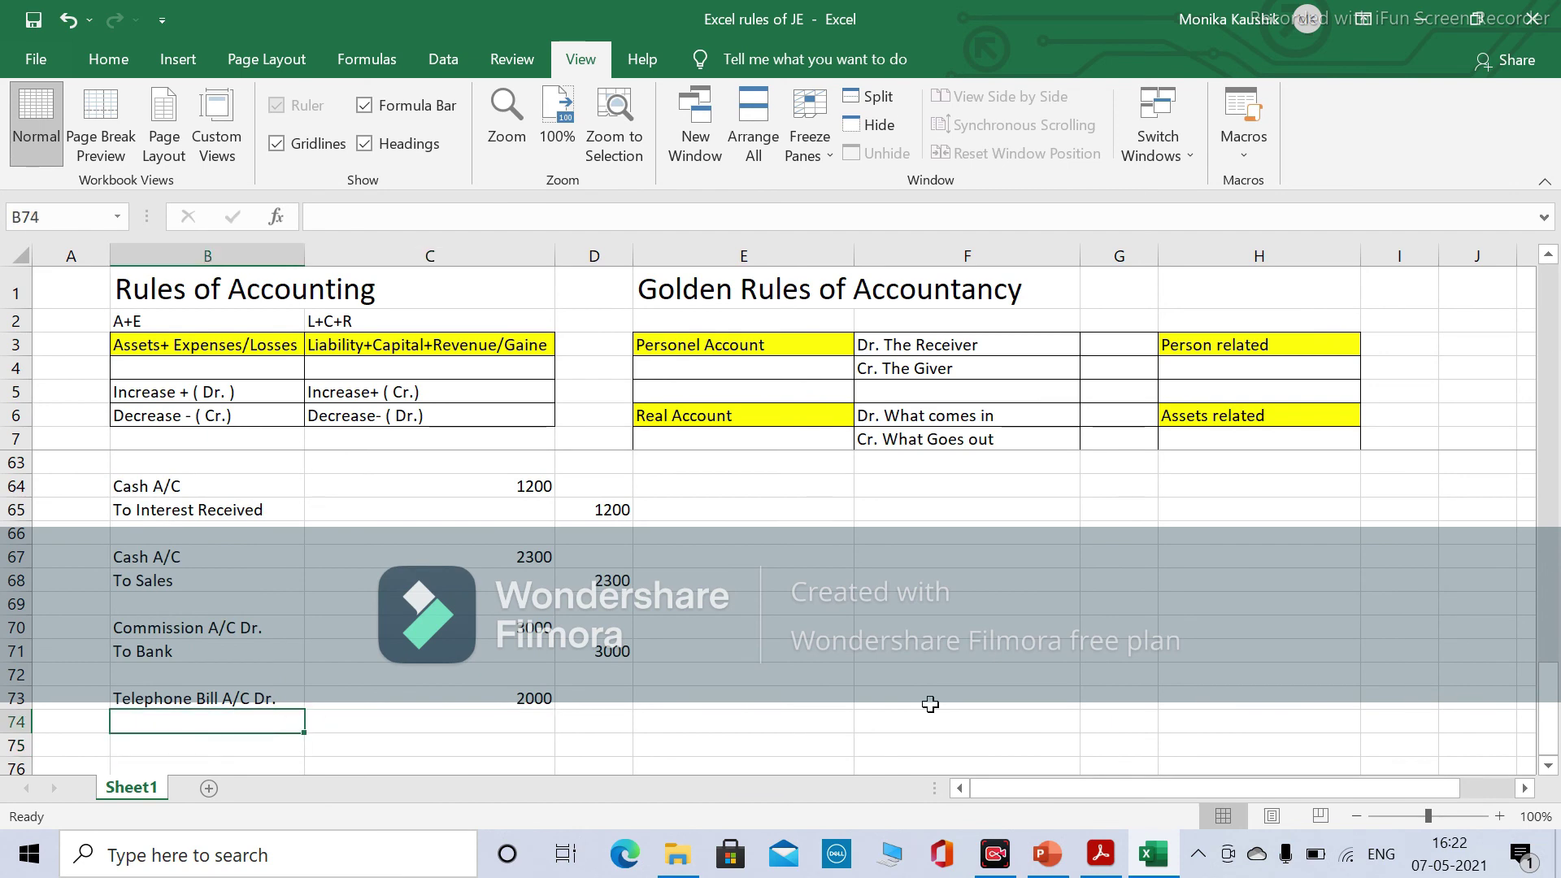
{"action": "key", "text": "alt+Tab"}
{"action": "key", "text": "alt+Tab"}
{"action": "type", "text": "To Bank A"}
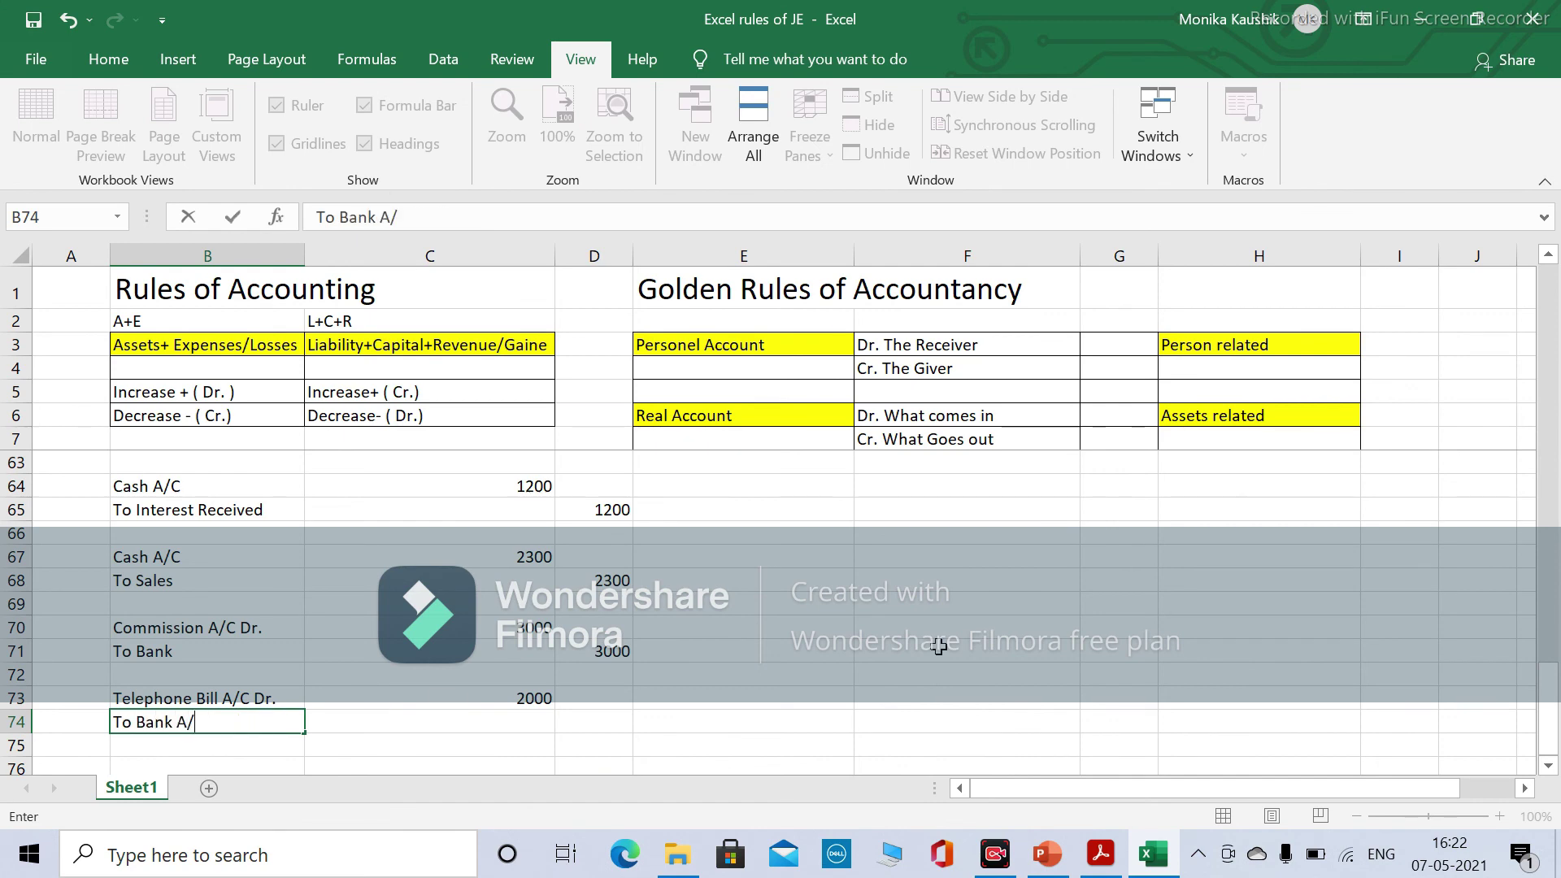
{"action": "key", "text": "Right"}
{"action": "key", "text": "Right"}
{"action": "type", "text": "2000"}
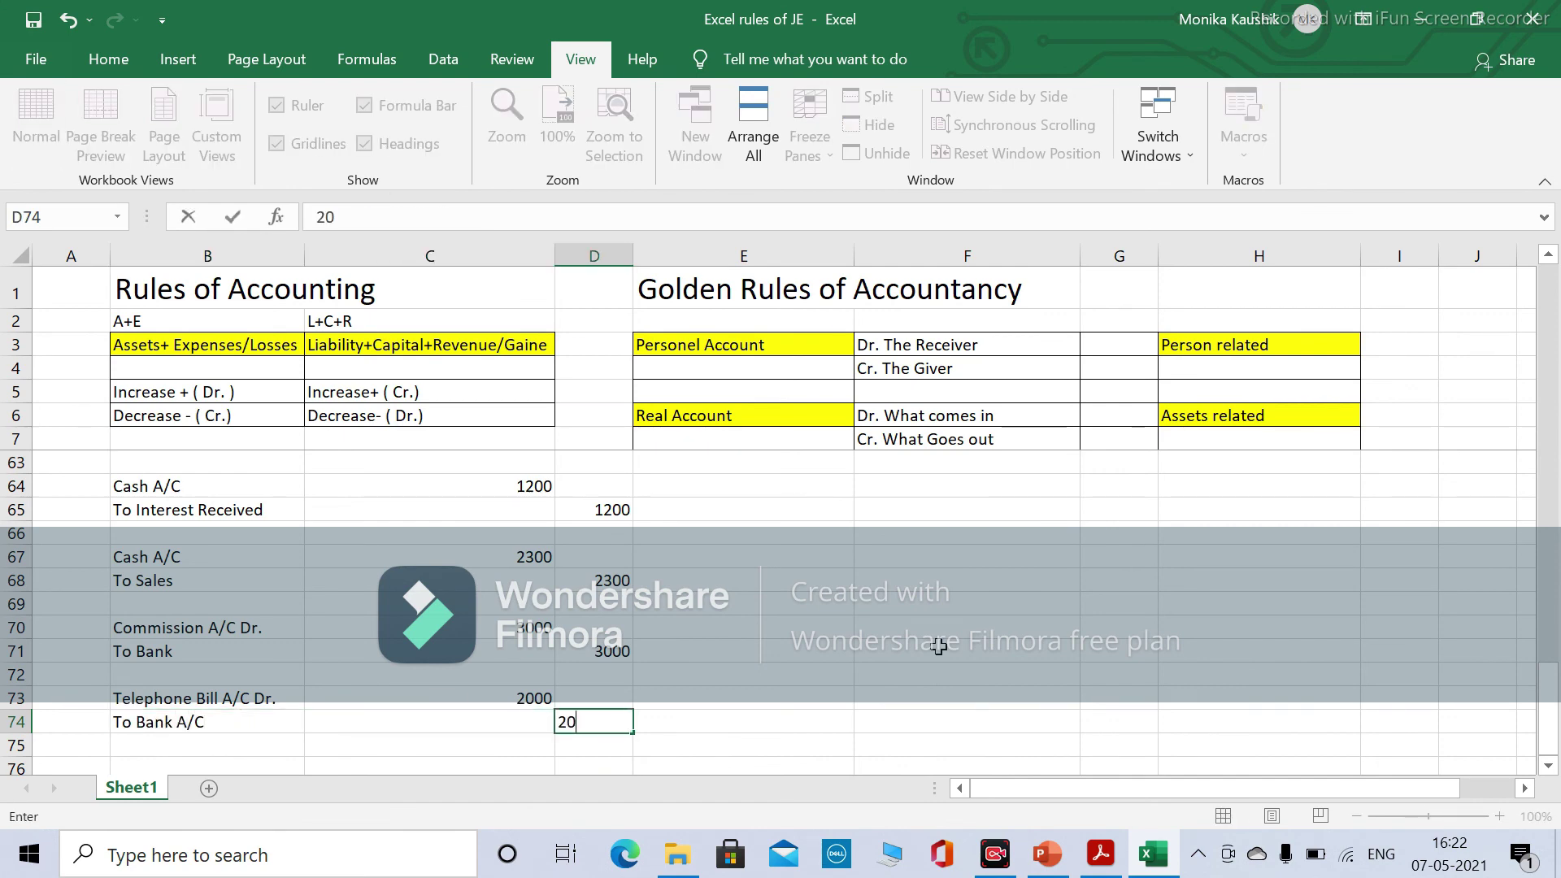
{"action": "key", "text": "Return"}
Check the salaries payment on the PowerPoint slide and enter Salary A/C Dr. in B76 with a debit of 12000 in C76.
{"action": "key", "text": "Down"}
{"action": "key", "text": "Left"}
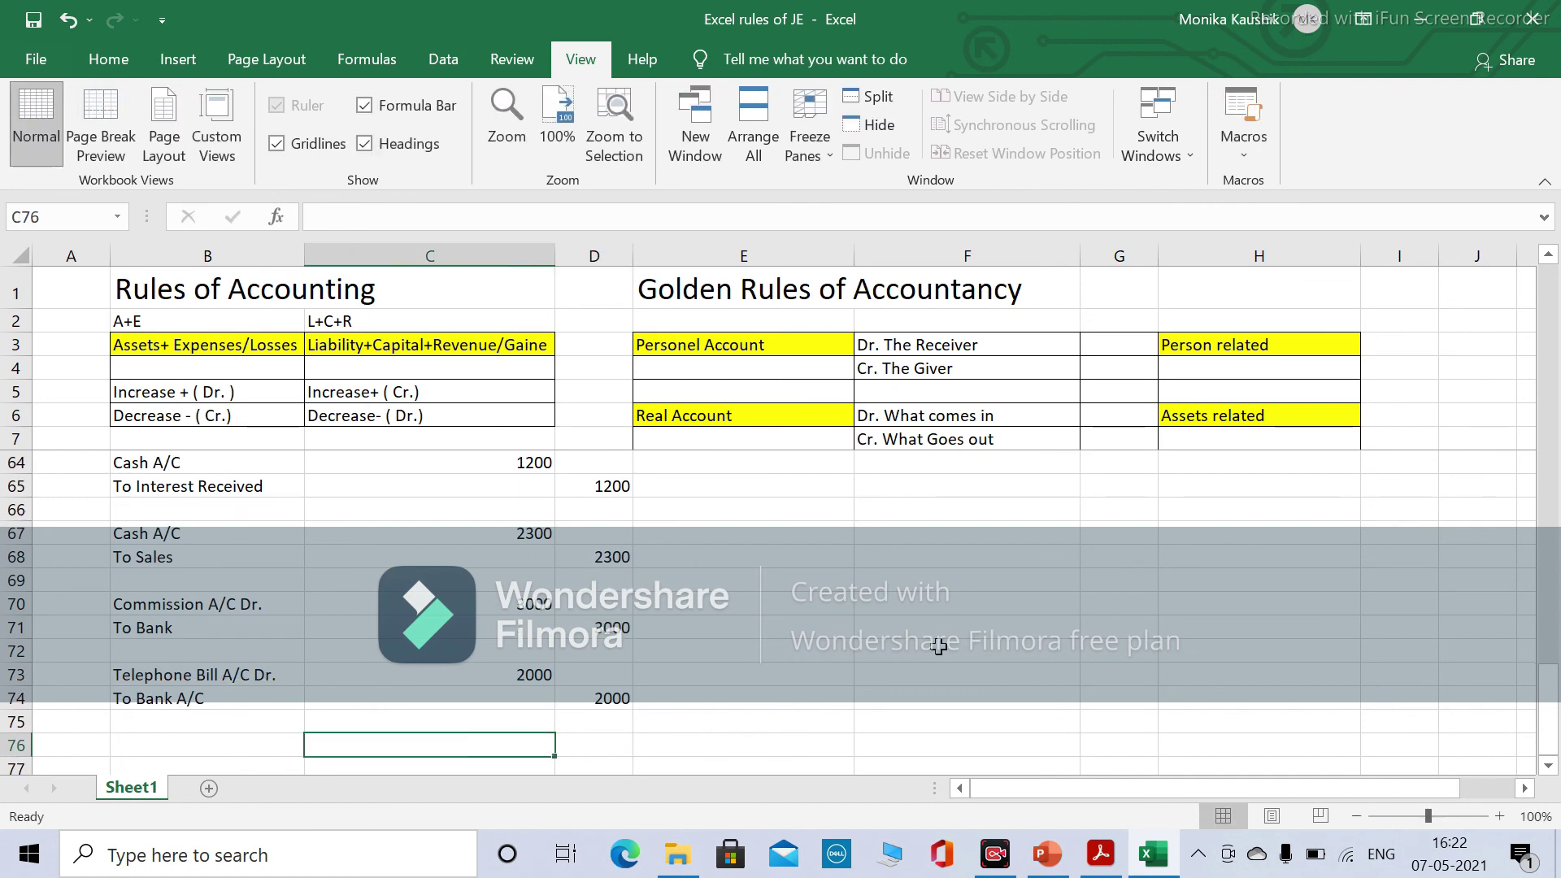
{"action": "key", "text": "Left"}
{"action": "key", "text": "alt+Tab"}
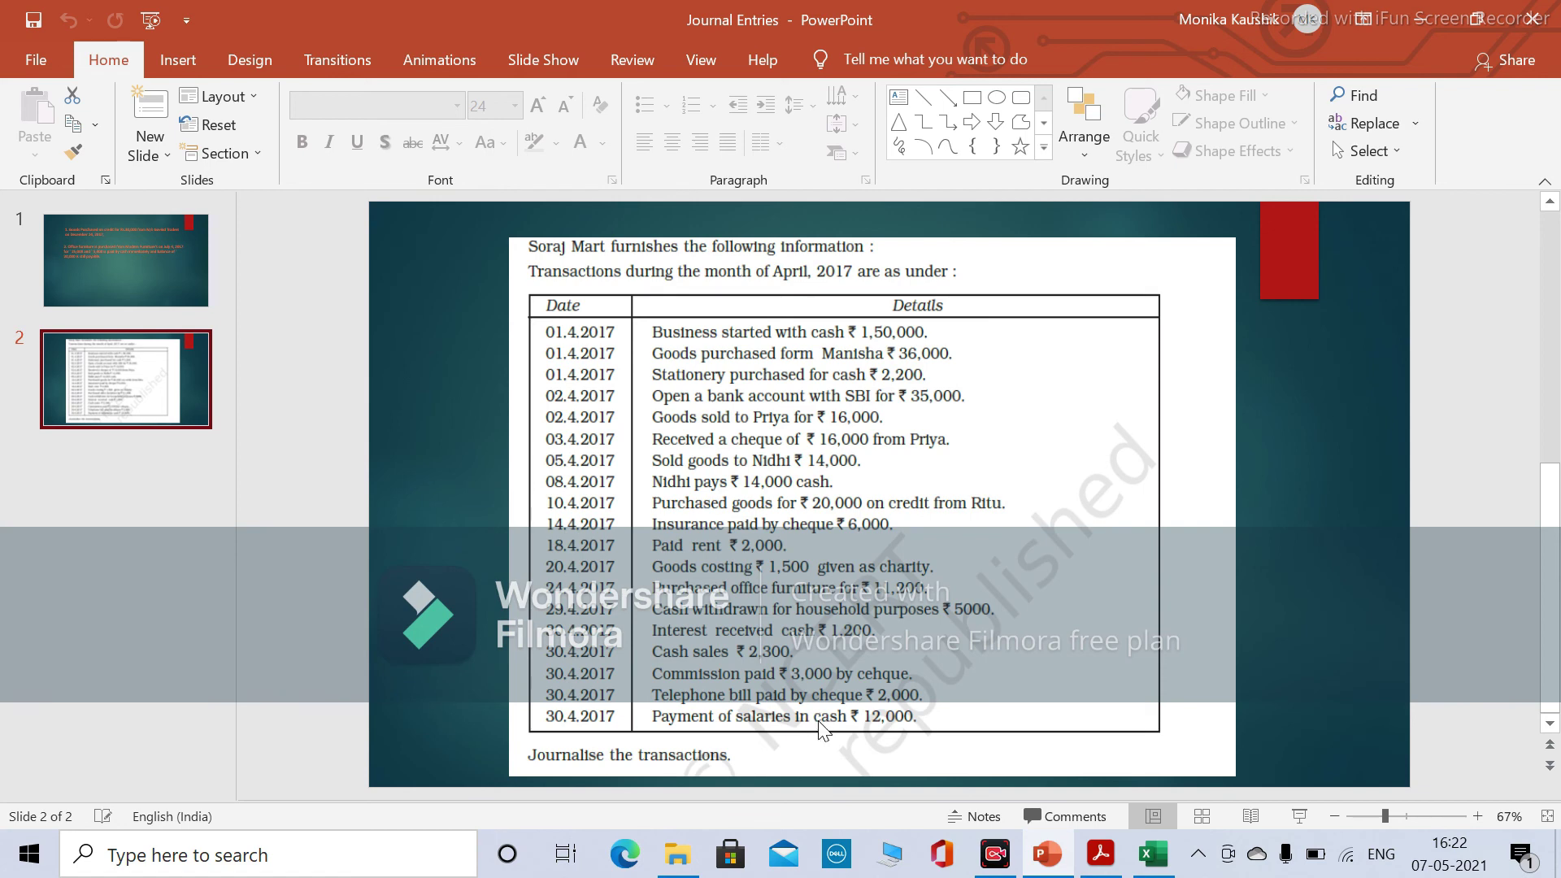
{"action": "key", "text": "alt+Tab"}
{"action": "type", "text": "Salary A/C"}
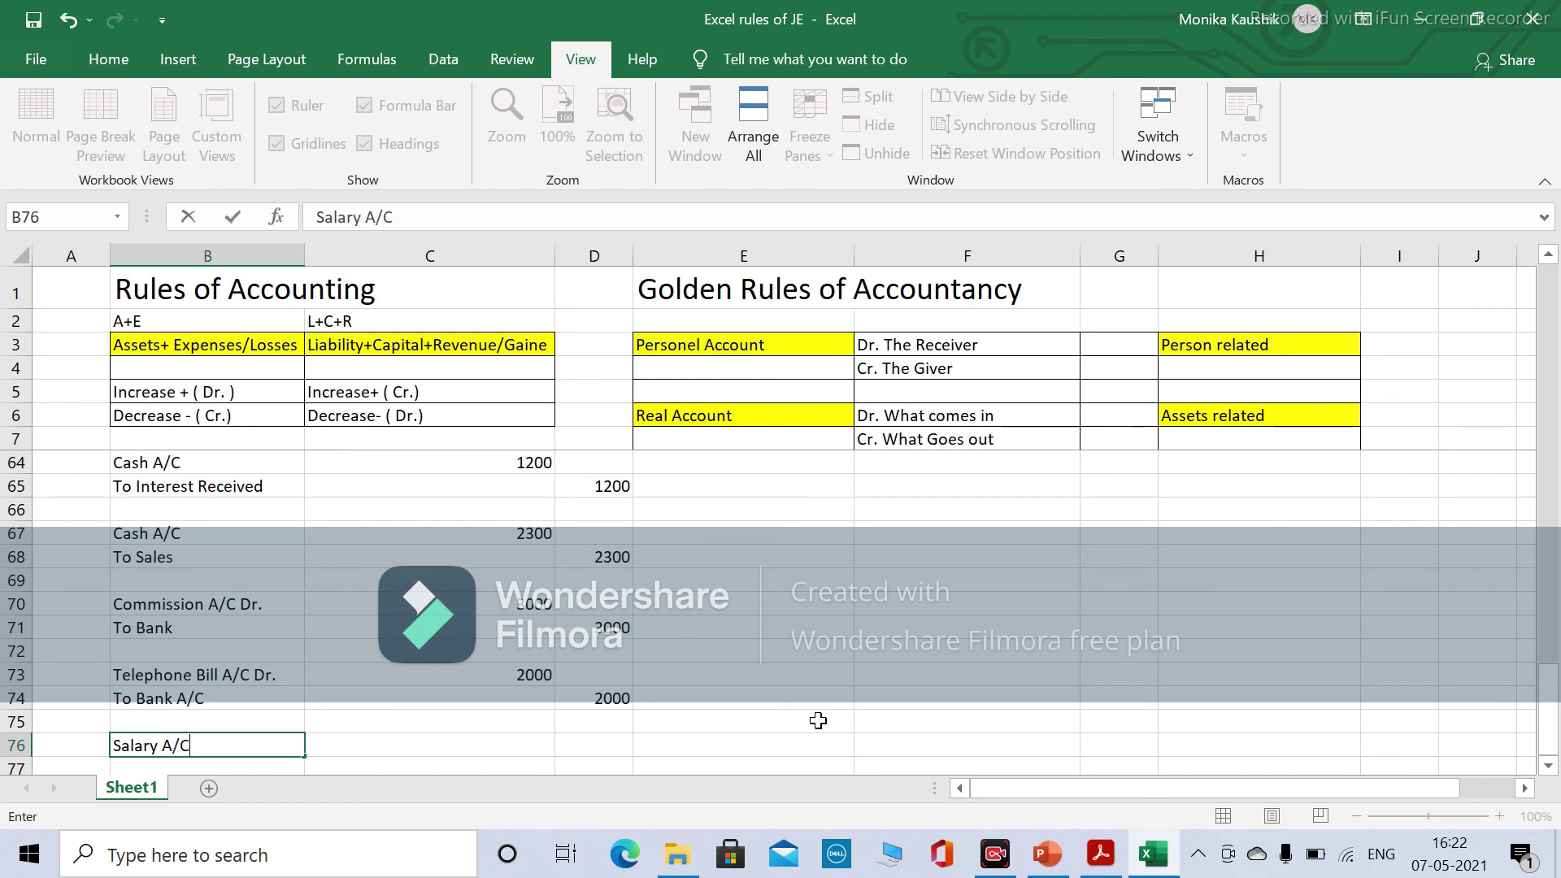
{"action": "type", "text": " Dr."}
{"action": "key", "text": "Tab"}
{"action": "type", "text": "12000"}
{"action": "key", "text": "ctrl+Return"}
Complete the salary entry with To Cash in B77 and a credit of 12000 in D77.
{"action": "scroll", "coordinate": [818, 722], "scroll_direction": "down", "scroll_amount": 1}
{"action": "key", "text": "Down"}
{"action": "key", "text": "Left"}
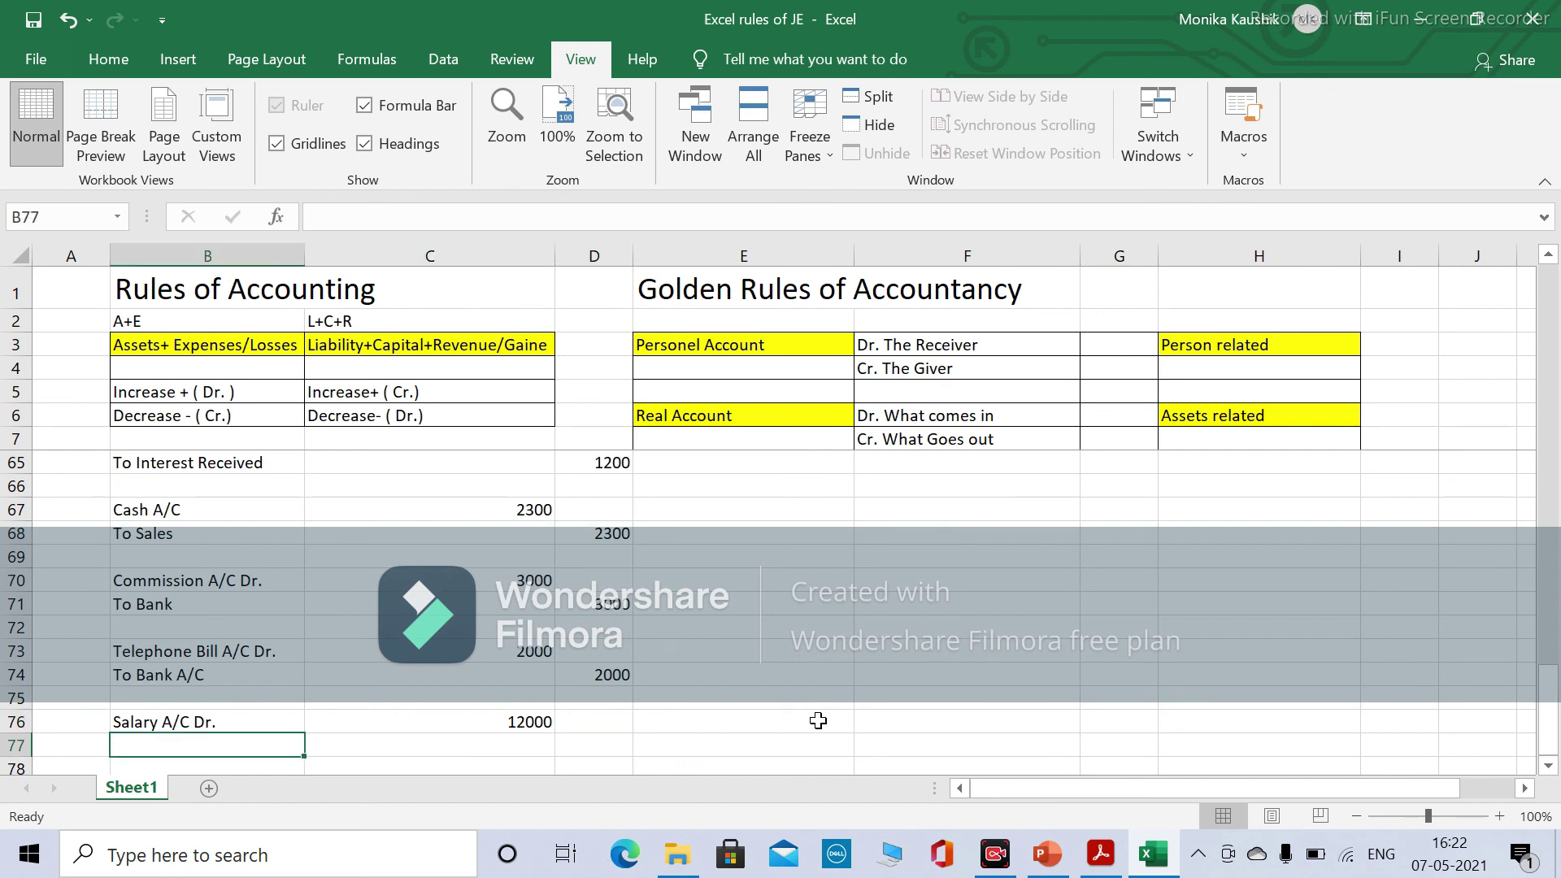
{"action": "type", "text": "To Ca"}
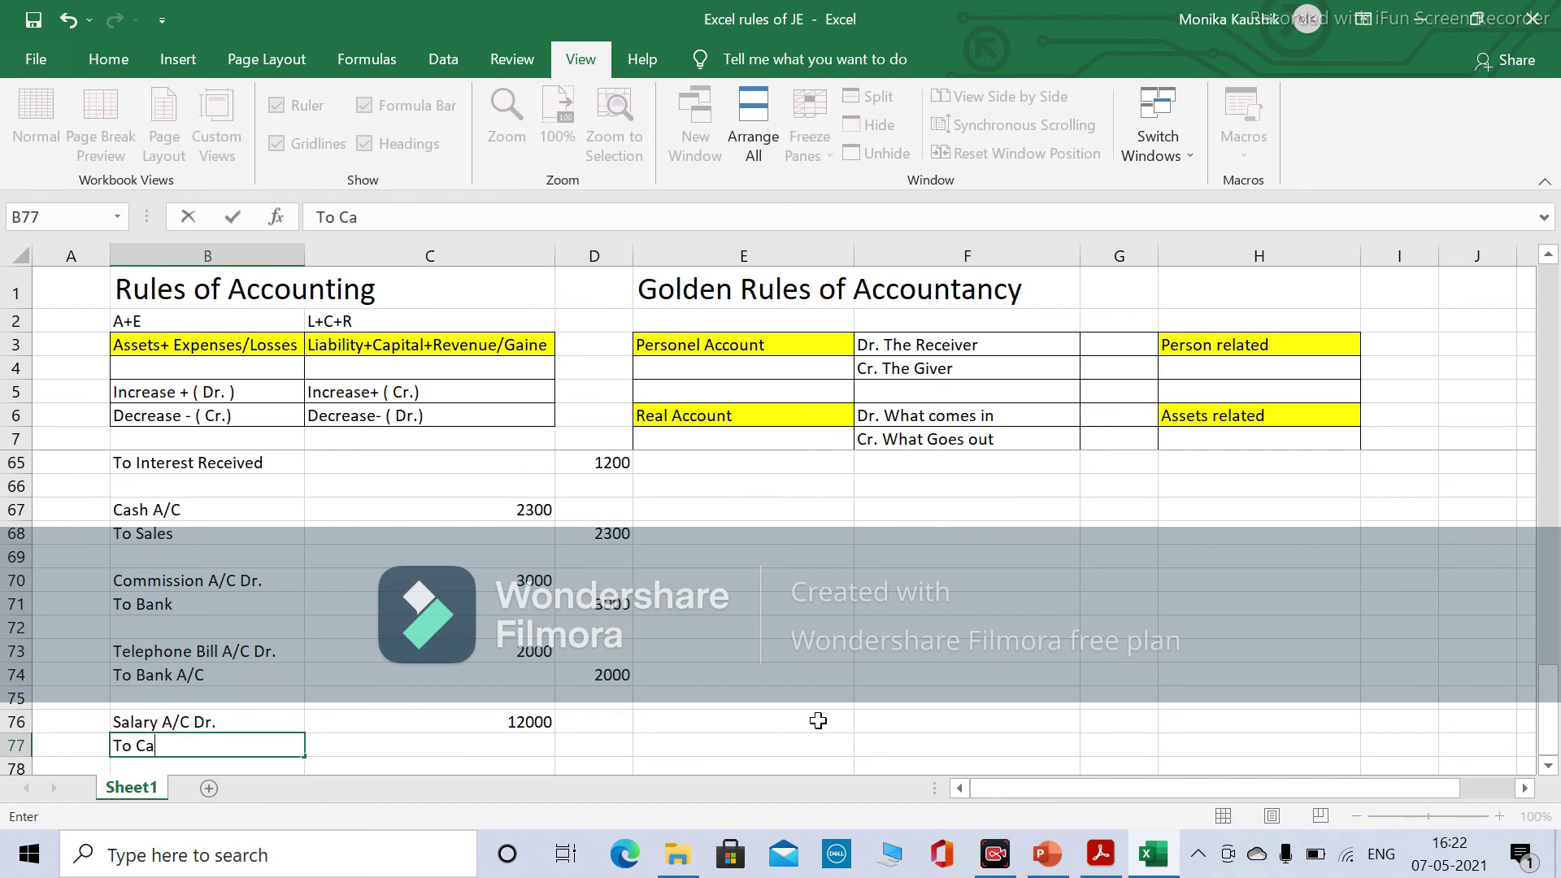
{"action": "type", "text": "ssh"}
{"action": "key", "text": "Tab"}
{"action": "key", "text": "Tab"}
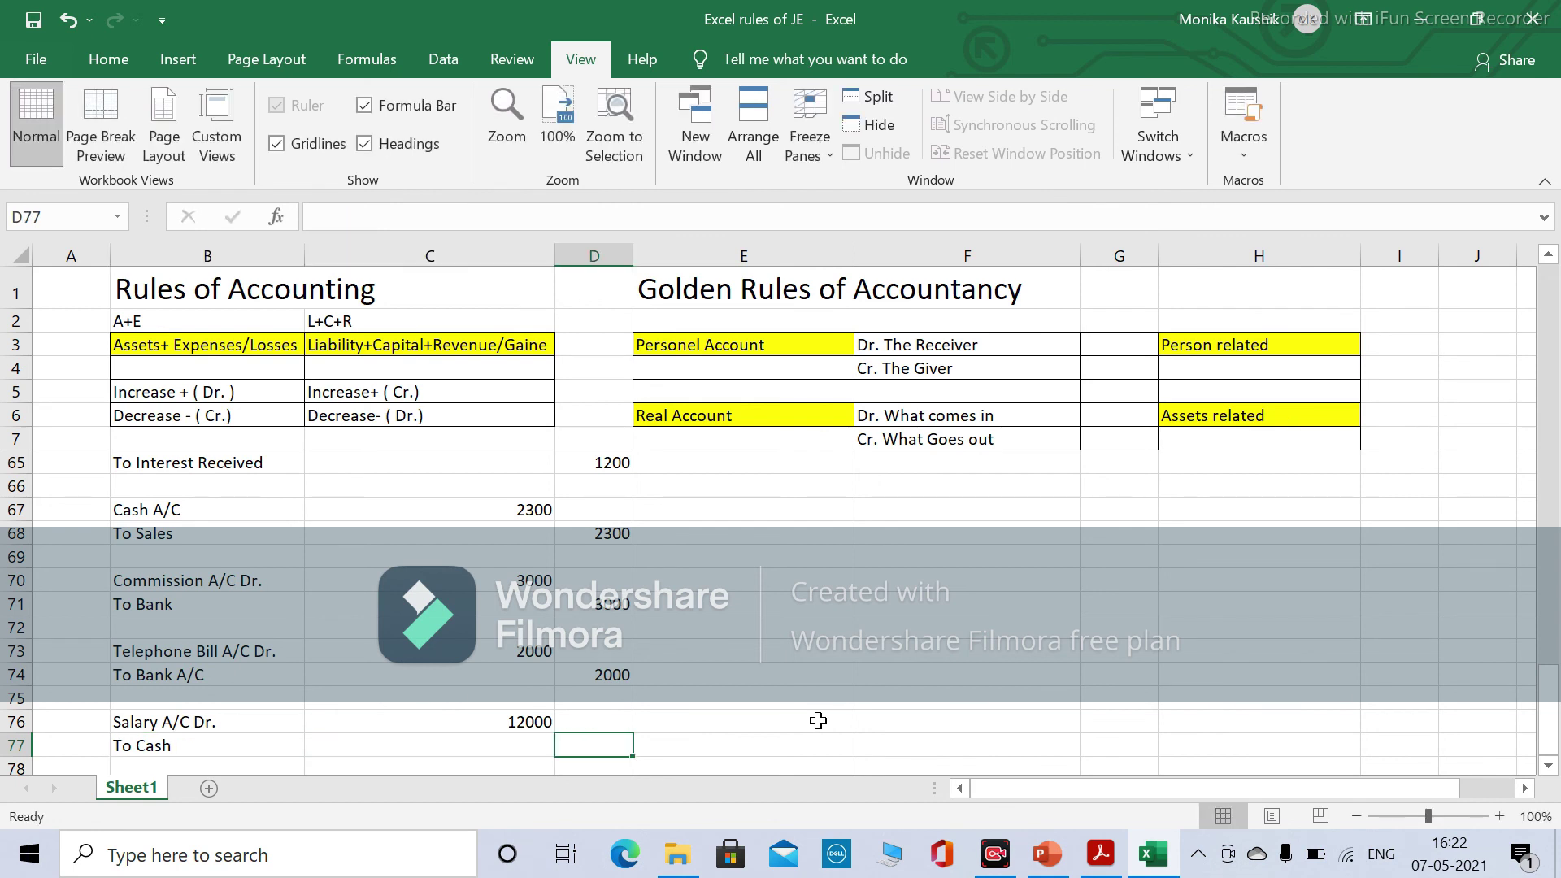
{"action": "type", "text": "12000"}
{"action": "key", "text": "Tab"}
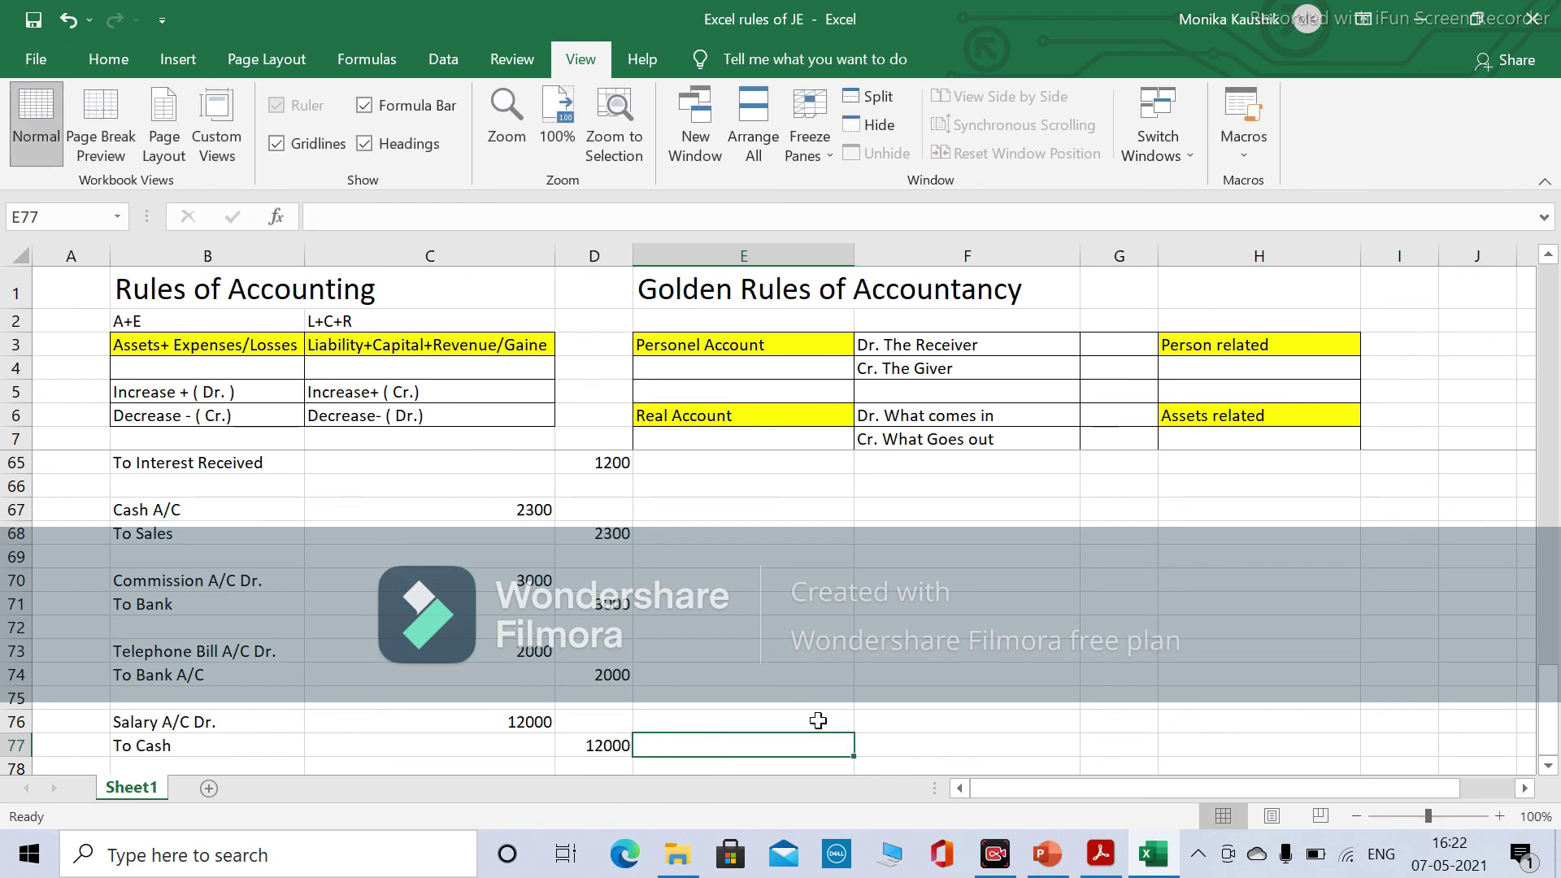
Check the PowerPoint slide for any remaining transactions and return to the worksheet below the salary entry.
{"action": "key", "text": "alt+Tab"}
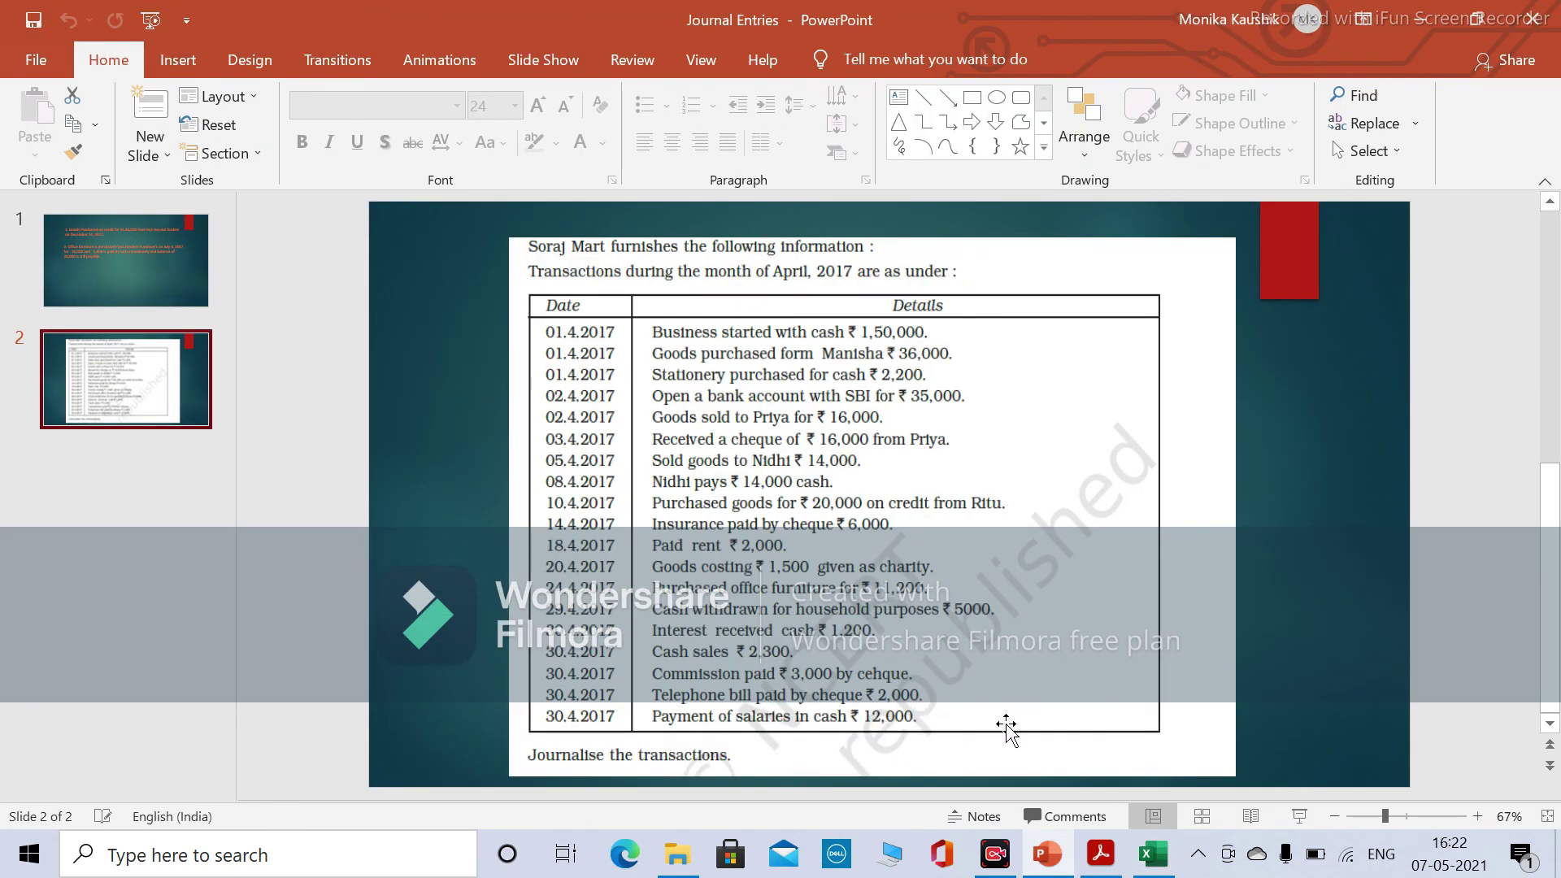
{"action": "key", "text": "alt+Tab"}
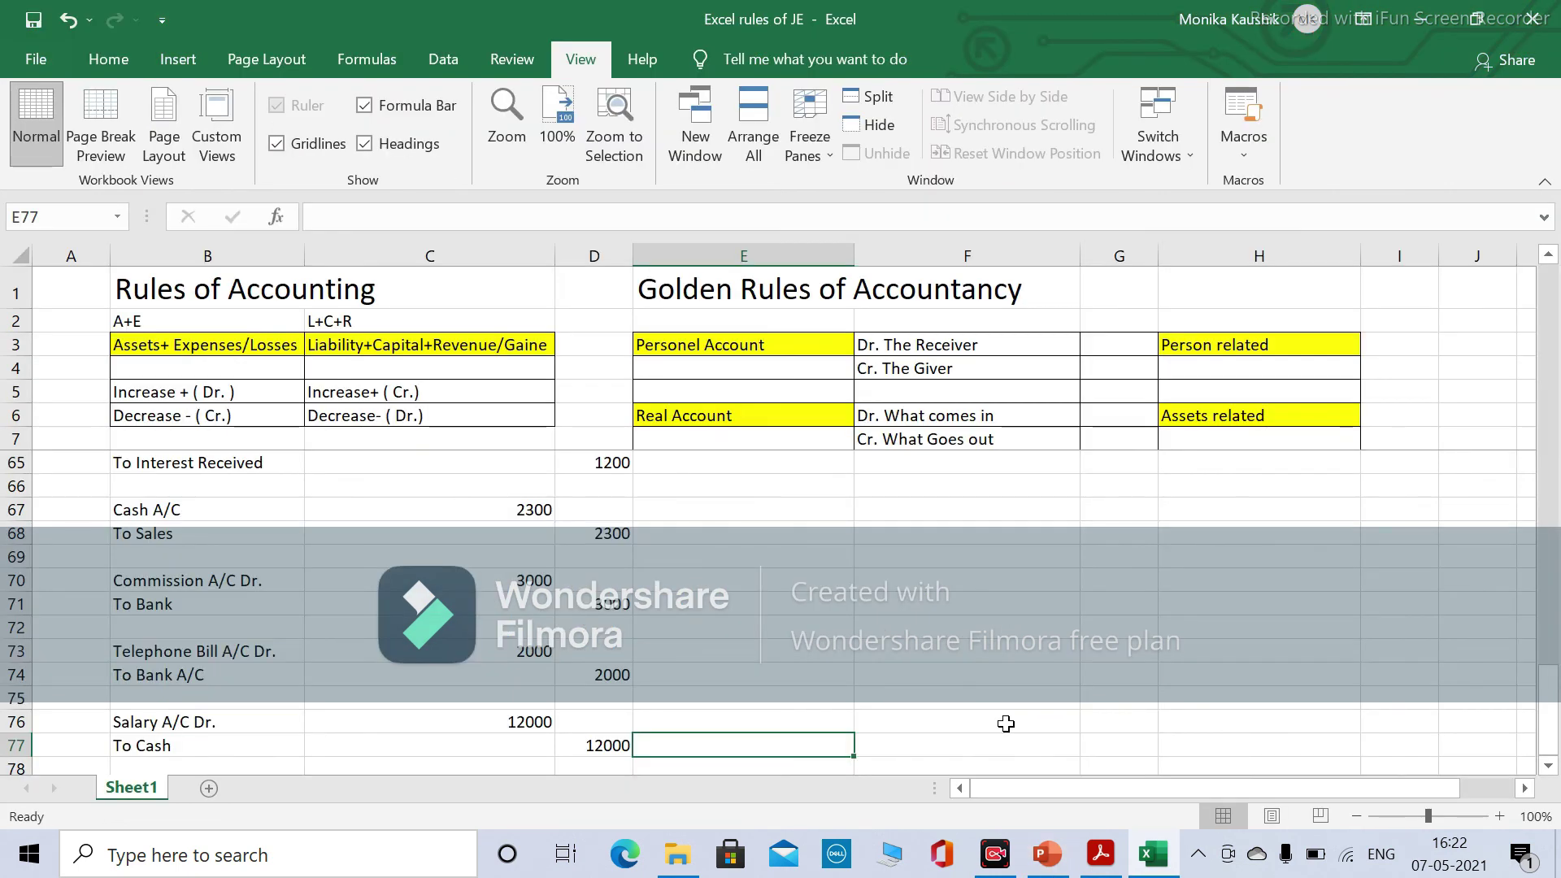
{"action": "key", "text": "Down"}
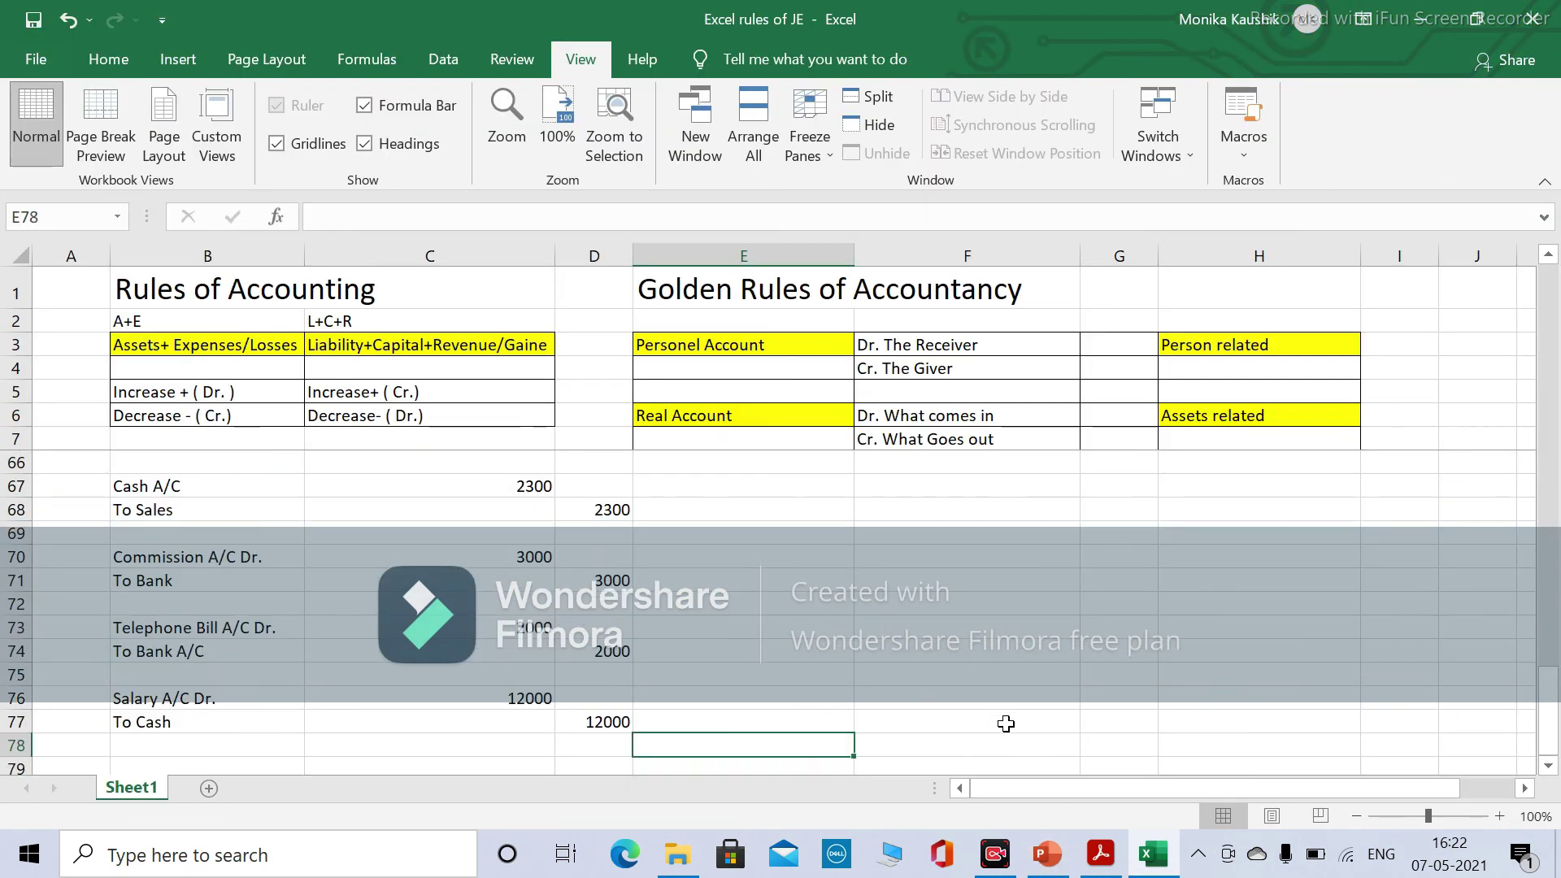
Review the April 2017 transaction list on the PowerPoint slide once more and return to the Excel worksheet.
{"action": "key", "text": "alt+Tab"}
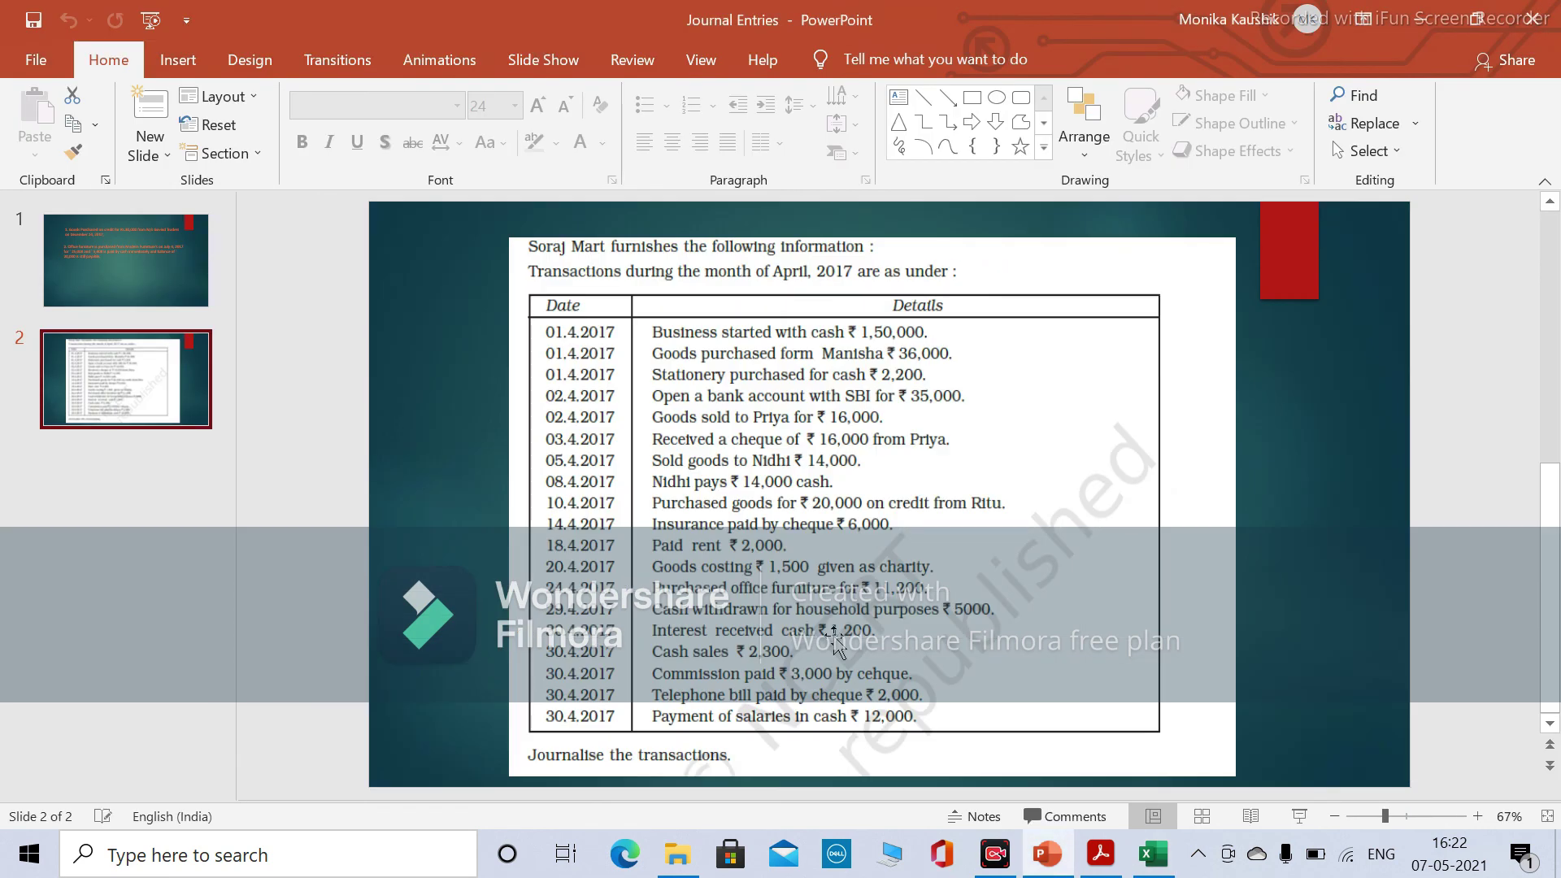
{"action": "key", "text": "alt+Tab"}
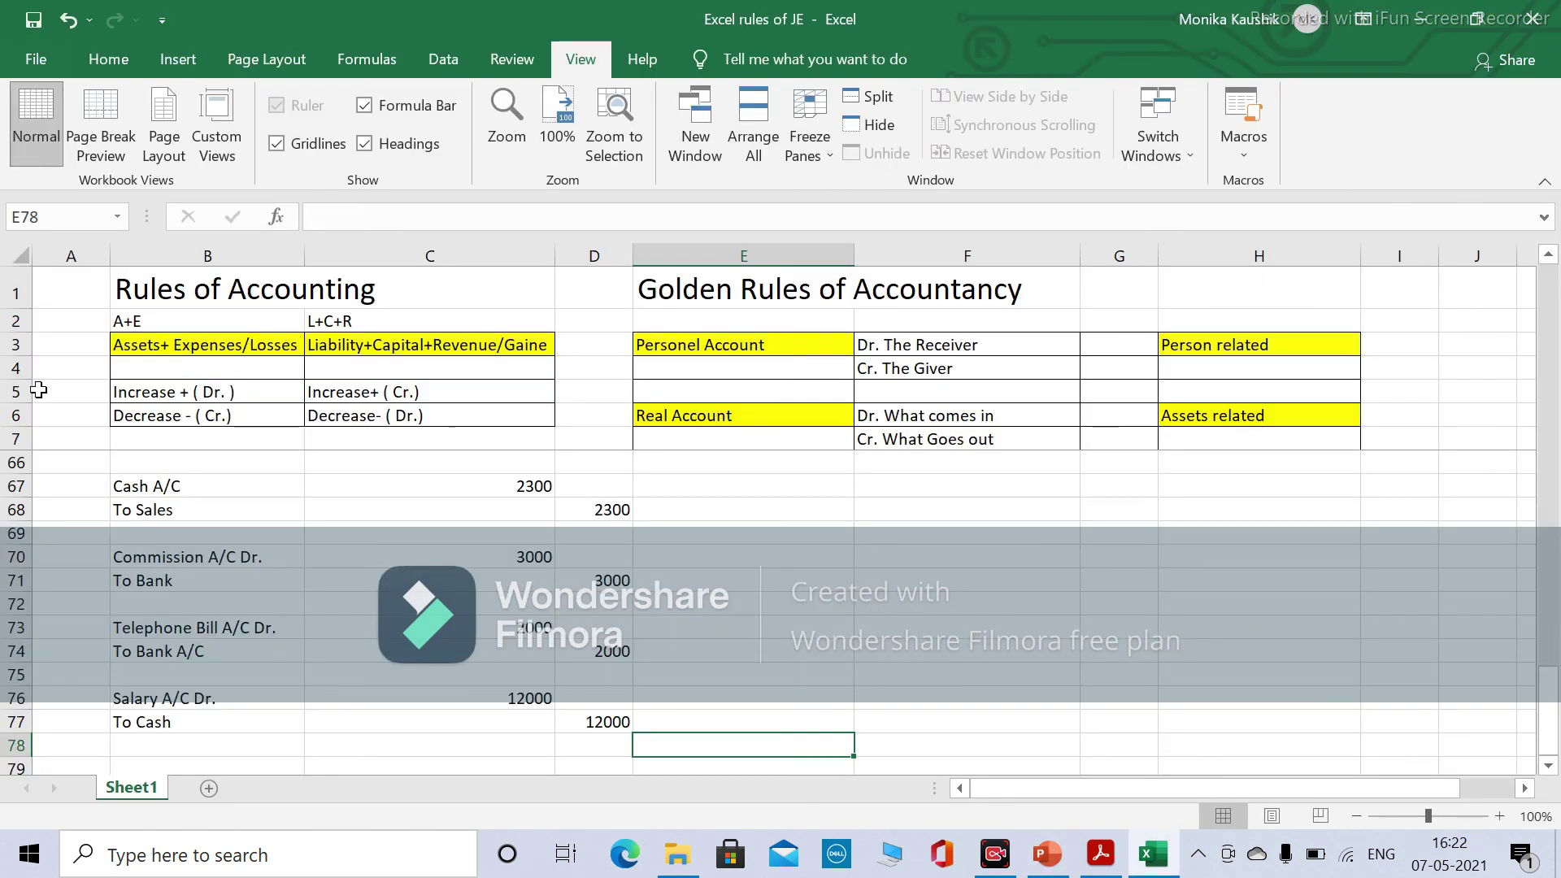
{"action": "key", "text": "Right"}
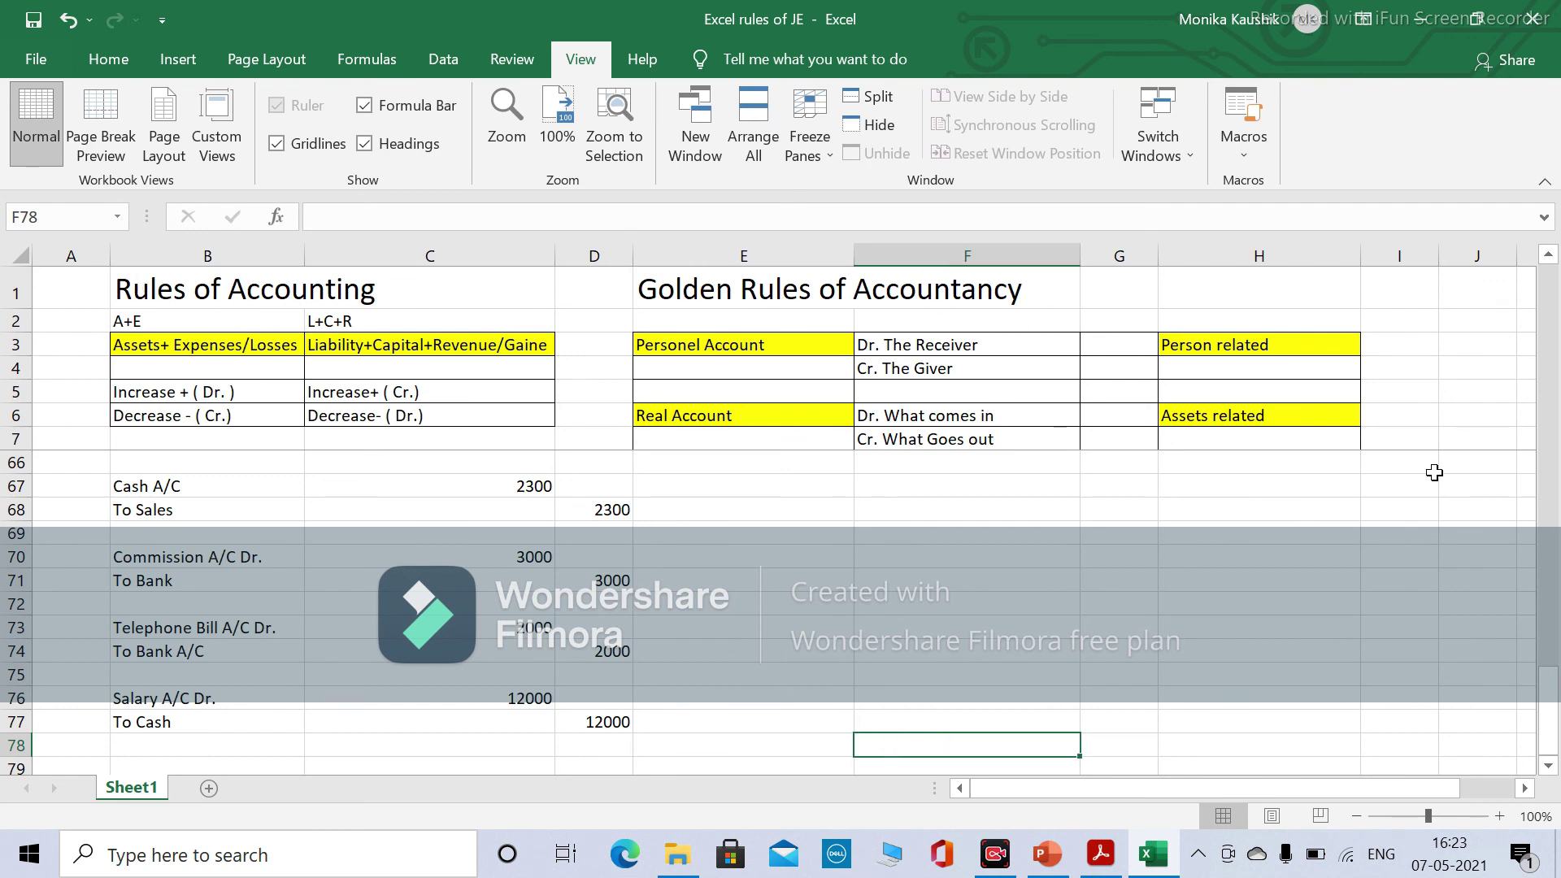
Select the Golden Rules of Accountancy table across E3:H11 to review its rules, ending on the receiver rule in F3.
{"action": "left_click_drag", "start_coordinate": [1548, 716], "coordinate": [1551, 268]}
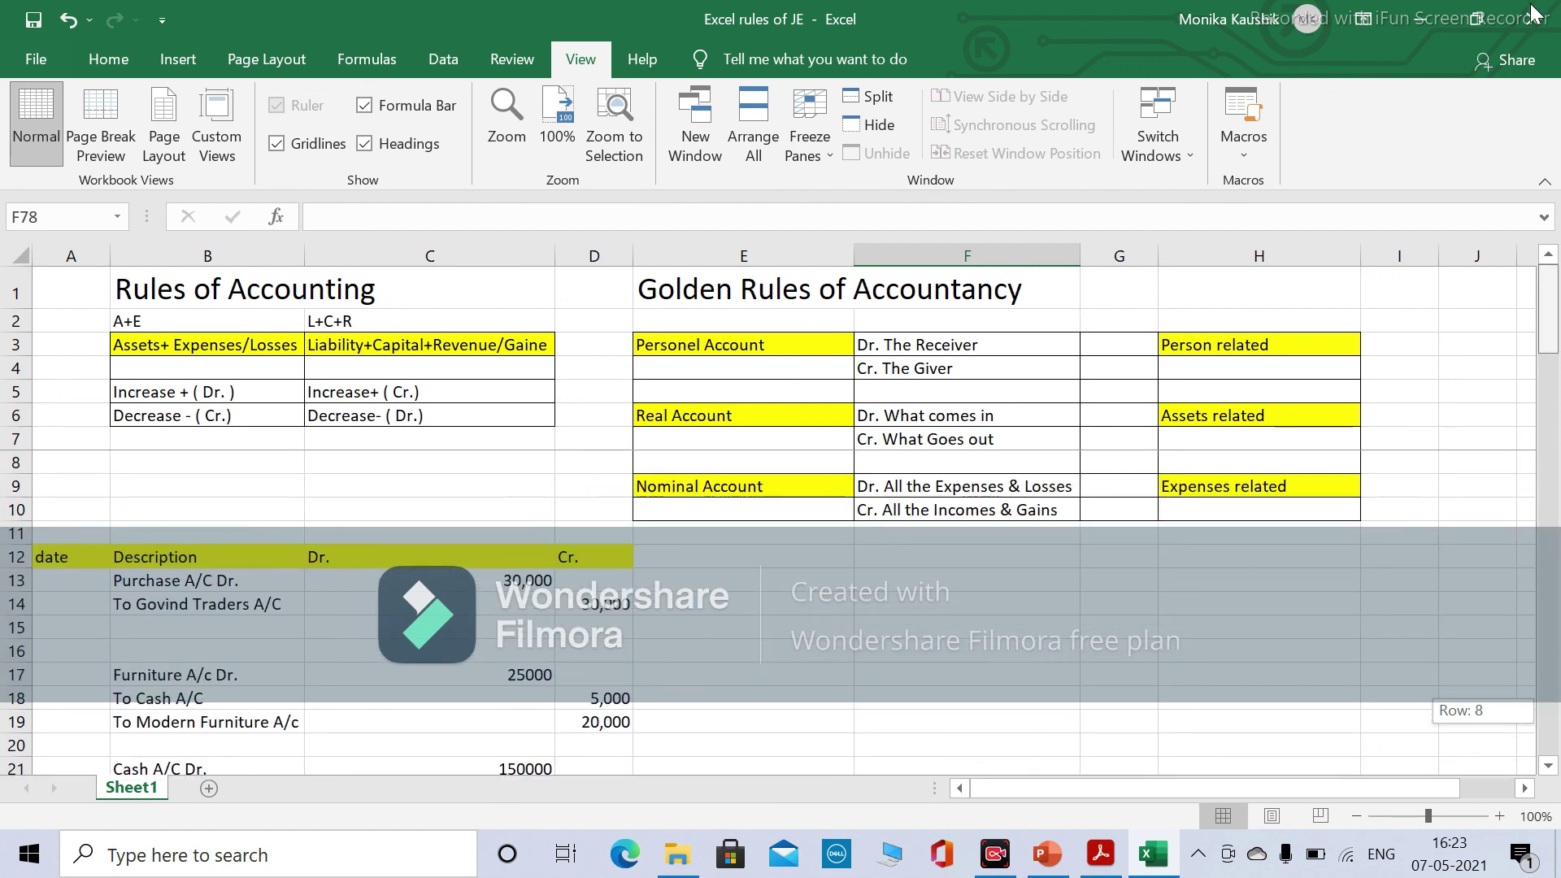
{"action": "left_click", "coordinate": [716, 351]}
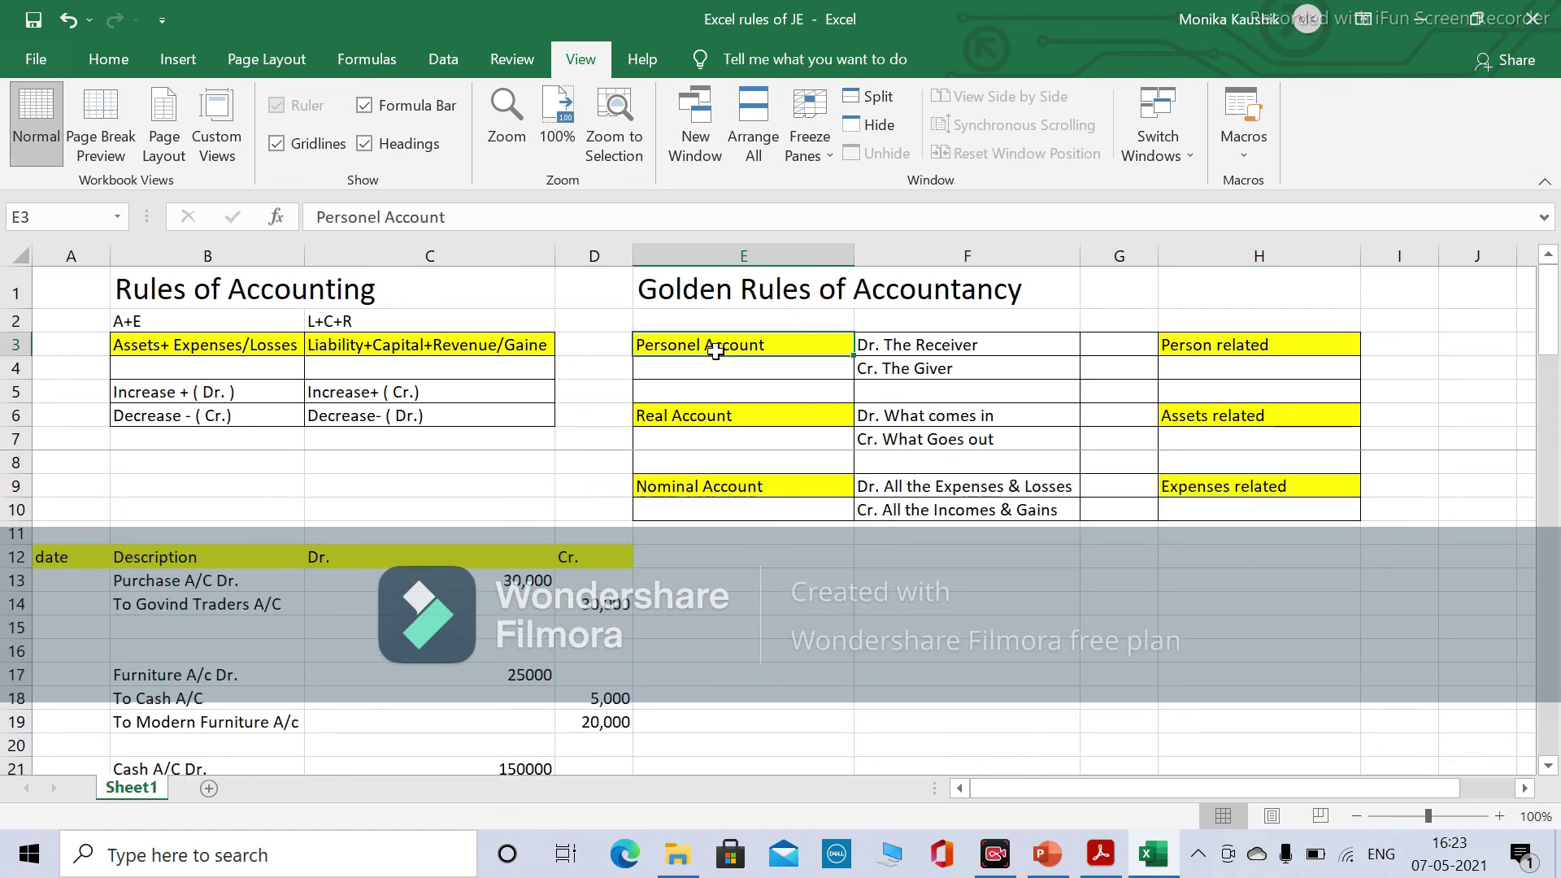
{"action": "key", "text": "shift+Right"}
{"action": "key", "text": "shift+Right"}
{"action": "key", "text": "shift+Right"}
{"action": "key", "text": "shift+Down"}
{"action": "key", "text": "shift+Down"}
{"action": "key", "text": "shift+Down"}
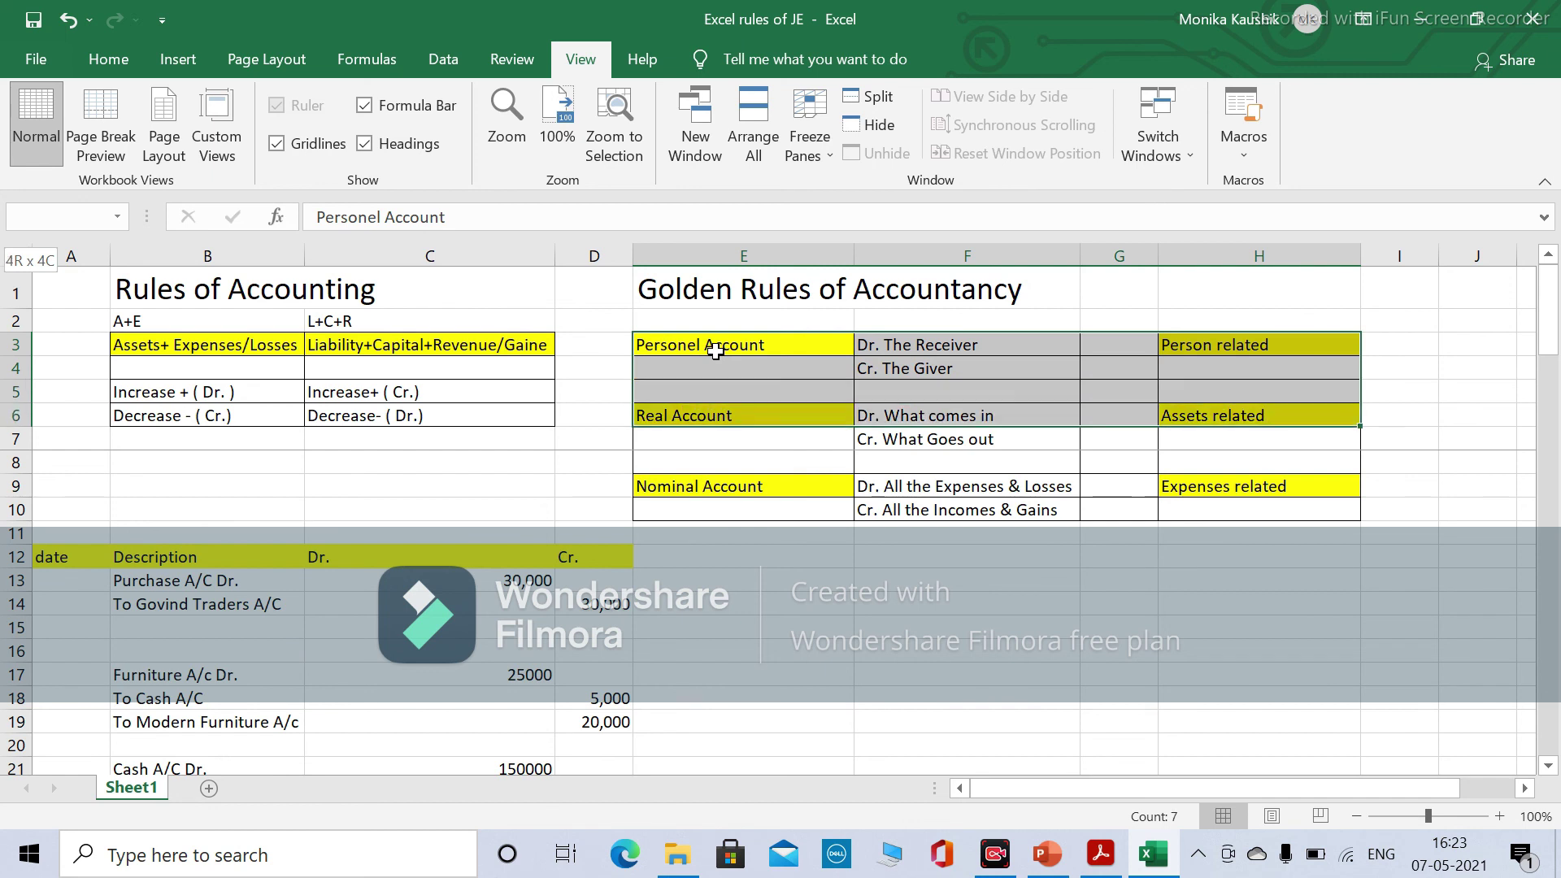
{"action": "key", "text": "shift+Down"}
{"action": "key", "text": "shift+Down"}
{"action": "key", "text": "shift+Down"}
{"action": "key", "text": "shift+Down"}
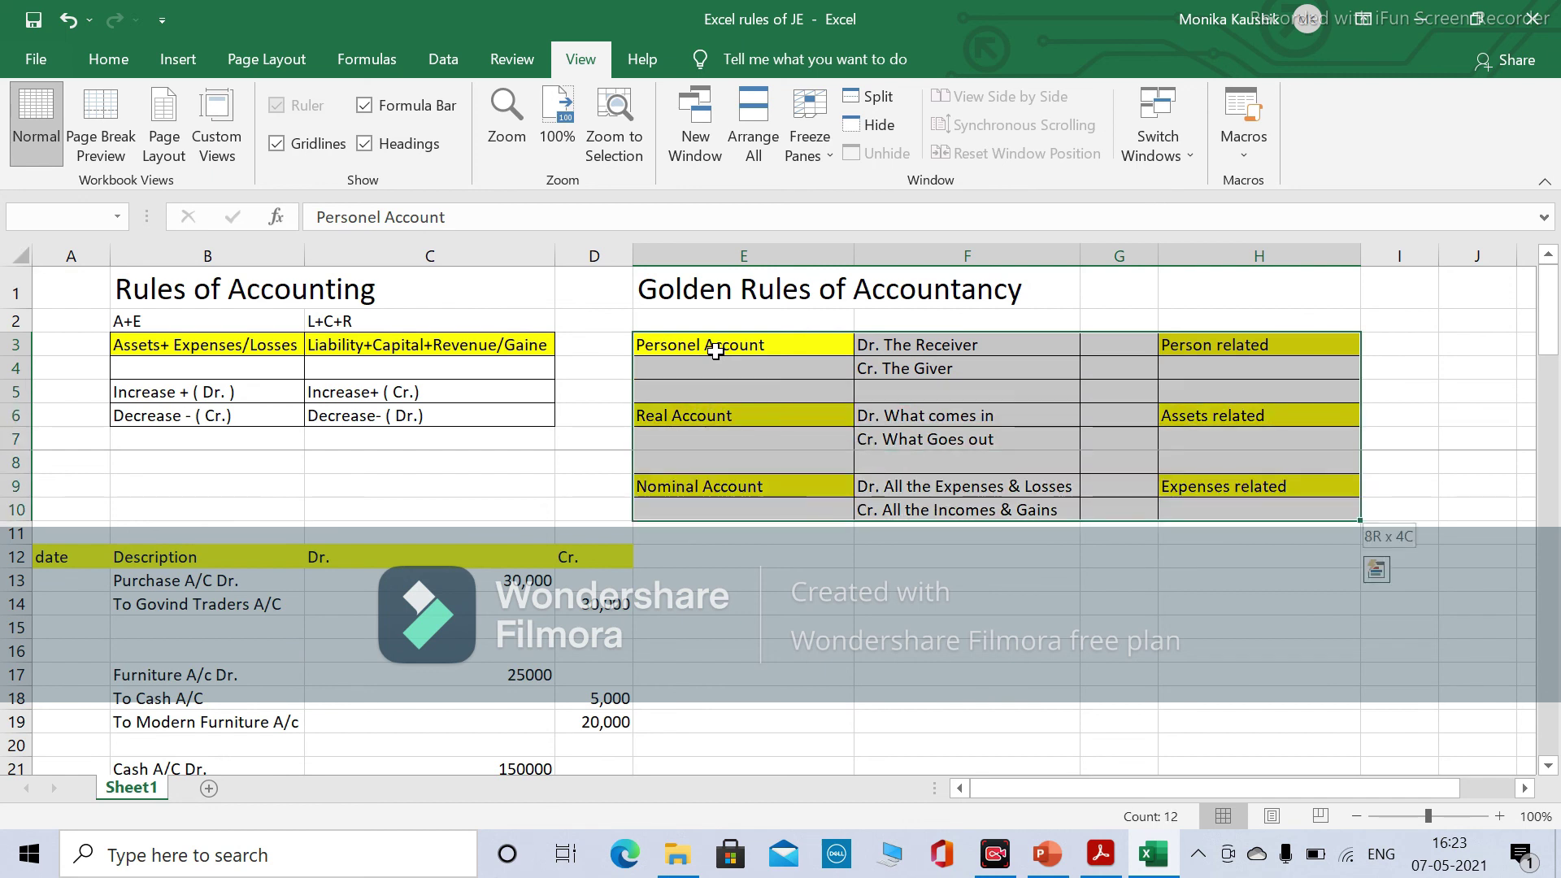
{"action": "key", "text": "shift+Down"}
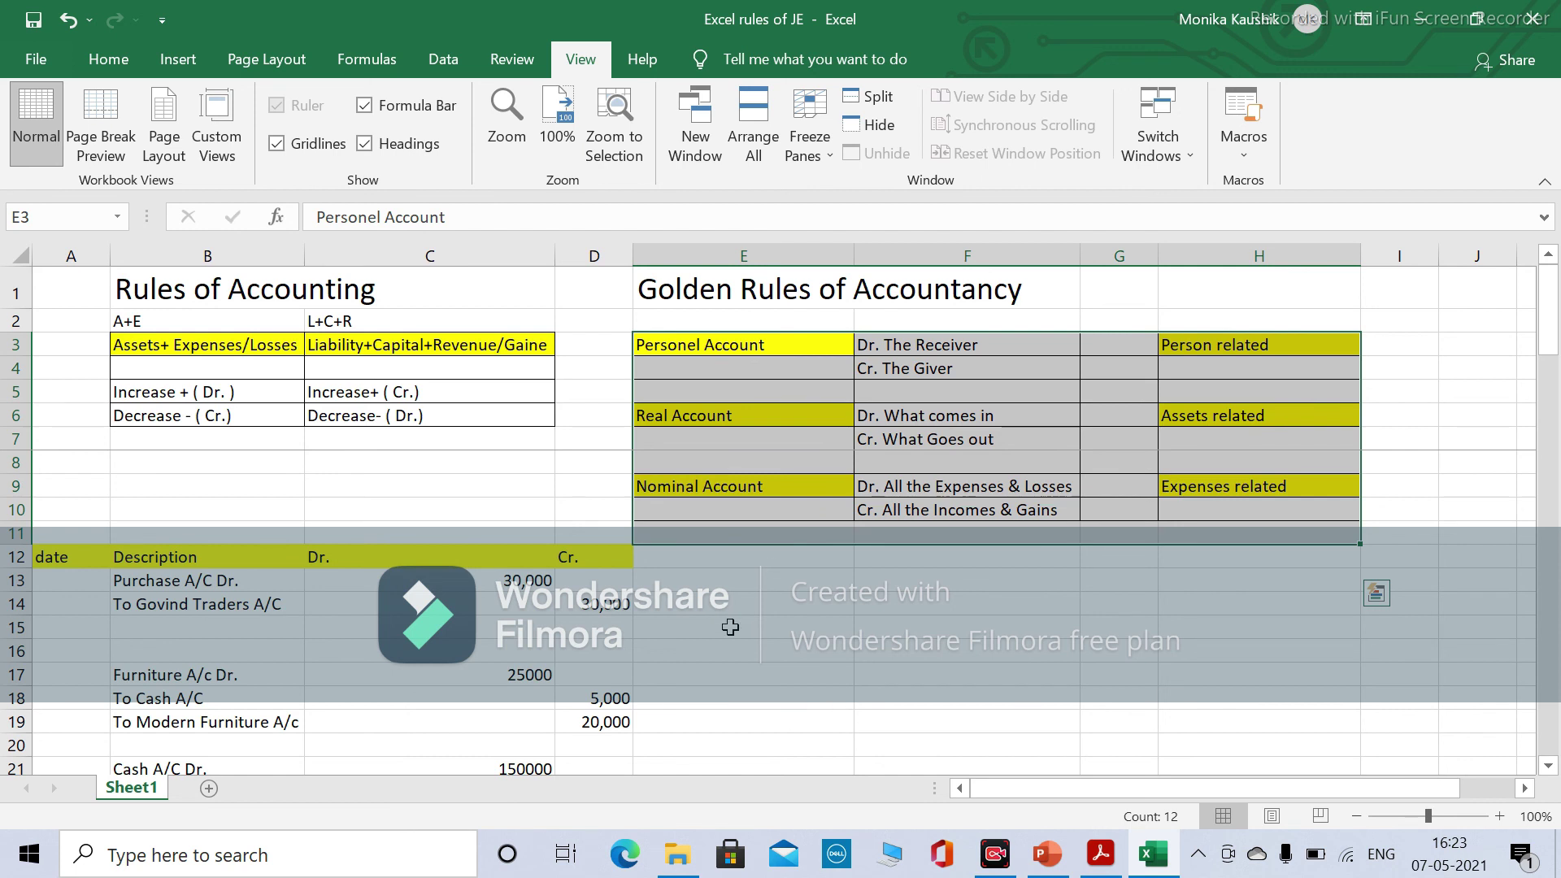
{"action": "left_click", "coordinate": [704, 341]}
{"action": "key", "text": "Right"}
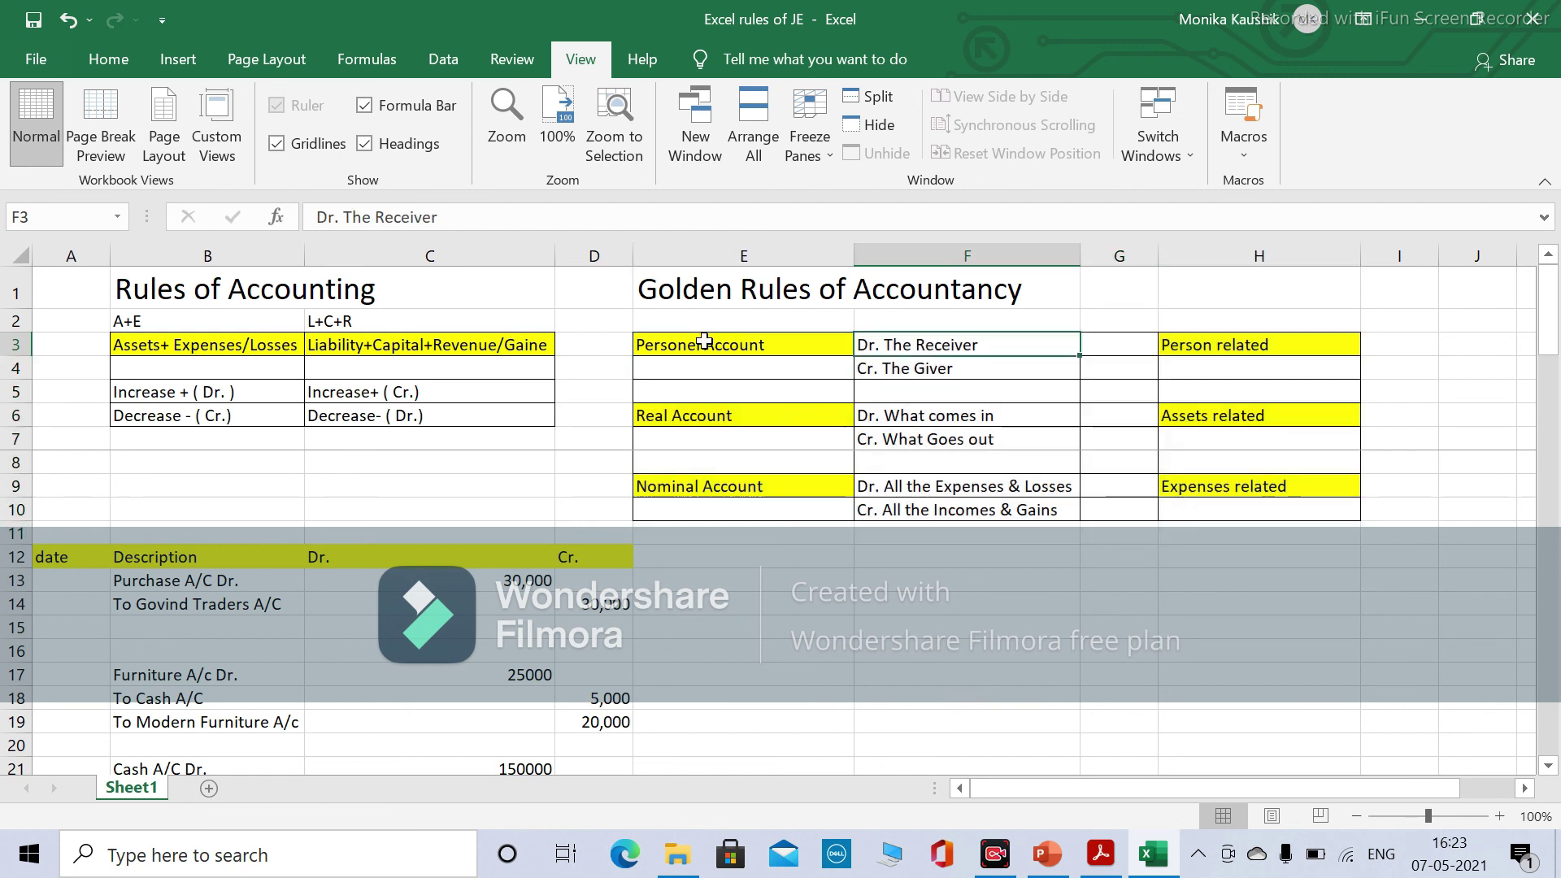
Compare the two account group headings under Rules of Accounting and select their increase and decrease rules in B3:C6.
{"action": "left_click", "coordinate": [146, 345]}
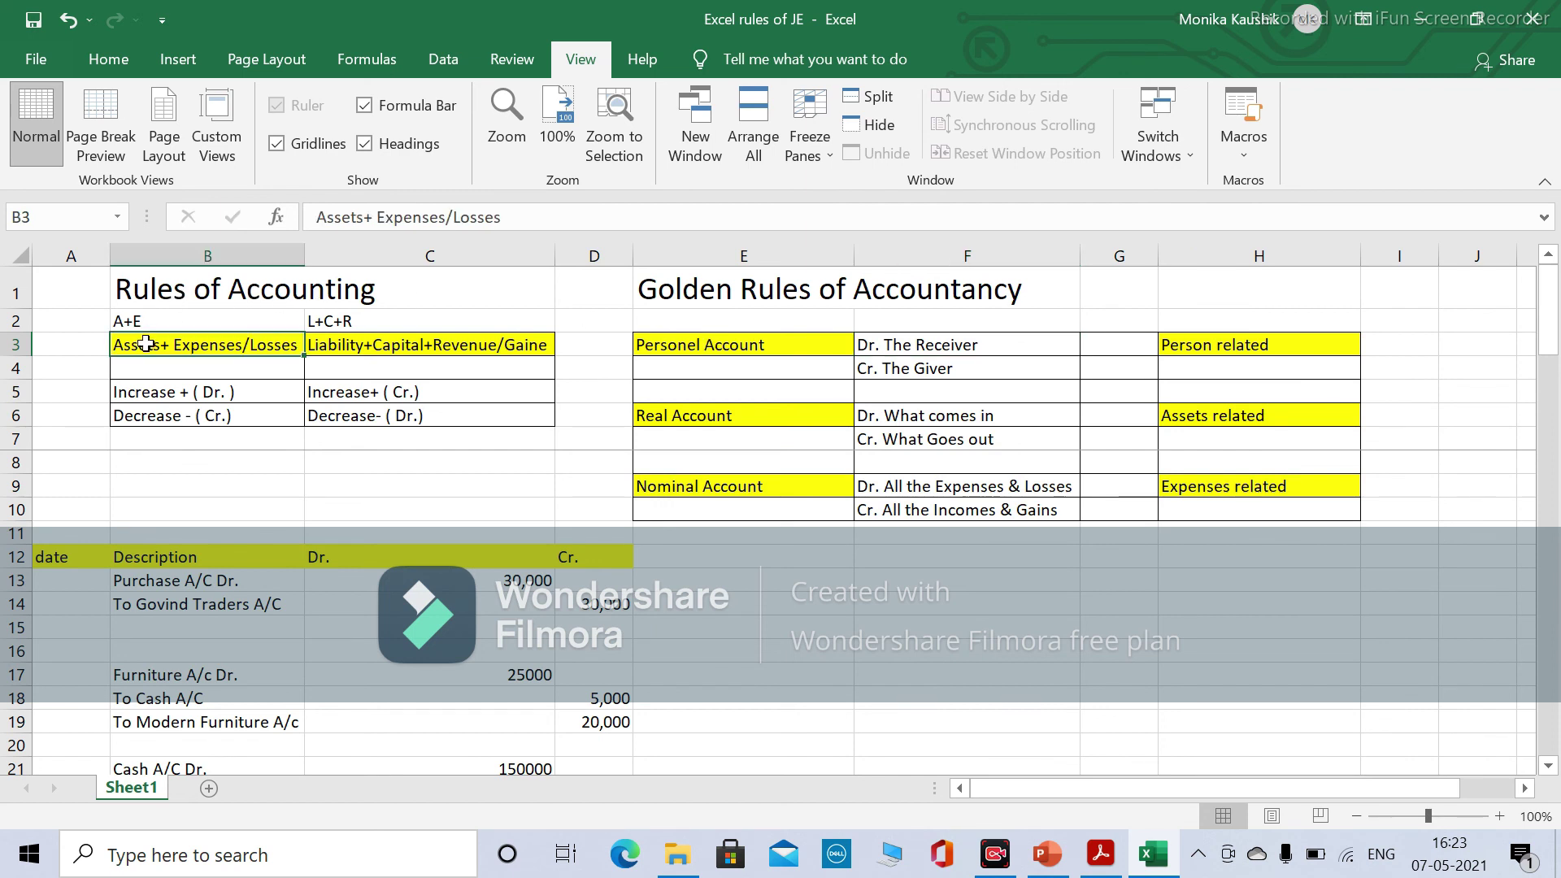
{"action": "key", "text": "Right"}
{"action": "key", "text": "Left"}
{"action": "key", "text": "Right"}
{"action": "key", "text": "Left"}
{"action": "key", "text": "shift+Right"}
{"action": "key", "text": "shift+Down"}
{"action": "key", "text": "shift+Down"}
{"action": "key", "text": "shift+Down"}
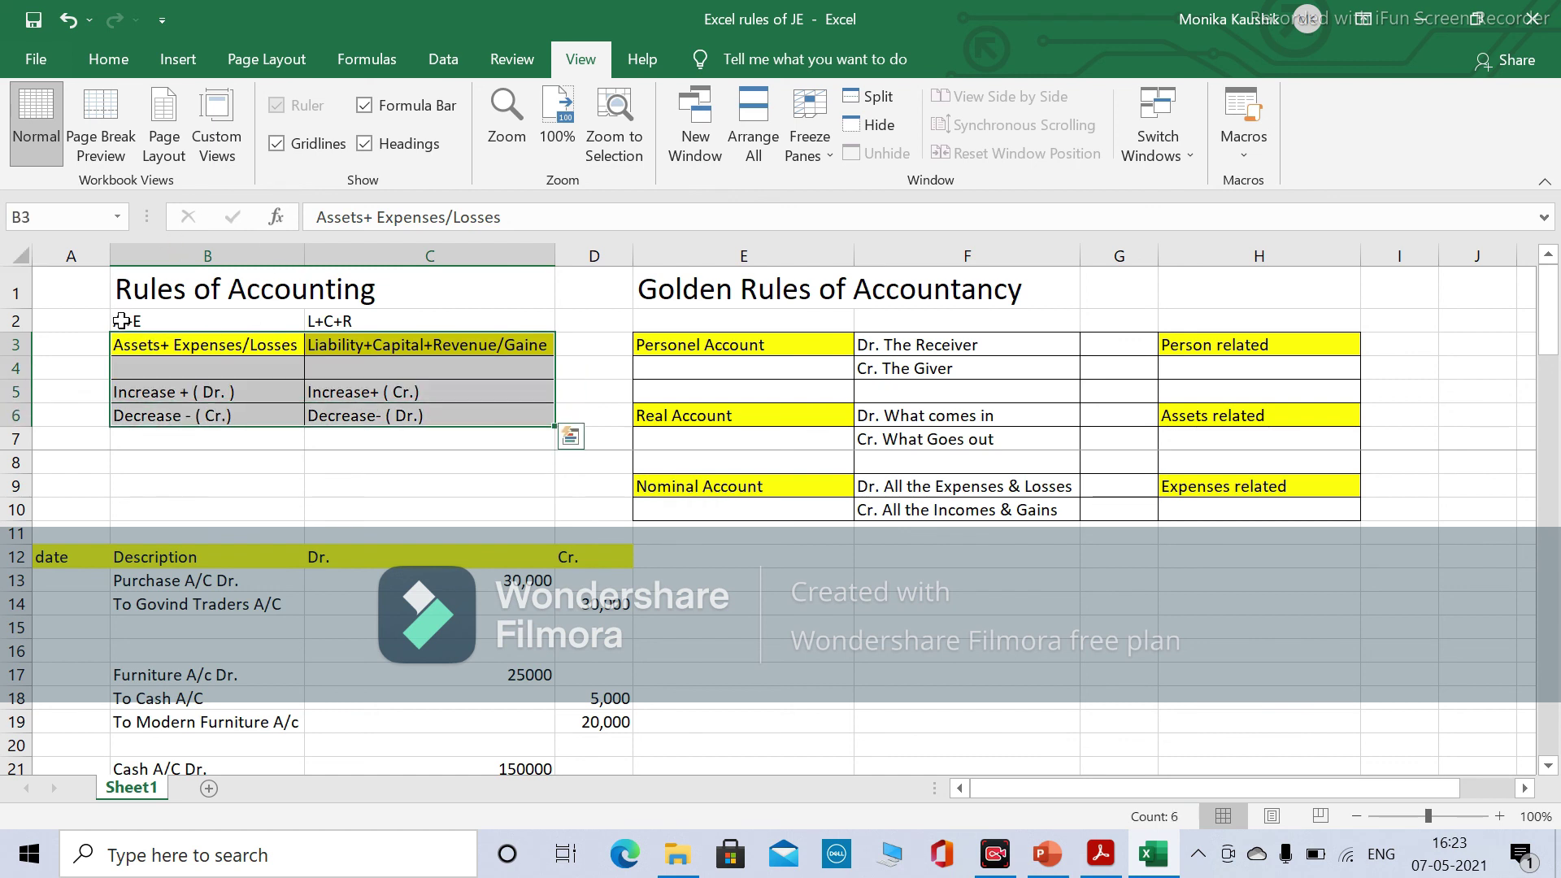
Select the Rules of Accounting block B2:C6 including the A+E and L+C+R abbreviations, and return to the last journal entries.
{"action": "left_click", "coordinate": [124, 322]}
{"action": "key", "text": "shift+Right"}
{"action": "key", "text": "shift+Down"}
{"action": "key", "text": "shift+Down"}
{"action": "key", "text": "shift+Down"}
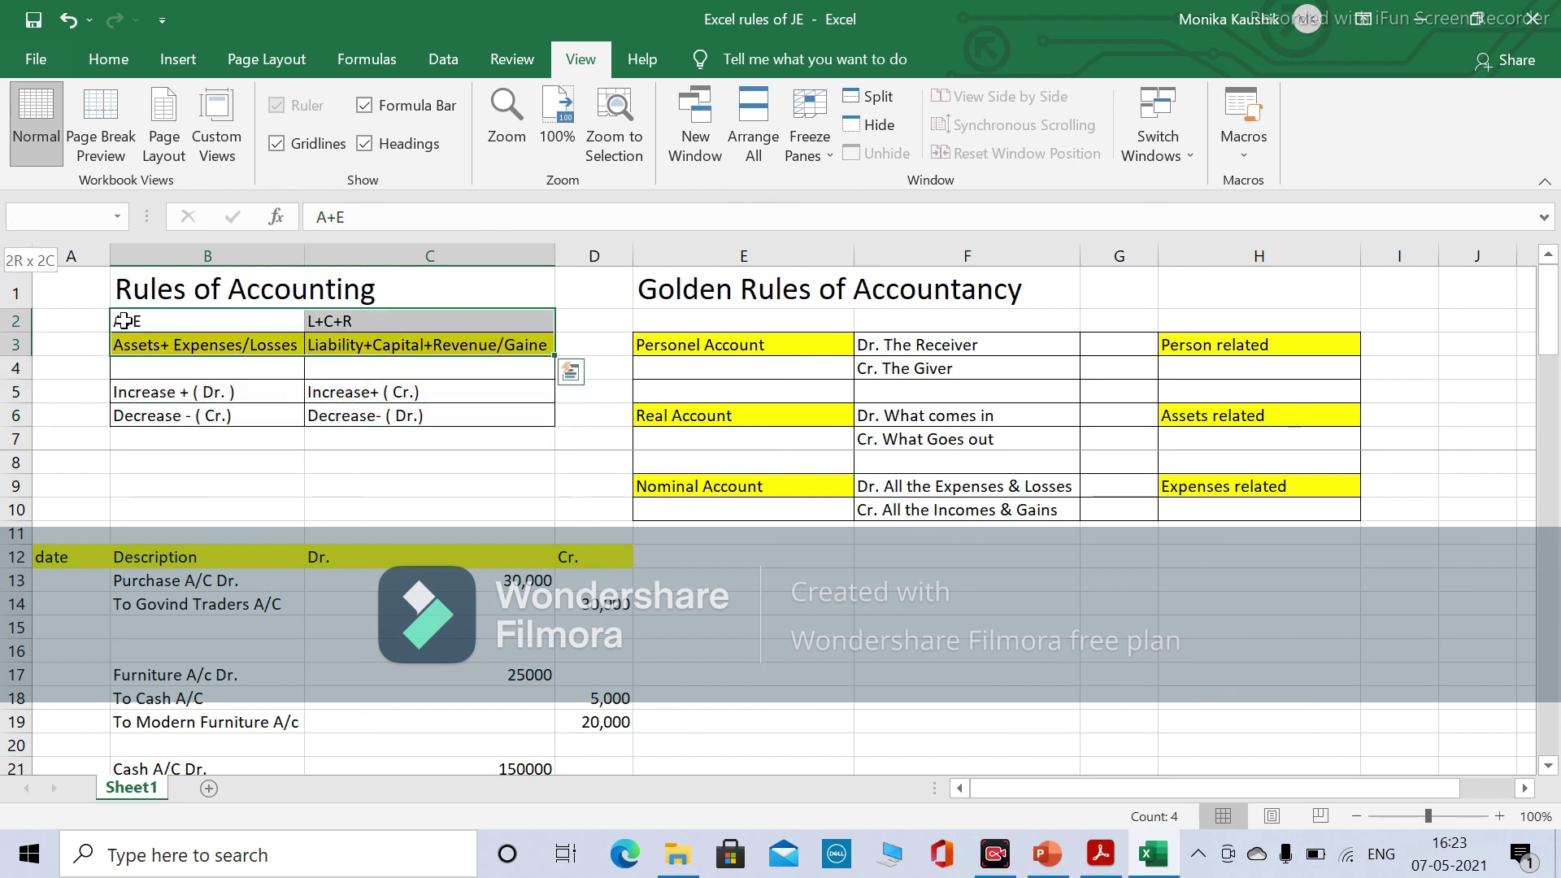
{"action": "key", "text": "shift+Down"}
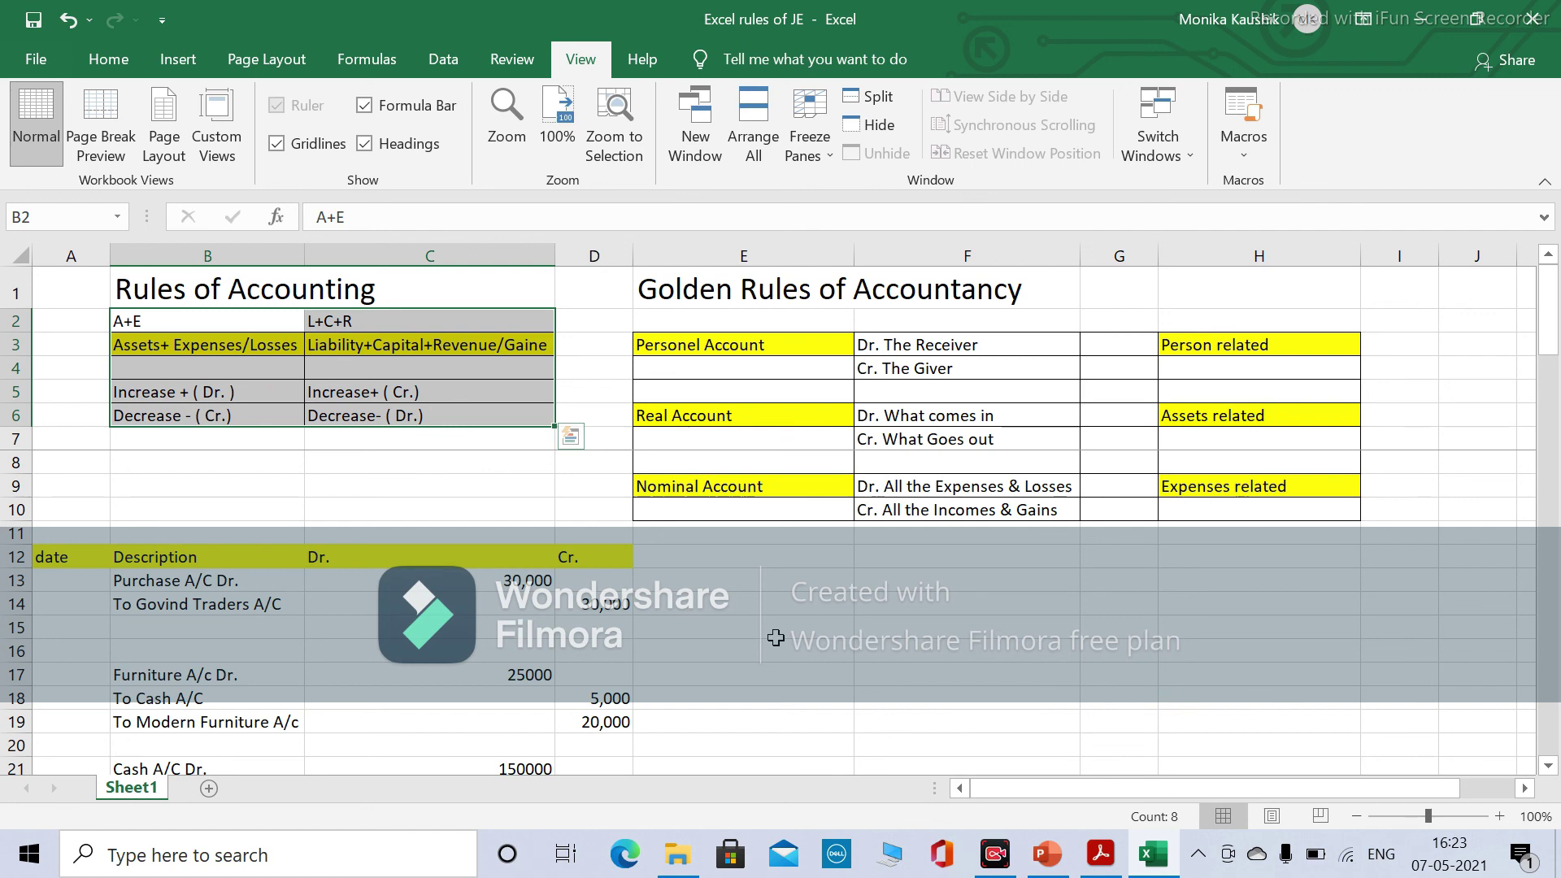
{"action": "left_click_drag", "start_coordinate": [1550, 342], "coordinate": [1549, 783]}
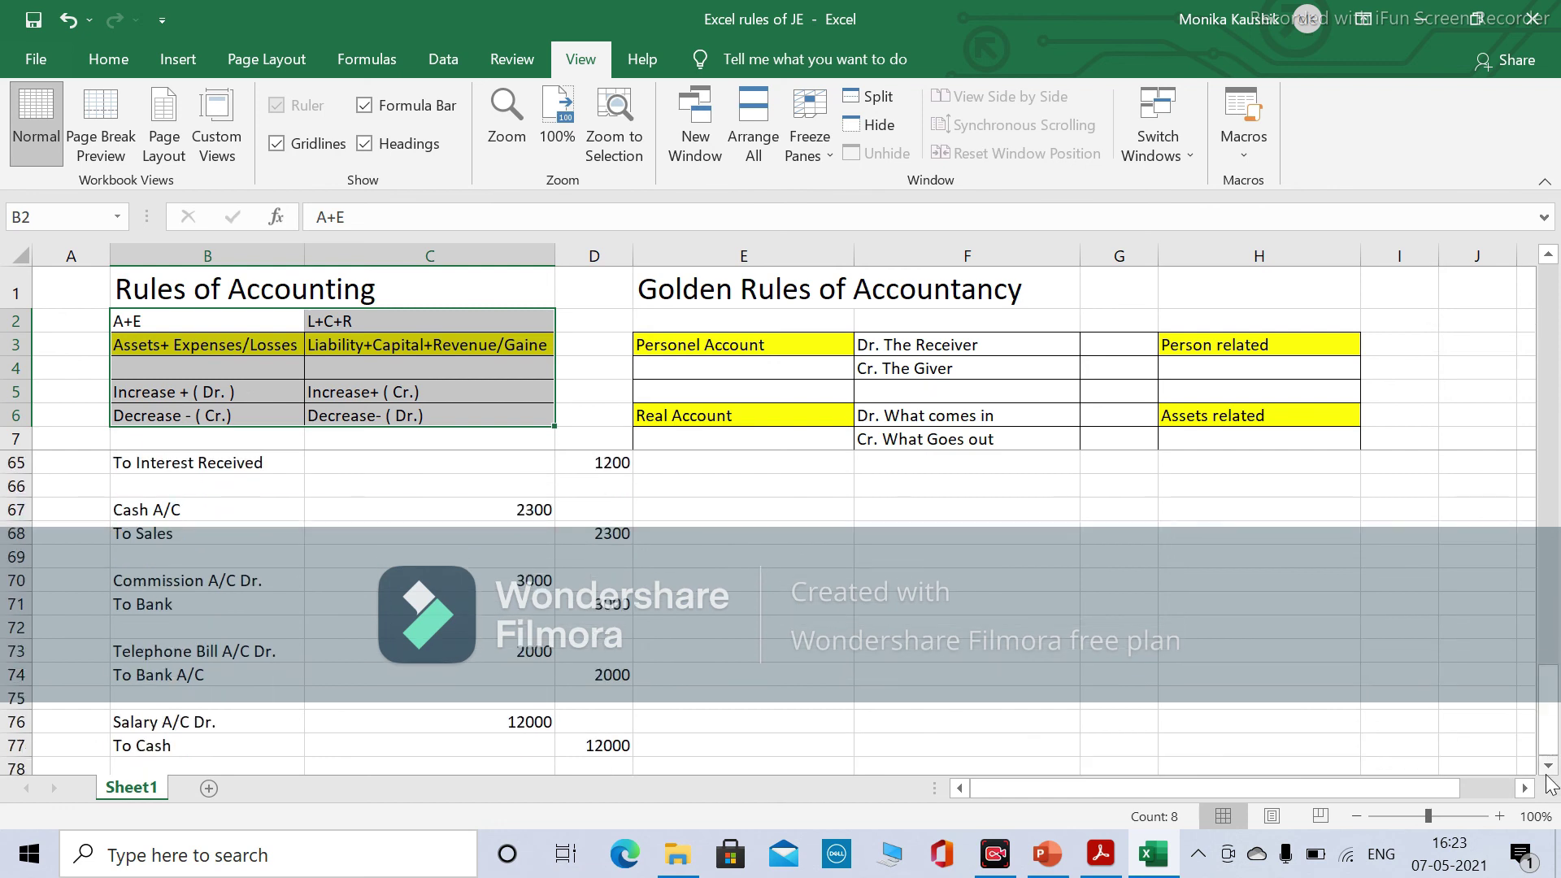